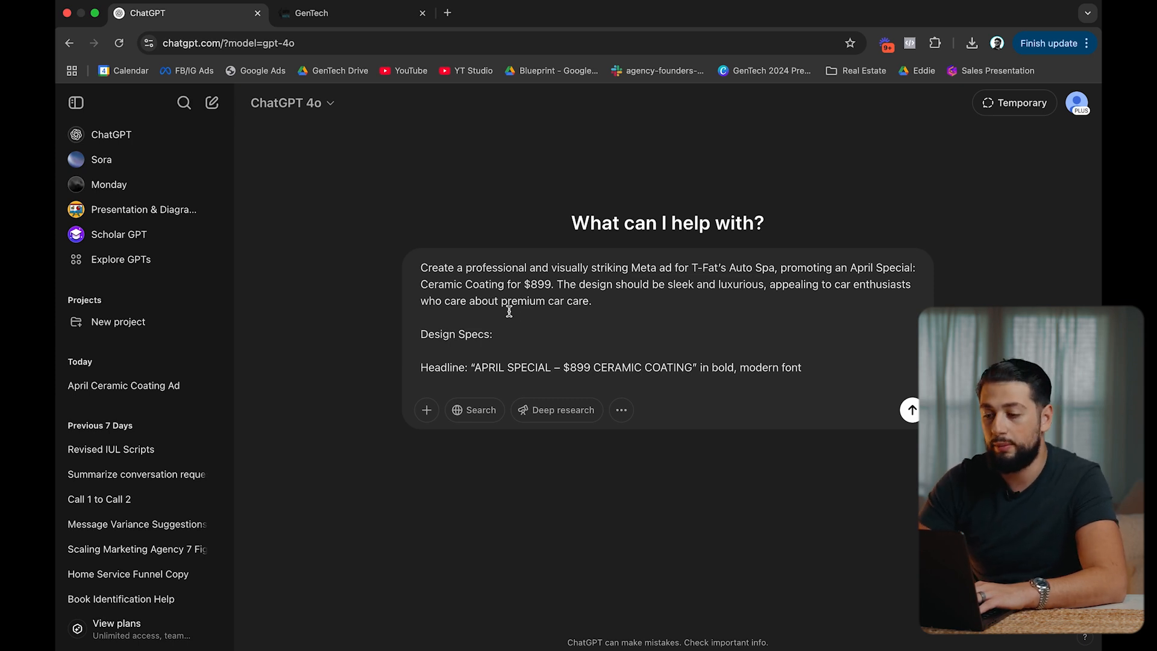
Change the prompt's silver Porsche 911 Turbo S to an orange lamborghini huracan EVO.
{"action": "scroll", "coordinate": [543, 320], "scroll_direction": "down", "scroll_amount": 2}
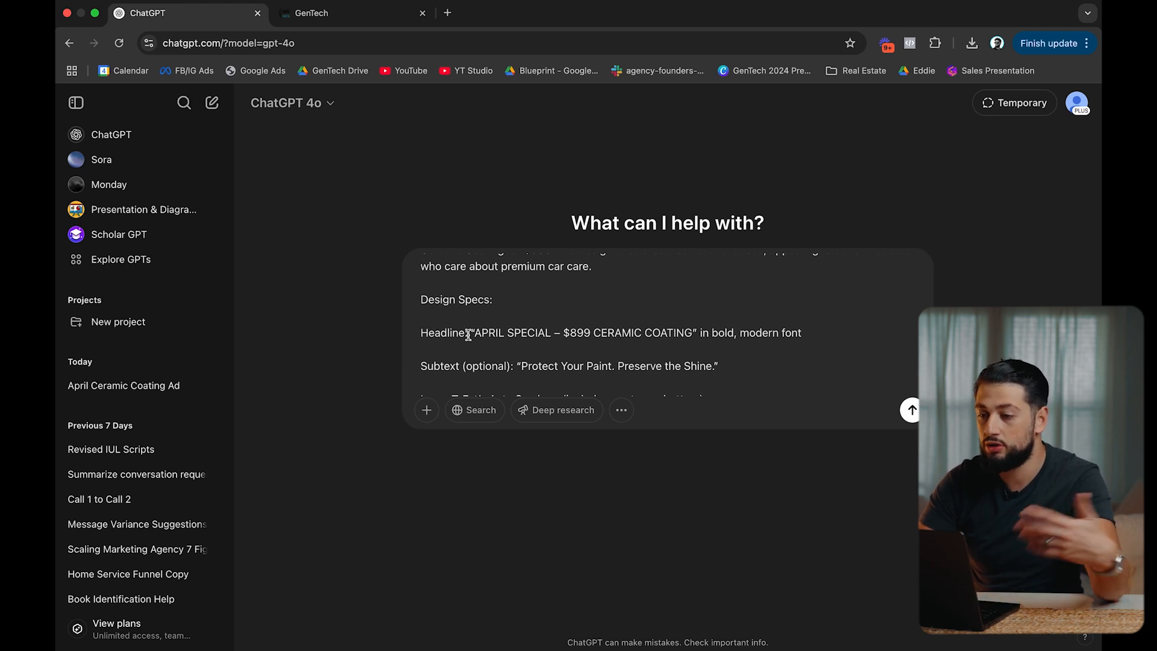
{"action": "scroll", "coordinate": [468, 335], "scroll_direction": "down", "scroll_amount": 4}
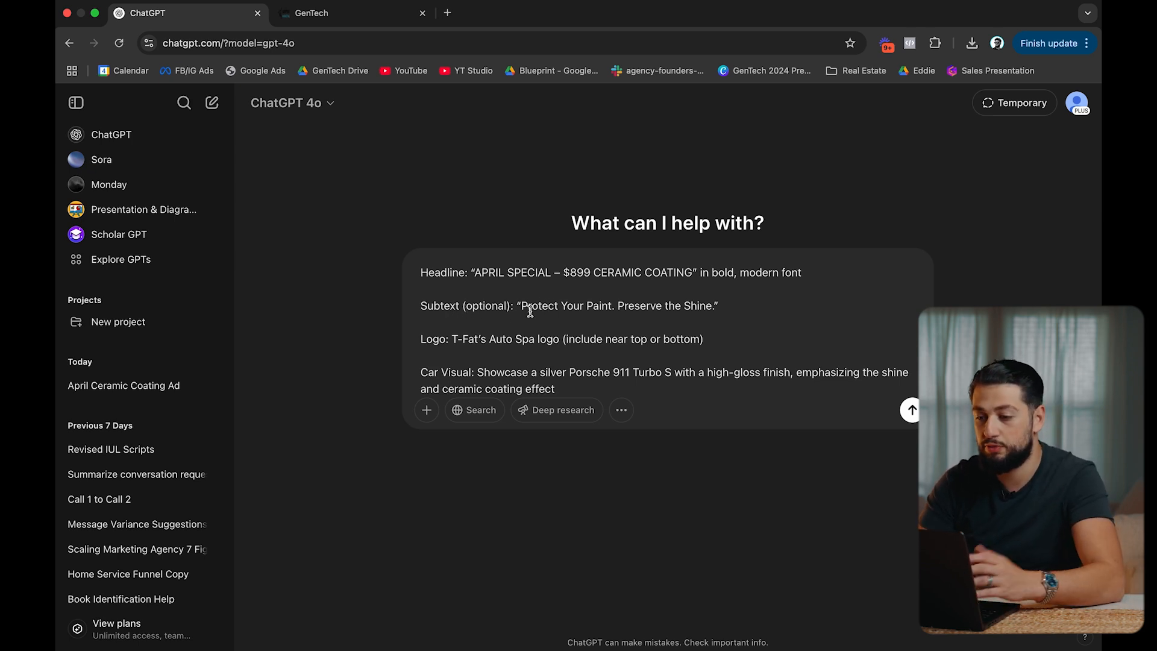
{"action": "scroll", "coordinate": [552, 308], "scroll_direction": "down", "scroll_amount": 2}
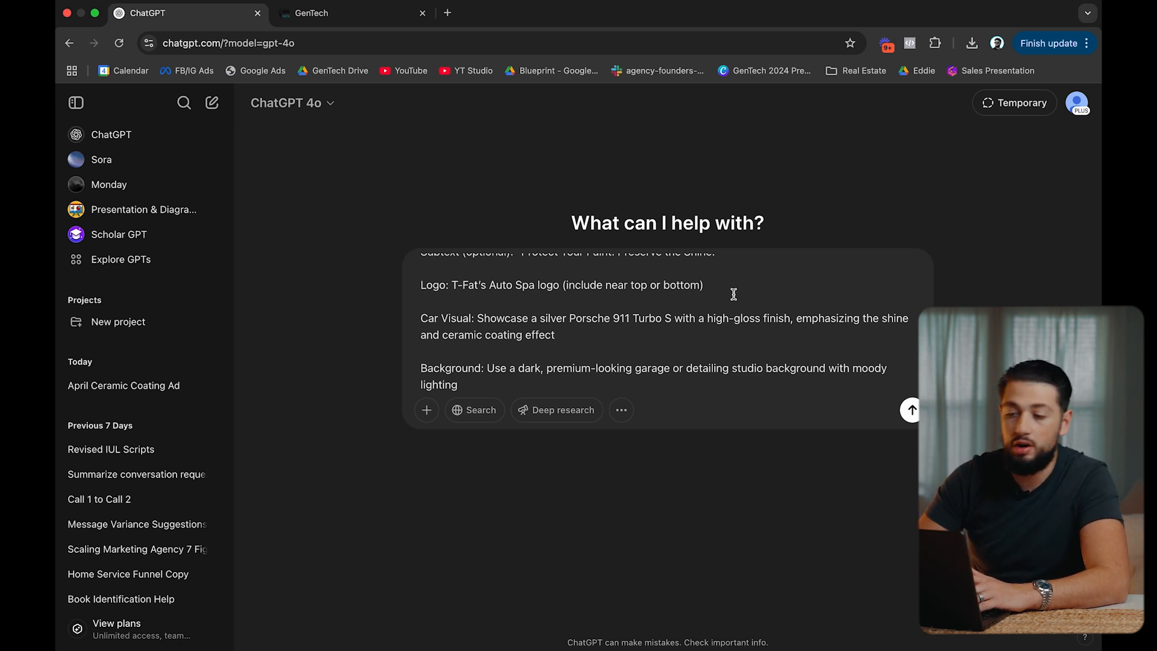
{"action": "scroll", "coordinate": [631, 293], "scroll_direction": "down", "scroll_amount": 1}
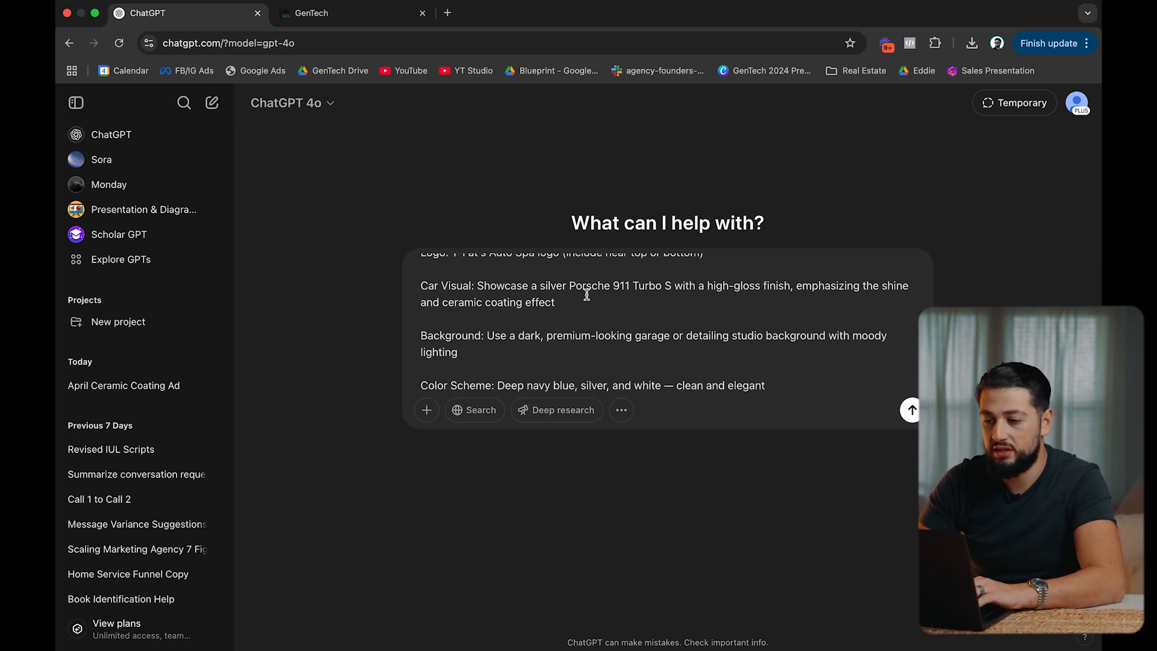
{"action": "double_click", "coordinate": [552, 285]}
{"action": "type", "text": "orange"}
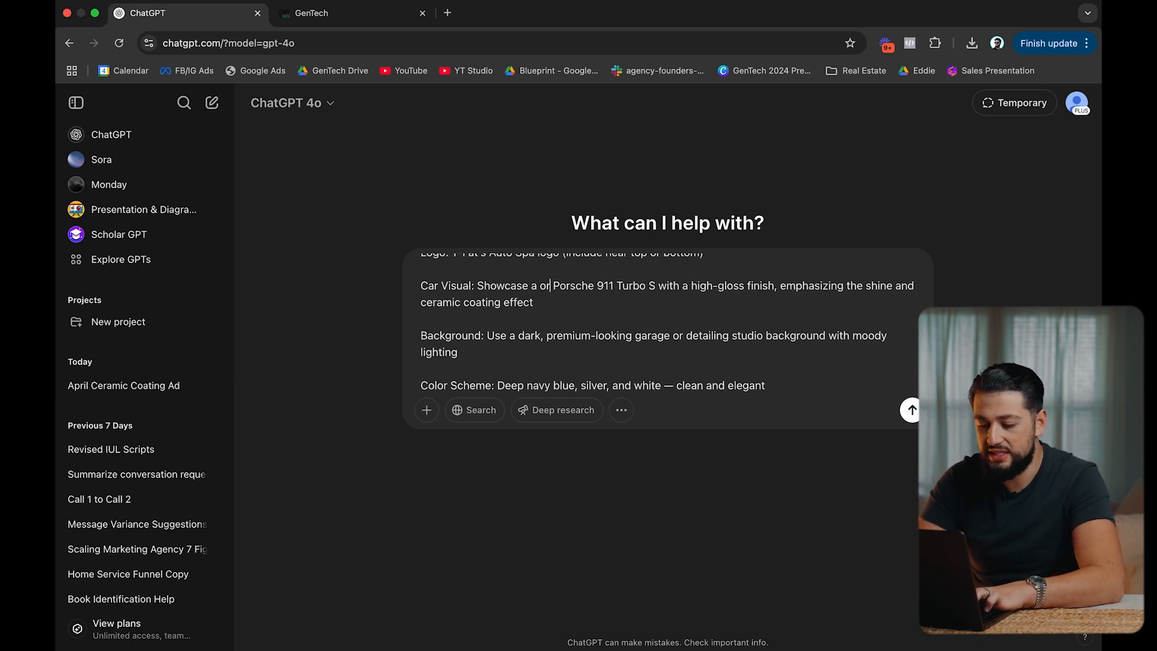
{"action": "double_click", "coordinate": [589, 285]}
{"action": "type", "text": "lamborghini "}
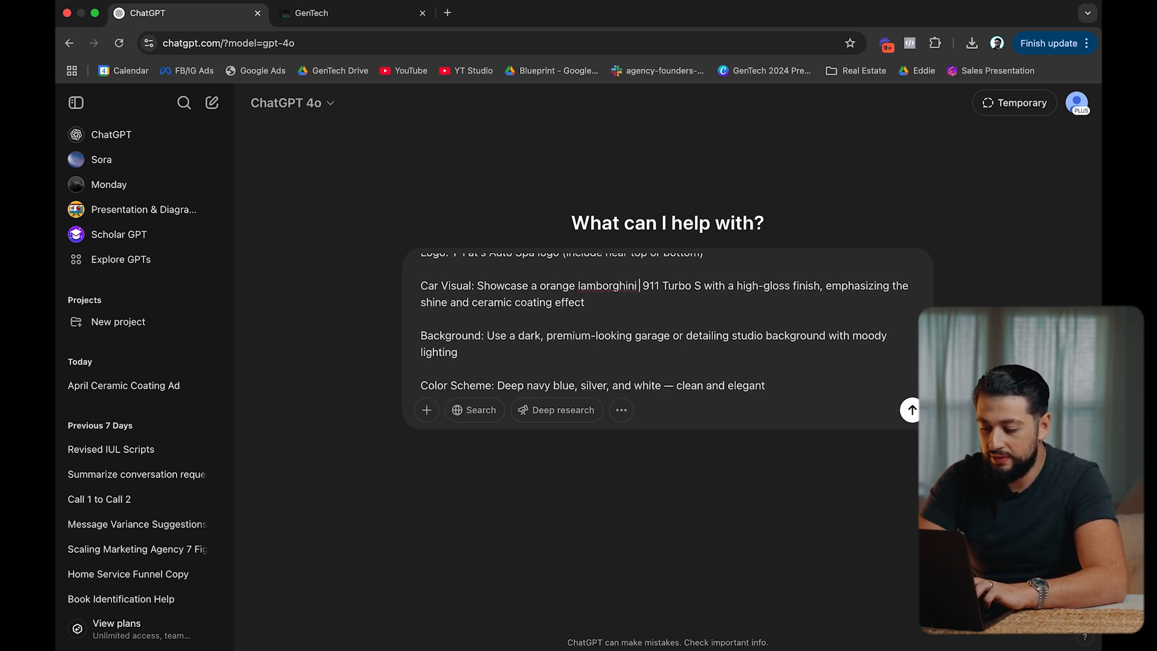
{"action": "type", "text": "huracan"}
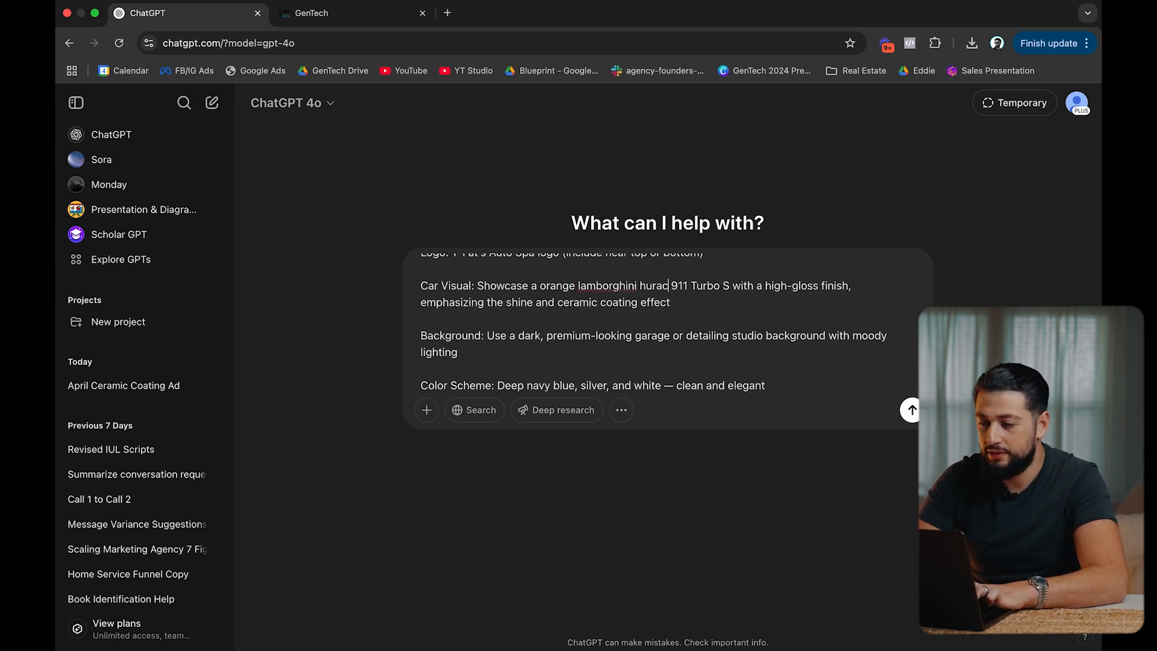
{"action": "type", "text": " EVO"}
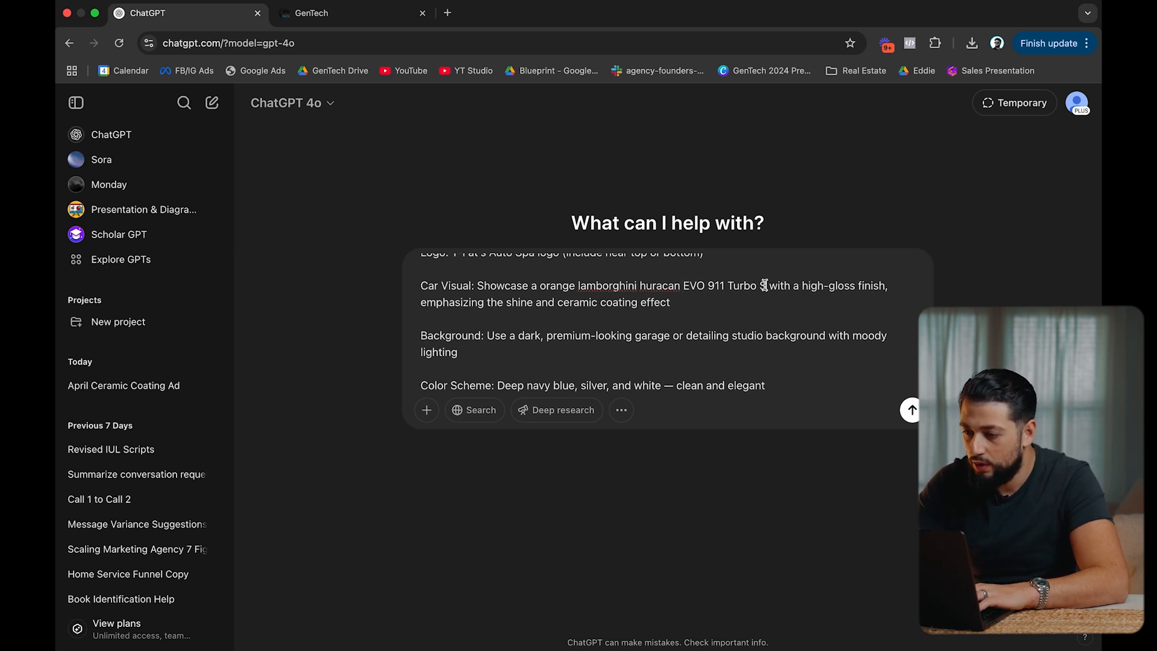
{"action": "left_click_drag", "start_coordinate": [768, 287], "coordinate": [707, 287]}
{"action": "key", "text": "BackSpace"}
{"action": "key", "text": "BackSpace"}
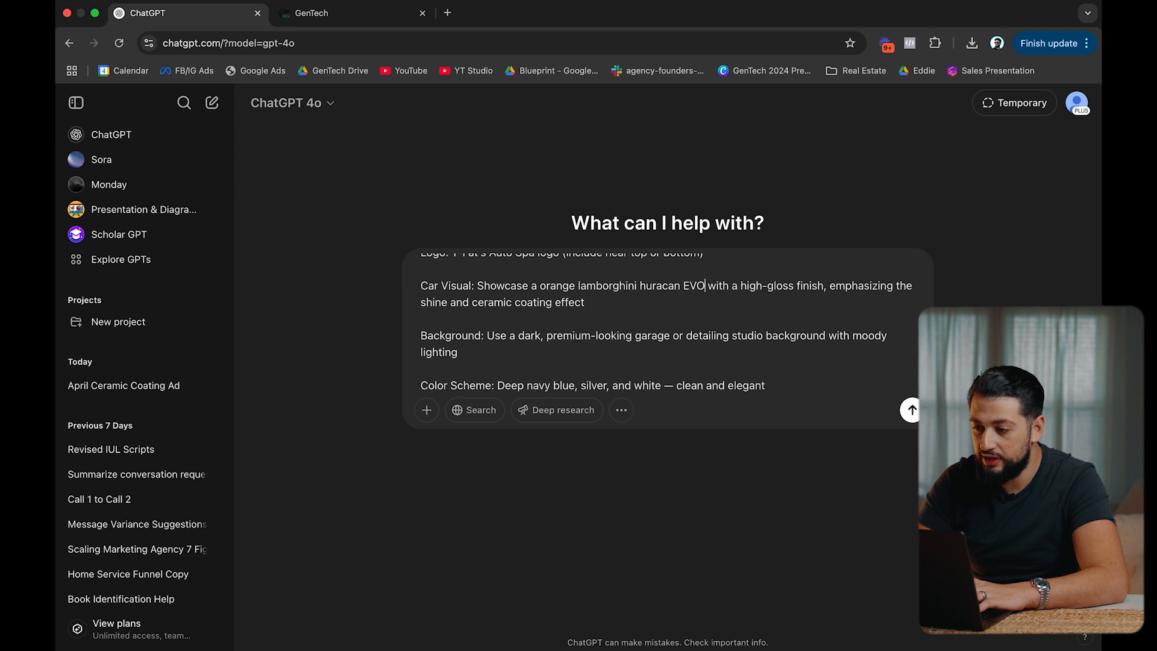
Add ', a touch of gold' after white in the prompt's colour scheme.
{"action": "scroll", "coordinate": [620, 308], "scroll_direction": "down", "scroll_amount": 3}
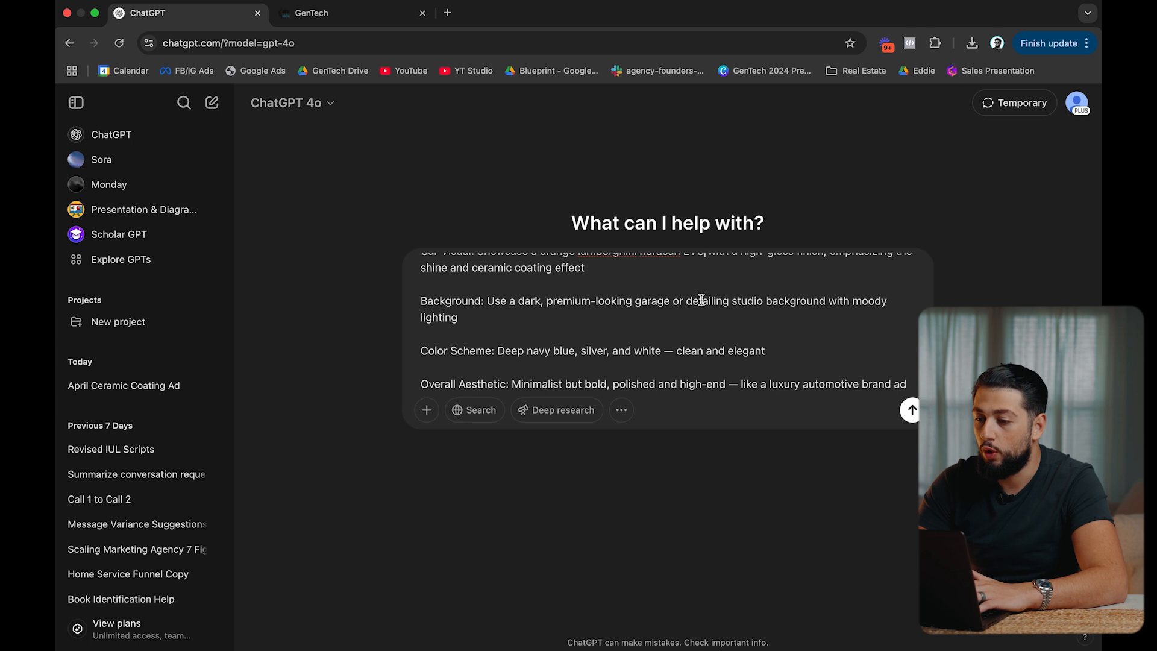
{"action": "left_click", "coordinate": [481, 317]}
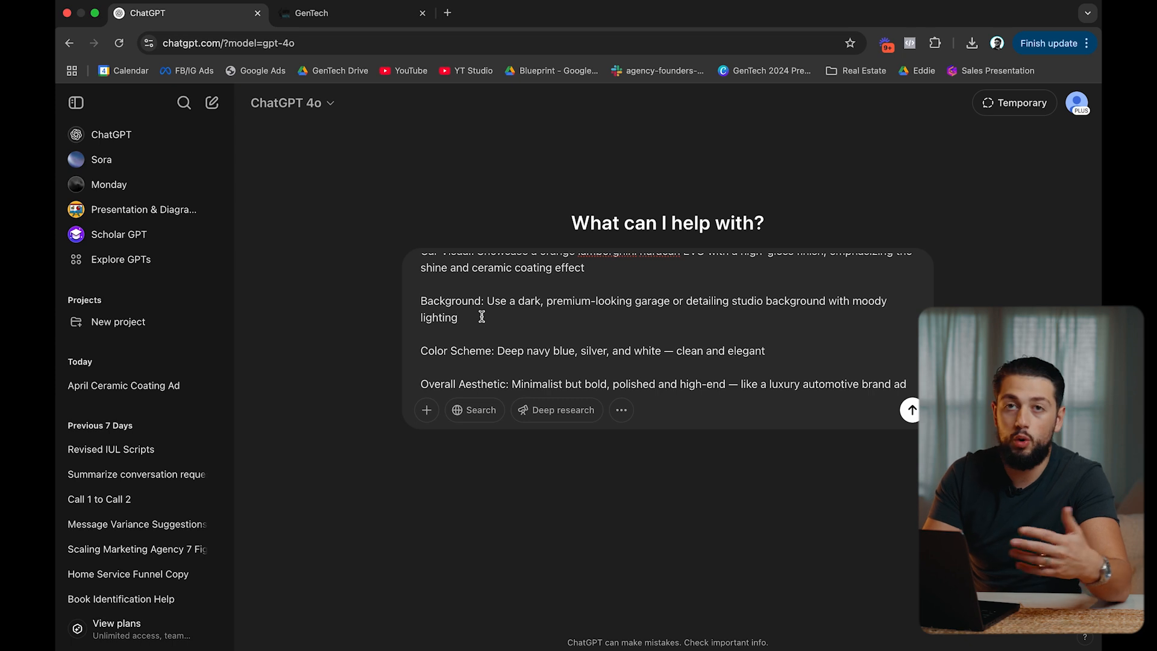
{"action": "scroll", "coordinate": [482, 317], "scroll_direction": "down", "scroll_amount": 1}
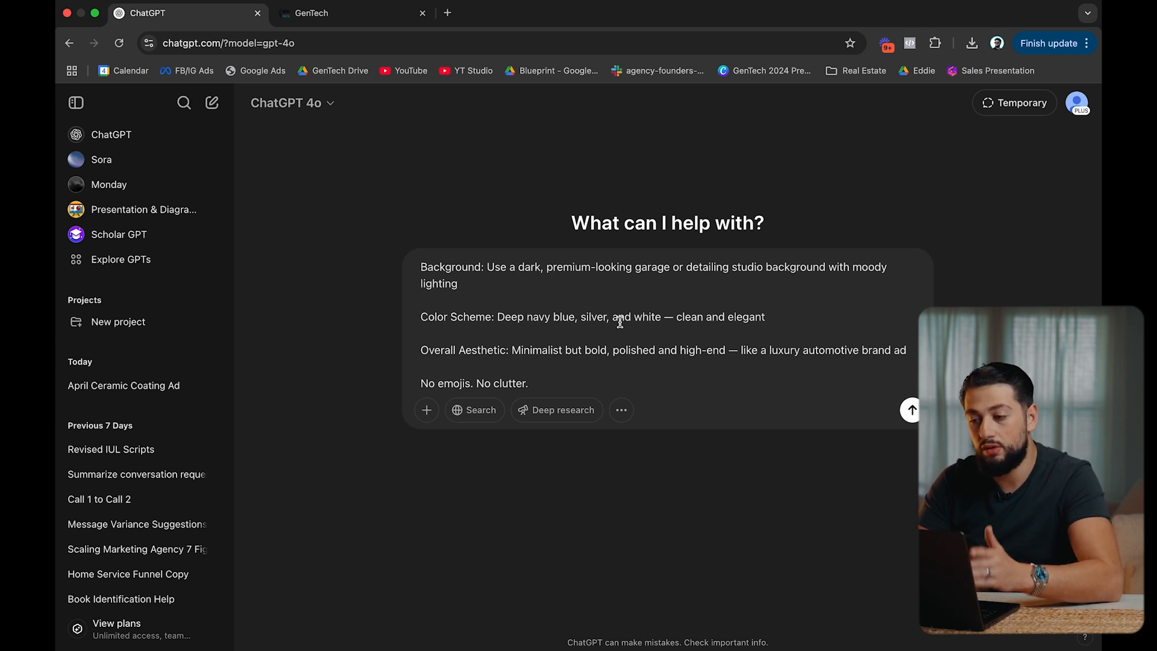
{"action": "left_click", "coordinate": [662, 317]}
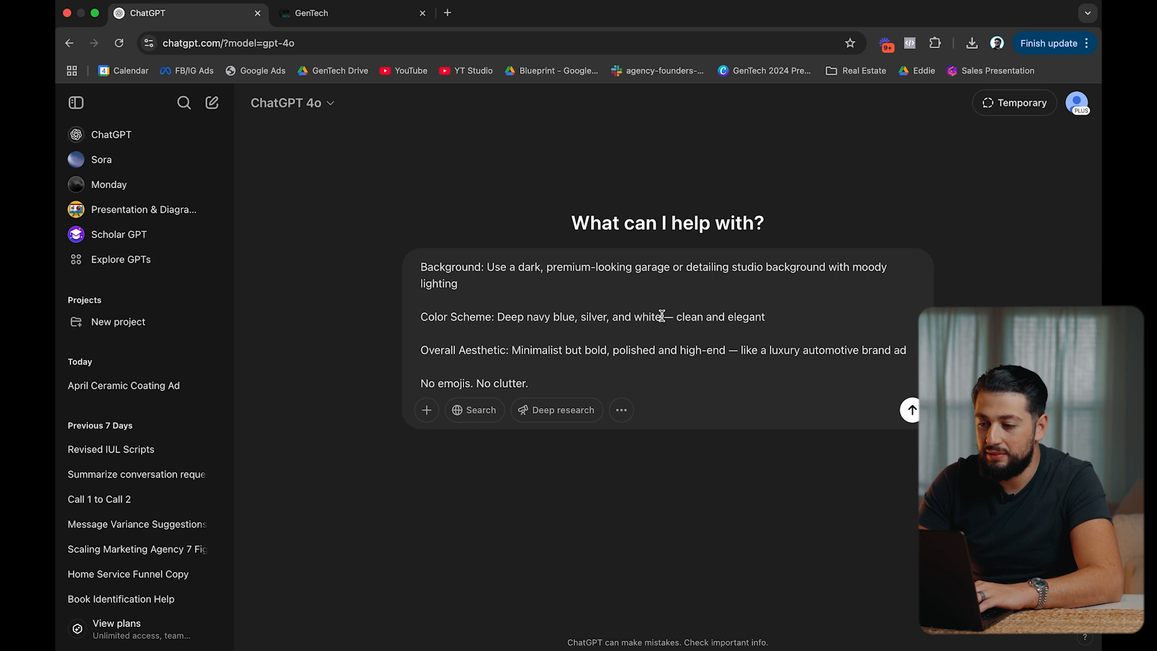
{"action": "type", "text": ", a touch of go"}
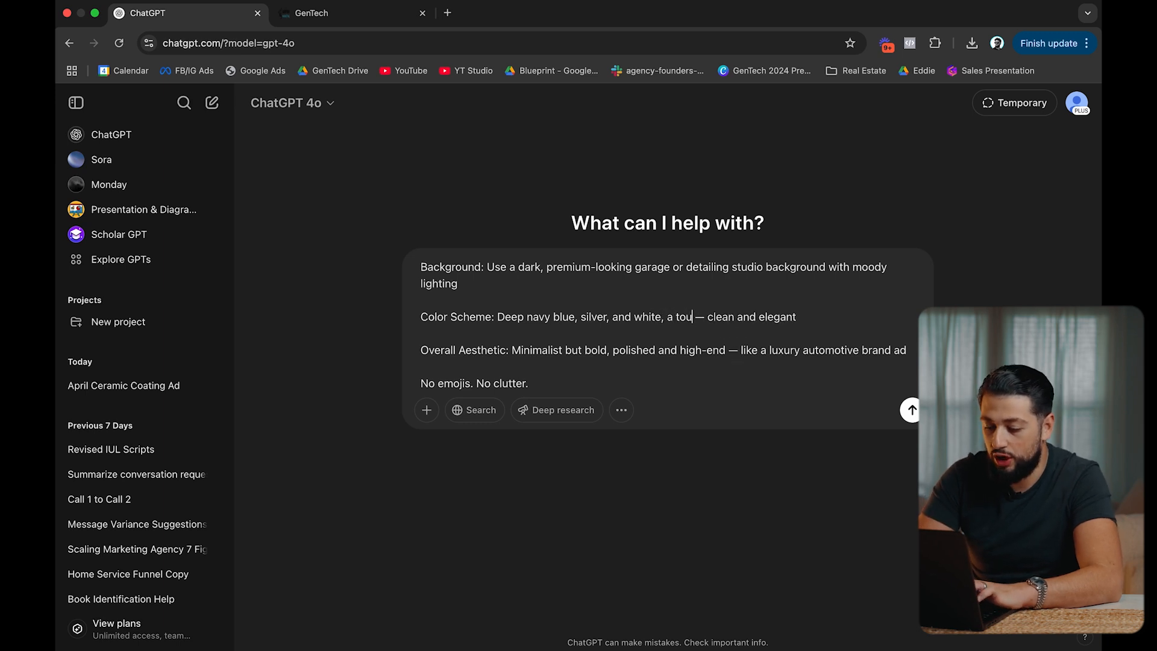
{"action": "type", "text": "ld"}
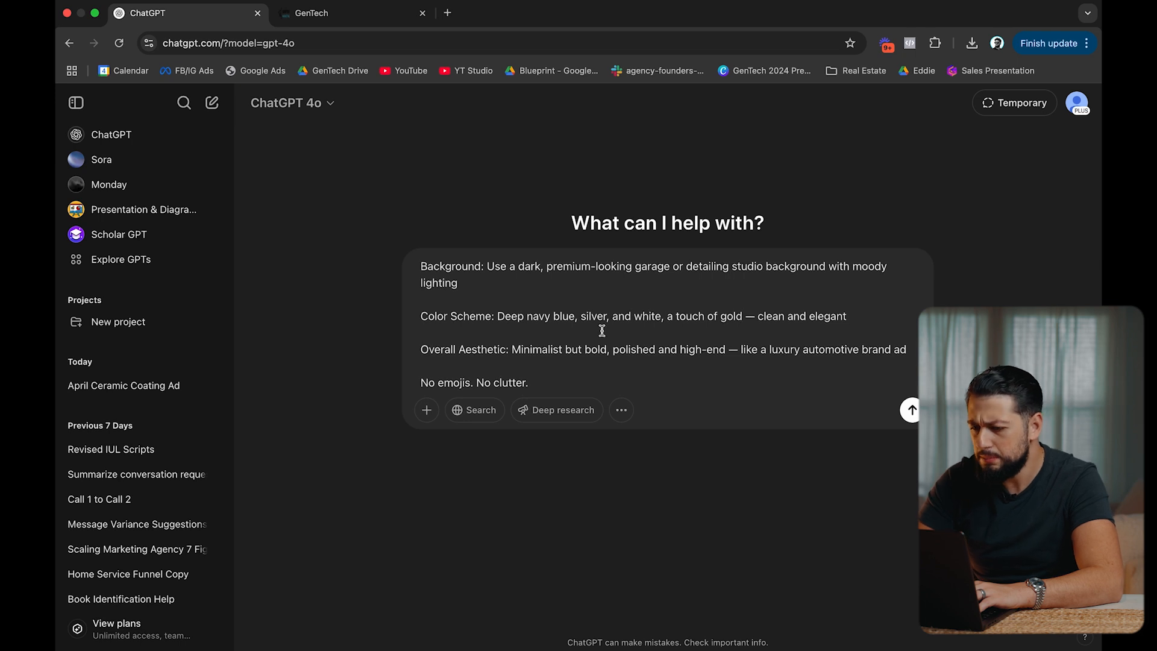
{"action": "left_click_drag", "start_coordinate": [509, 349], "coordinate": [637, 349]}
{"action": "left_click", "coordinate": [650, 347]}
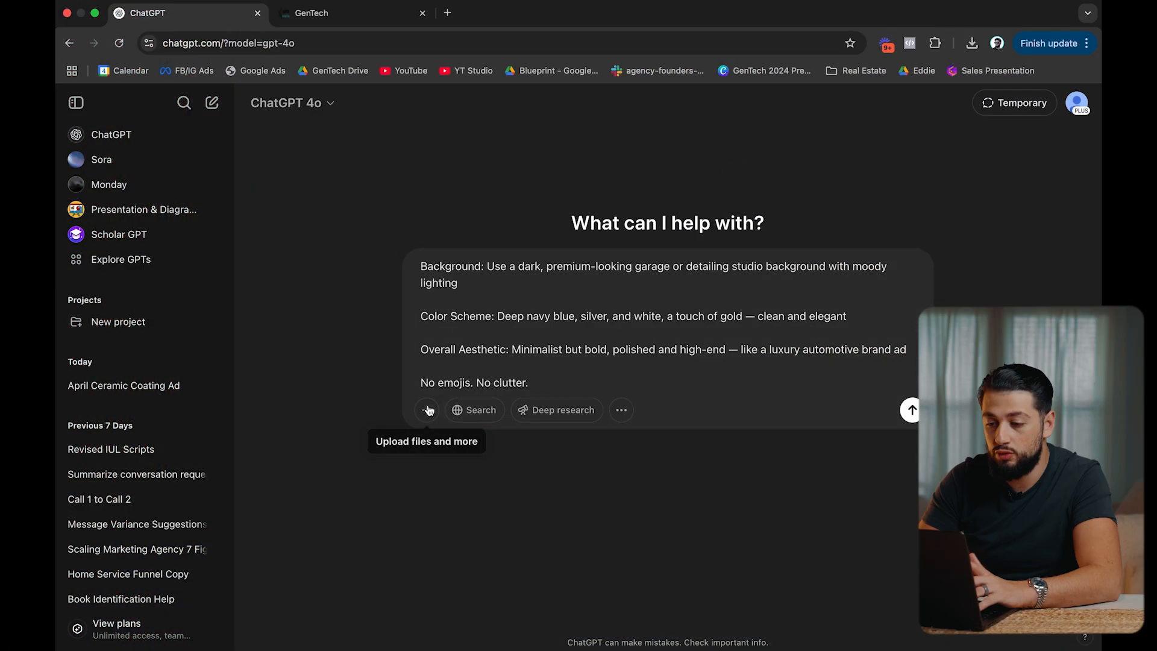
Open the + attach menu below the ChatGPT prompt.
{"action": "left_click", "coordinate": [427, 409]}
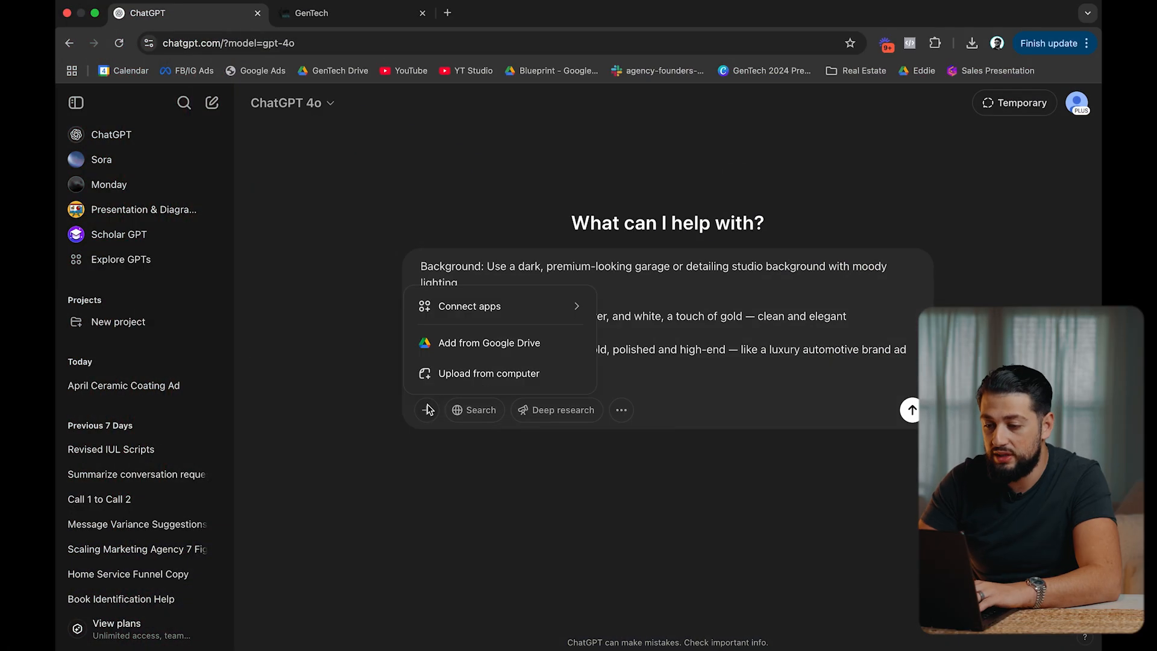
Upload the T-Fat's logo image from the computer and send the ad prompt.
{"action": "left_click", "coordinate": [503, 384]}
{"action": "double_click", "coordinate": [450, 295]}
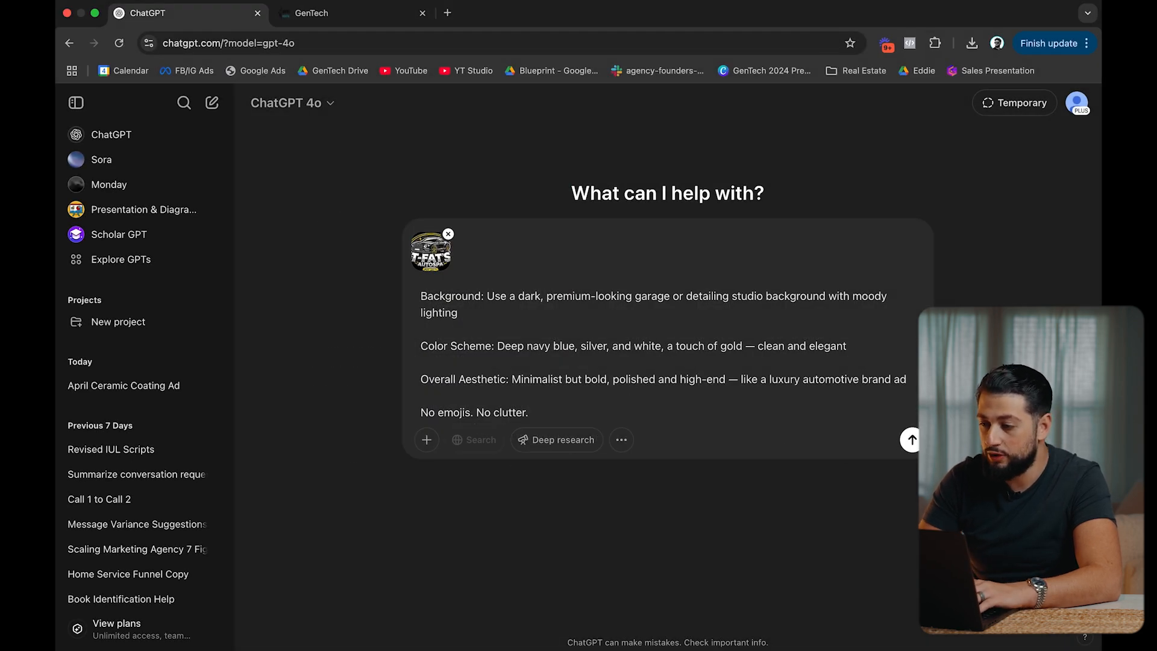
{"action": "left_click", "coordinate": [912, 440]}
{"action": "scroll", "coordinate": [791, 405], "scroll_direction": "down", "scroll_amount": 1}
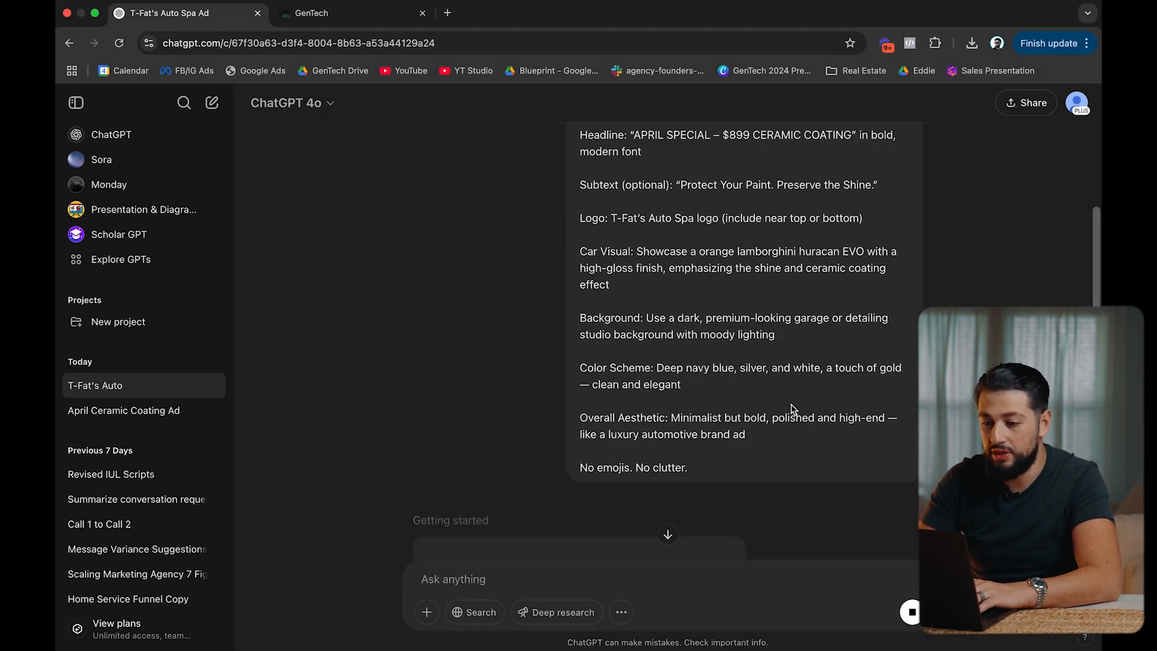
{"action": "left_click", "coordinate": [667, 535]}
{"action": "left_click", "coordinate": [76, 103]}
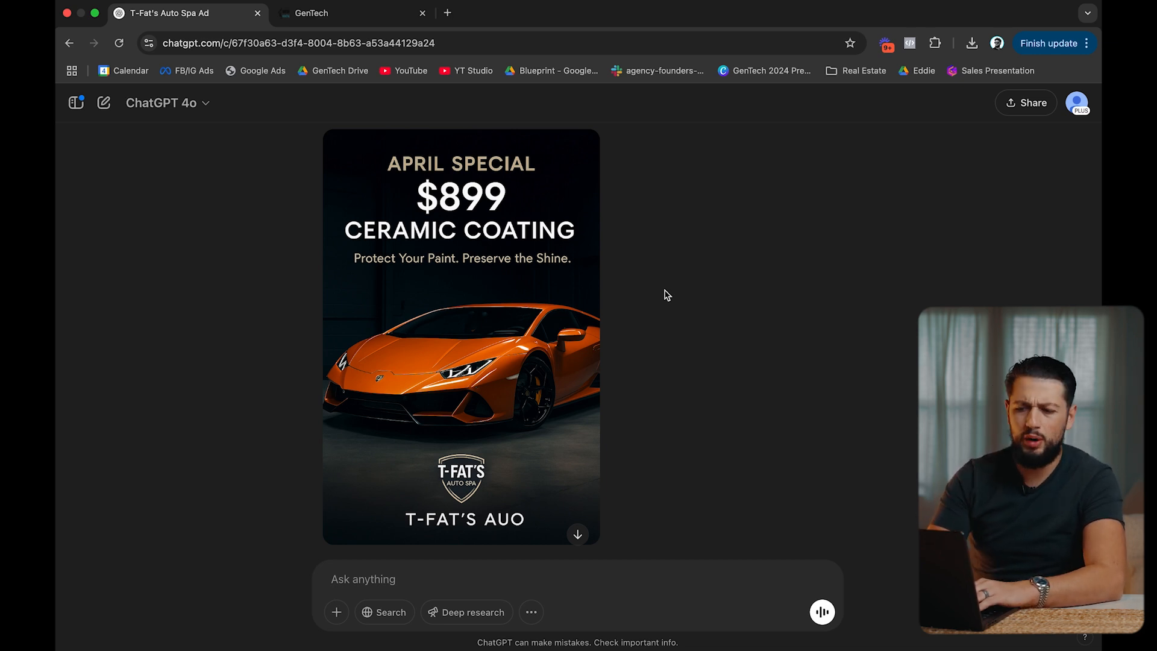
Download the generated April Special $899 ceramic coating poster as a PNG.
{"action": "scroll", "coordinate": [667, 295], "scroll_direction": "down", "scroll_amount": 1}
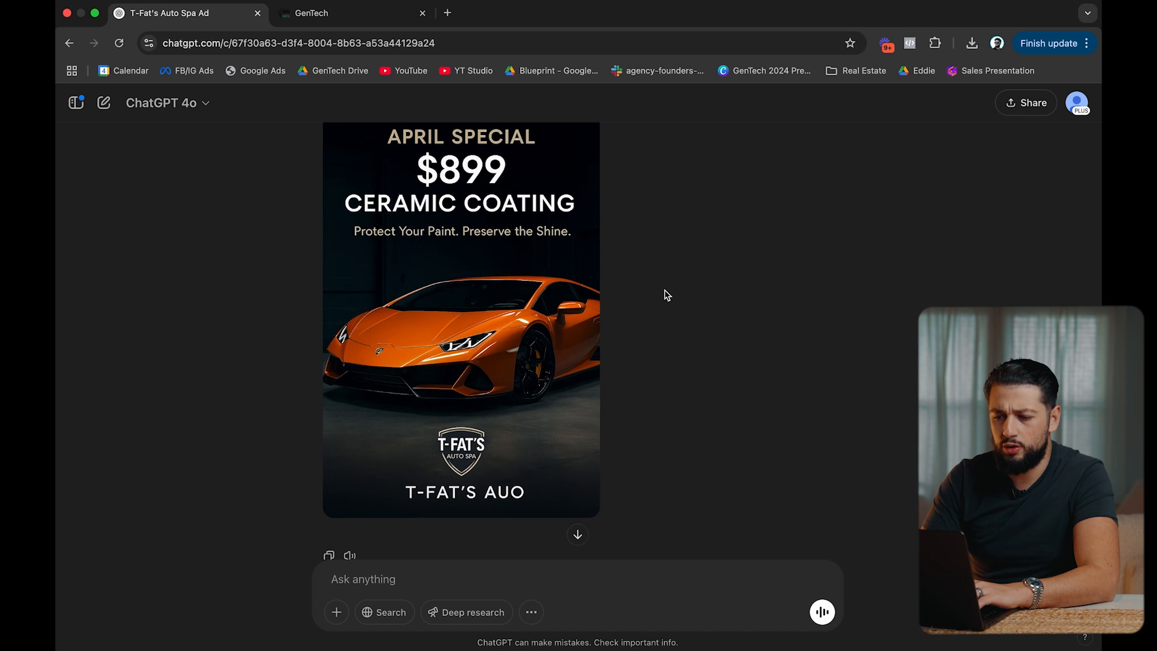
{"action": "scroll", "coordinate": [668, 295], "scroll_direction": "down", "scroll_amount": 1}
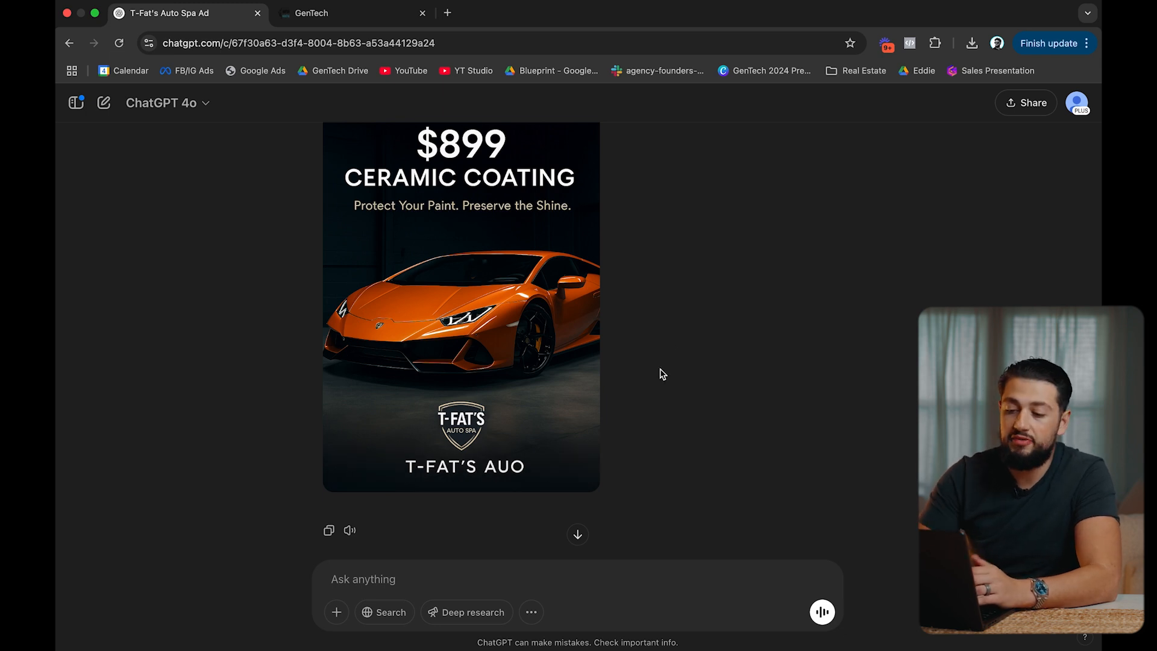
{"action": "scroll", "coordinate": [663, 374], "scroll_direction": "up", "scroll_amount": 1}
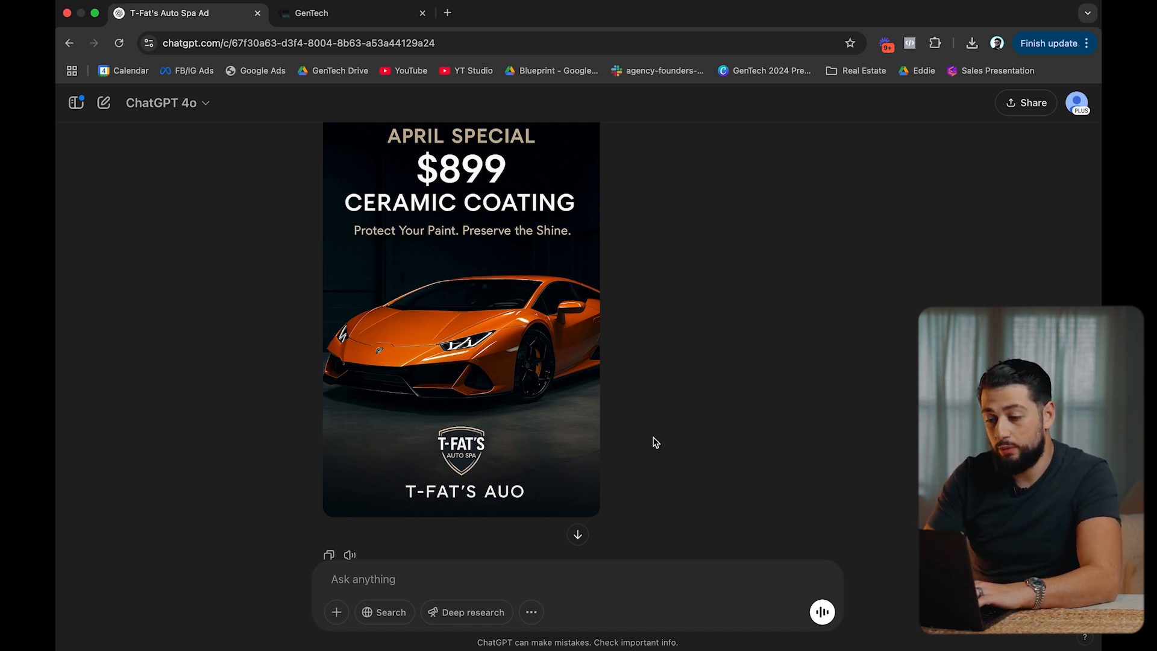
{"action": "scroll", "coordinate": [656, 443], "scroll_direction": "up", "scroll_amount": 1}
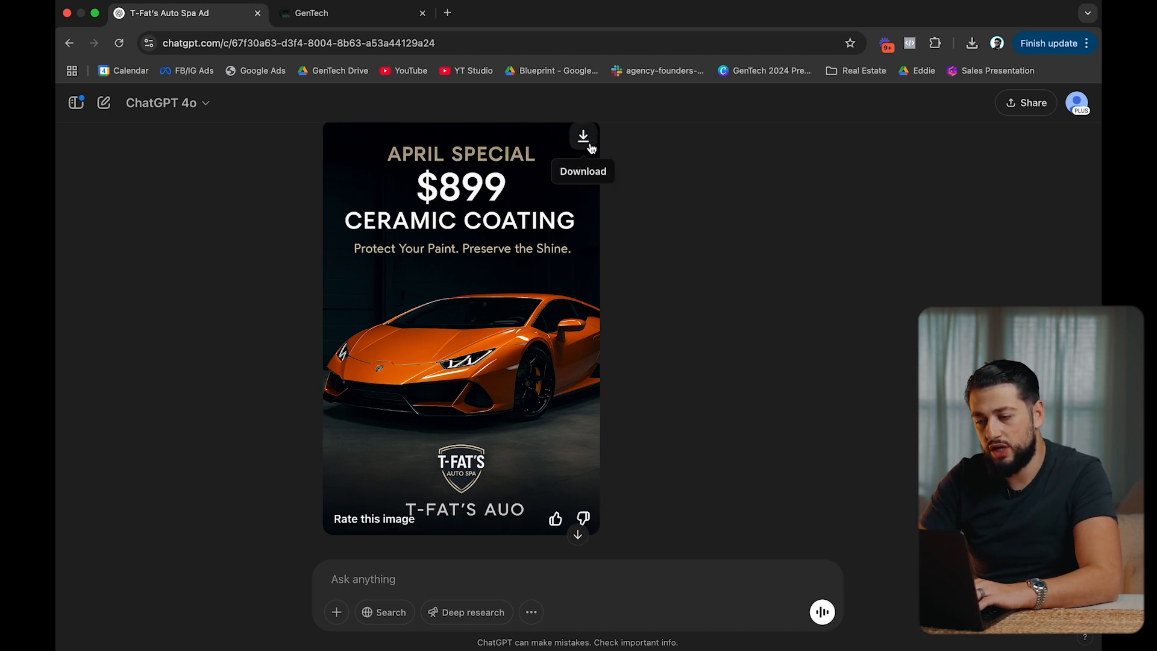
{"action": "left_click", "coordinate": [583, 138]}
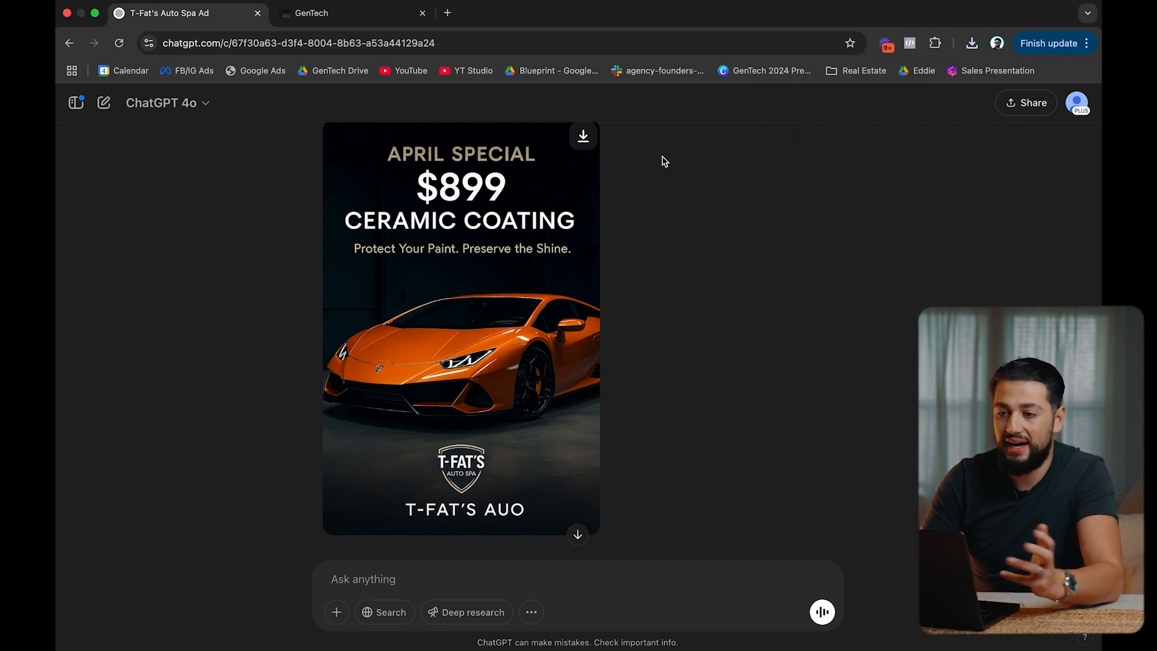
Create a new Leads-objective campaign in a new tab using the manual leads setup.
{"action": "left_click", "coordinate": [448, 14]}
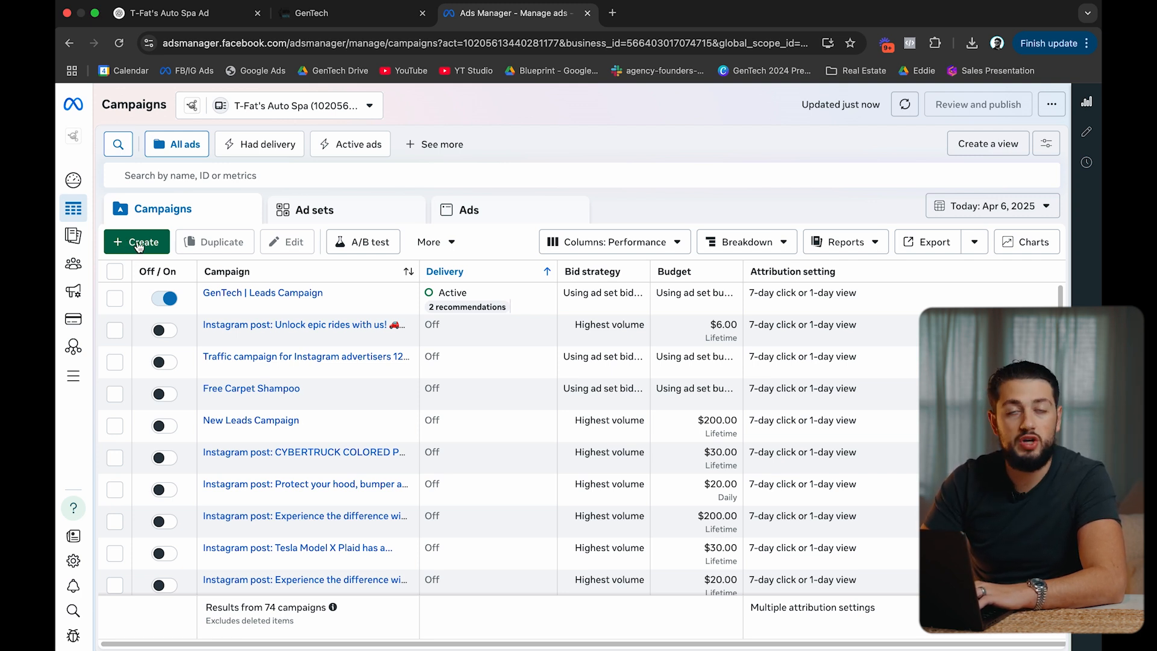
{"action": "left_click", "coordinate": [136, 242]}
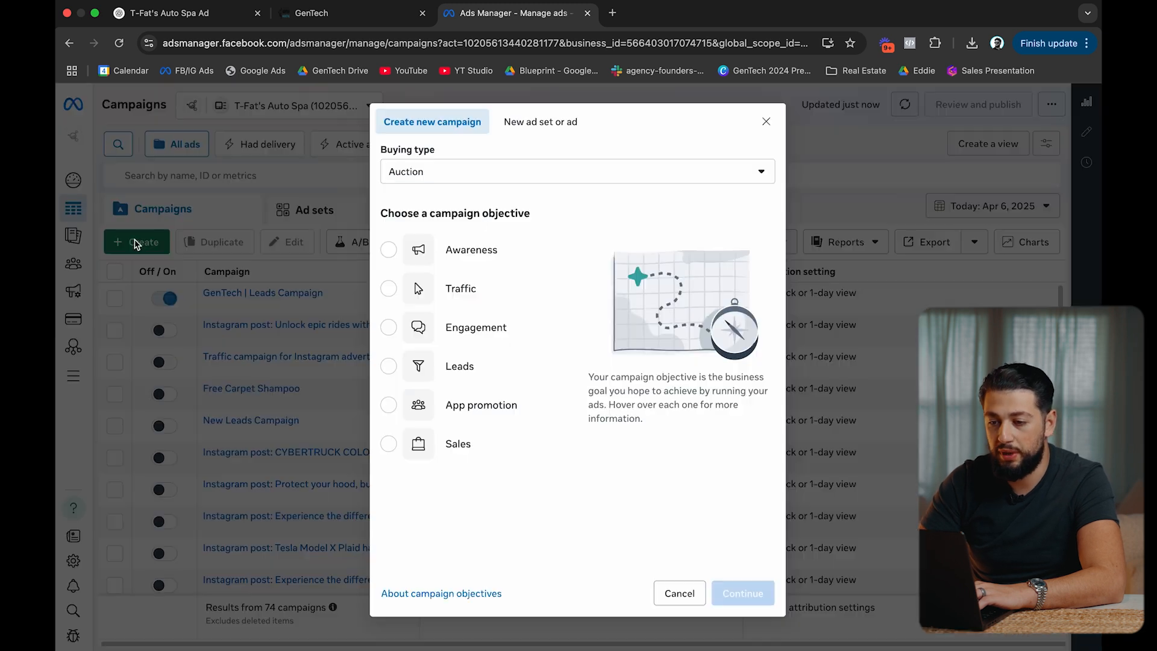
{"action": "left_click", "coordinate": [474, 364]}
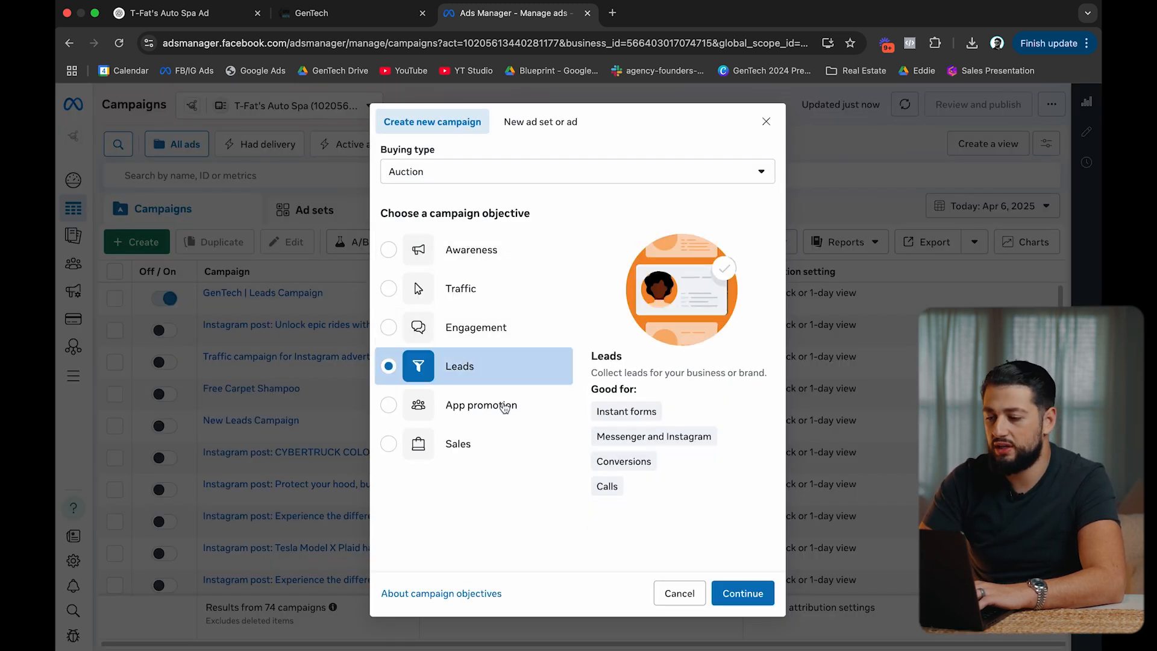
{"action": "left_click", "coordinate": [754, 593]}
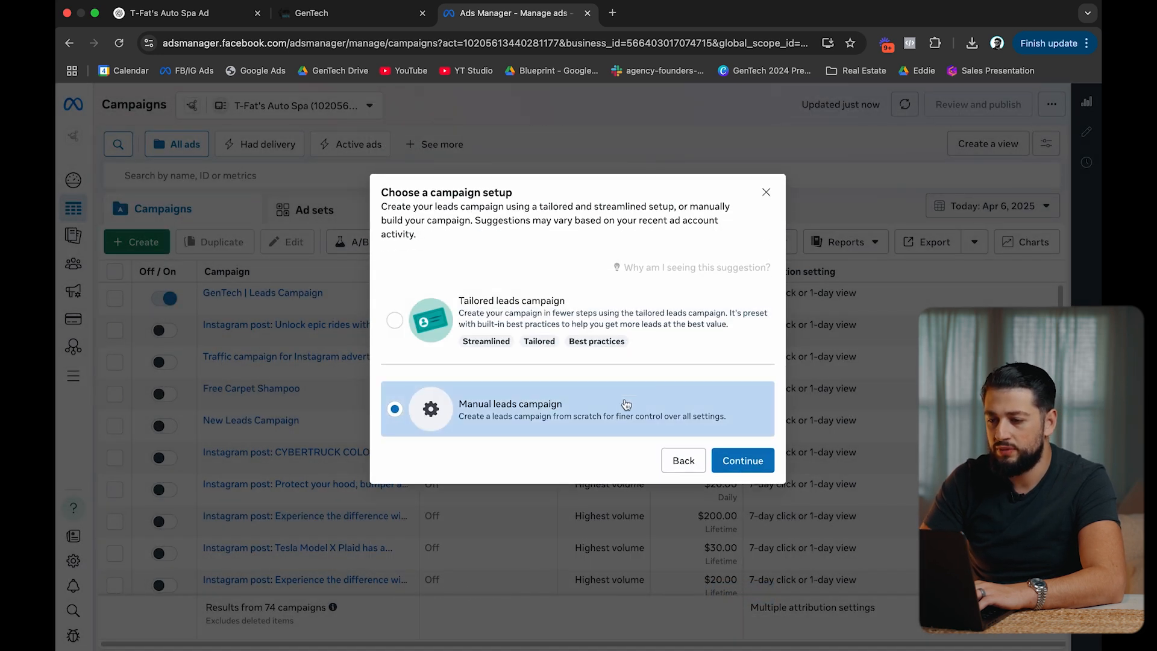
{"action": "left_click", "coordinate": [747, 462]}
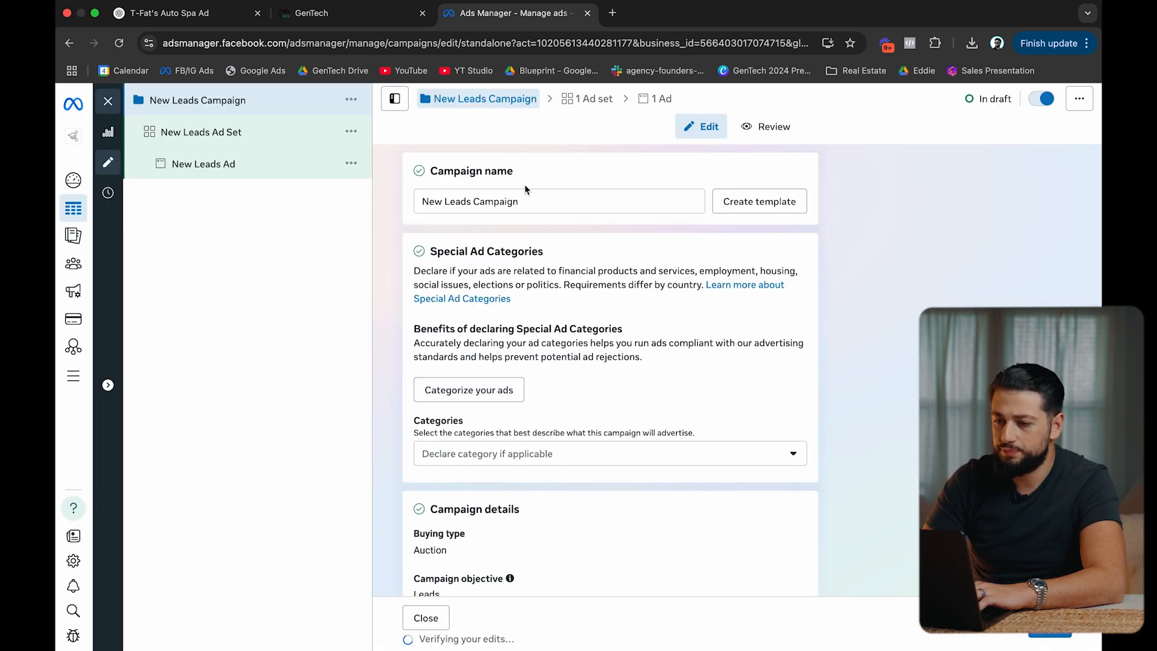
Name the campaign 'YouTube Example' and go to its New Leads Ad Set.
{"action": "triple_click", "coordinate": [524, 195]}
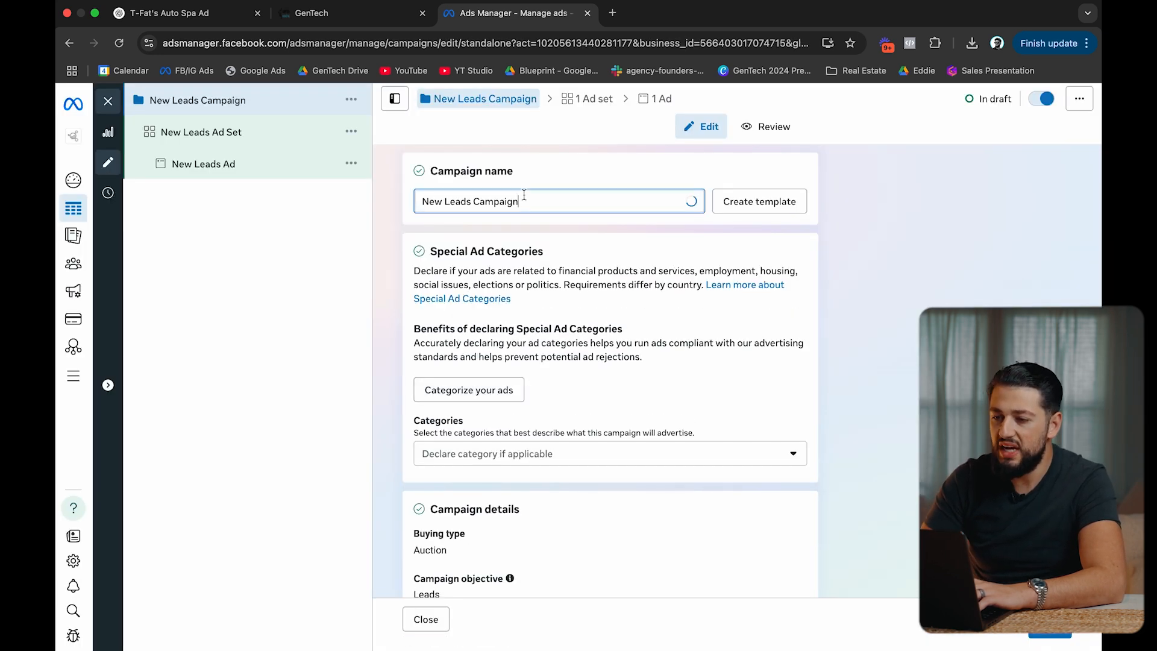
{"action": "type", "text": "You"}
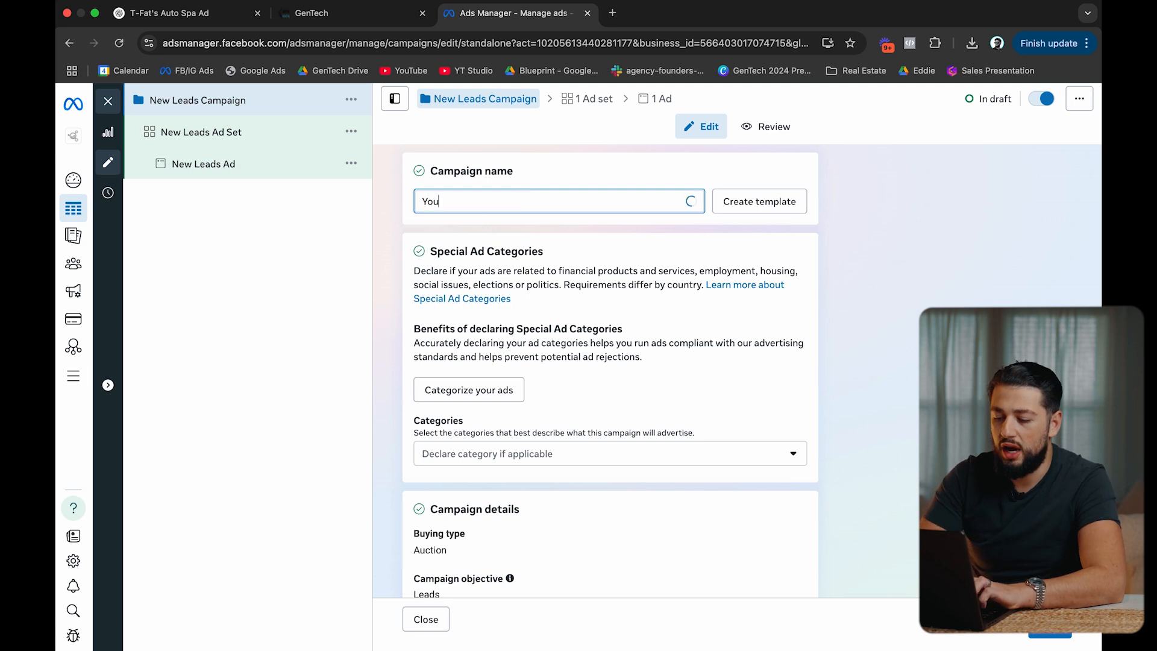
{"action": "type", "text": "Tube Example"}
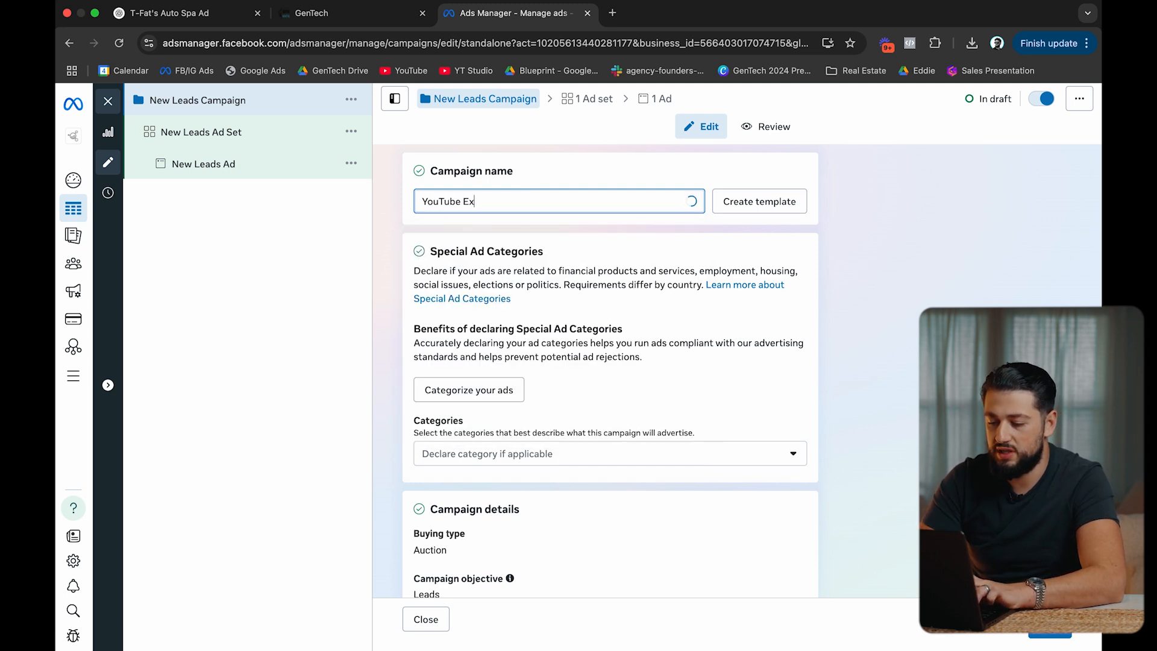
{"action": "left_click", "coordinate": [654, 264]}
{"action": "scroll", "coordinate": [653, 262], "scroll_direction": "down", "scroll_amount": 5}
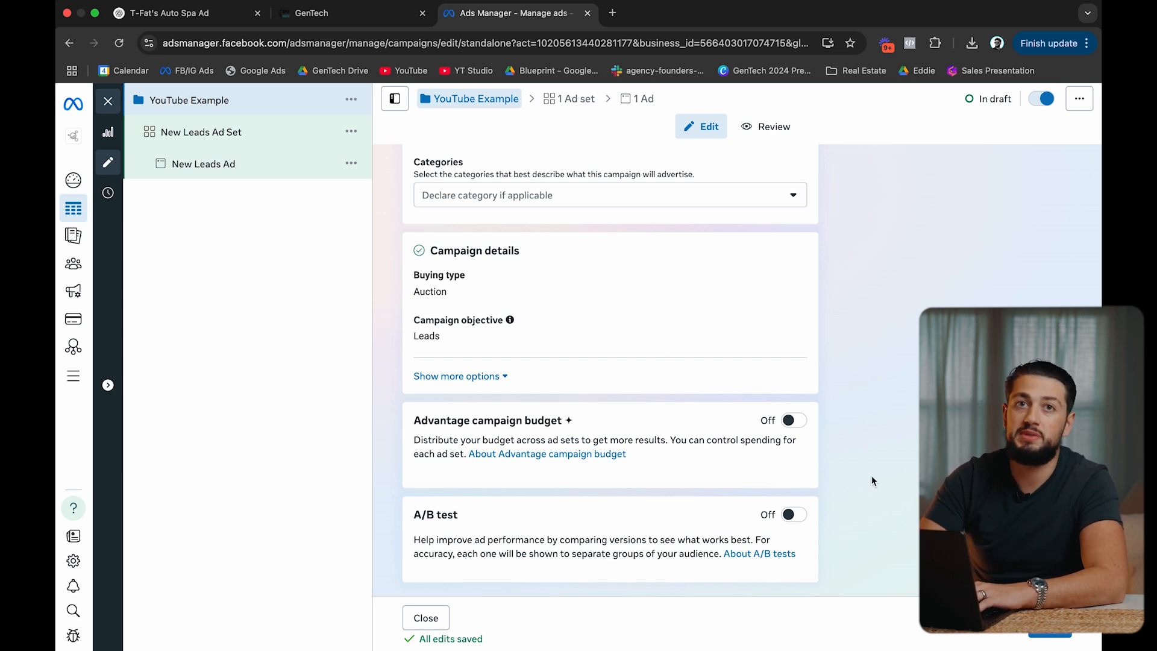
{"action": "scroll", "coordinate": [860, 419], "scroll_direction": "up", "scroll_amount": 5}
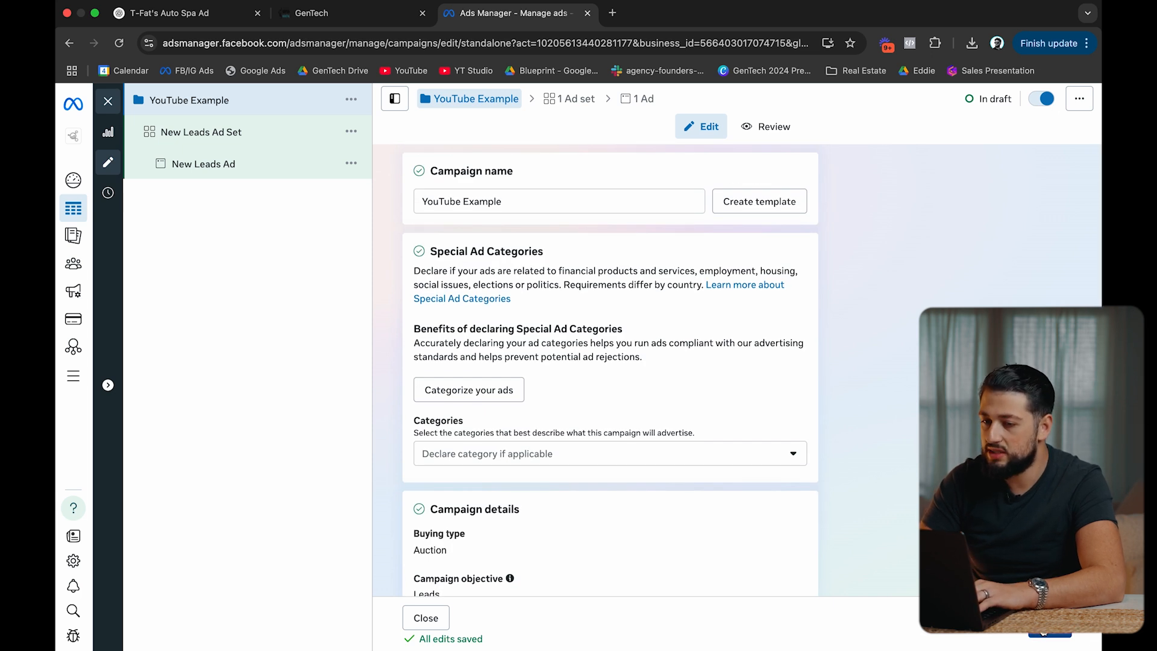
{"action": "left_click", "coordinate": [570, 98]}
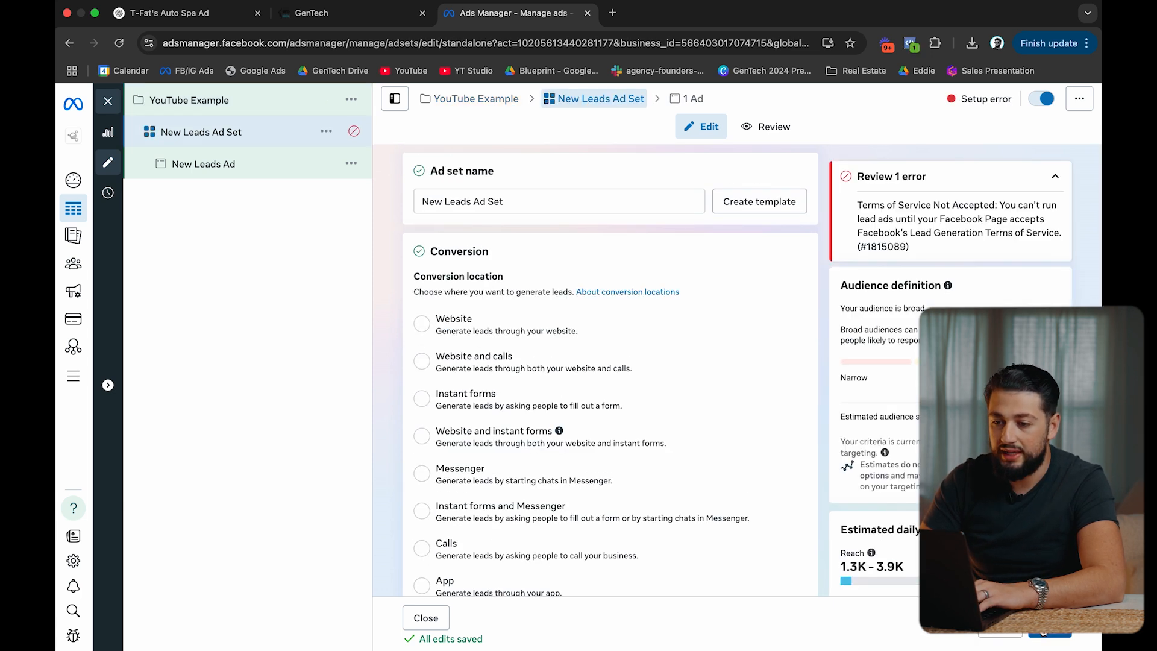
Keep the ad set name and set the conversion location to Instant forms.
{"action": "triple_click", "coordinate": [513, 202]}
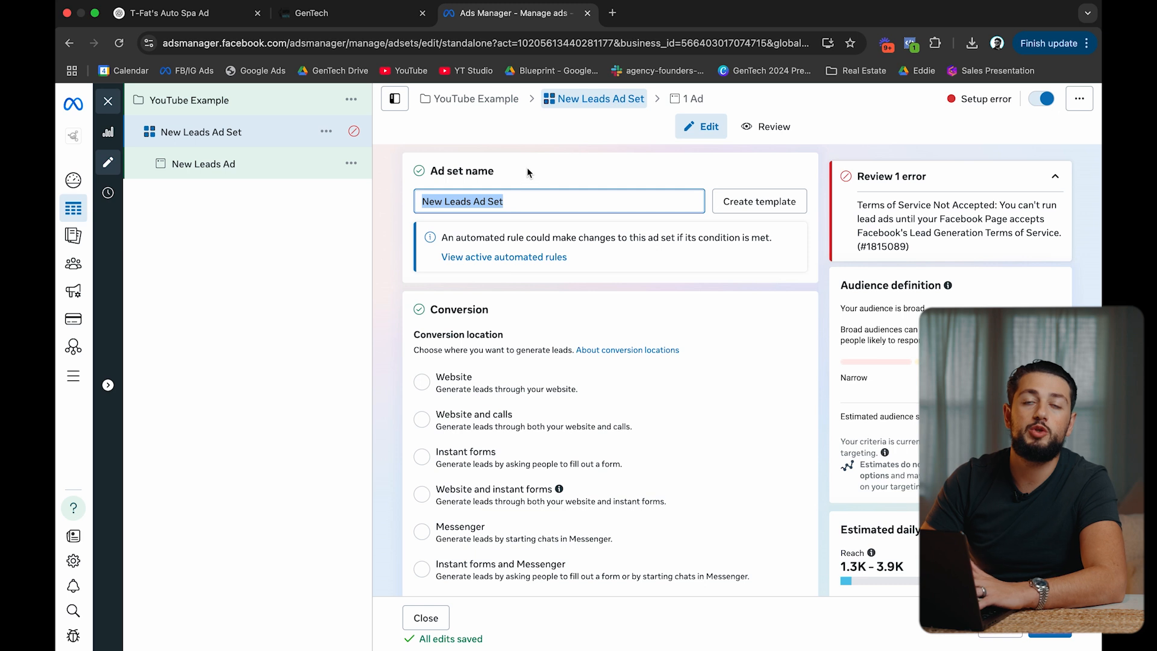
{"action": "left_click", "coordinate": [554, 169]}
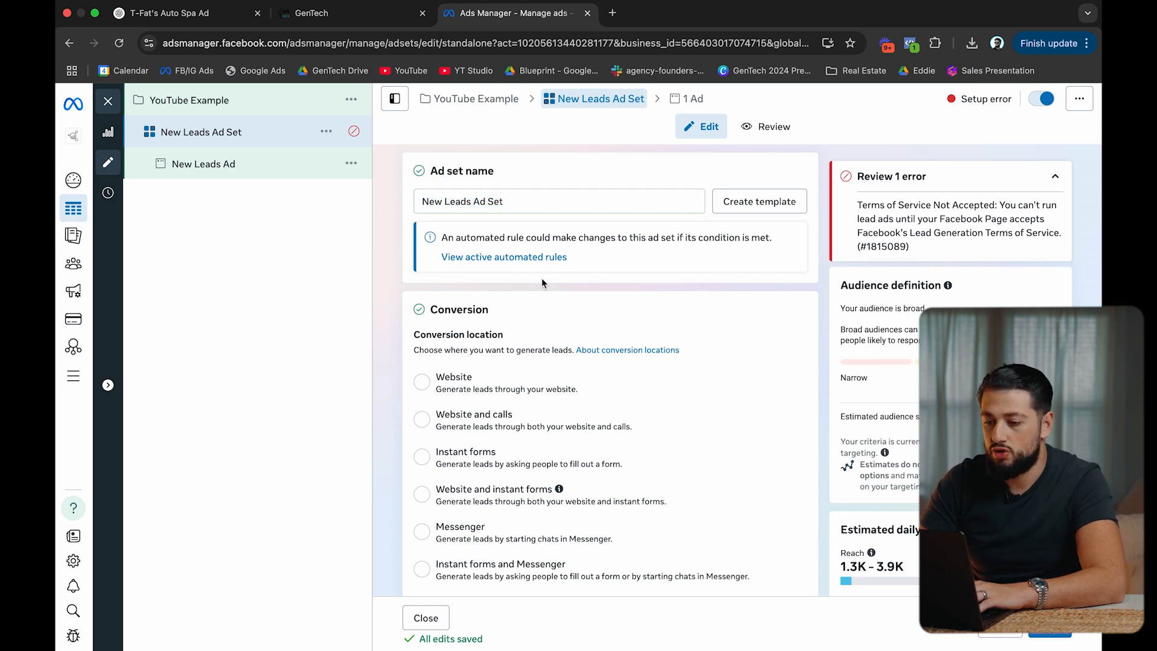
{"action": "scroll", "coordinate": [500, 301], "scroll_direction": "down", "scroll_amount": 2}
{"action": "left_click", "coordinate": [447, 338]}
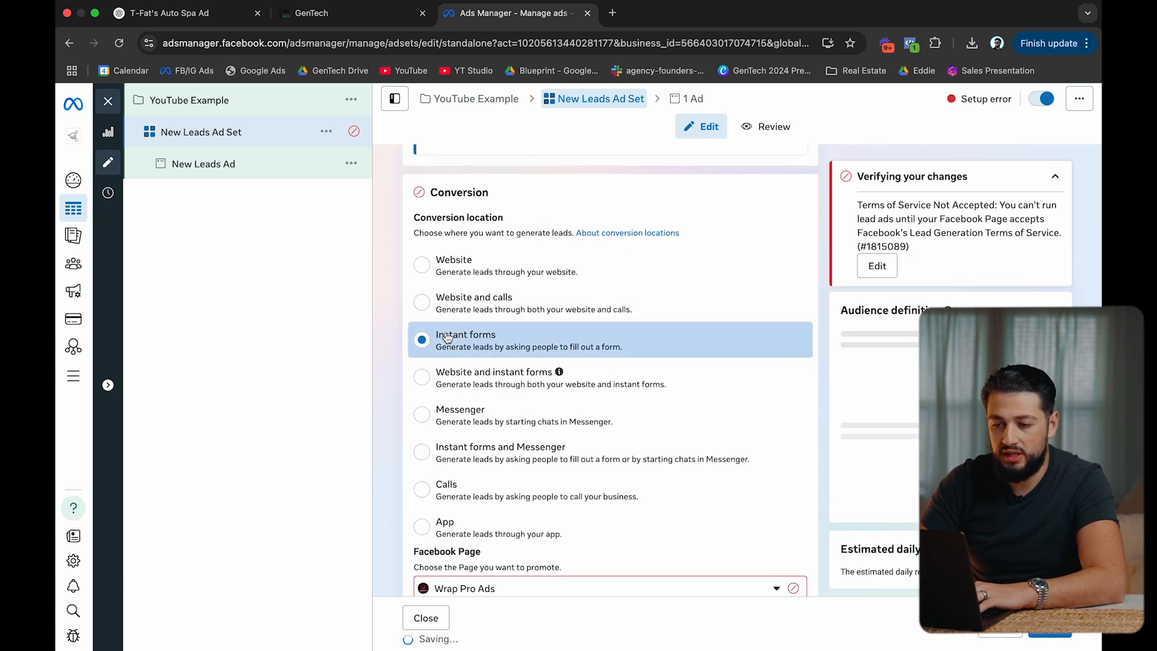
Choose T-Fat's Auto Spa as the Facebook Page to clear the Terms of Service error.
{"action": "scroll", "coordinate": [506, 401], "scroll_direction": "down", "scroll_amount": 3}
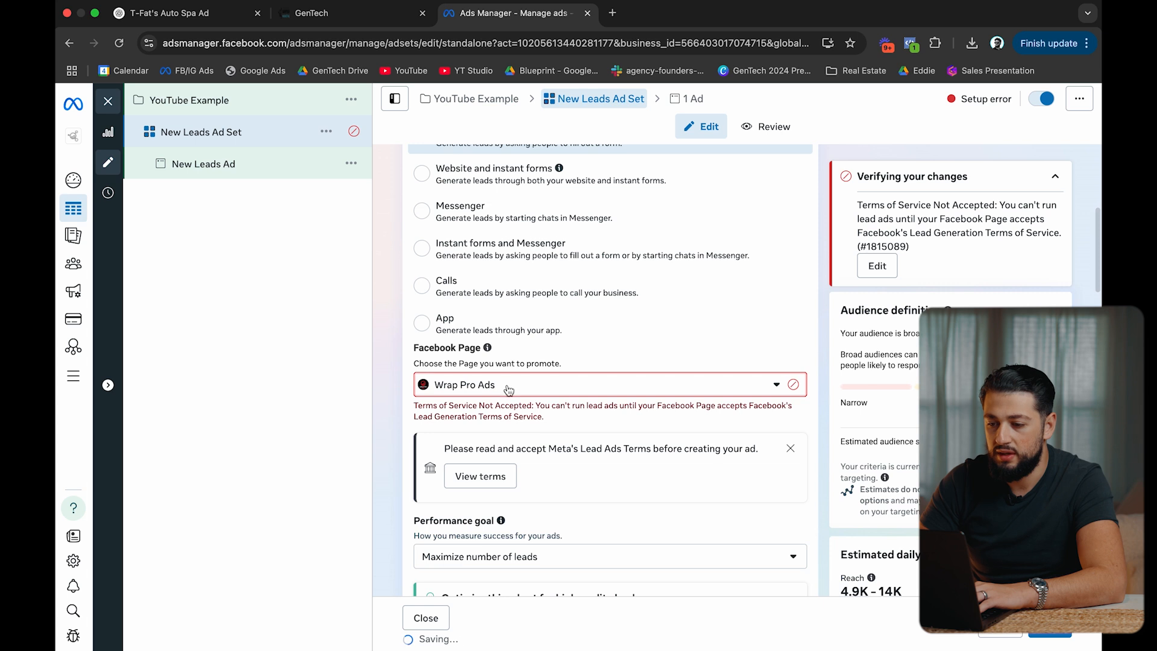
{"action": "left_click_drag", "start_coordinate": [509, 392], "coordinate": [564, 423]}
{"action": "left_click", "coordinate": [559, 398]}
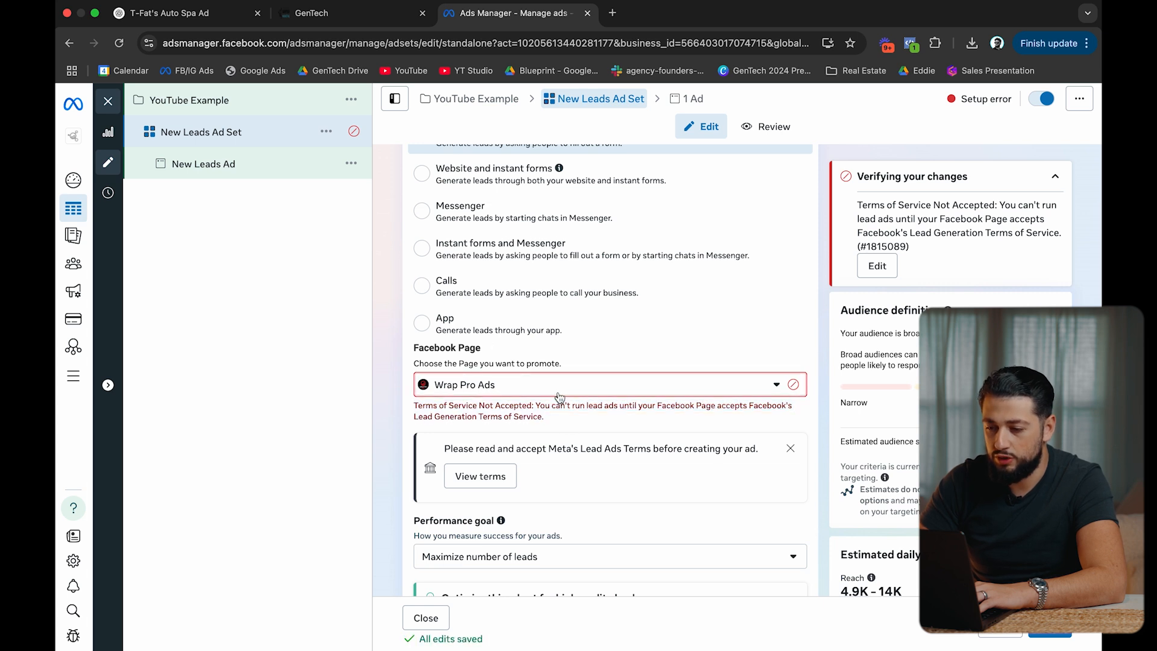
{"action": "left_click", "coordinate": [558, 388]}
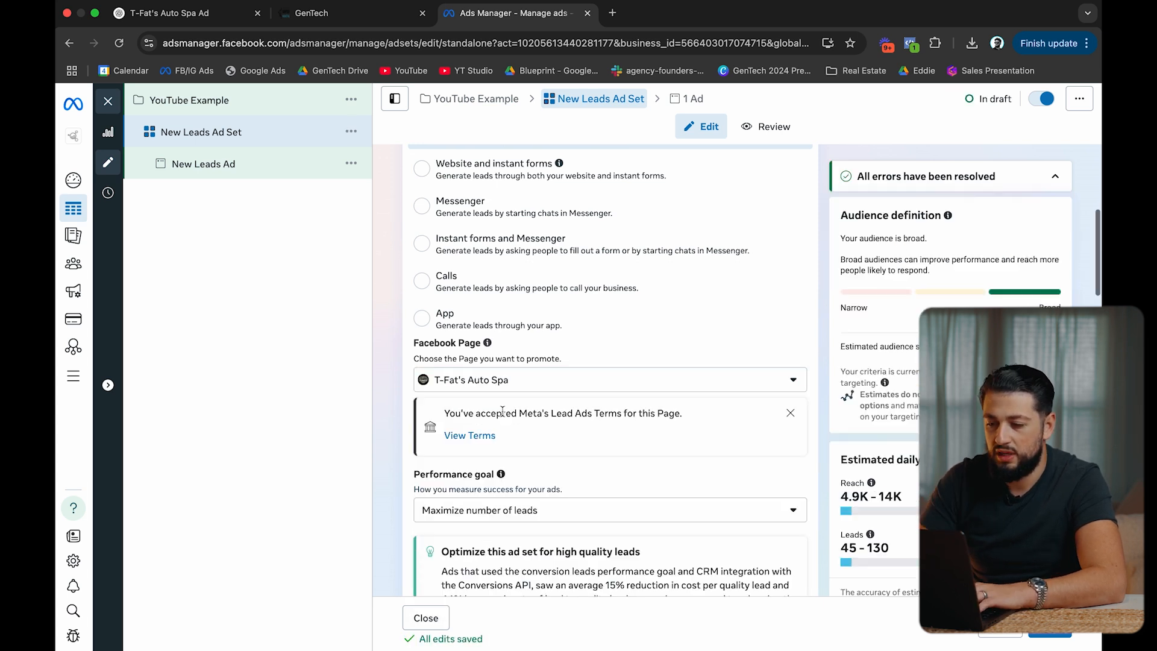
{"action": "scroll", "coordinate": [502, 412], "scroll_direction": "down", "scroll_amount": 12}
{"action": "scroll", "coordinate": [503, 410], "scroll_direction": "down", "scroll_amount": 1}
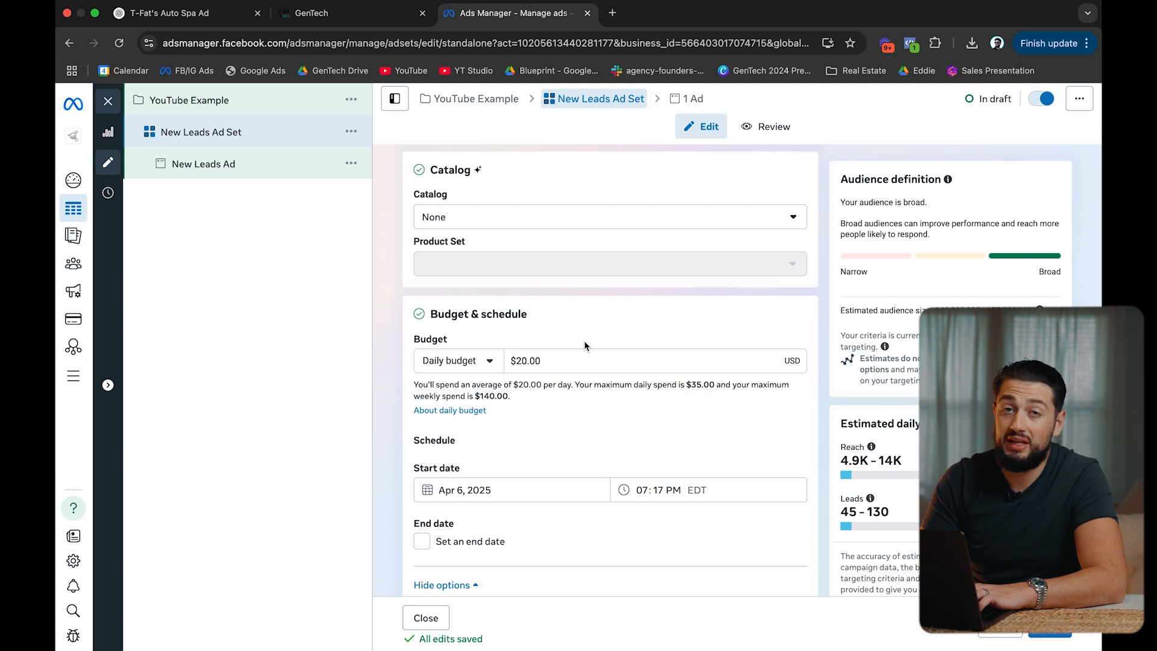
Lower the ad set's daily budget to $10.00.
{"action": "left_click", "coordinate": [545, 359]}
{"action": "key", "text": "super+a"}
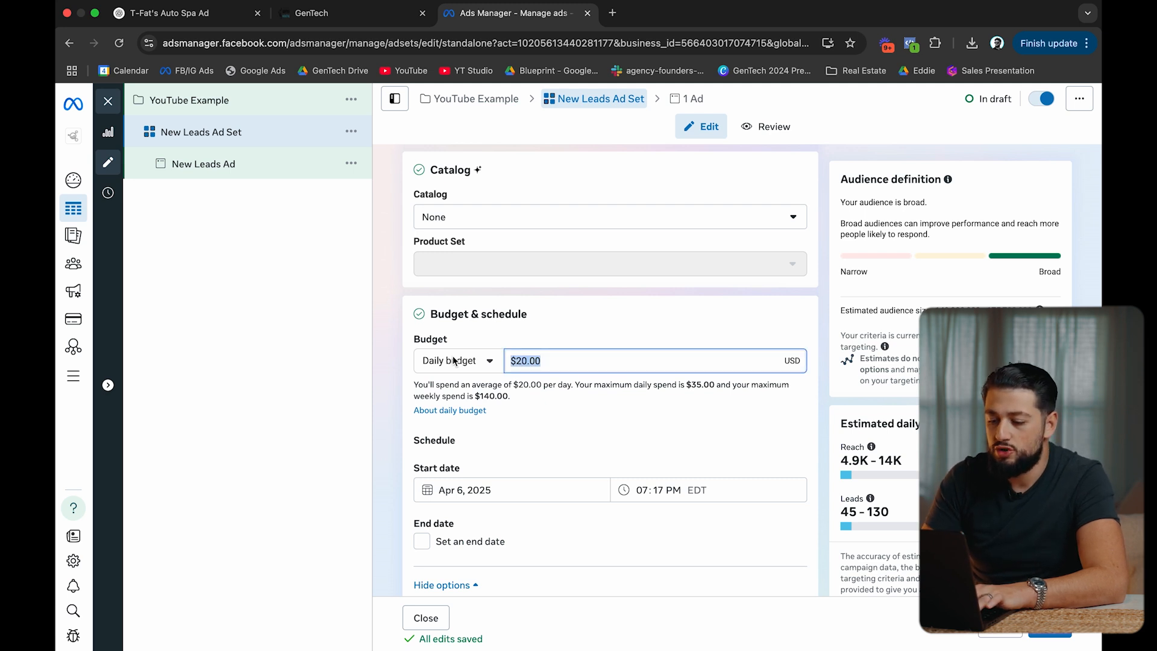
{"action": "type", "text": "10"}
{"action": "left_click", "coordinate": [614, 318]}
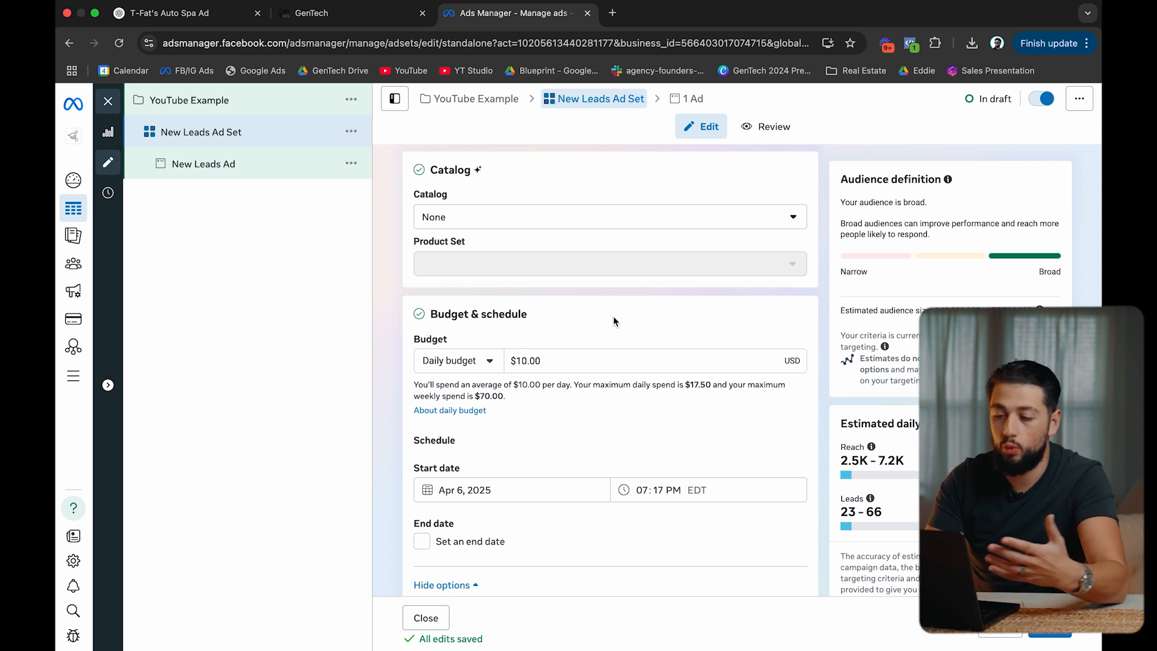
Switch the audience to the original audience options.
{"action": "scroll", "coordinate": [613, 316], "scroll_direction": "down", "scroll_amount": 6}
{"action": "scroll", "coordinate": [613, 316], "scroll_direction": "down", "scroll_amount": 6}
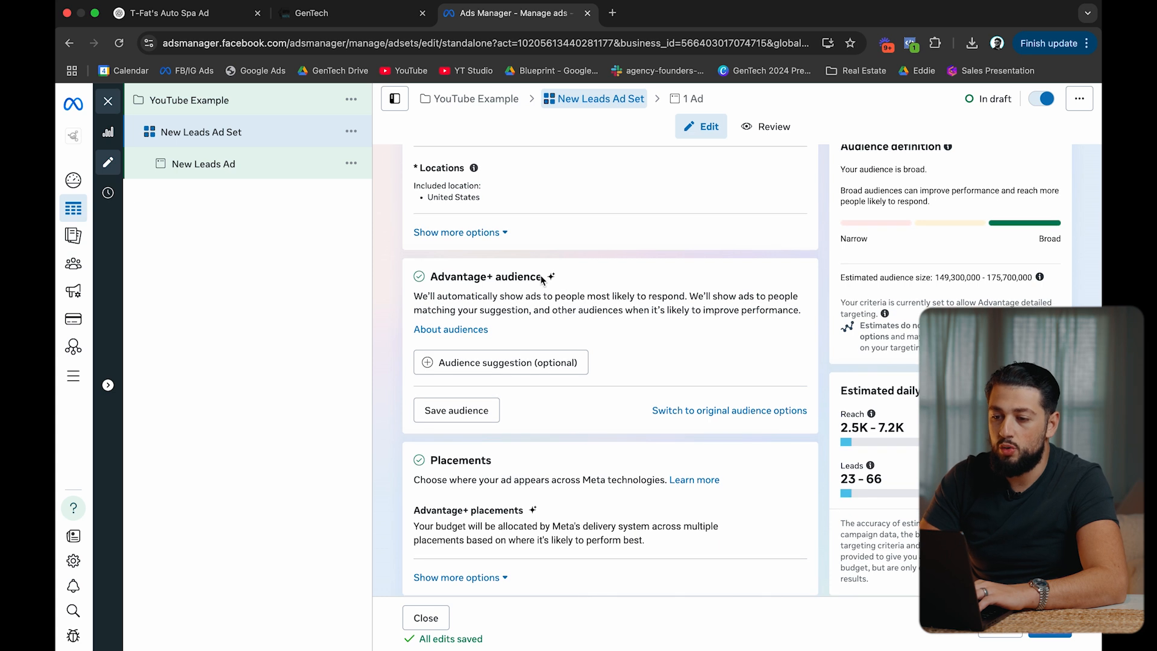
{"action": "left_click", "coordinate": [711, 412]}
{"action": "left_click", "coordinate": [585, 379]}
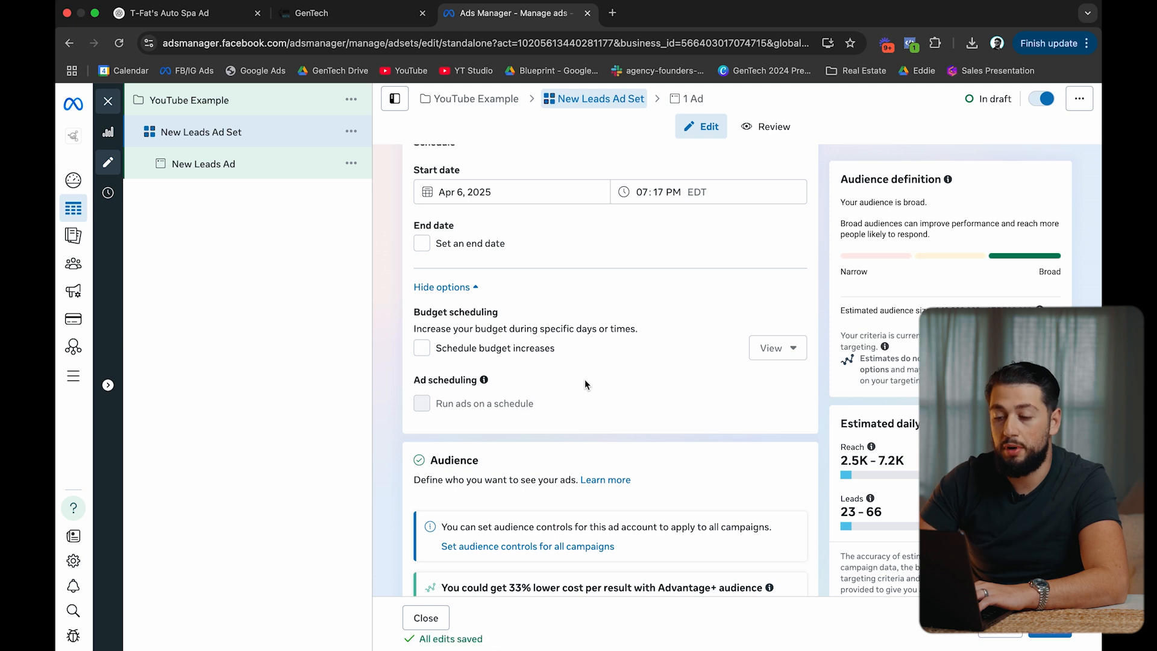
Set the start time to 11:59 PM and leave the schedule without an end date.
{"action": "scroll", "coordinate": [587, 384], "scroll_direction": "up", "scroll_amount": 1}
{"action": "left_click", "coordinate": [640, 241]}
{"action": "type", "text": "11"}
{"action": "left_click", "coordinate": [660, 238]}
{"action": "type", "text": "59"}
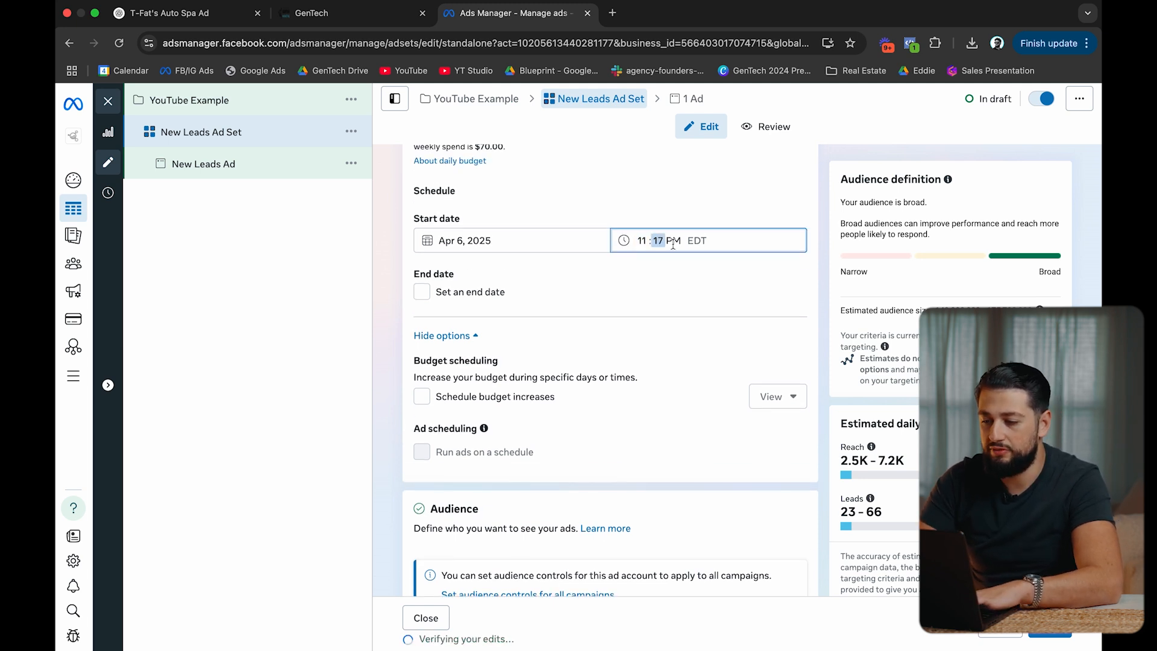
{"action": "left_click", "coordinate": [669, 299]}
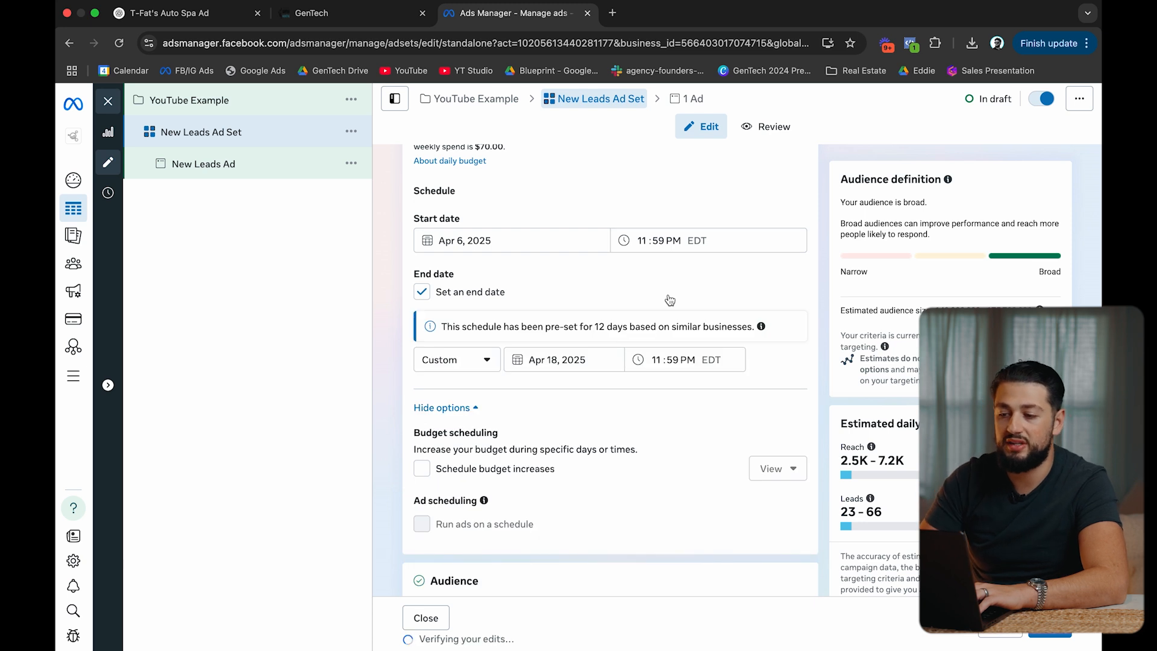
{"action": "left_click", "coordinate": [670, 300]}
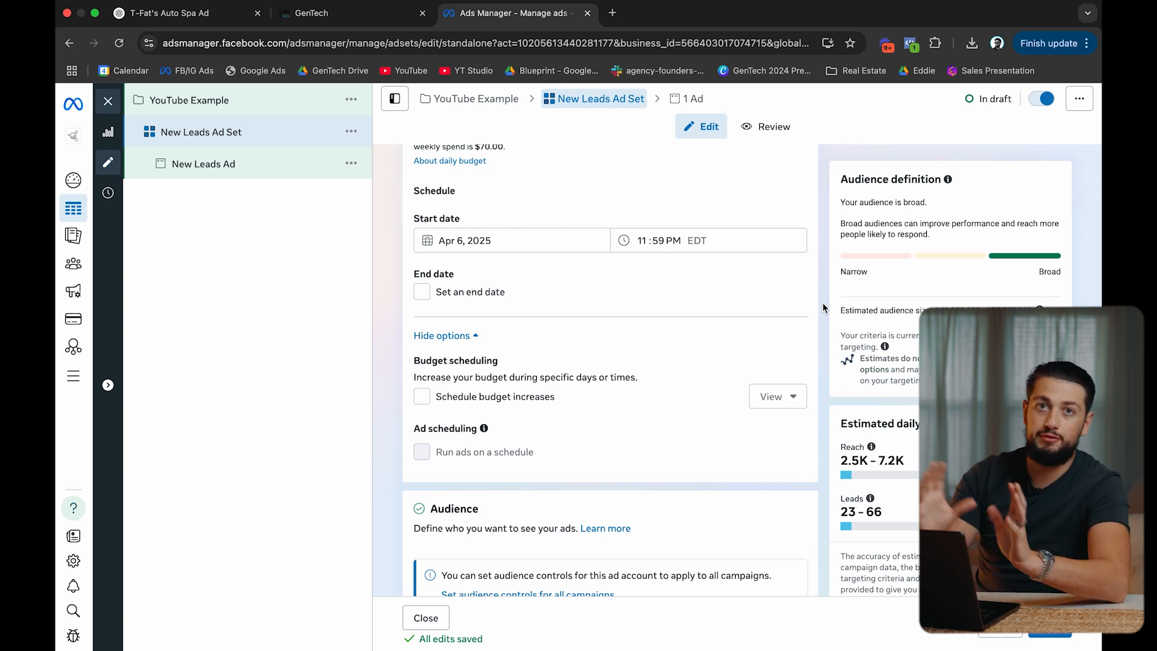
{"action": "scroll", "coordinate": [823, 308], "scroll_direction": "down", "scroll_amount": 1}
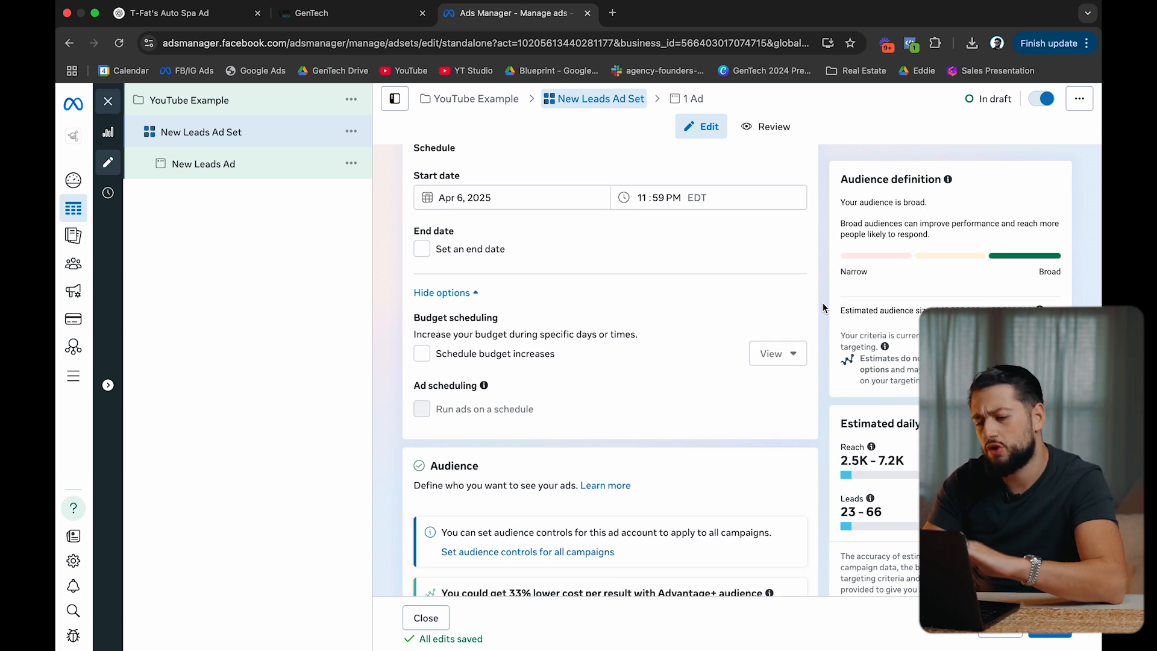
{"action": "scroll", "coordinate": [823, 308], "scroll_direction": "down", "scroll_amount": 8}
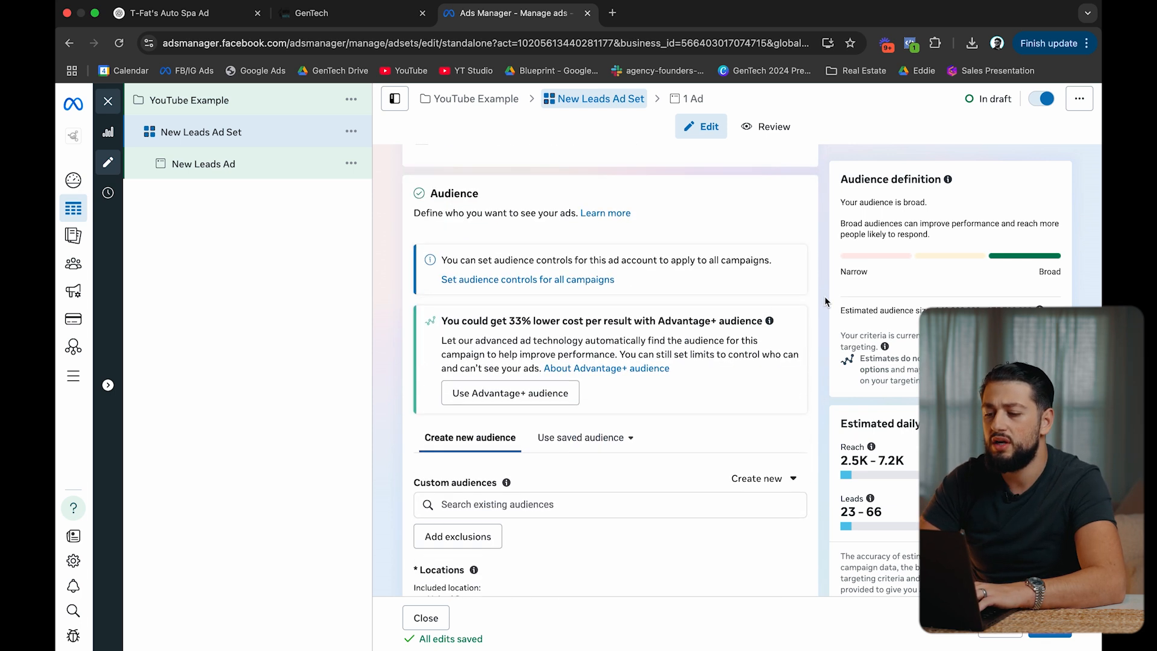
{"action": "scroll", "coordinate": [830, 289], "scroll_direction": "down", "scroll_amount": 4}
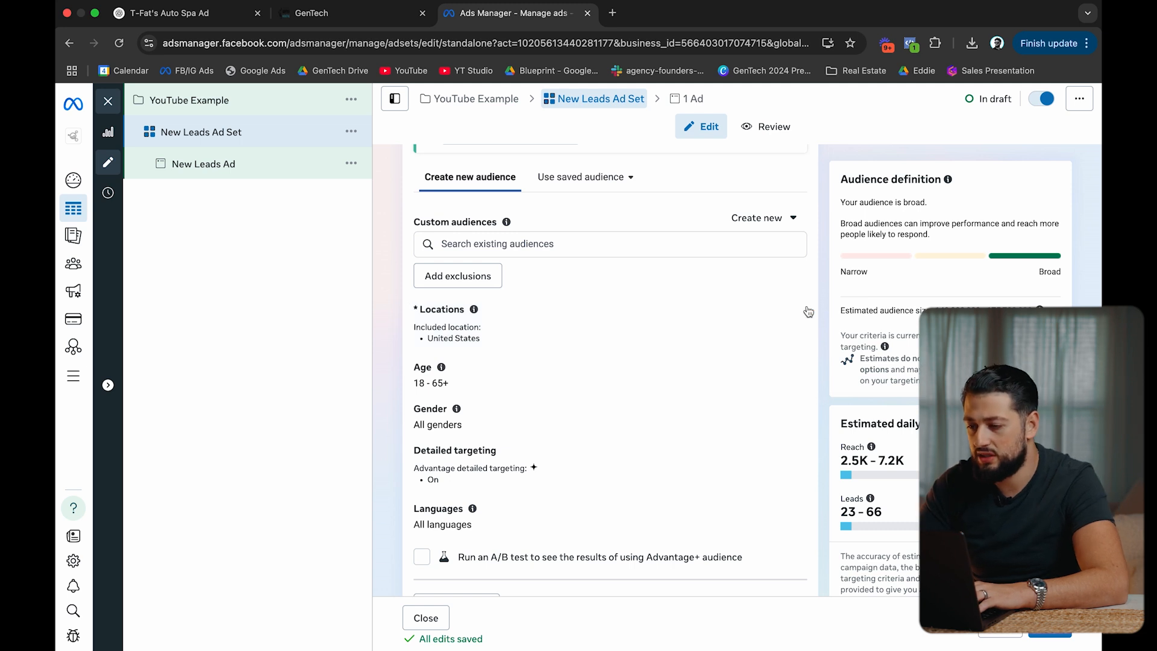
Replace the United States location with Tampa, Florida at a 10-mile radius.
{"action": "left_click", "coordinate": [789, 313]}
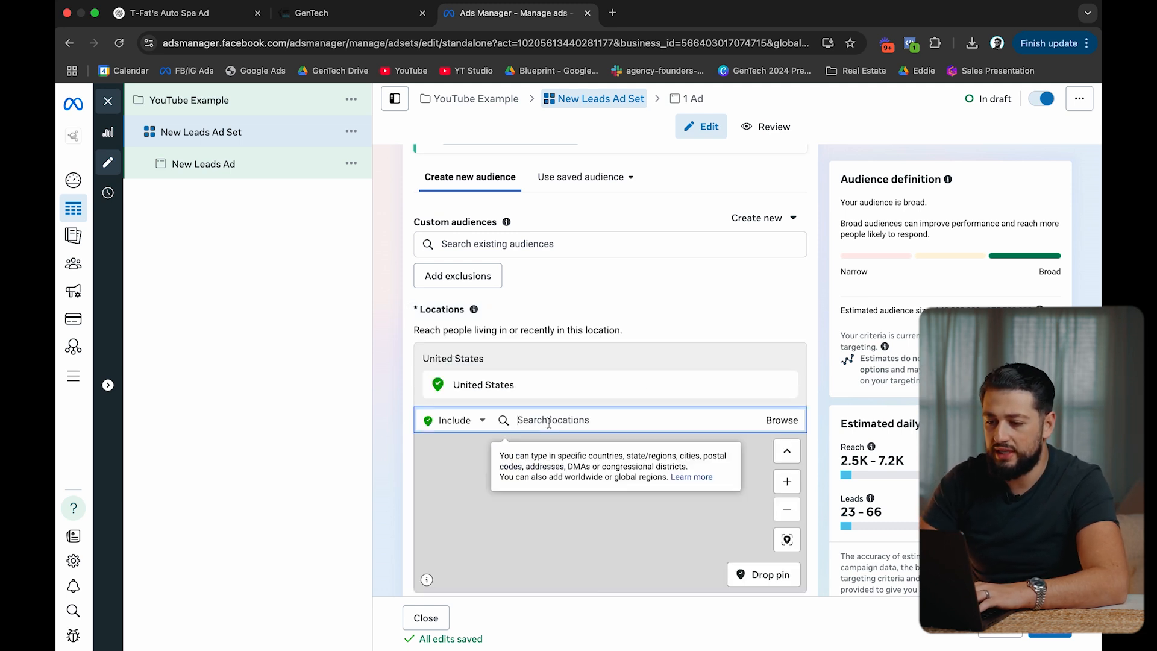
{"action": "type", "text": "tampa"}
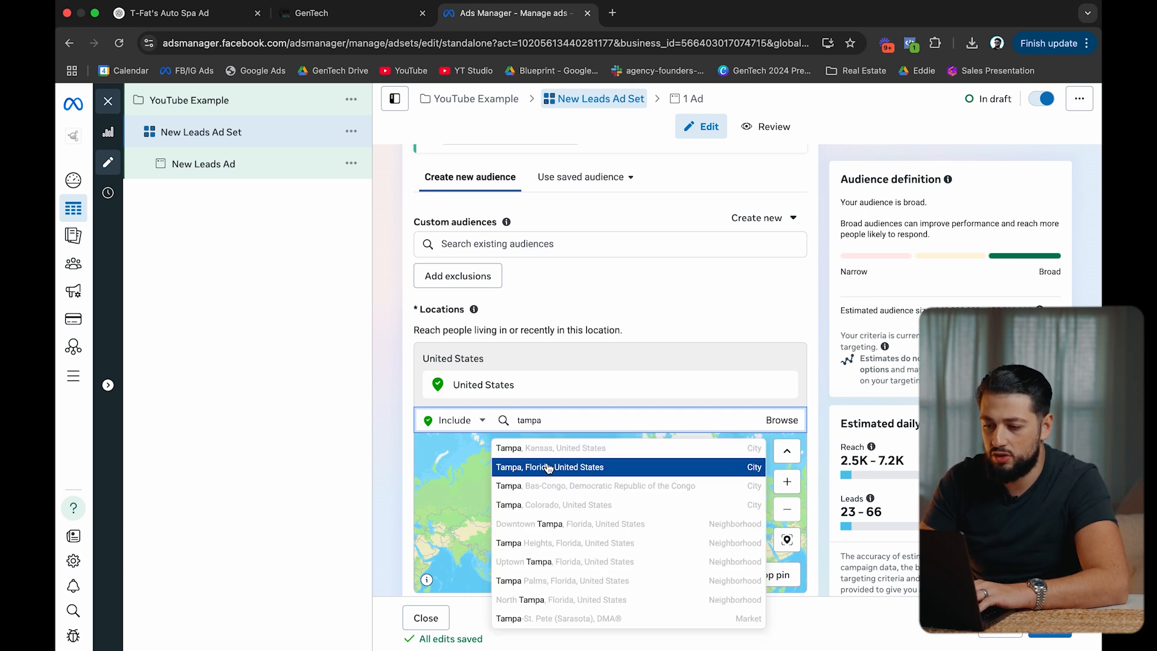
{"action": "left_click", "coordinate": [549, 467]}
{"action": "scroll", "coordinate": [560, 421], "scroll_direction": "up", "scroll_amount": 3}
{"action": "scroll", "coordinate": [677, 359], "scroll_direction": "down", "scroll_amount": 3}
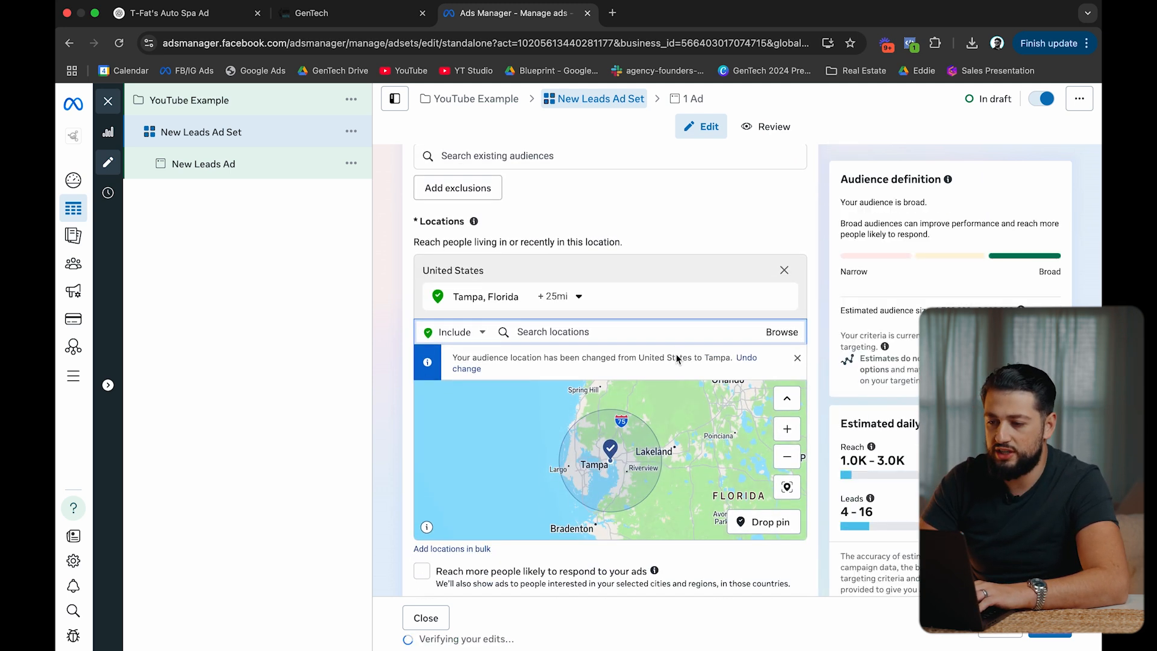
{"action": "left_click", "coordinate": [559, 281]}
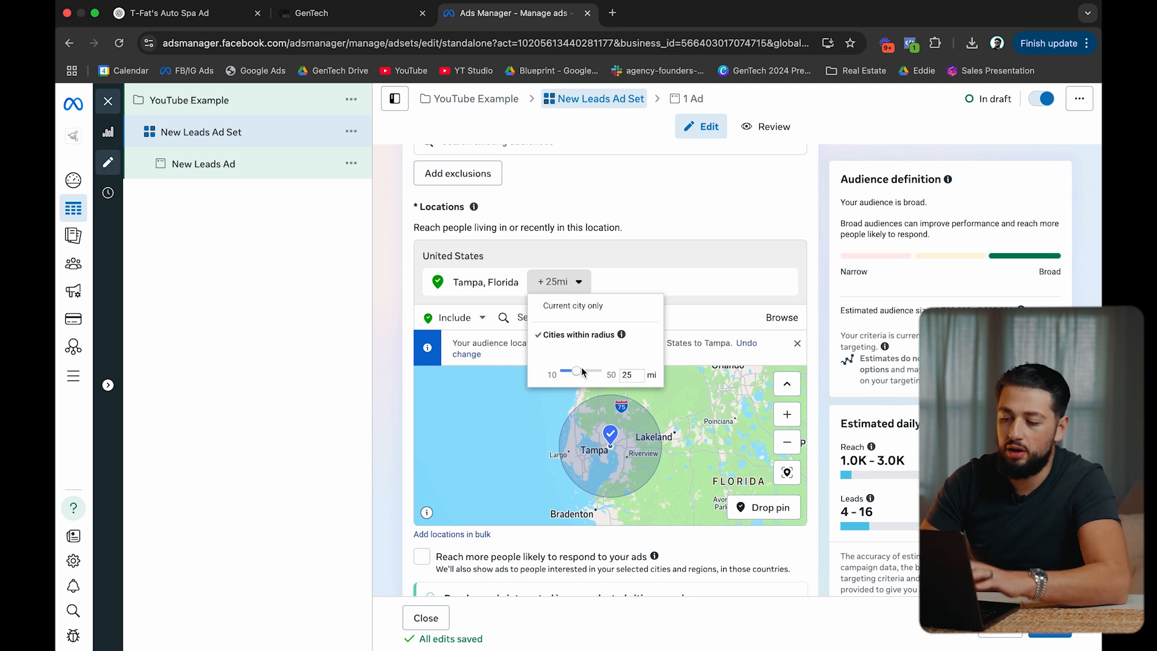
{"action": "double_click", "coordinate": [632, 373]}
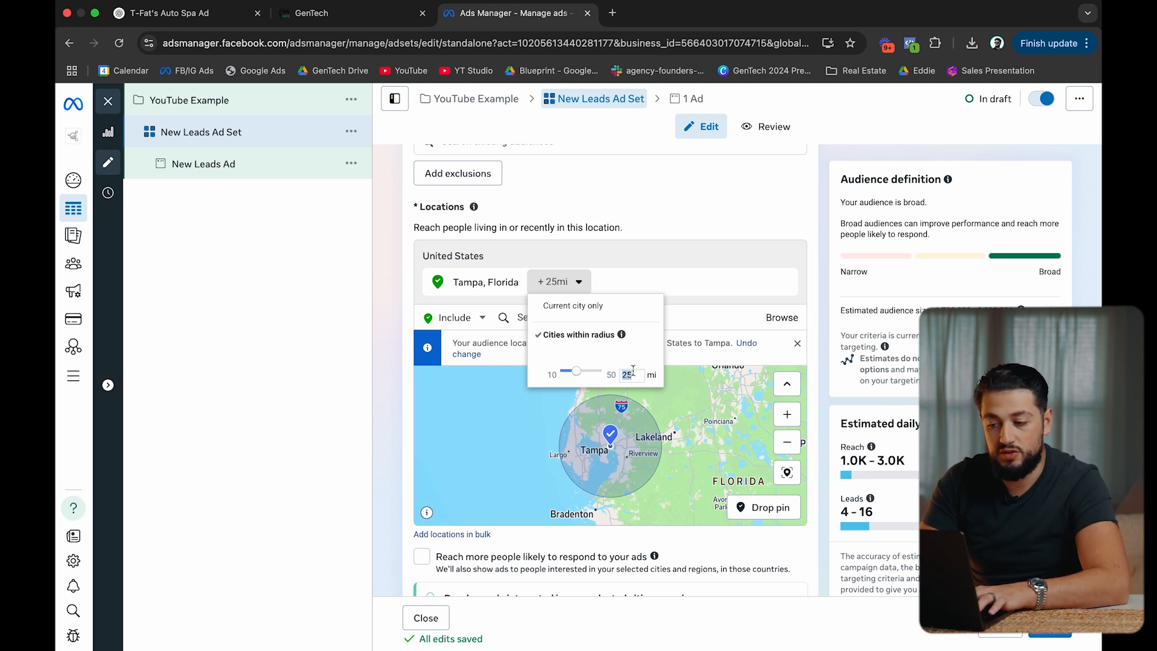
{"action": "type", "text": "25"}
{"action": "key", "text": "BackSpace"}
{"action": "key", "text": "BackSpace"}
{"action": "type", "text": "10"}
{"action": "key", "text": "Return"}
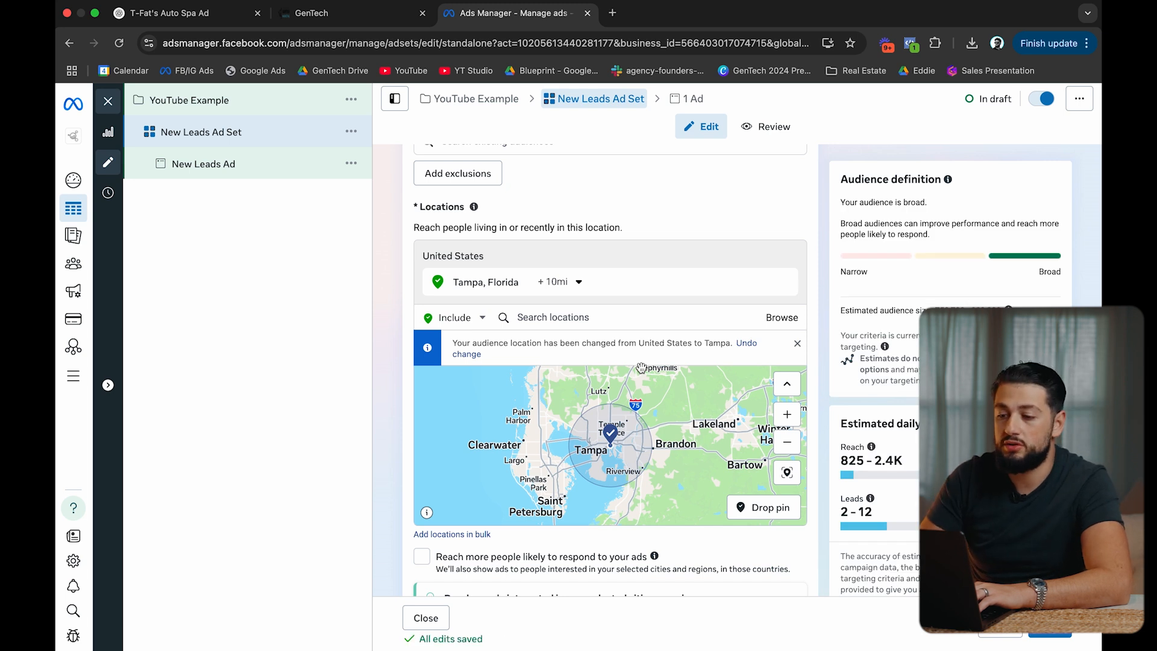
{"action": "left_click", "coordinate": [552, 310]}
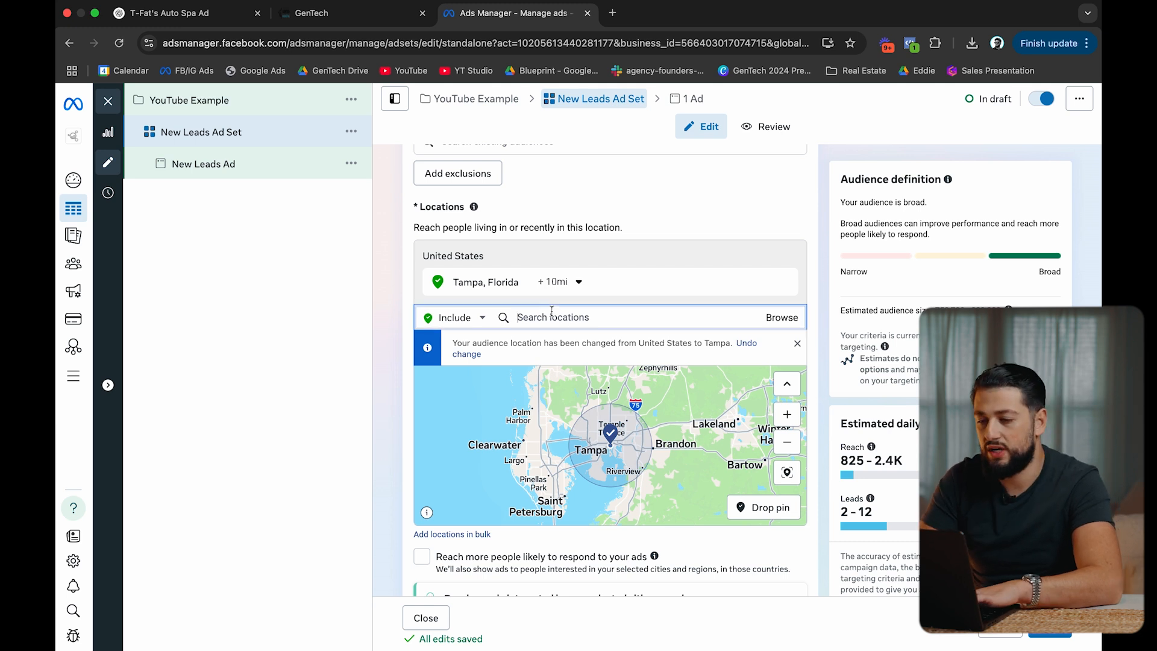
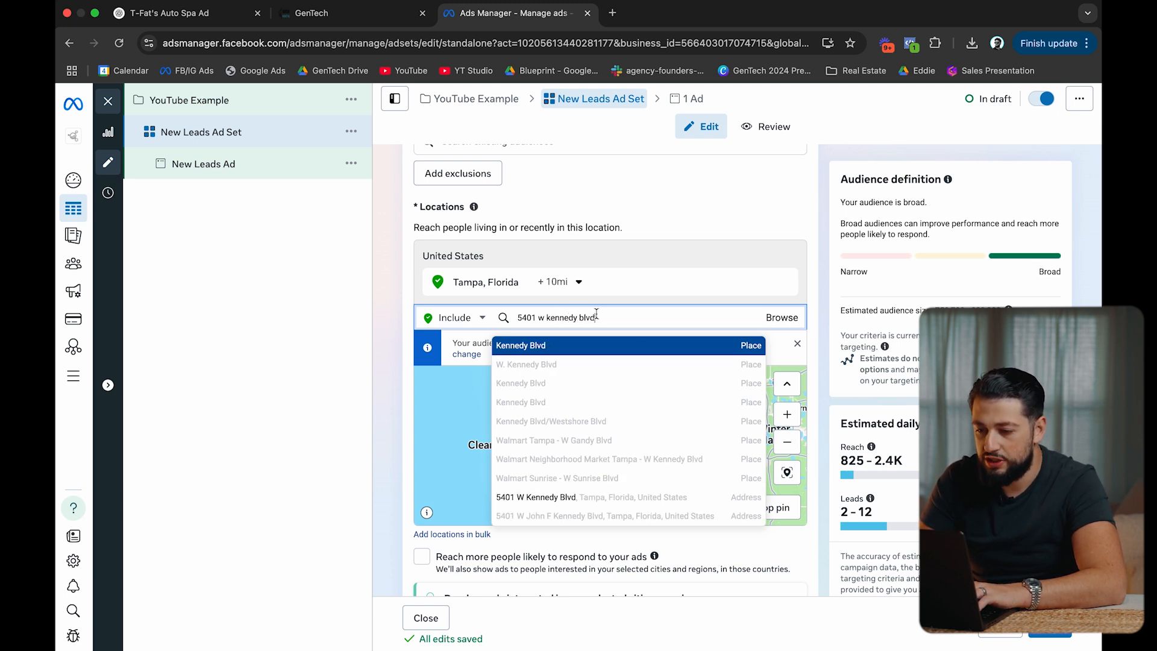
{"action": "left_click", "coordinate": [606, 497]}
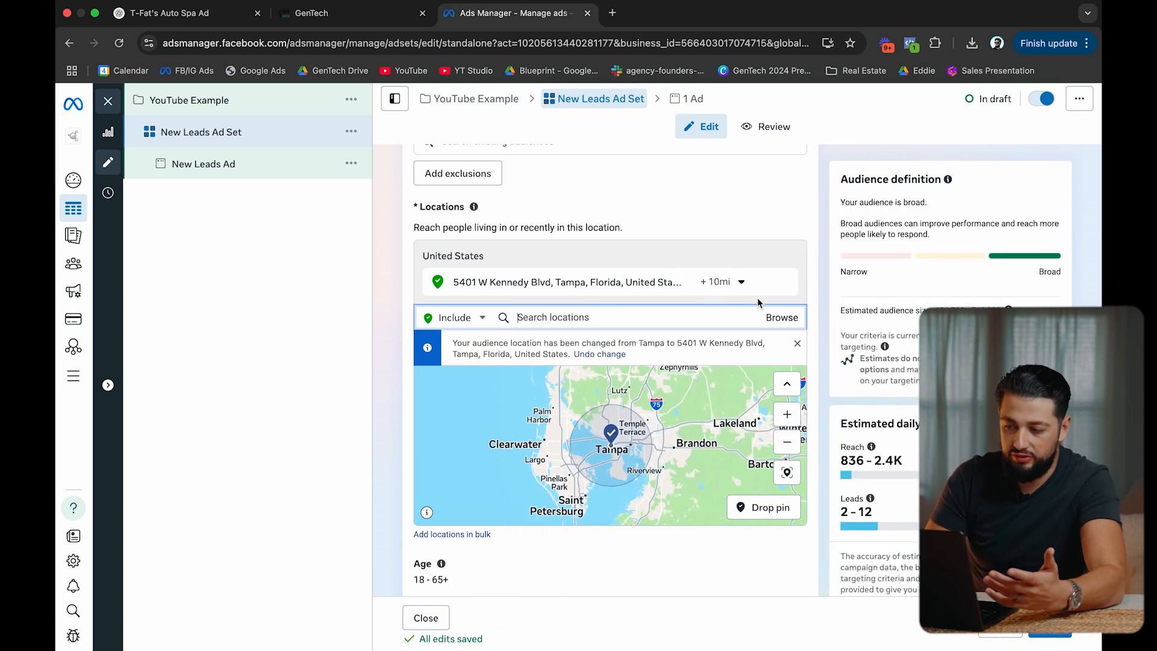
{"action": "left_click", "coordinate": [741, 281]}
{"action": "left_click_drag", "start_coordinate": [734, 321], "coordinate": [702, 325]}
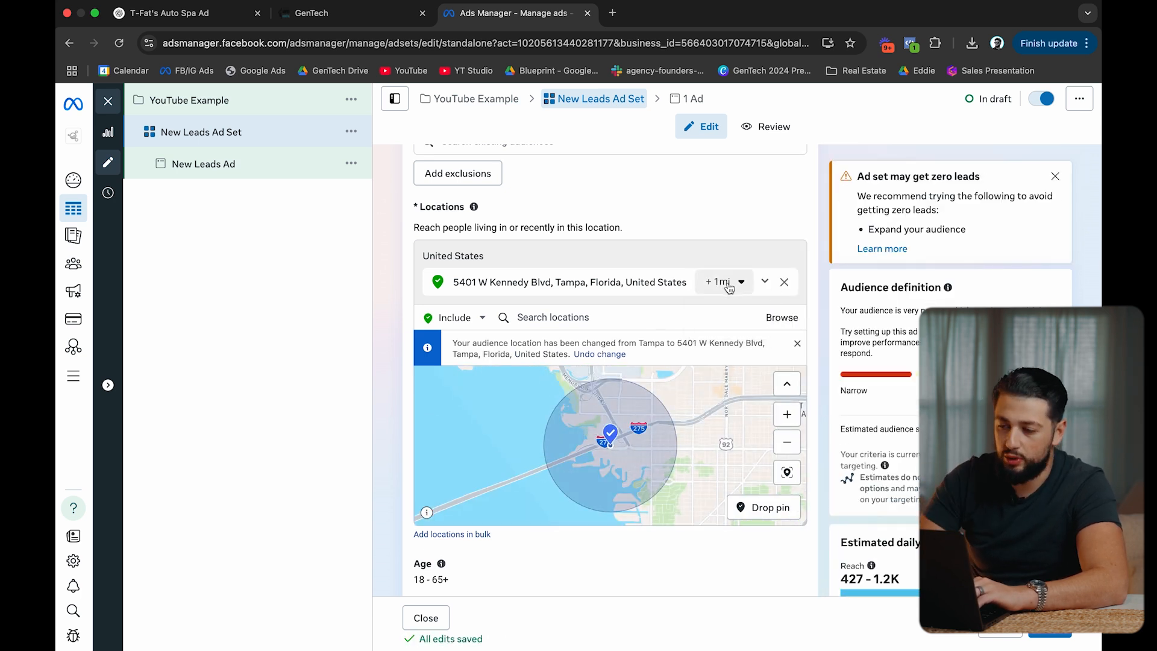
Switch the location back to Tampa, Florida and open its radius setting.
{"action": "left_click", "coordinate": [686, 317]}
{"action": "type", "text": "tampa"}
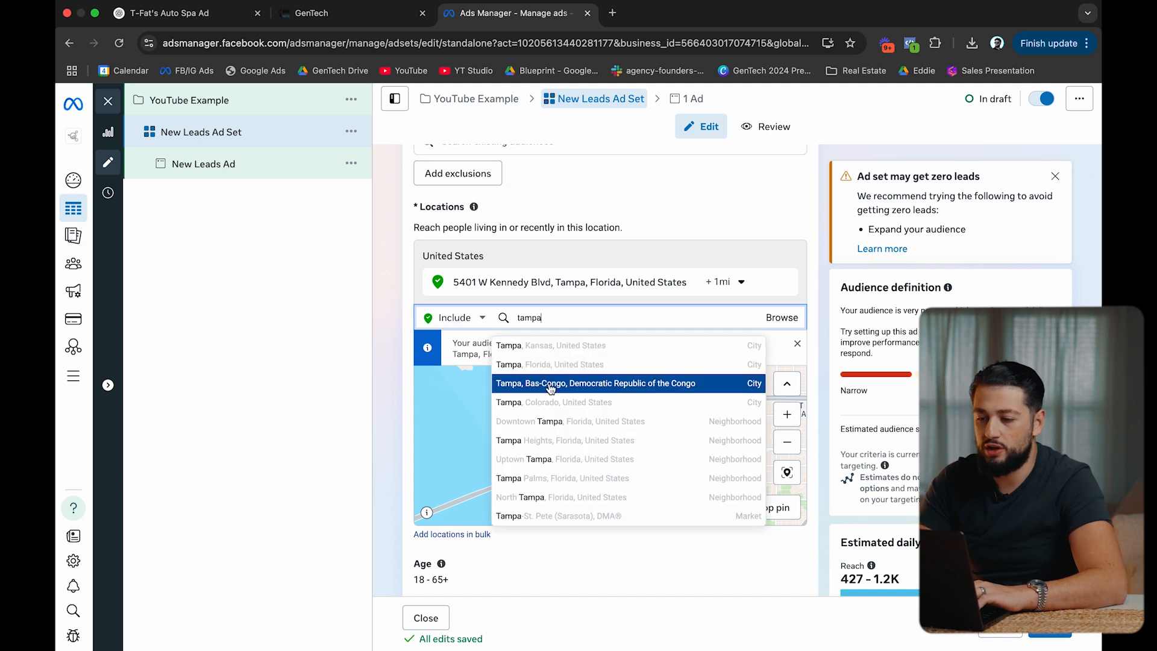
{"action": "left_click", "coordinate": [608, 364]}
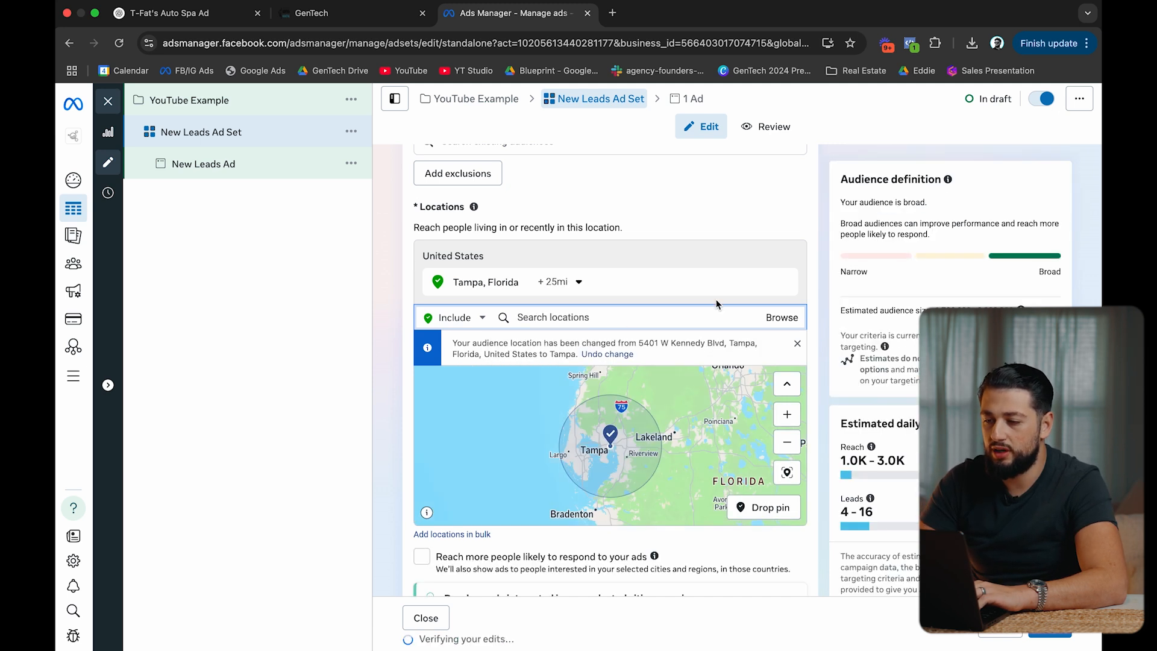
{"action": "left_click", "coordinate": [578, 279]}
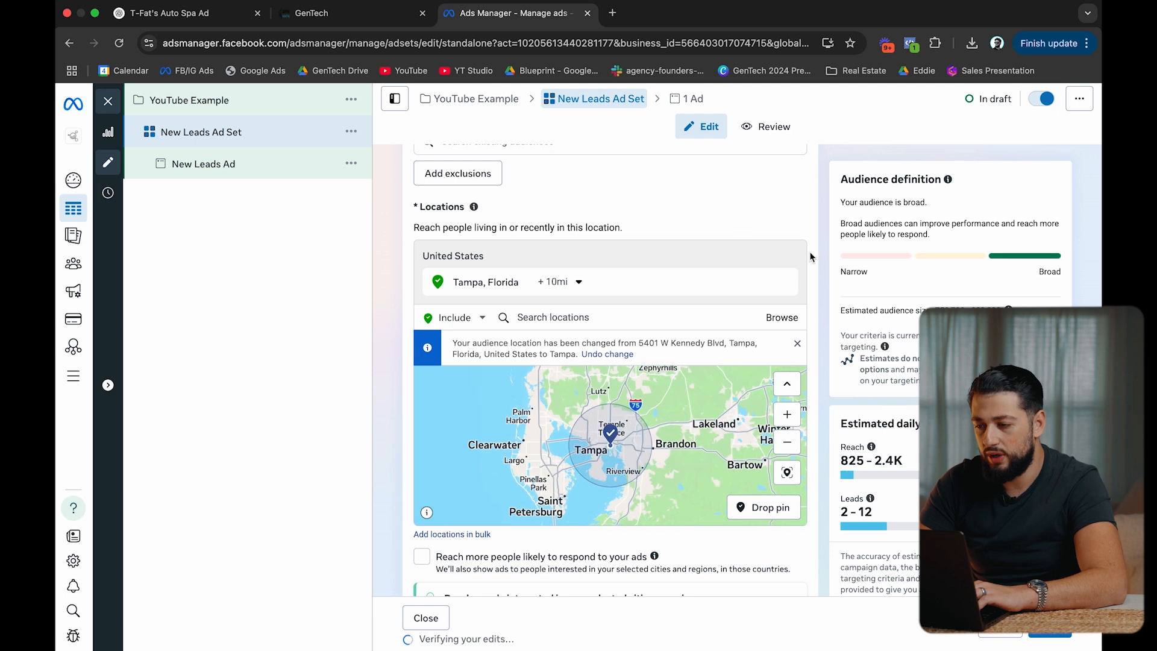
{"action": "scroll", "coordinate": [824, 252], "scroll_direction": "down", "scroll_amount": 5}
Set the audience's minimum age to 25 and maximum age to 55.
{"action": "scroll", "coordinate": [824, 252], "scroll_direction": "down", "scroll_amount": 4}
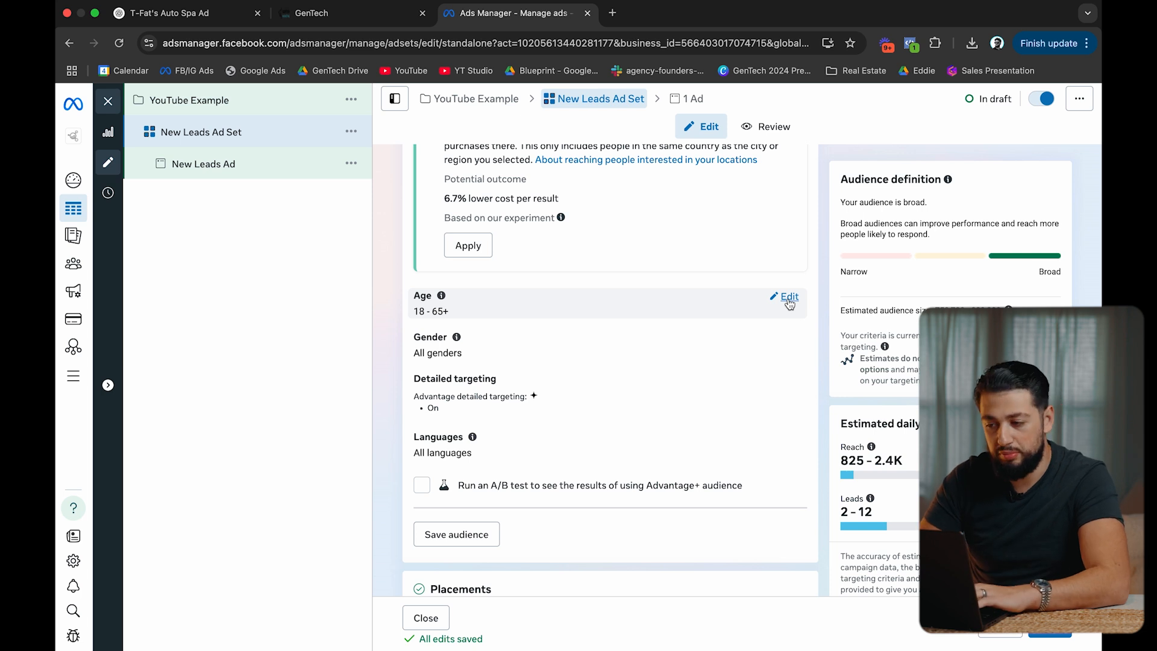
{"action": "left_click", "coordinate": [789, 298]}
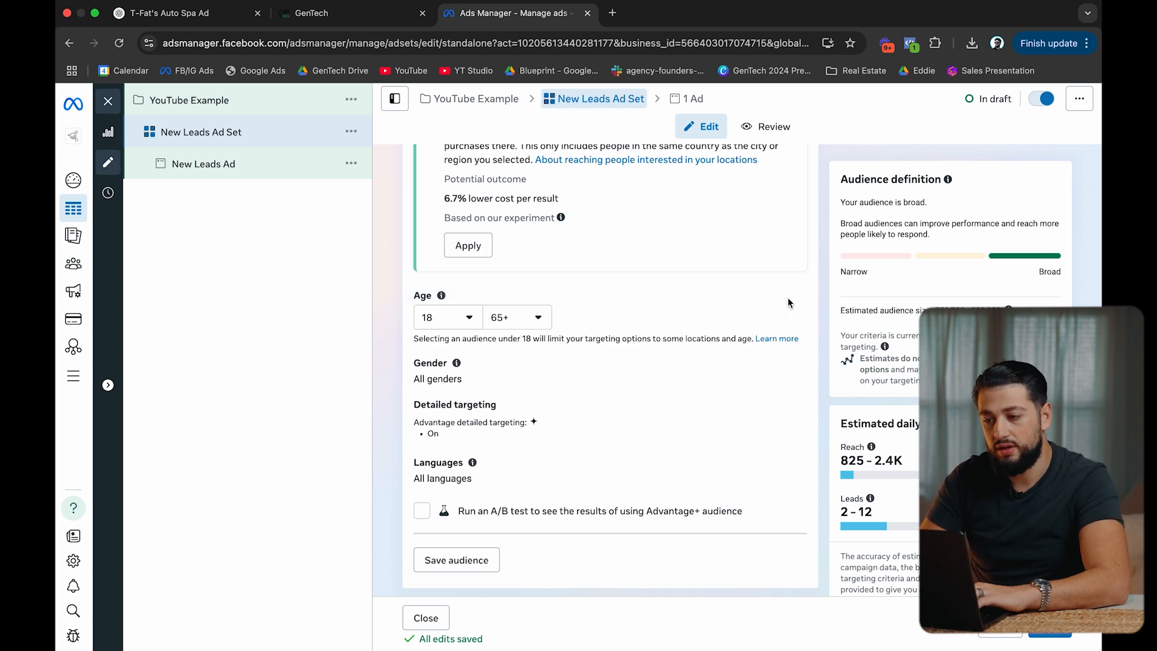
{"action": "left_click", "coordinate": [471, 326]}
{"action": "scroll", "coordinate": [461, 434], "scroll_direction": "down", "scroll_amount": 1}
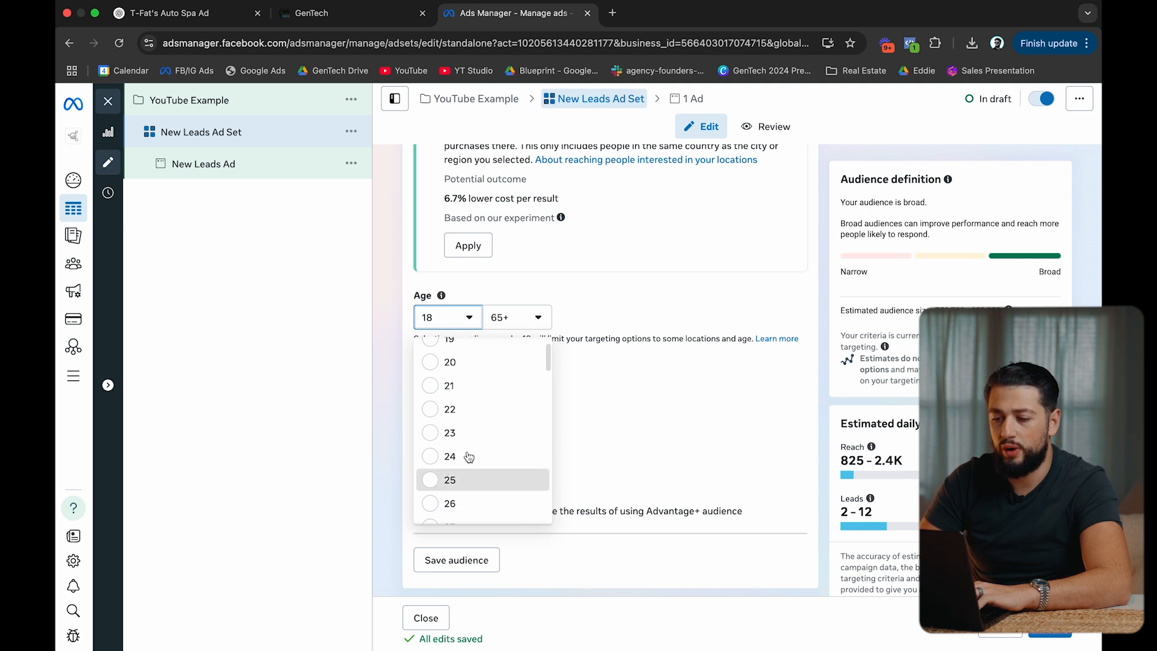
{"action": "left_click", "coordinate": [452, 479]}
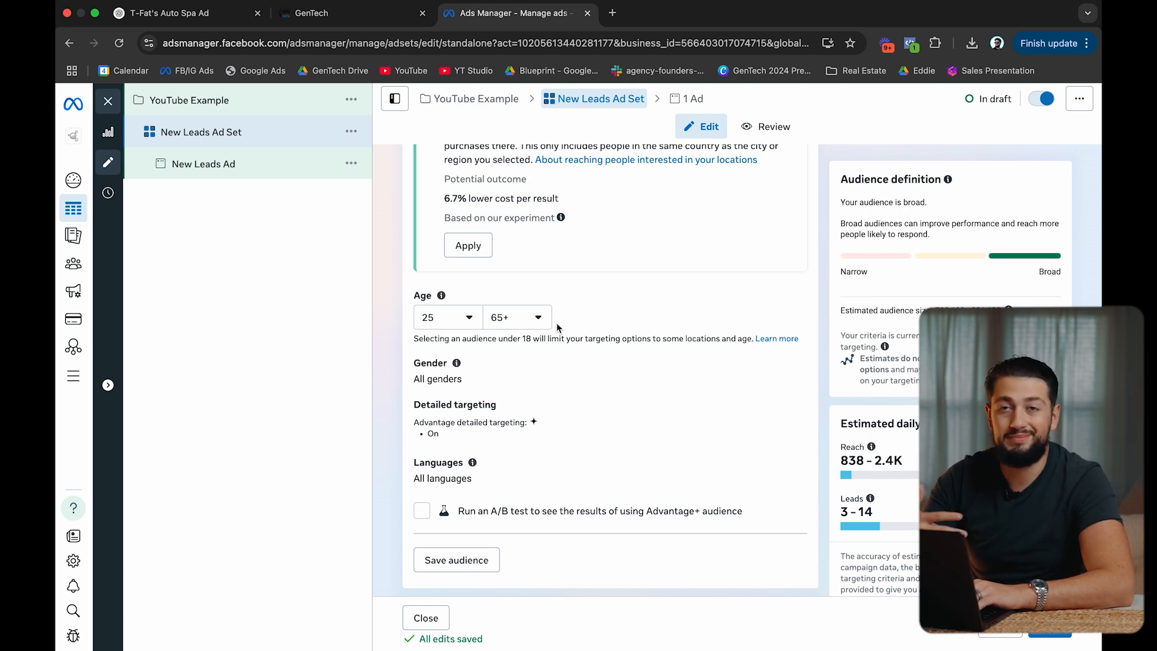
{"action": "left_click", "coordinate": [536, 317]}
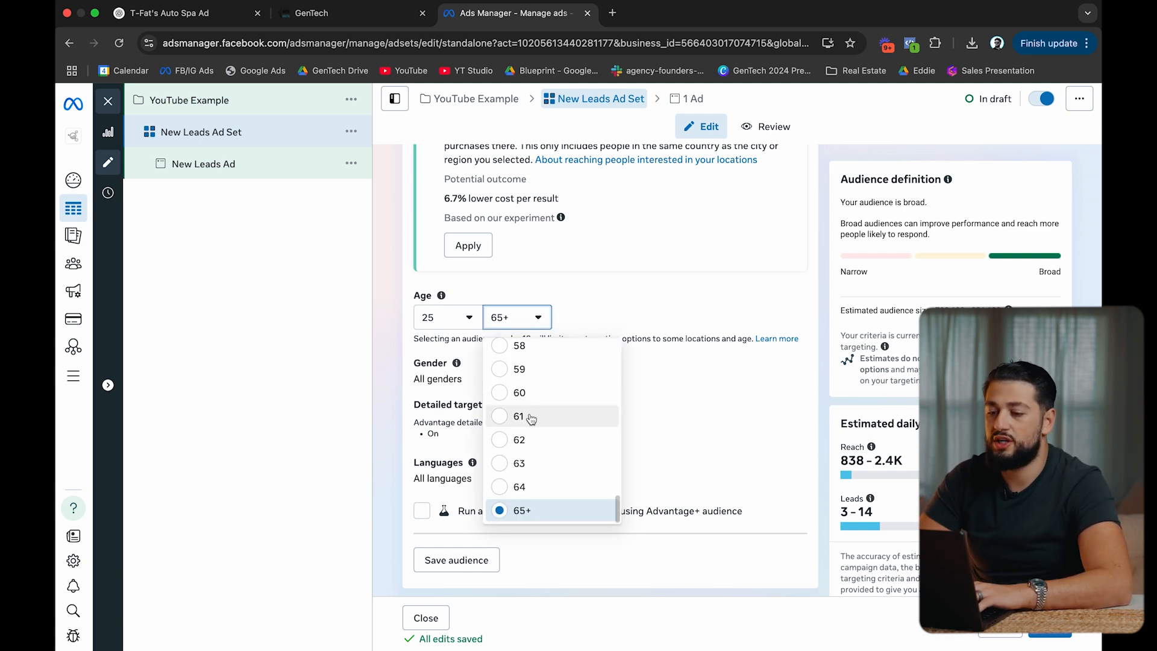
{"action": "scroll", "coordinate": [529, 419], "scroll_direction": "up", "scroll_amount": 2}
{"action": "scroll", "coordinate": [529, 418], "scroll_direction": "up", "scroll_amount": 2}
{"action": "left_click", "coordinate": [519, 368]}
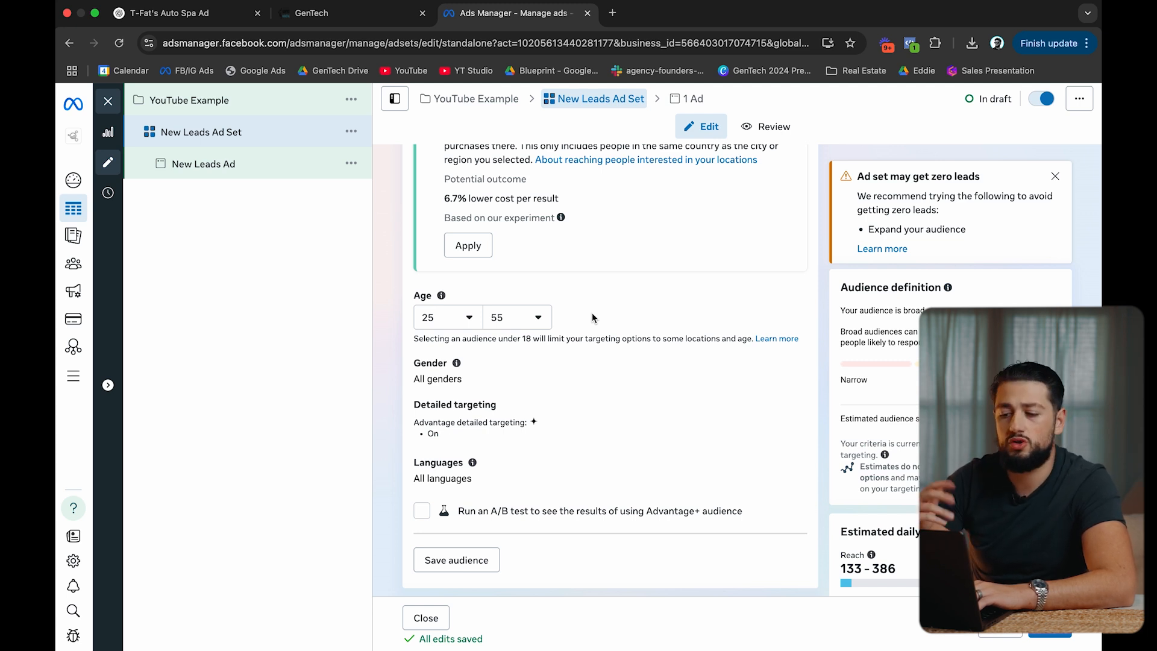
{"action": "scroll", "coordinate": [592, 314], "scroll_direction": "down", "scroll_amount": 2}
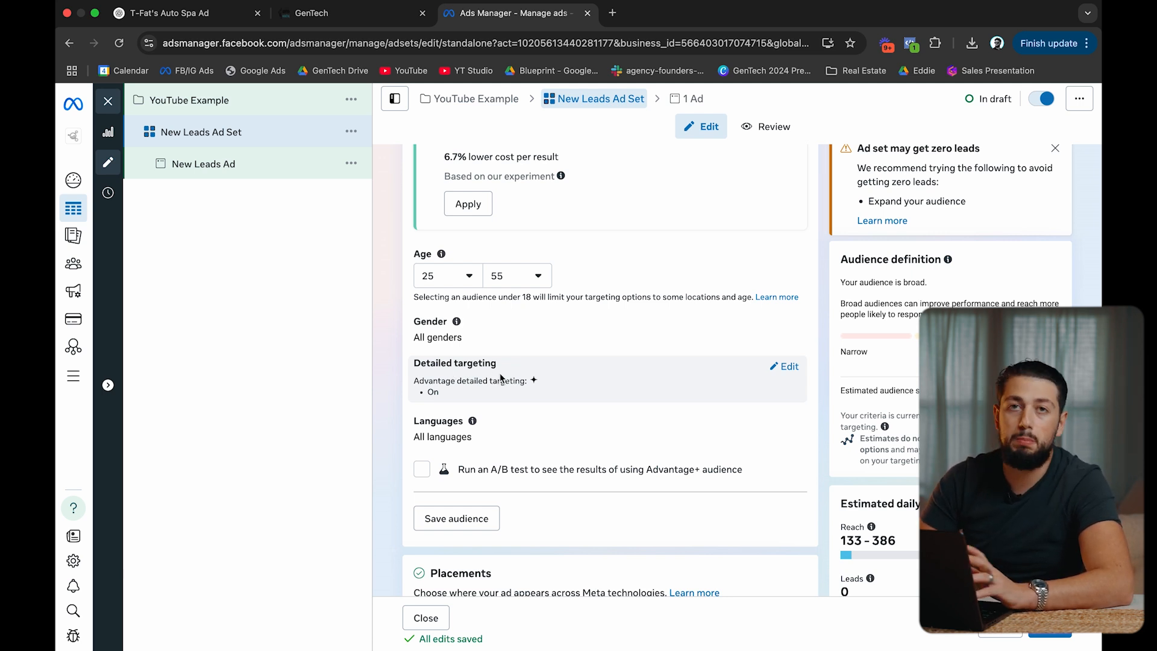
Replace the ad set name 'New Leads Ad Set' with 'Control' and review the targeting below.
{"action": "scroll", "coordinate": [500, 373], "scroll_direction": "up", "scroll_amount": 15}
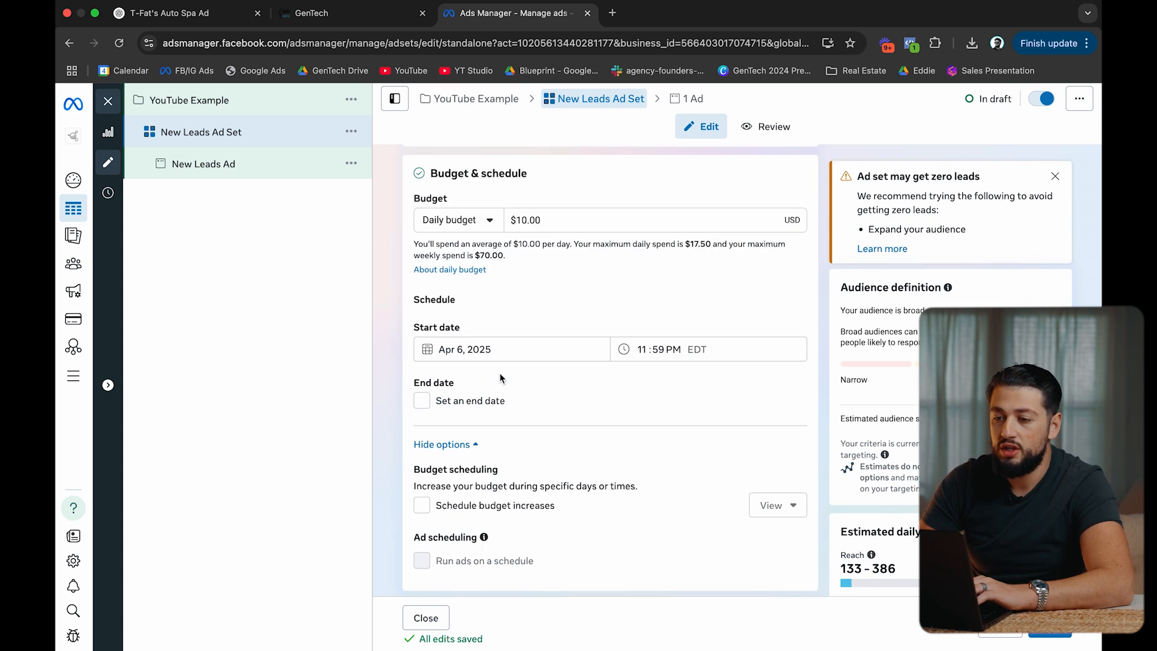
{"action": "triple_click", "coordinate": [520, 199]}
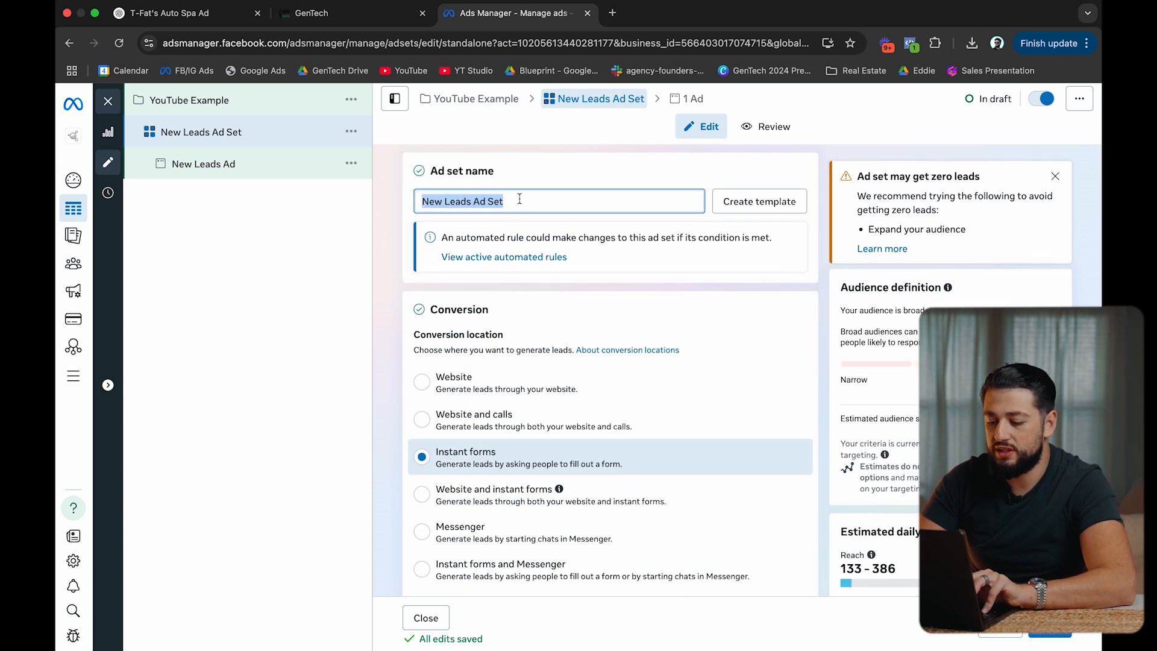
{"action": "type", "text": "Control"}
{"action": "left_click", "coordinate": [550, 176]}
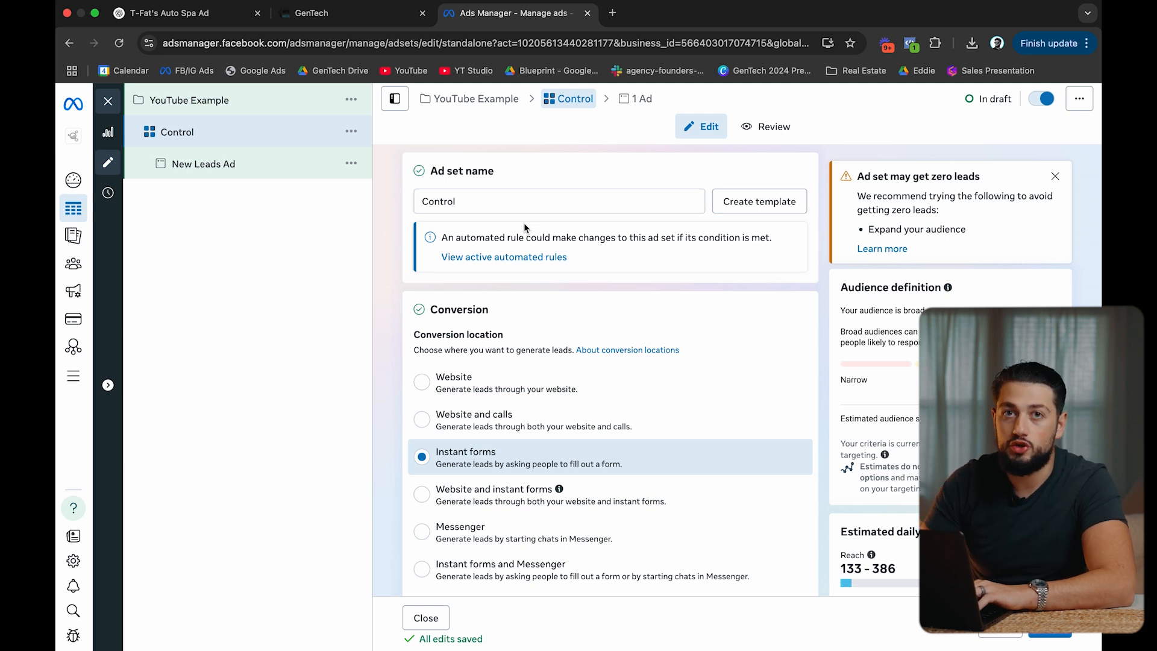
{"action": "scroll", "coordinate": [524, 227], "scroll_direction": "down", "scroll_amount": 20}
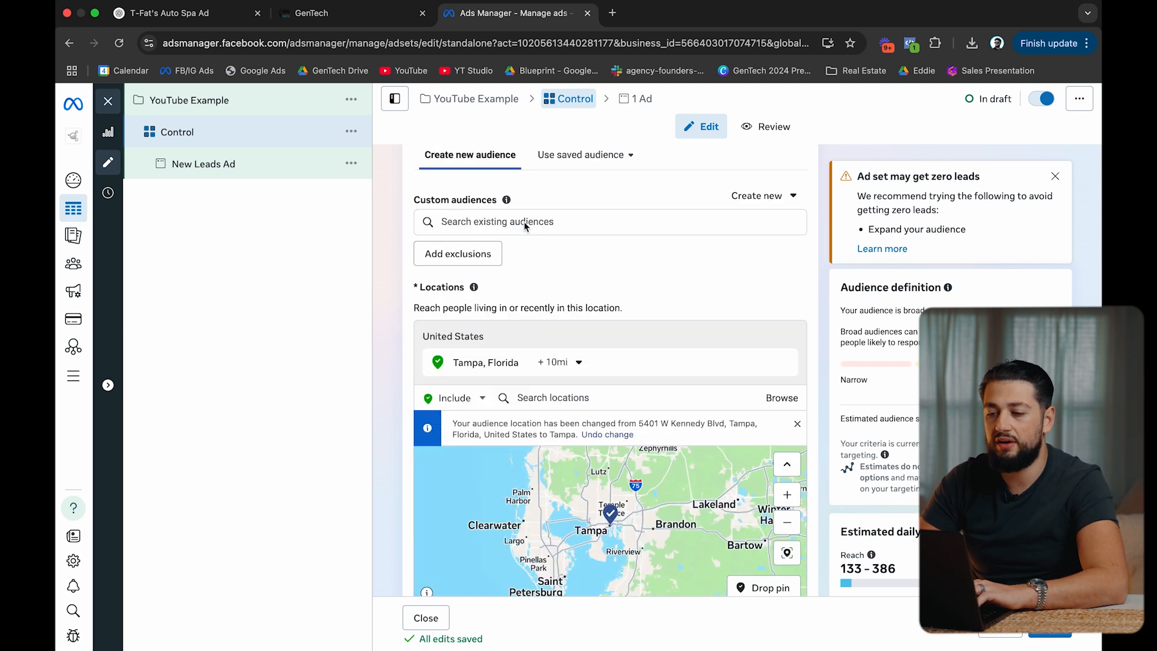
{"action": "scroll", "coordinate": [395, 313], "scroll_direction": "down", "scroll_amount": 2}
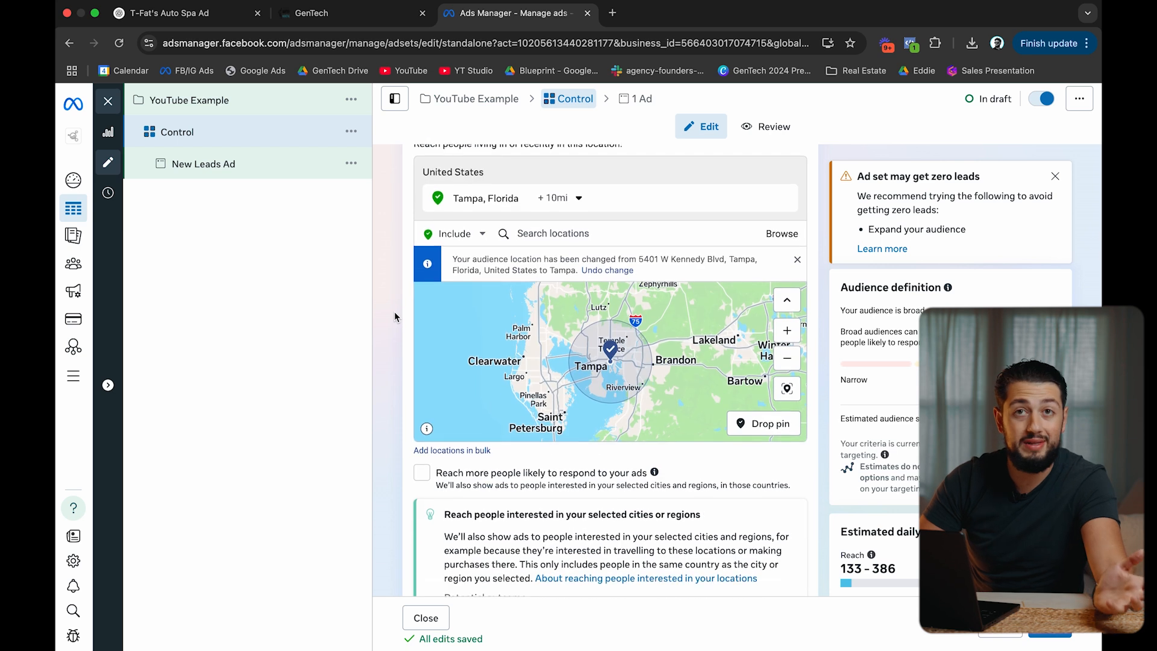
{"action": "scroll", "coordinate": [394, 314], "scroll_direction": "down", "scroll_amount": 12}
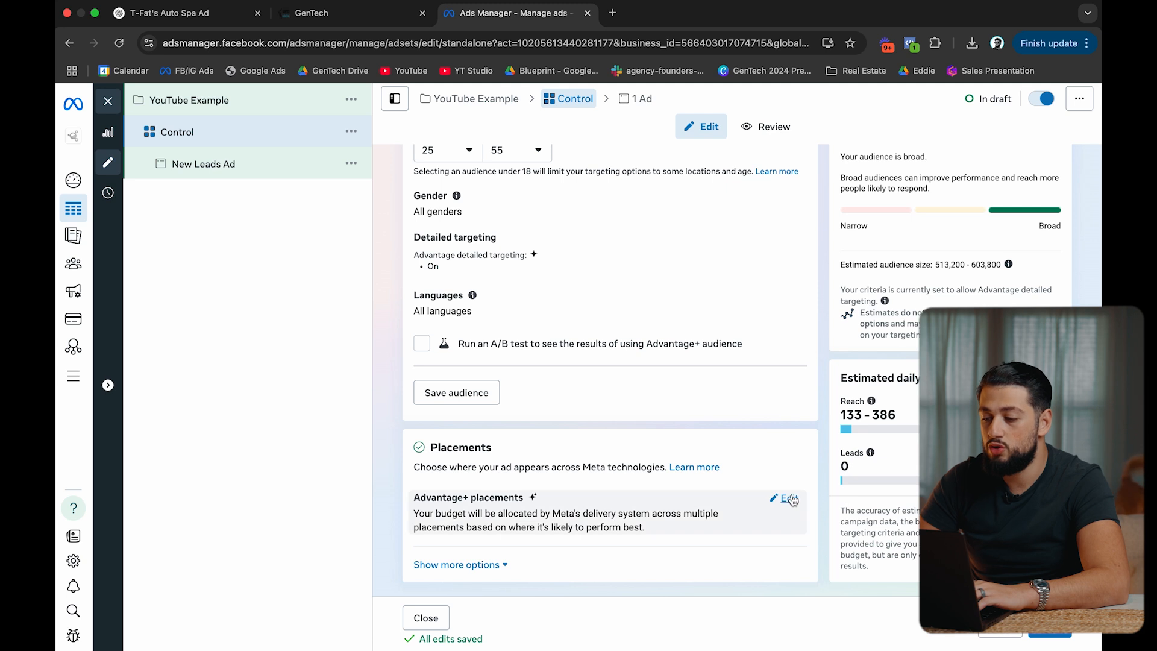
{"action": "left_click", "coordinate": [784, 497]}
{"action": "left_click", "coordinate": [491, 508]}
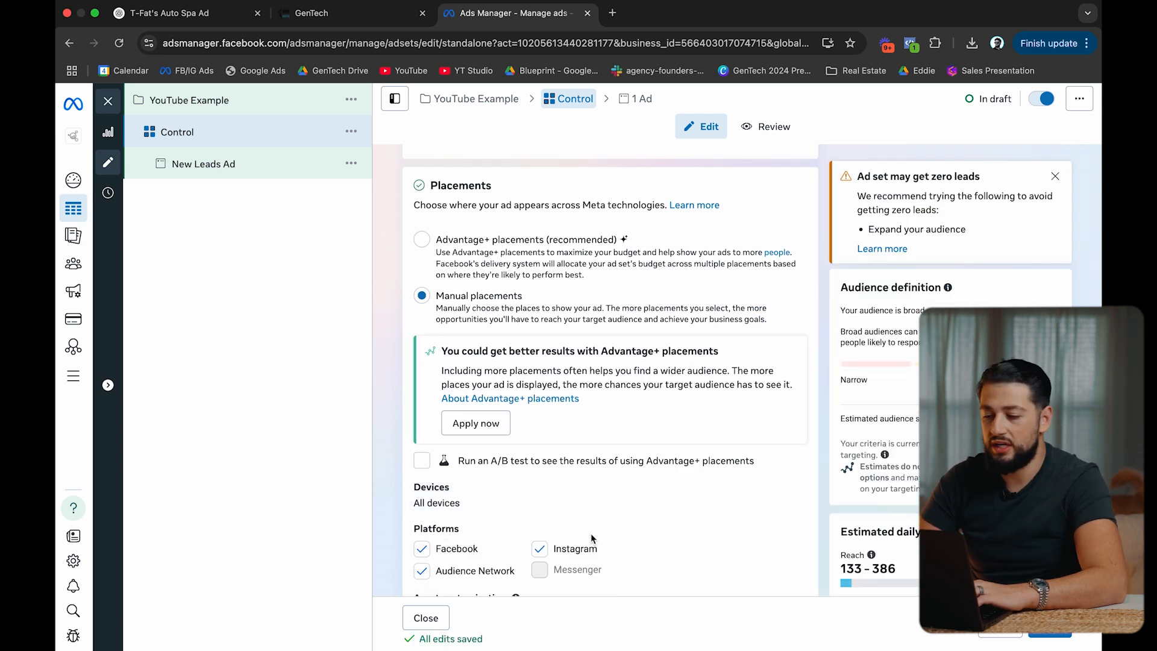
{"action": "left_click", "coordinate": [514, 240]}
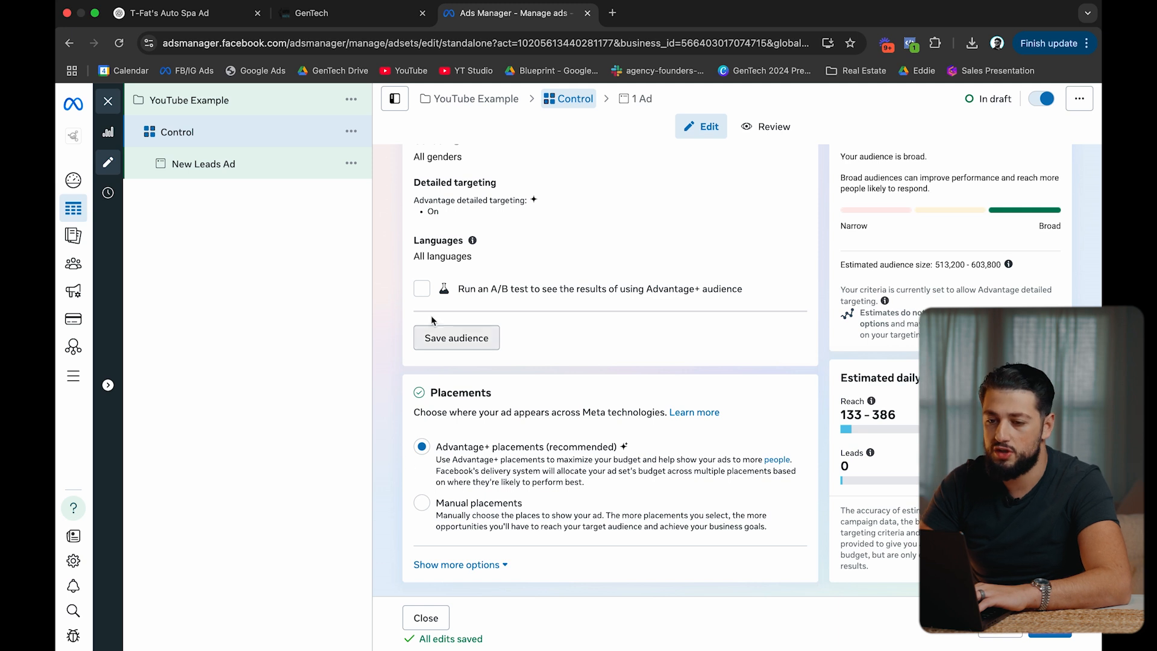
Open the ad inside the Control ad set and rename it 'Ad 1'.
{"action": "left_click", "coordinate": [254, 178]}
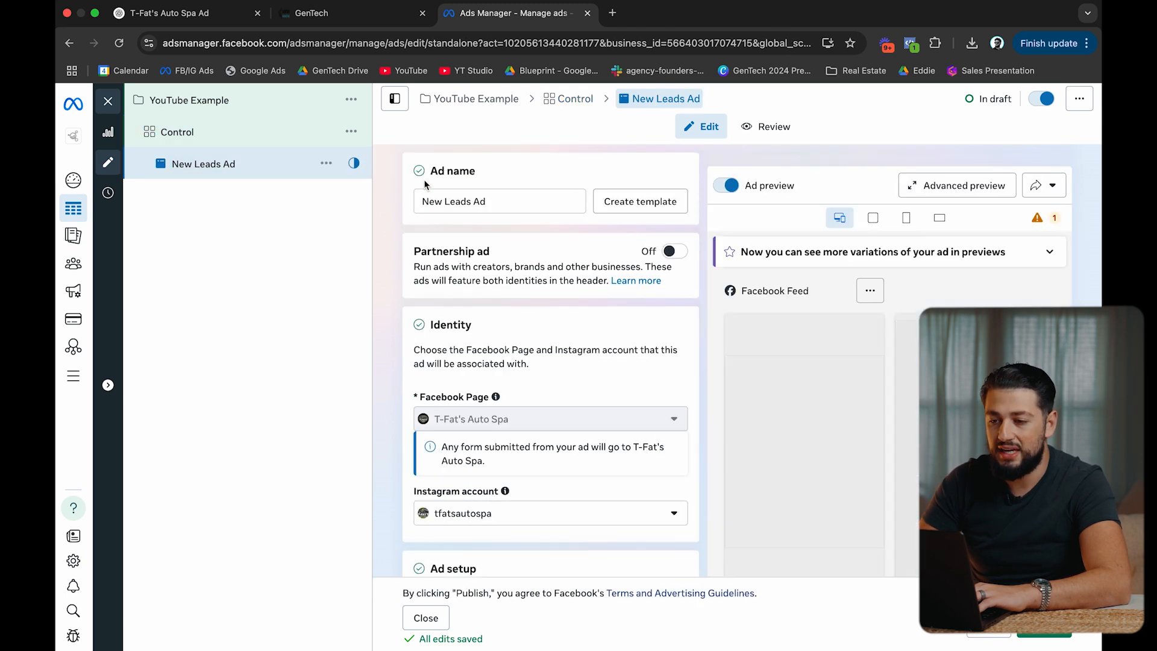
{"action": "triple_click", "coordinate": [472, 199]}
{"action": "type", "text": "Ad 1"}
{"action": "left_click", "coordinate": [570, 173]}
Uncheck Multi-advertiser ads for Ad 1 under Ad setup.
{"action": "scroll", "coordinate": [547, 401], "scroll_direction": "down", "scroll_amount": 5}
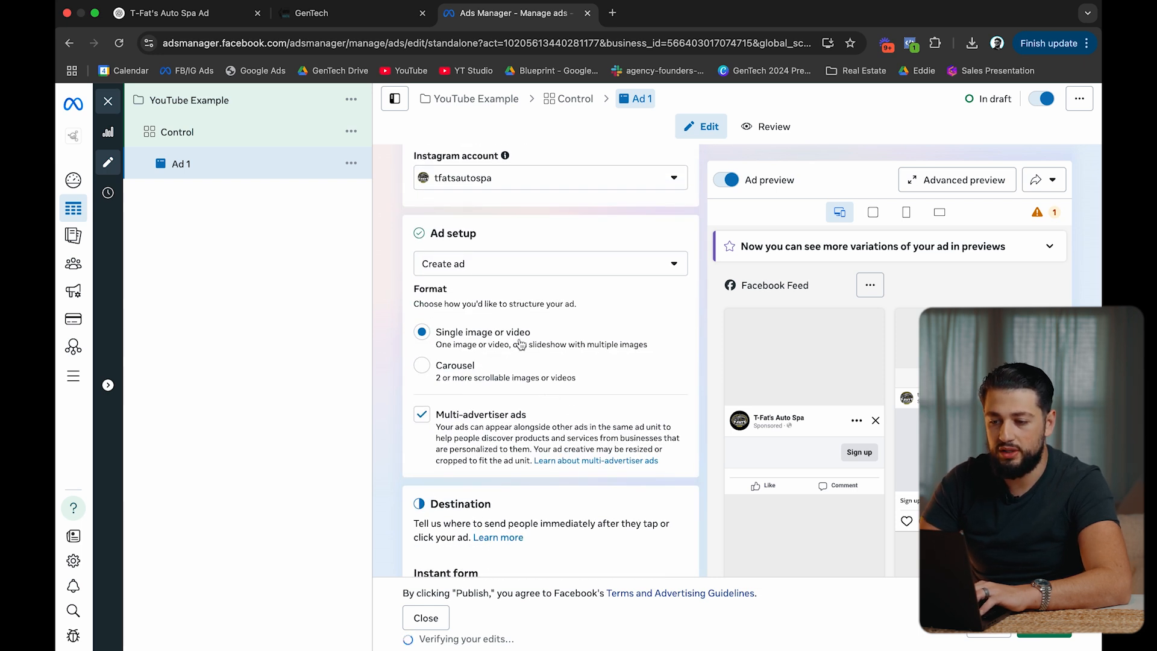
{"action": "scroll", "coordinate": [414, 366], "scroll_direction": "down", "scroll_amount": 1}
{"action": "left_click", "coordinate": [421, 351]}
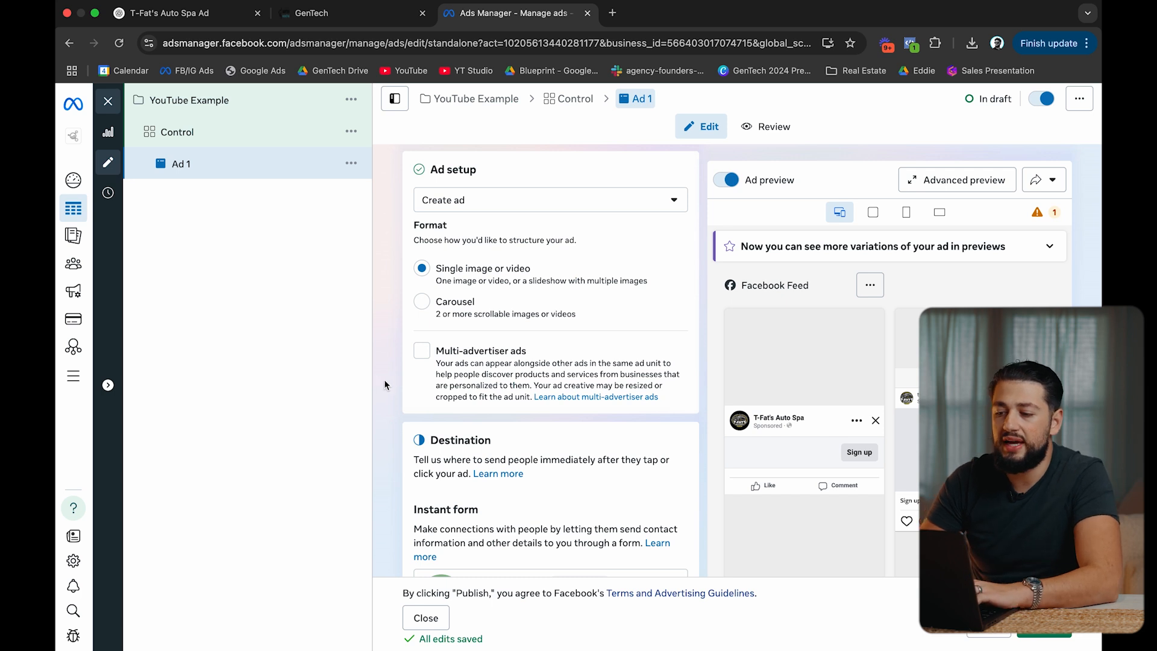
{"action": "scroll", "coordinate": [384, 378], "scroll_direction": "down", "scroll_amount": 3}
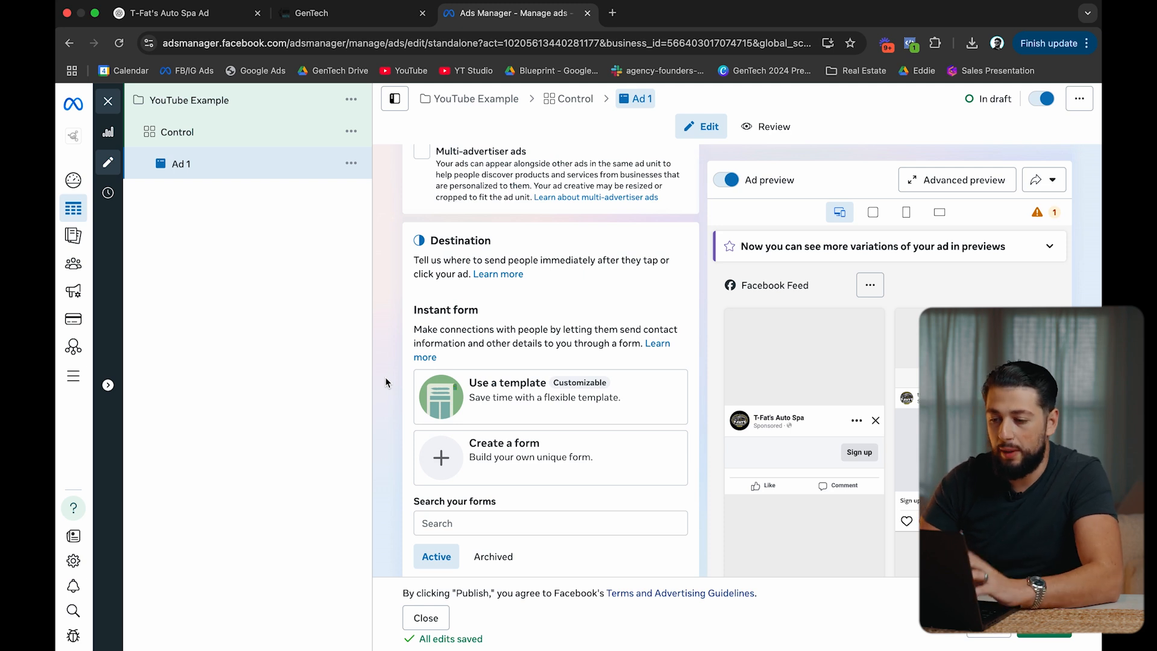
{"action": "scroll", "coordinate": [385, 377], "scroll_direction": "down", "scroll_amount": 10}
{"action": "scroll", "coordinate": [385, 378], "scroll_direction": "down", "scroll_amount": 4}
{"action": "scroll", "coordinate": [456, 314], "scroll_direction": "up", "scroll_amount": 1}
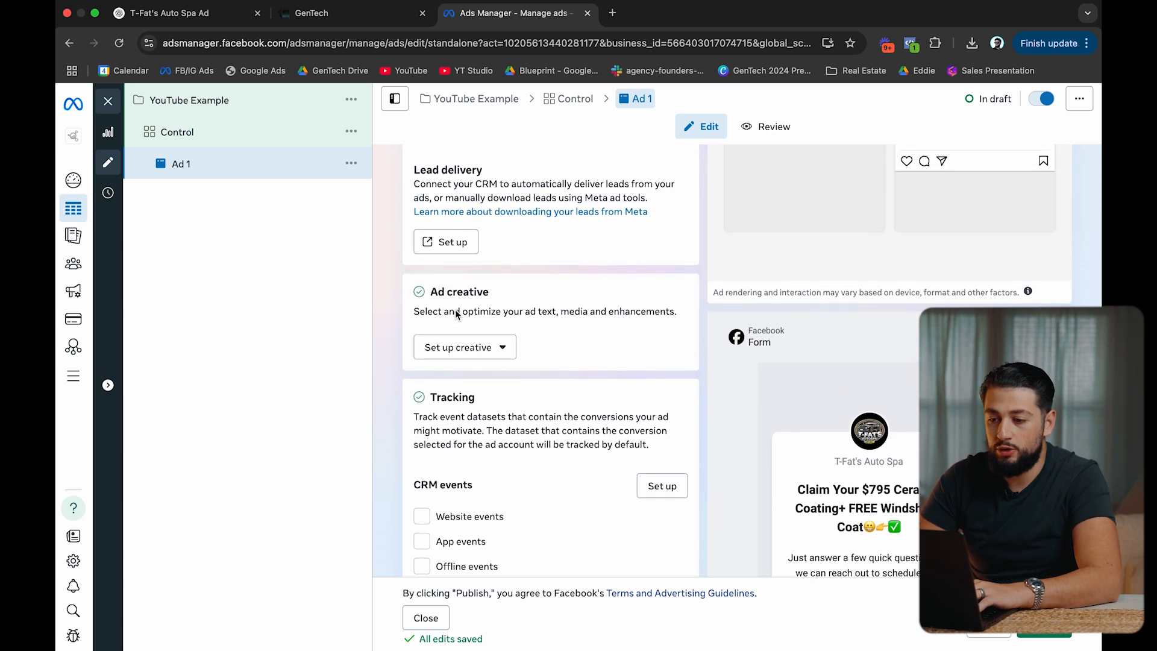
Set up an image ad creative using the uploaded ChatGPT-generated ceramic coating image.
{"action": "left_click", "coordinate": [464, 349]}
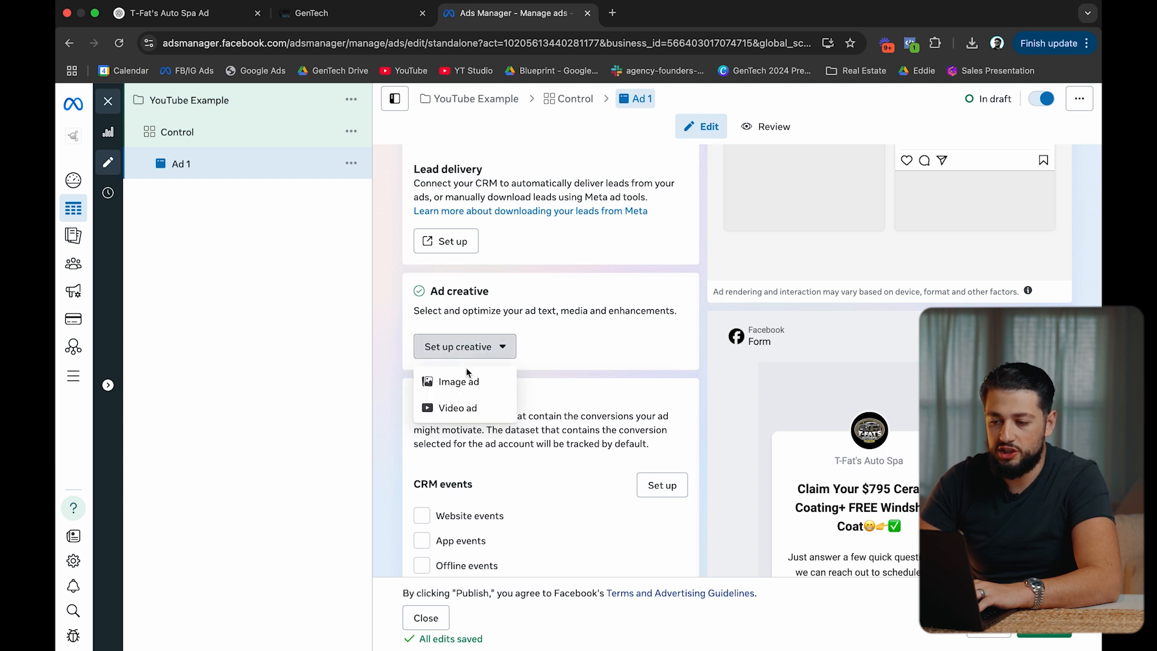
{"action": "left_click", "coordinate": [458, 381]}
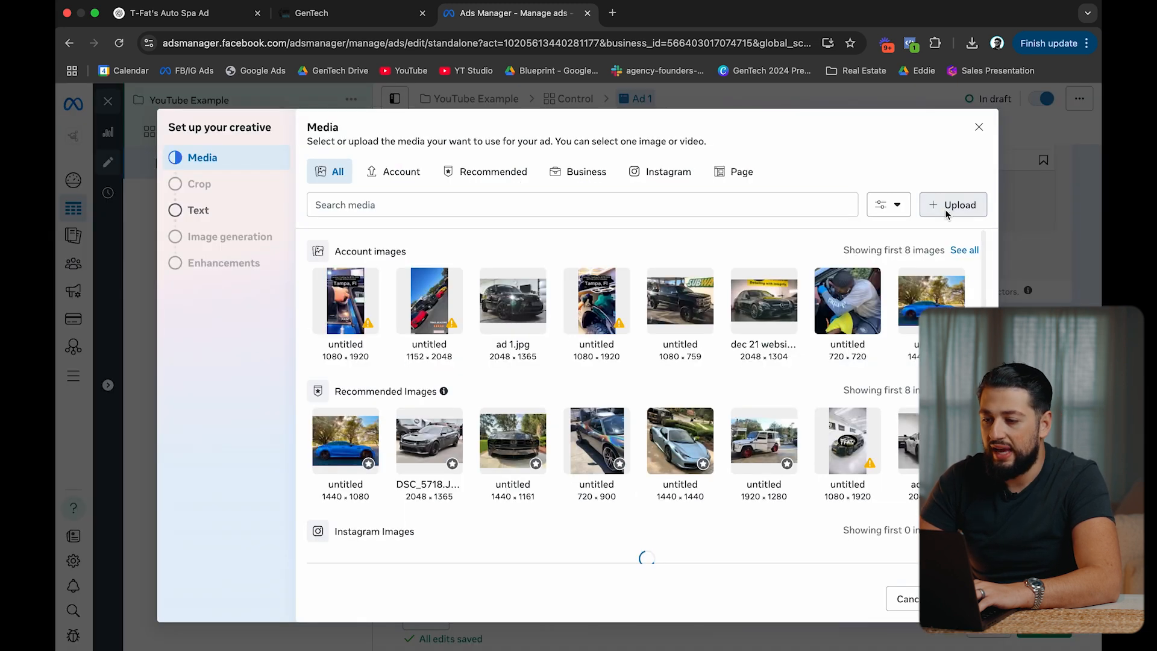
{"action": "left_click", "coordinate": [947, 205]}
{"action": "double_click", "coordinate": [452, 289]}
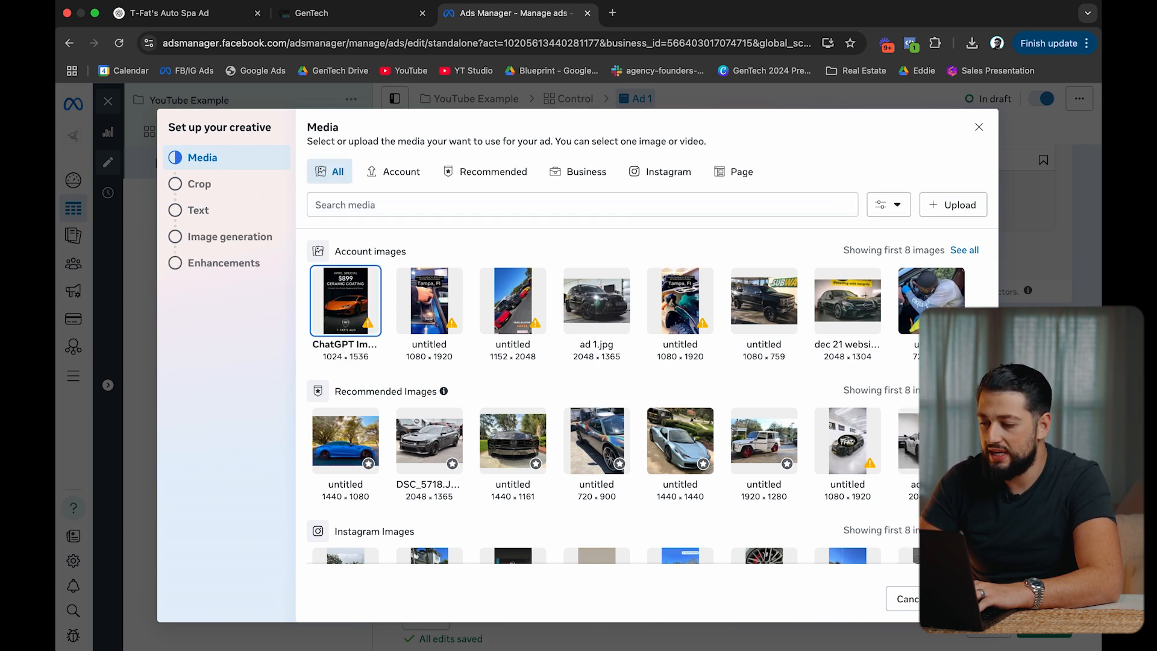
Advance to the Crop step and review the square, vertical and horizontal crops.
{"action": "left_click", "coordinate": [966, 598]}
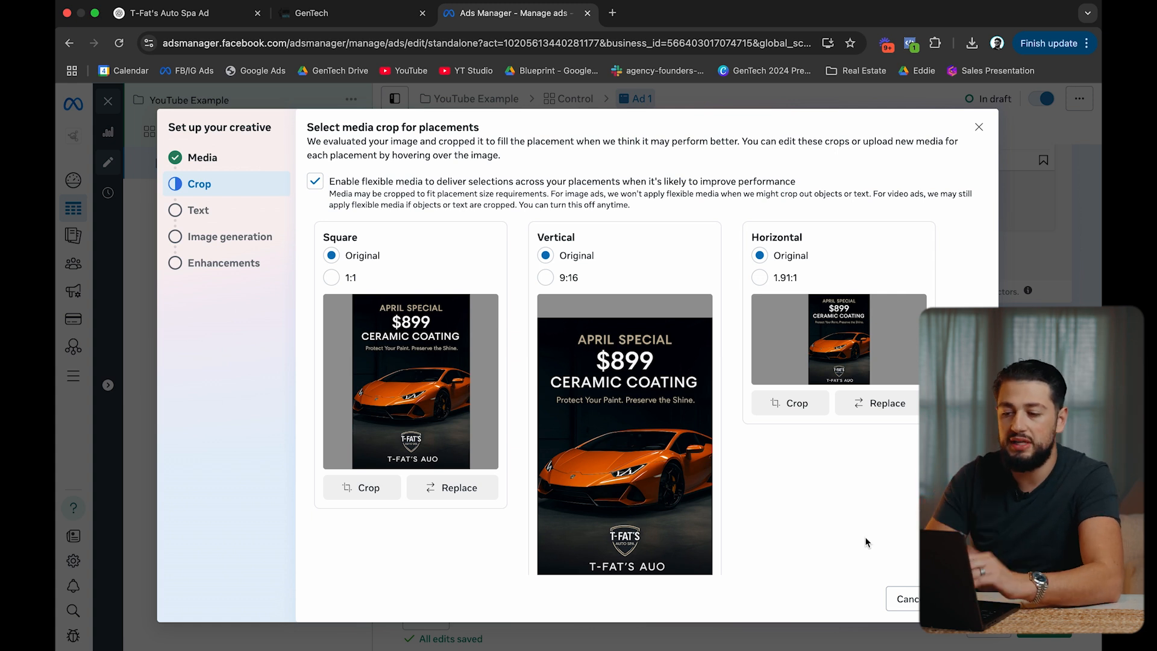
{"action": "scroll", "coordinate": [865, 541], "scroll_direction": "down", "scroll_amount": 1}
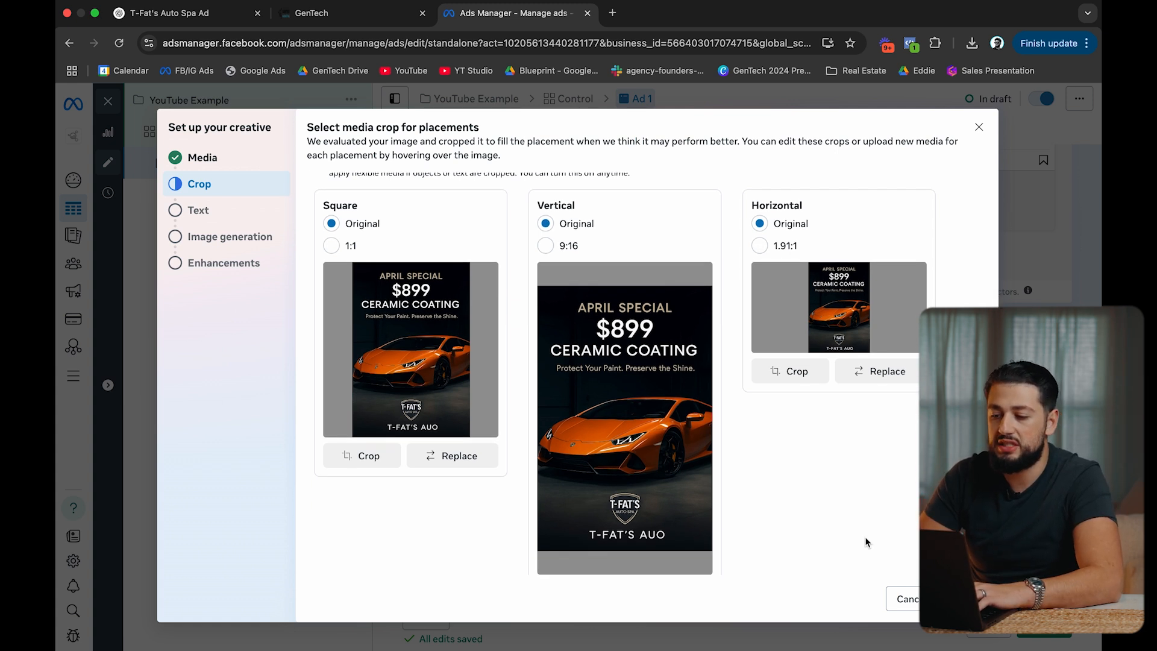
{"action": "scroll", "coordinate": [866, 540], "scroll_direction": "down", "scroll_amount": 1}
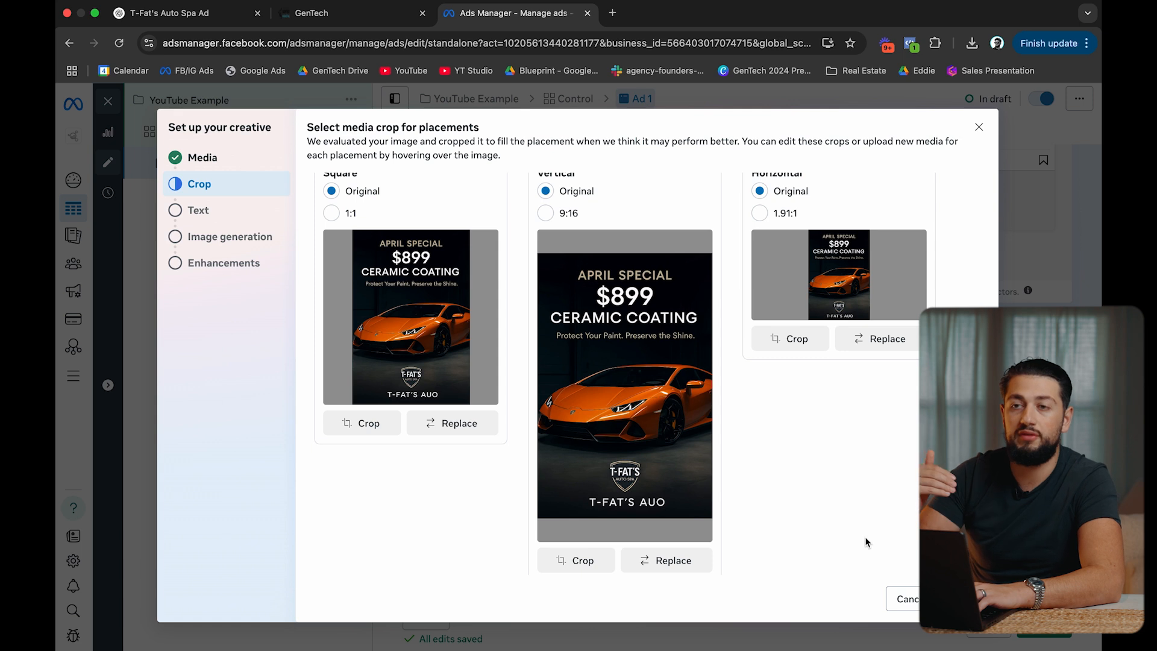
{"action": "scroll", "coordinate": [865, 536], "scroll_direction": "up", "scroll_amount": 2}
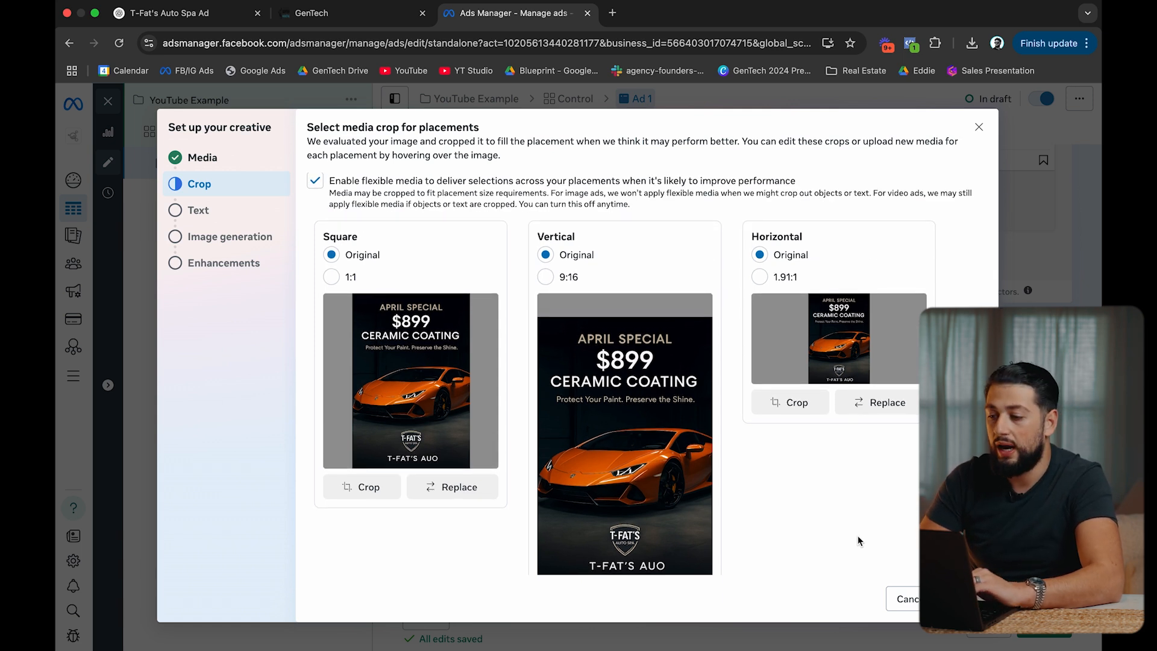
Keep the original crops and begin entering the ad's Primary text.
{"action": "left_click", "coordinate": [966, 598]}
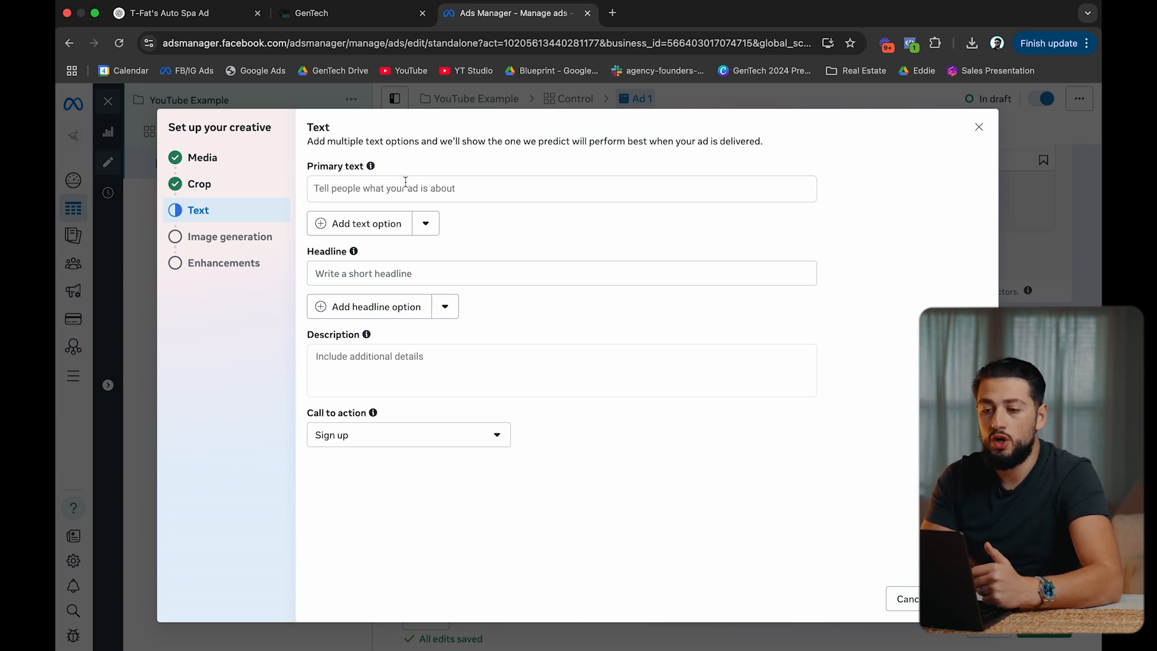
{"action": "left_click", "coordinate": [401, 191]}
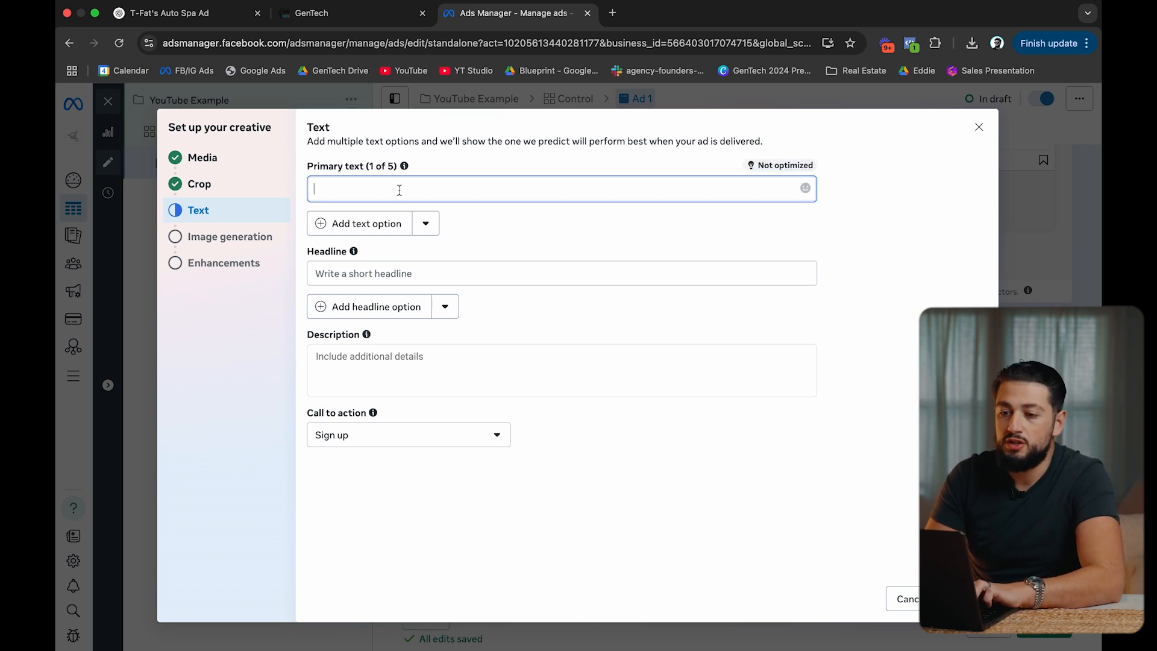
In ChatGPT, request short emoji ad copy under 120 characters for the $899 ceramic coating special.
{"action": "left_click", "coordinate": [214, 18]}
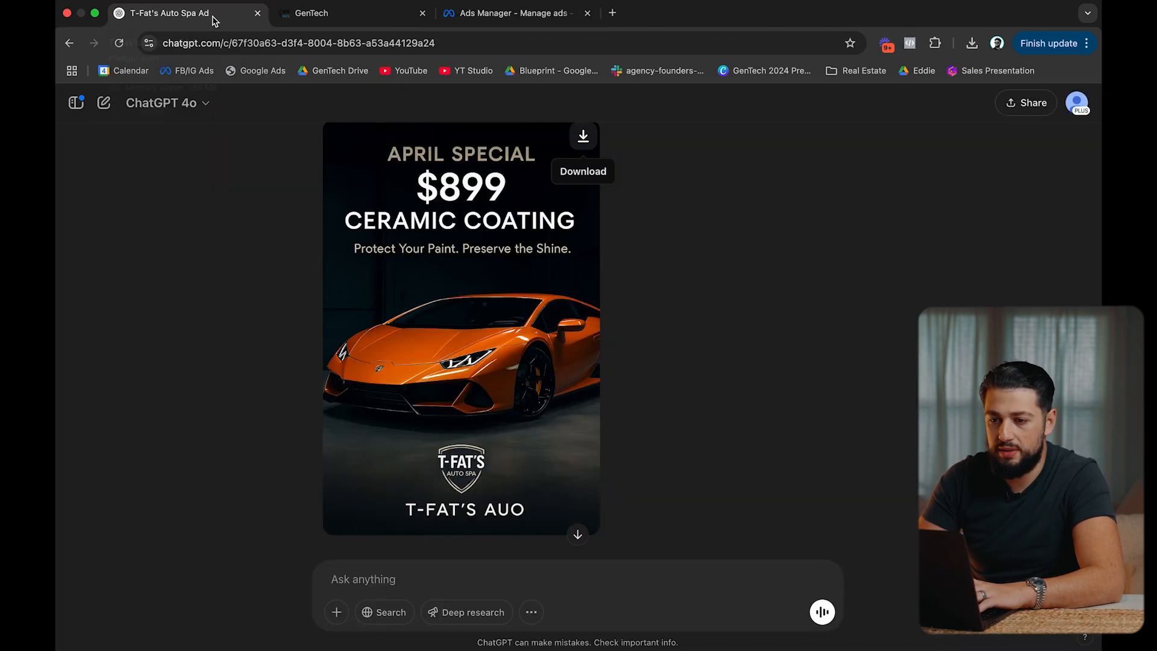
{"action": "left_click", "coordinate": [369, 579]}
{"action": "type", "text": "Giv"}
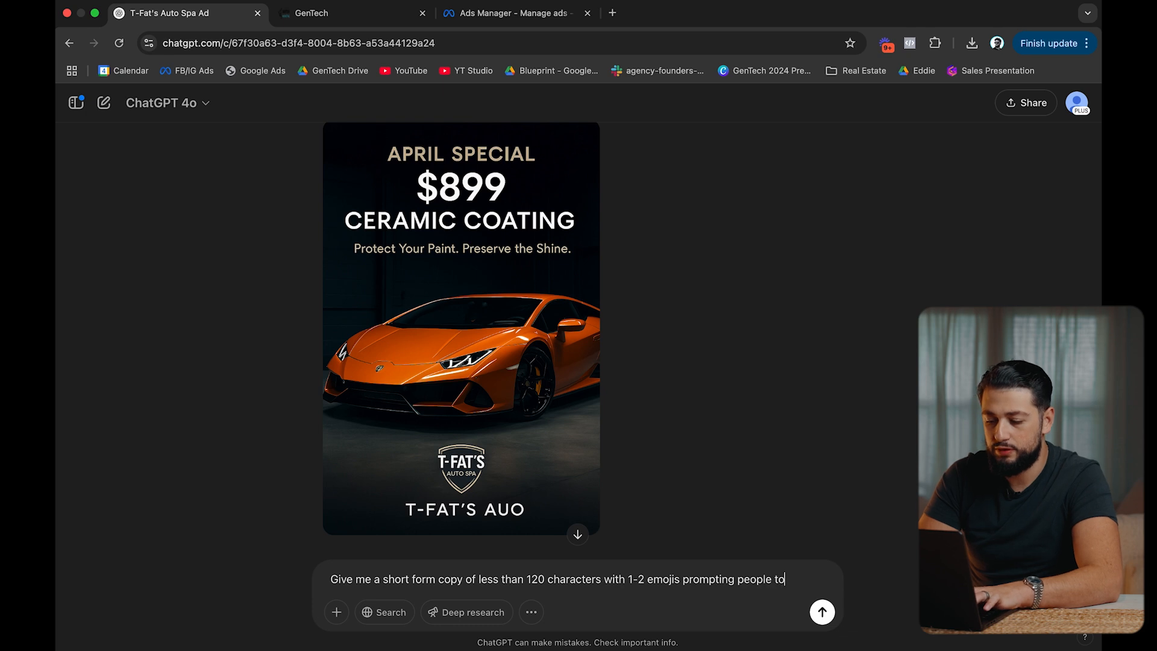
{"action": "type", "text": "f"}
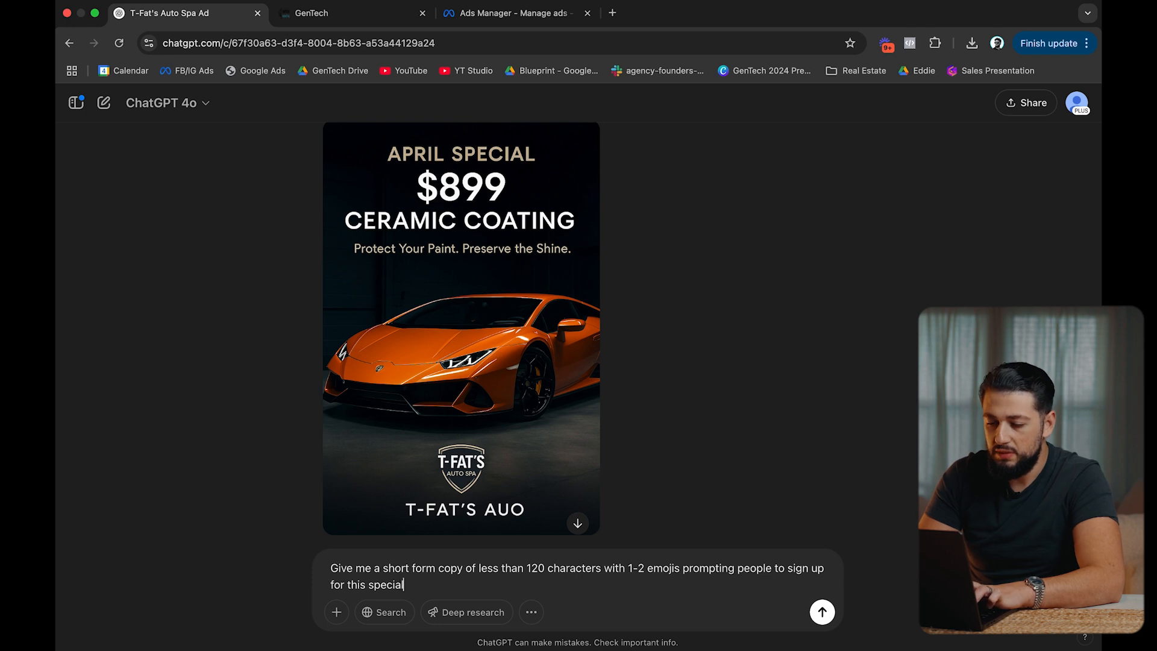
{"action": "type", "text": "or this special"}
{"action": "key", "text": "Return"}
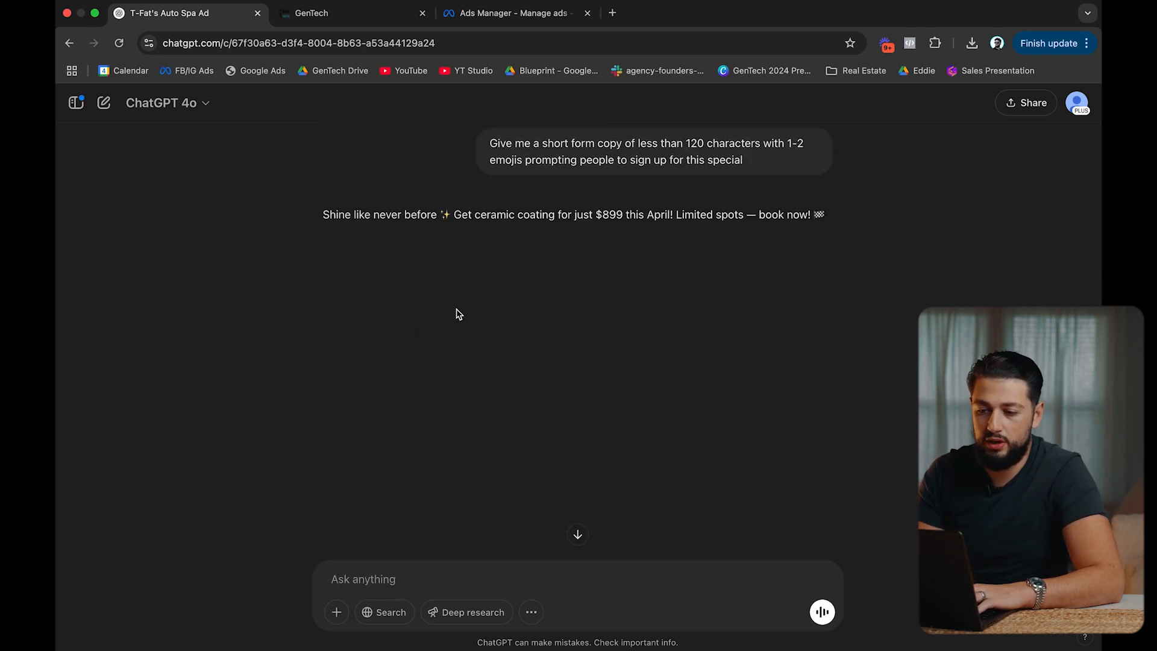
Select and copy the whole generated ad copy.
{"action": "left_click_drag", "start_coordinate": [325, 217], "coordinate": [649, 212]}
{"action": "left_click", "coordinate": [625, 204]}
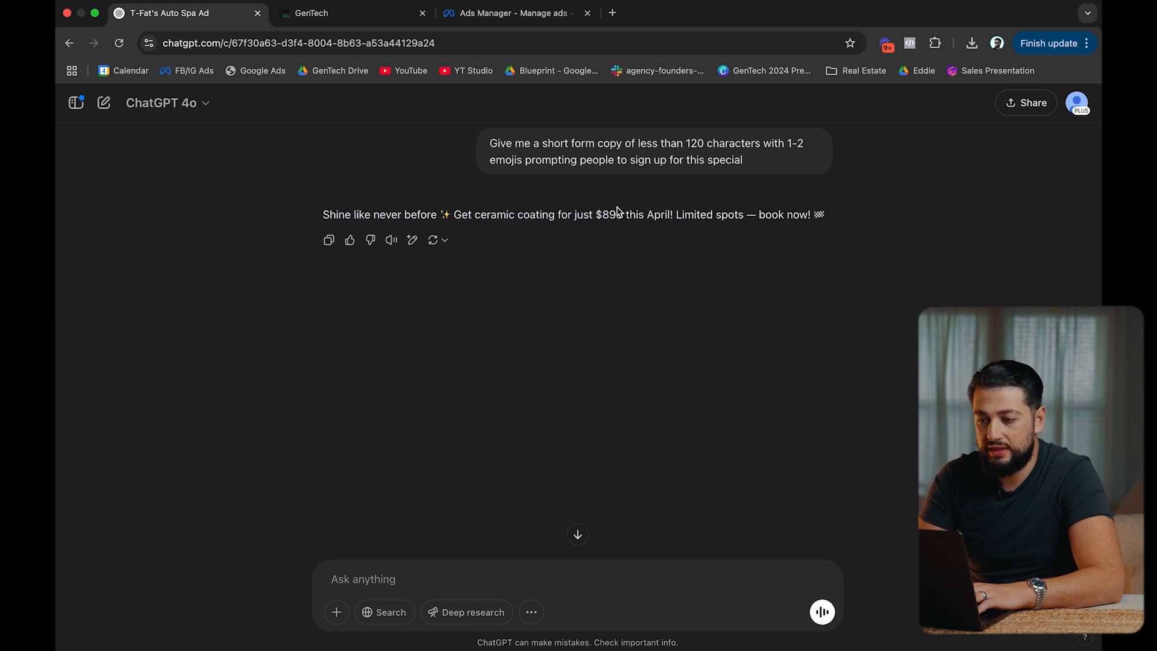
{"action": "left_click_drag", "start_coordinate": [319, 215], "coordinate": [832, 222]}
{"action": "key", "text": "super+c"}
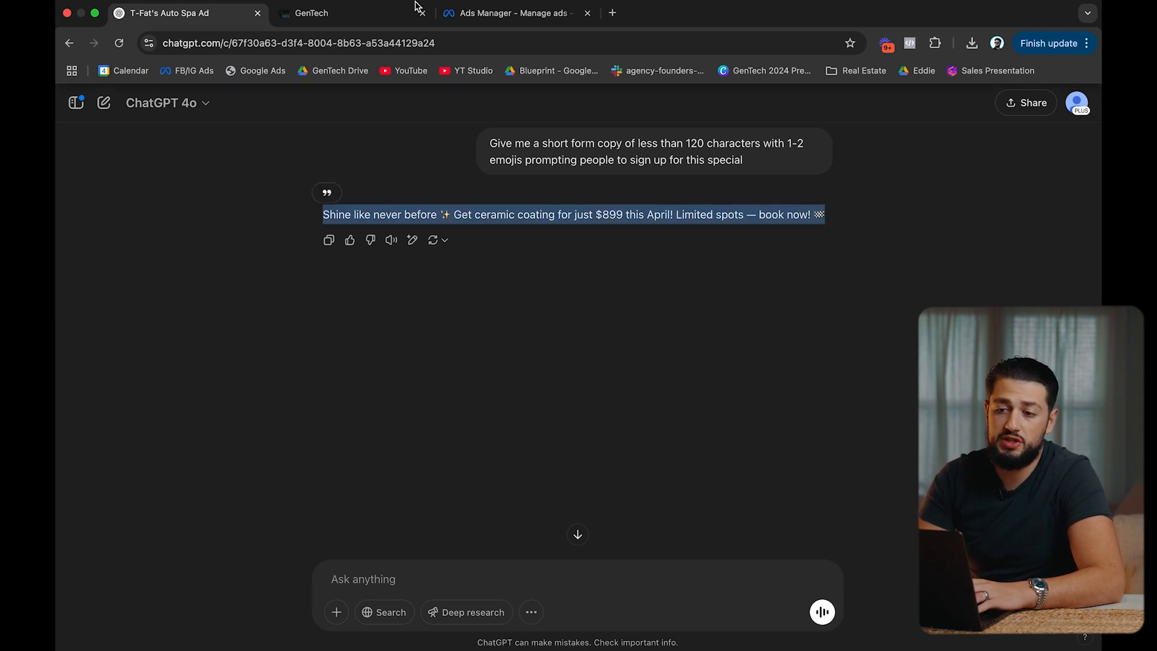
{"action": "left_click", "coordinate": [491, 13]}
Paste the ChatGPT copy as primary text, set headline 'LIMITED TIME OFFER!' and call to action Learn more.
{"action": "key", "text": "super+v"}
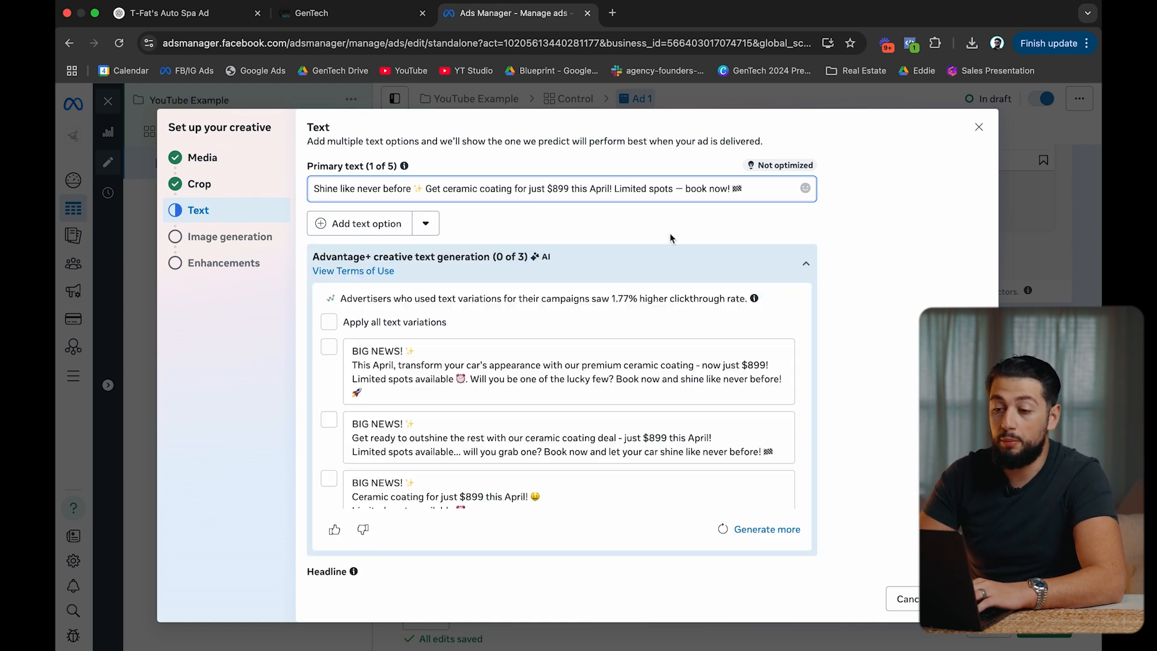
{"action": "left_click", "coordinate": [807, 264]}
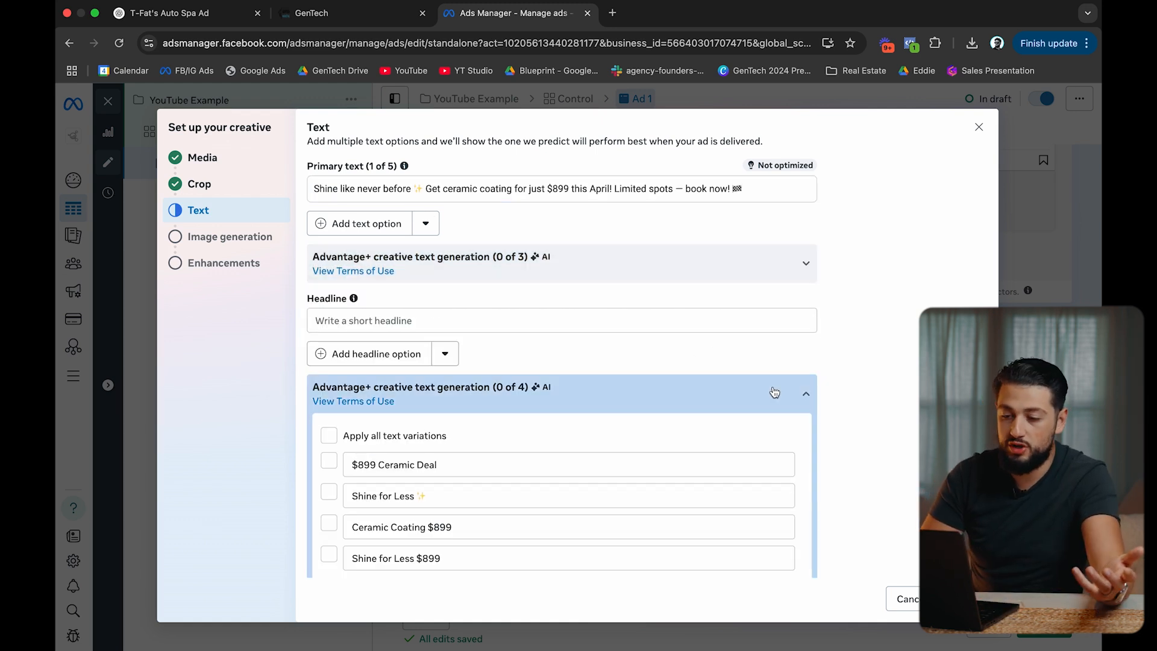
{"action": "left_click", "coordinate": [645, 393]}
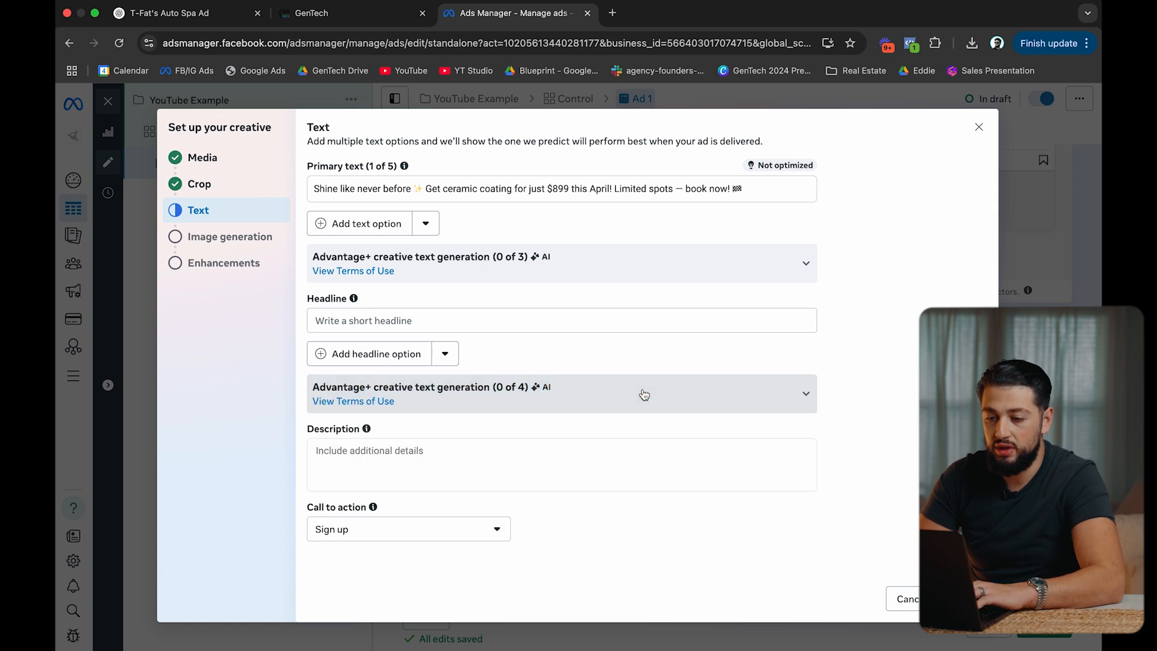
{"action": "left_click", "coordinate": [505, 323]}
{"action": "type", "text": "LIMITED TIME OFFER!"}
{"action": "left_click", "coordinate": [882, 374]}
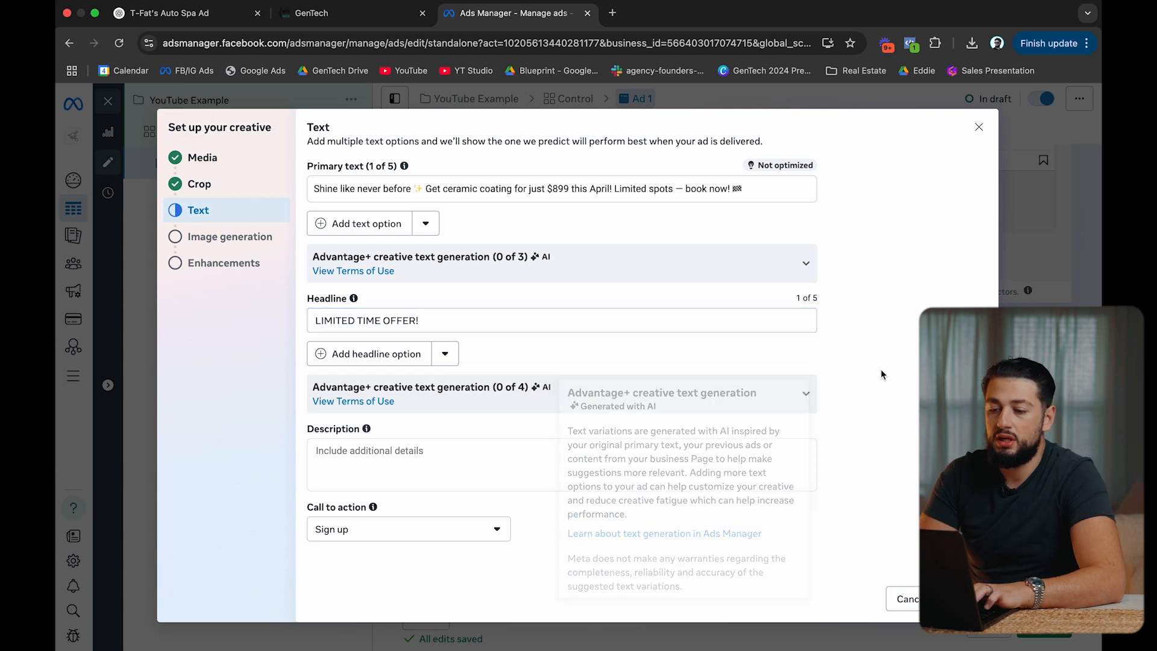
{"action": "left_click", "coordinate": [424, 530]}
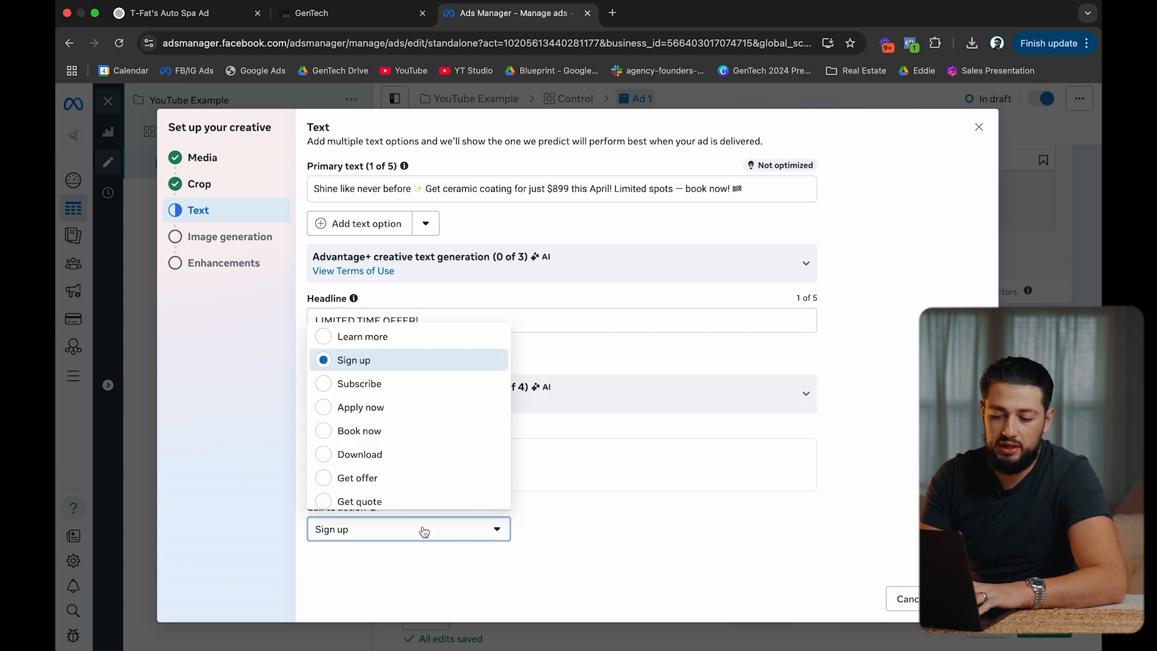
{"action": "left_click", "coordinate": [421, 343]}
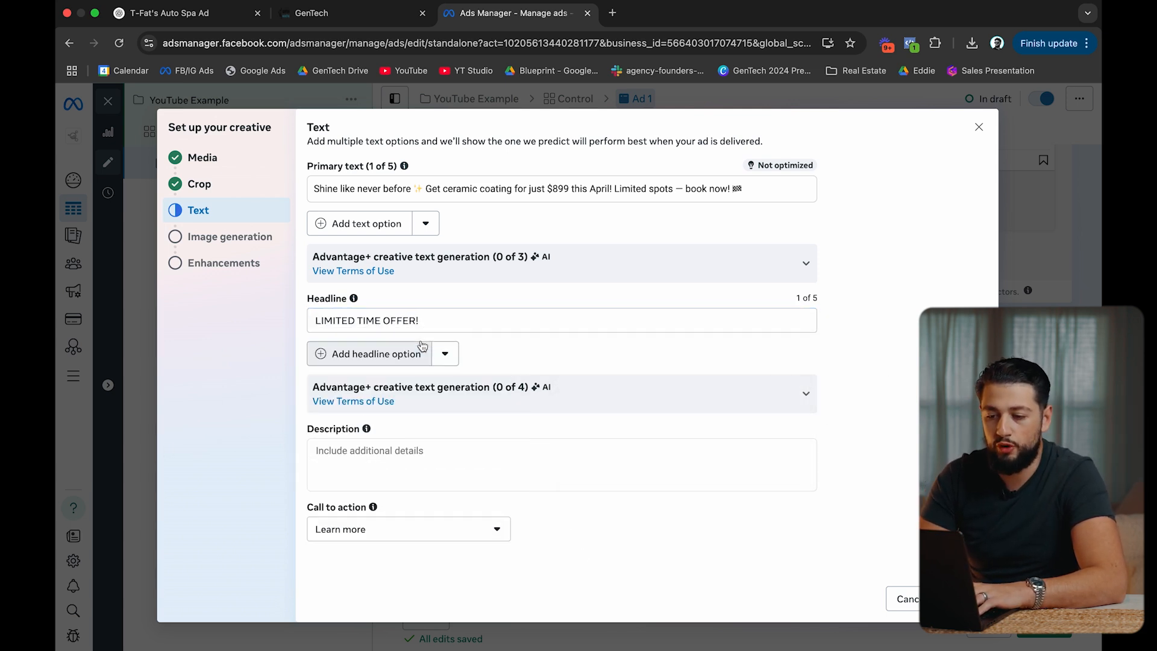
{"action": "left_click", "coordinate": [966, 598]}
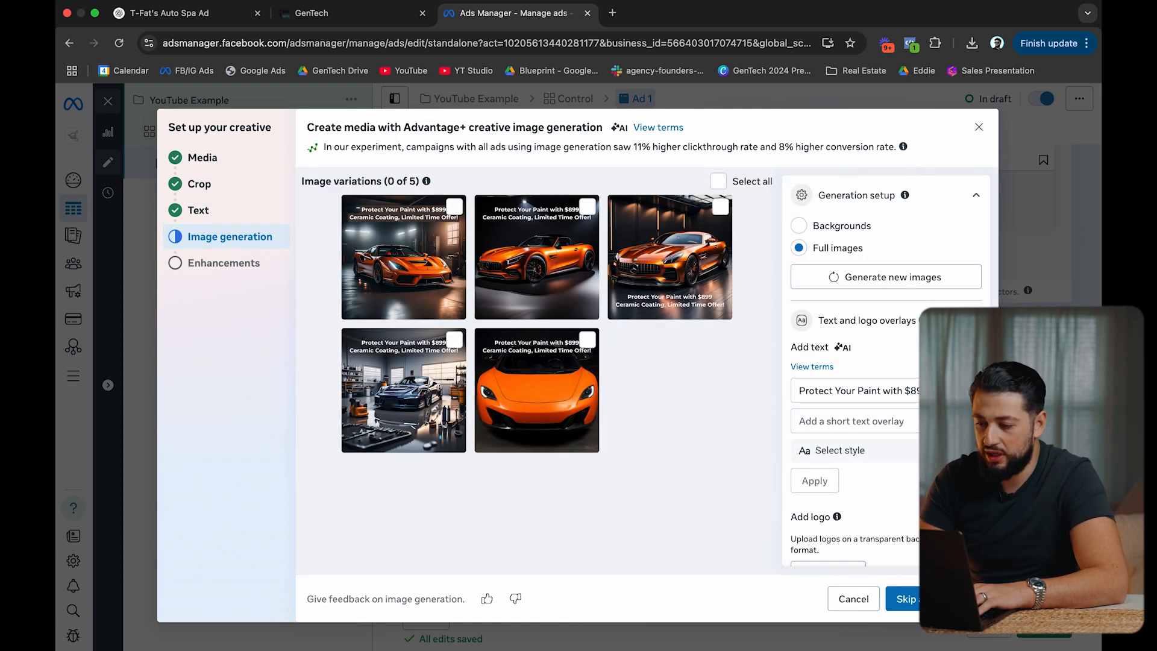
Skip AI image generation and review the finished creative with its placements.
{"action": "left_click", "coordinate": [911, 599]}
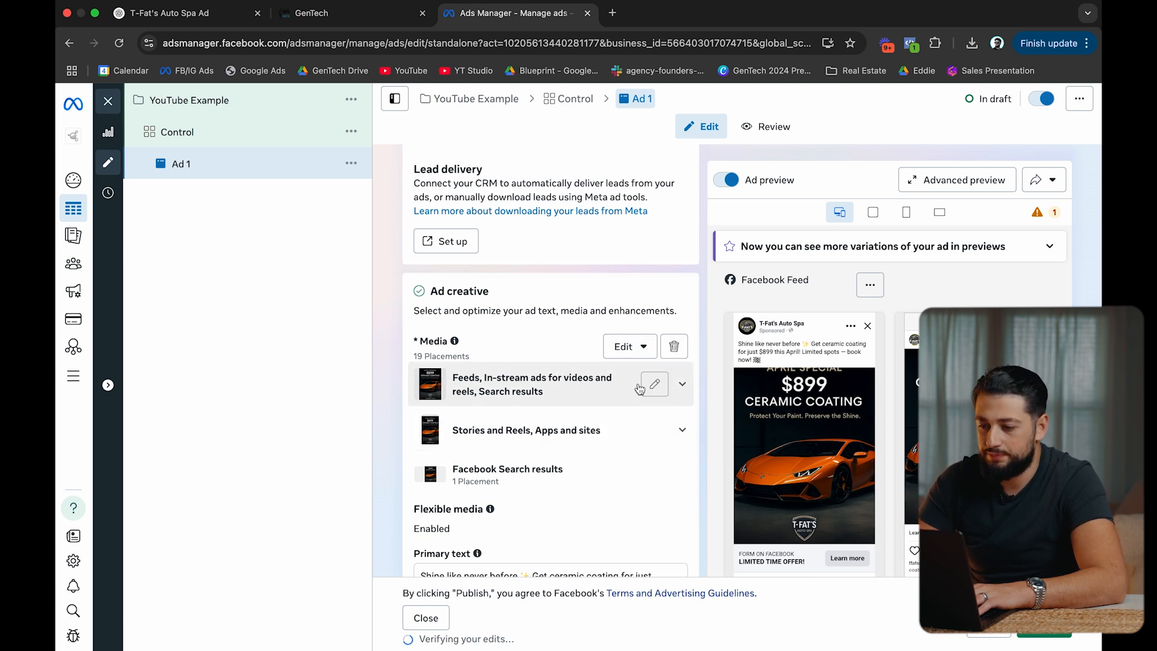
{"action": "scroll", "coordinate": [751, 359], "scroll_direction": "down", "scroll_amount": 2}
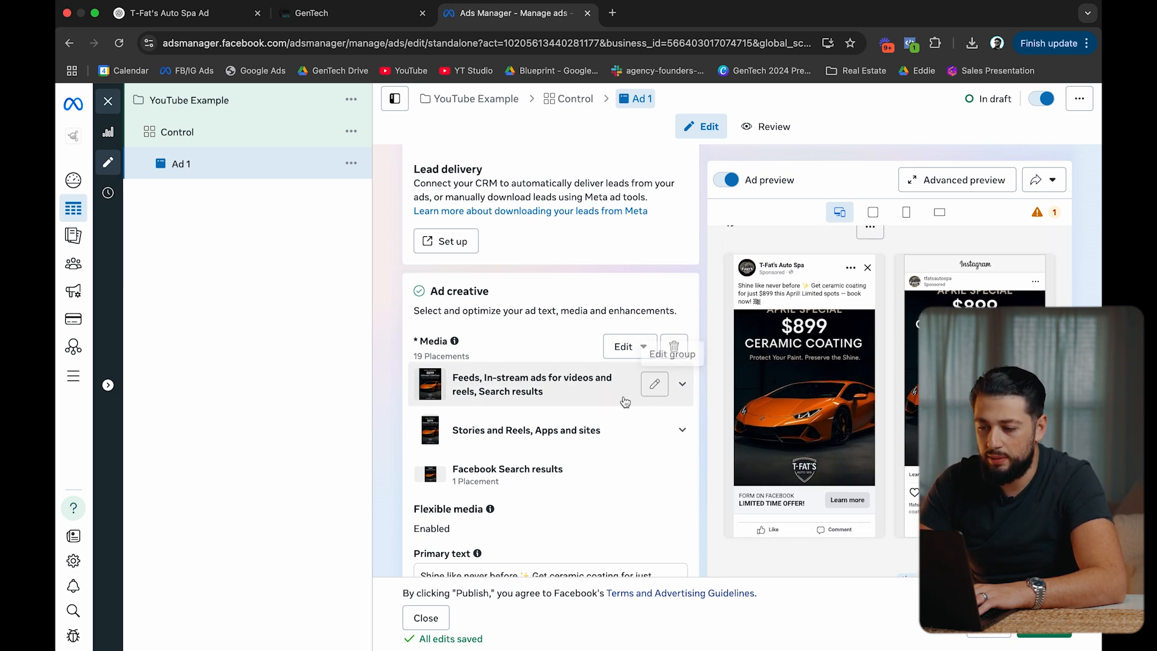
Crop the Feeds placement image to Square 1:1, positioned at the very top, and save.
{"action": "left_click", "coordinate": [654, 385]}
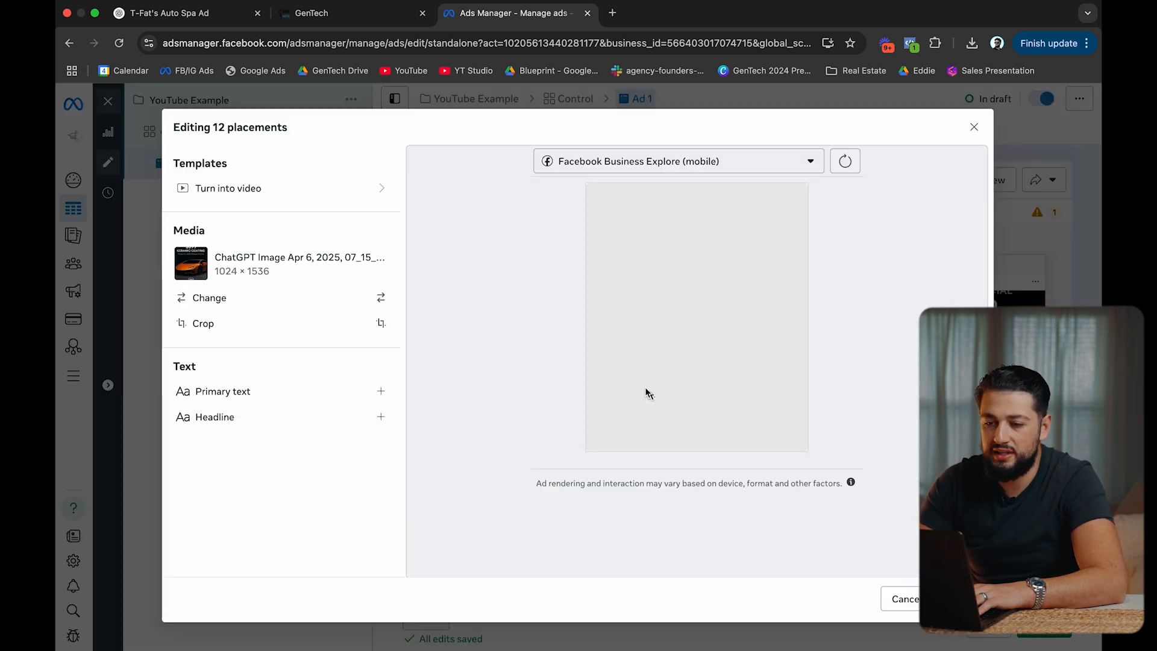
{"action": "left_click", "coordinate": [269, 327]}
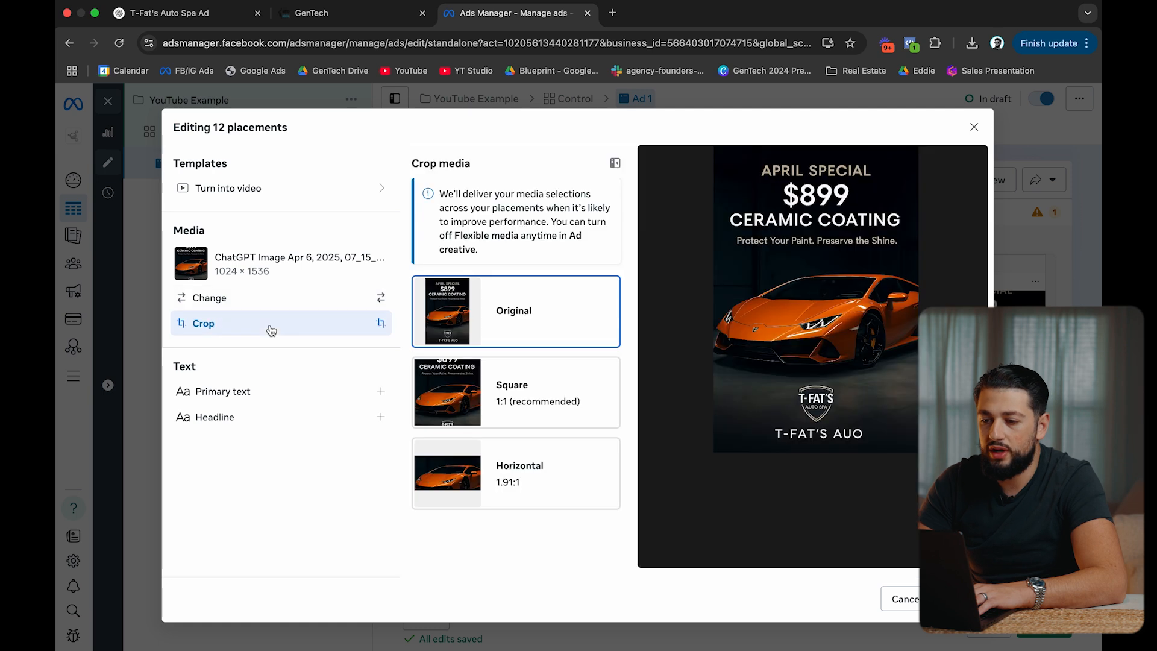
{"action": "left_click", "coordinate": [541, 404]}
{"action": "left_click_drag", "start_coordinate": [820, 372], "coordinate": [820, 317]}
{"action": "left_click", "coordinate": [563, 309]}
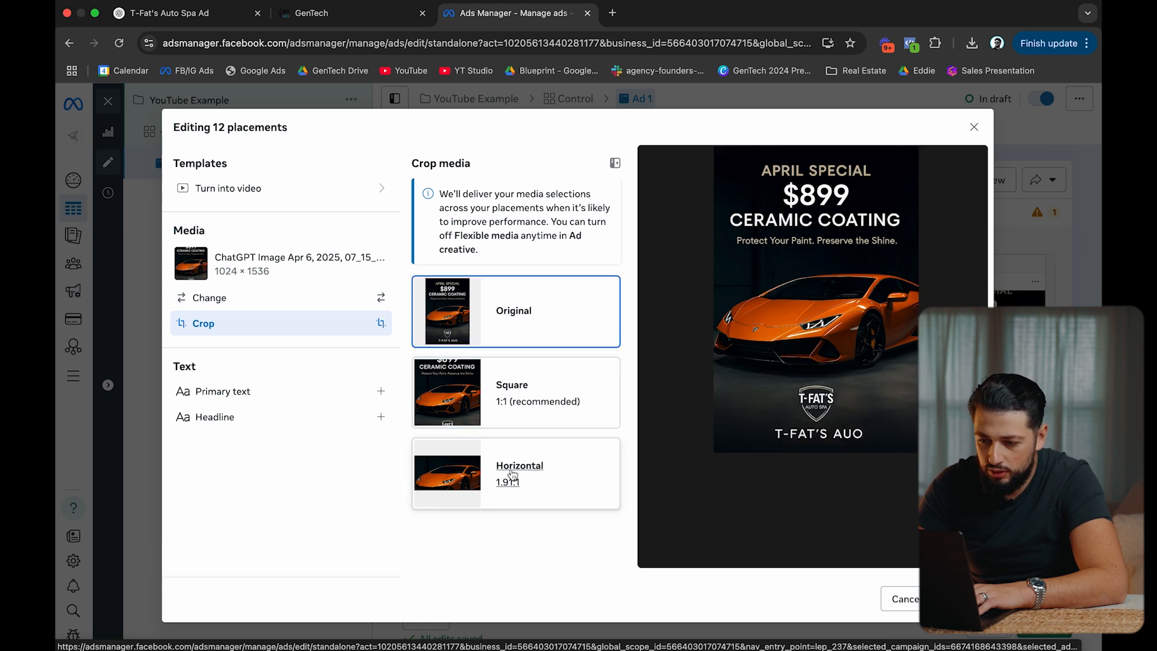
{"action": "left_click", "coordinate": [555, 386]}
{"action": "left_click_drag", "start_coordinate": [909, 327], "coordinate": [889, 299]}
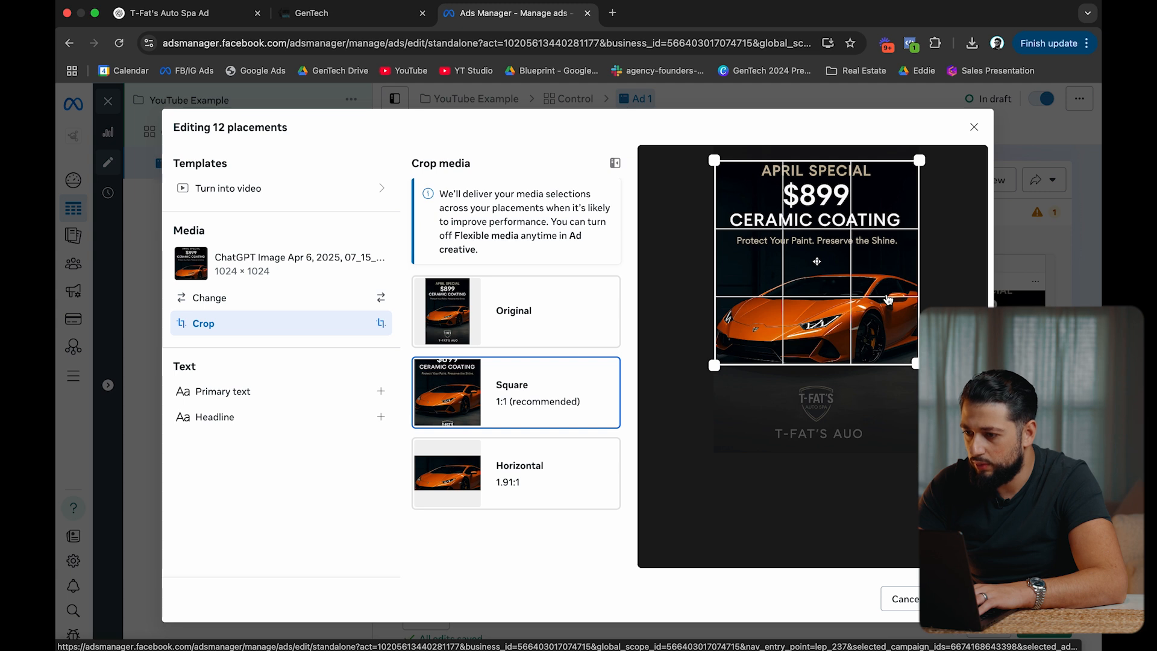
{"action": "left_click_drag", "start_coordinate": [893, 346], "coordinate": [892, 343]}
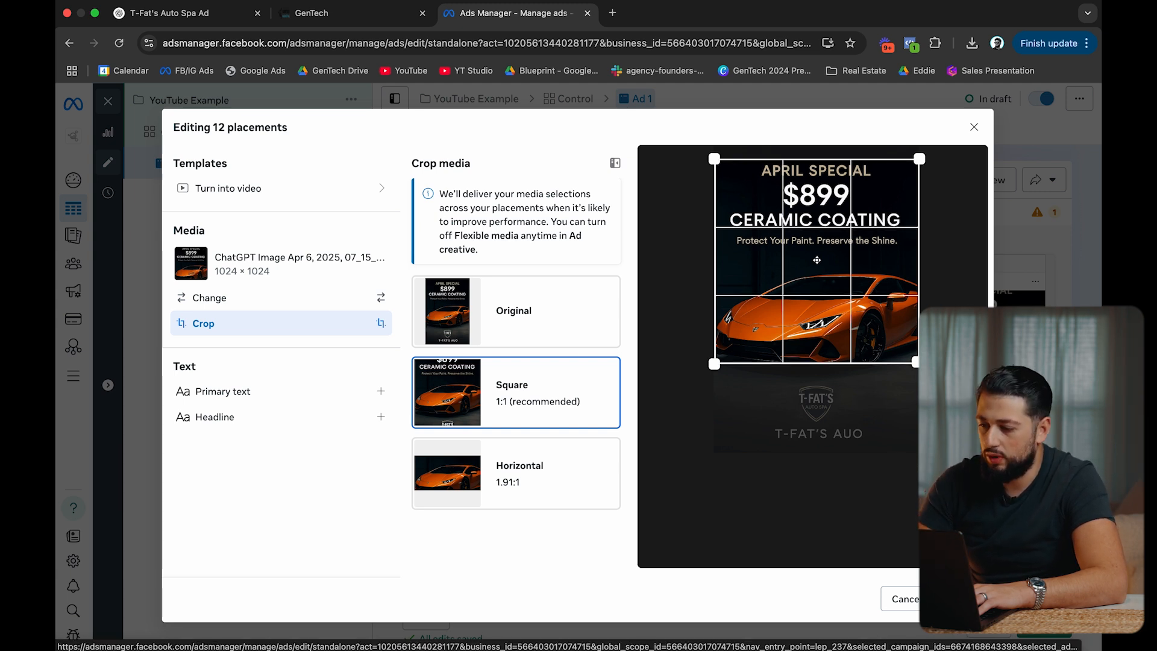
{"action": "left_click", "coordinate": [961, 598]}
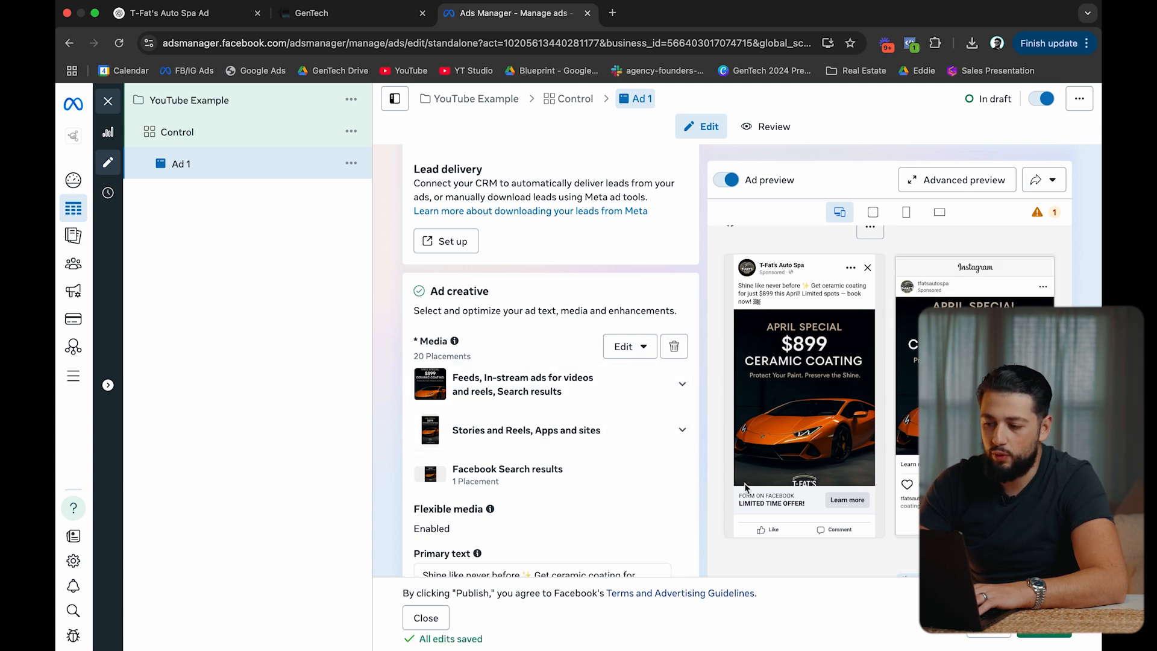
Collapse the primary text AI suggestions and locate the instant form section.
{"action": "scroll", "coordinate": [637, 464], "scroll_direction": "down", "scroll_amount": 6}
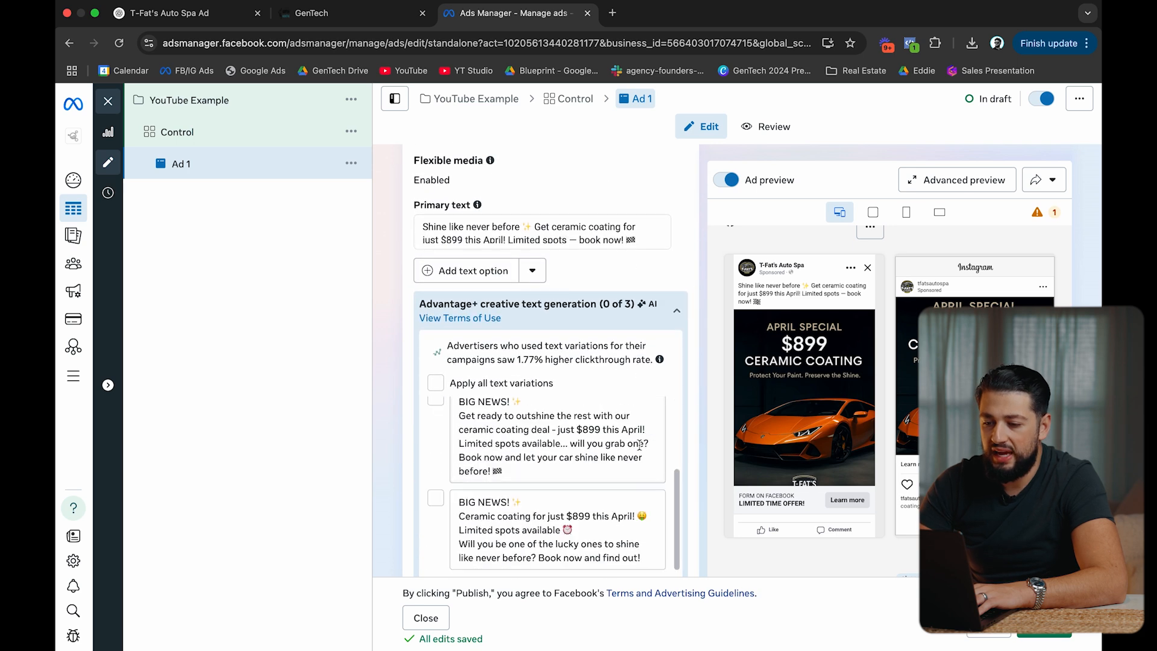
{"action": "left_click", "coordinate": [573, 305]}
{"action": "scroll", "coordinate": [574, 323], "scroll_direction": "down", "scroll_amount": 3}
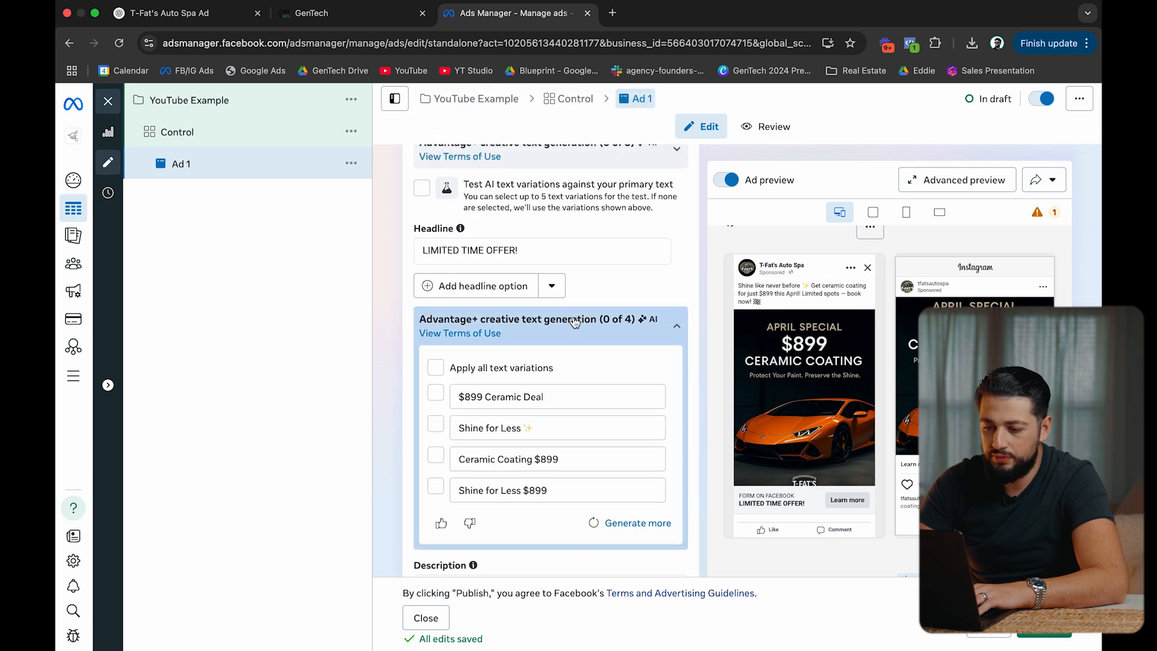
{"action": "scroll", "coordinate": [573, 321], "scroll_direction": "down", "scroll_amount": 5}
{"action": "scroll", "coordinate": [573, 321], "scroll_direction": "up", "scroll_amount": 10}
{"action": "scroll", "coordinate": [573, 321], "scroll_direction": "up", "scroll_amount": 8}
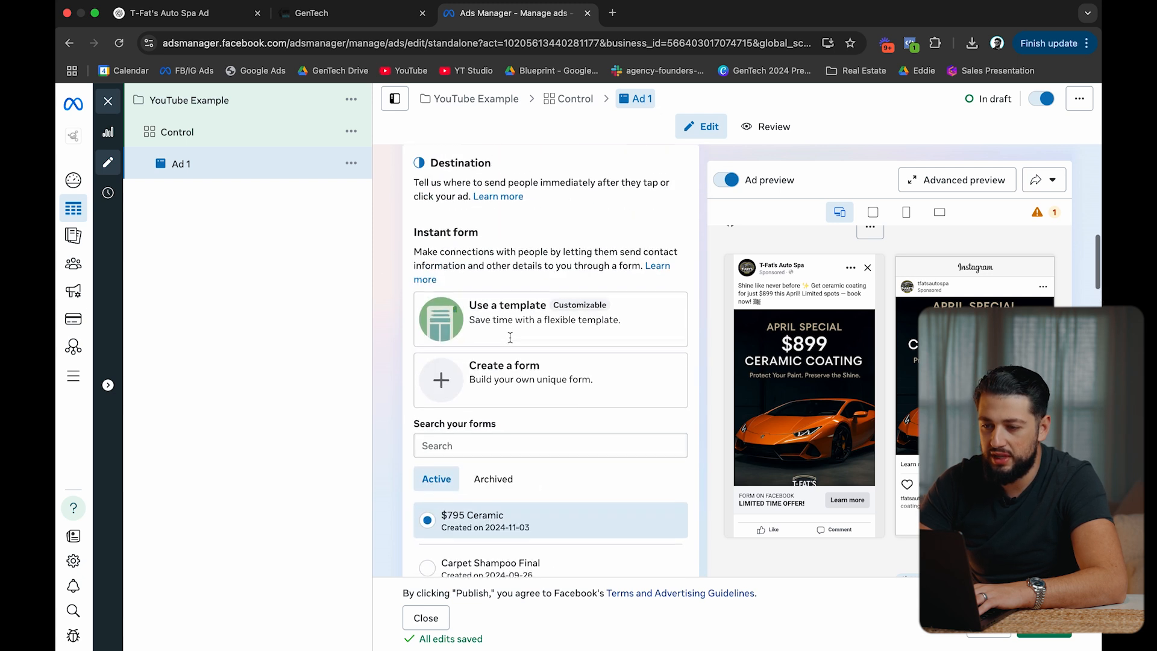
Create a new instant form named 'Test example' and continue to its Intro.
{"action": "left_click", "coordinate": [506, 371]}
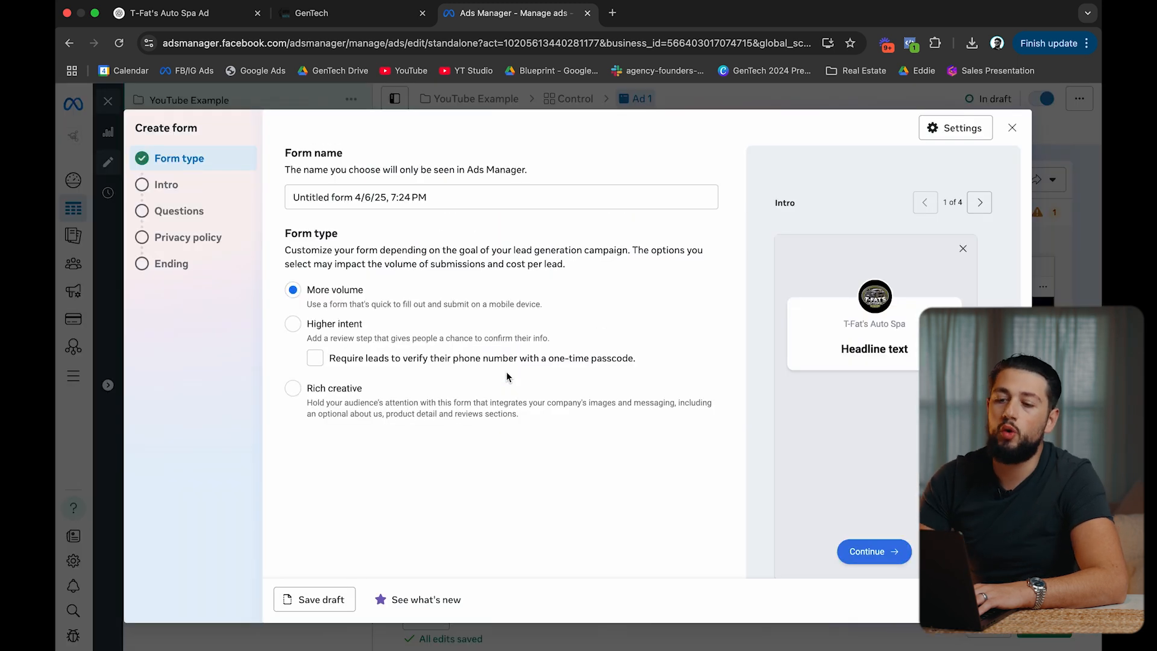
{"action": "left_click", "coordinate": [445, 197]}
{"action": "key", "text": "super+a"}
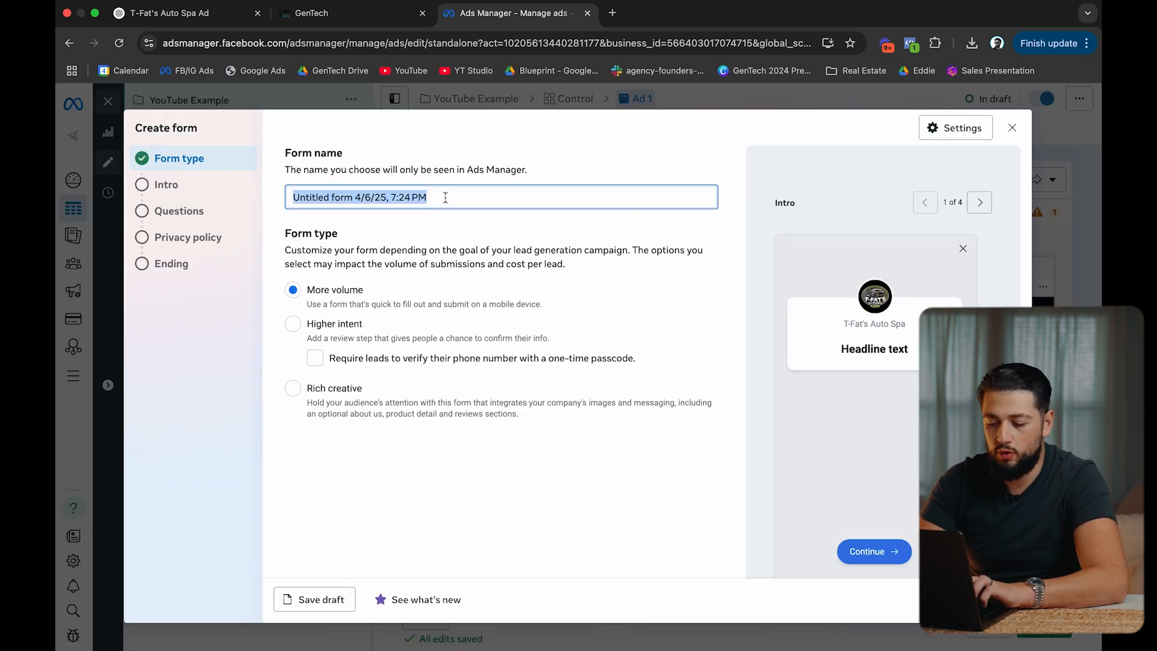
{"action": "type", "text": "Tes"}
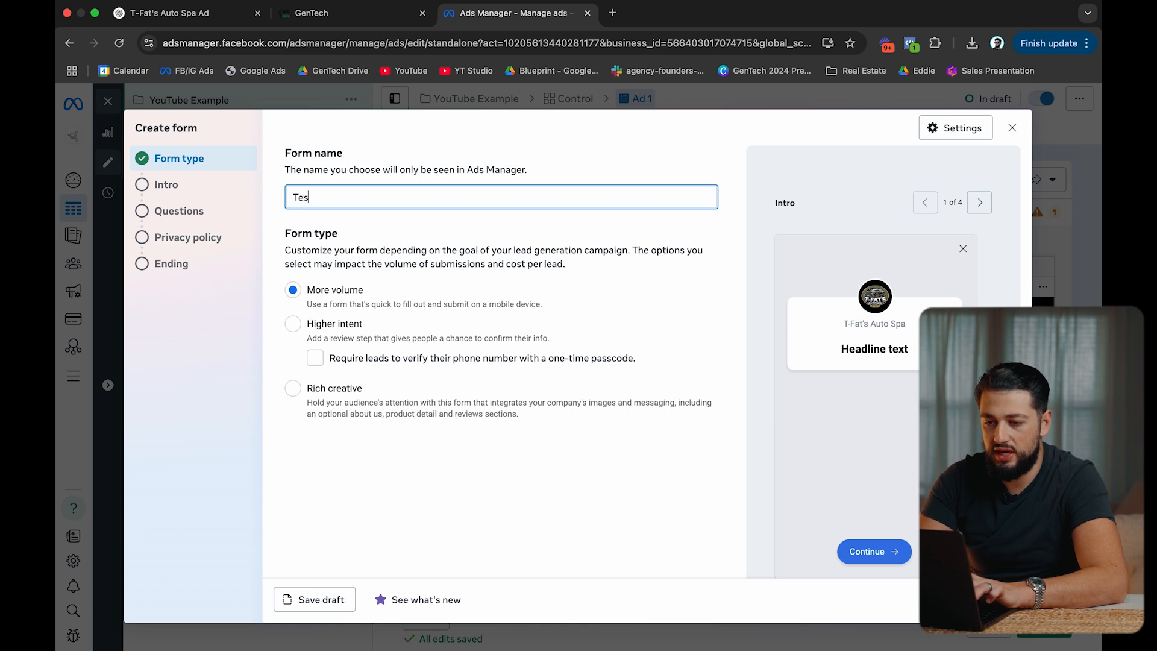
{"action": "type", "text": "t example"}
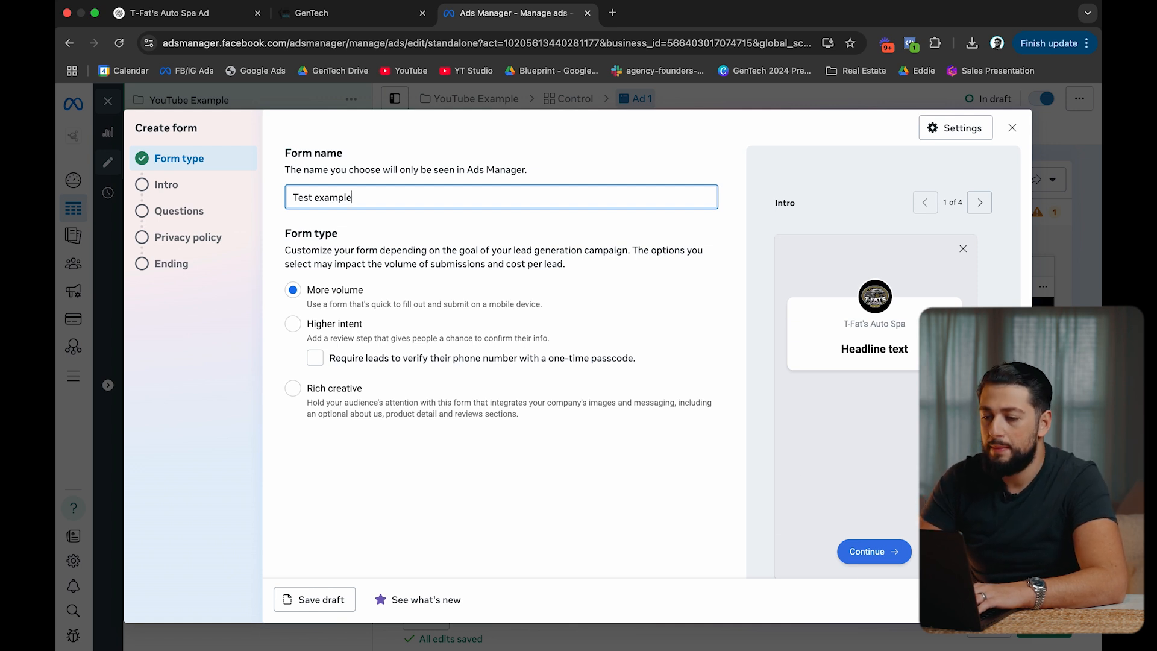
{"action": "left_click", "coordinate": [995, 600]}
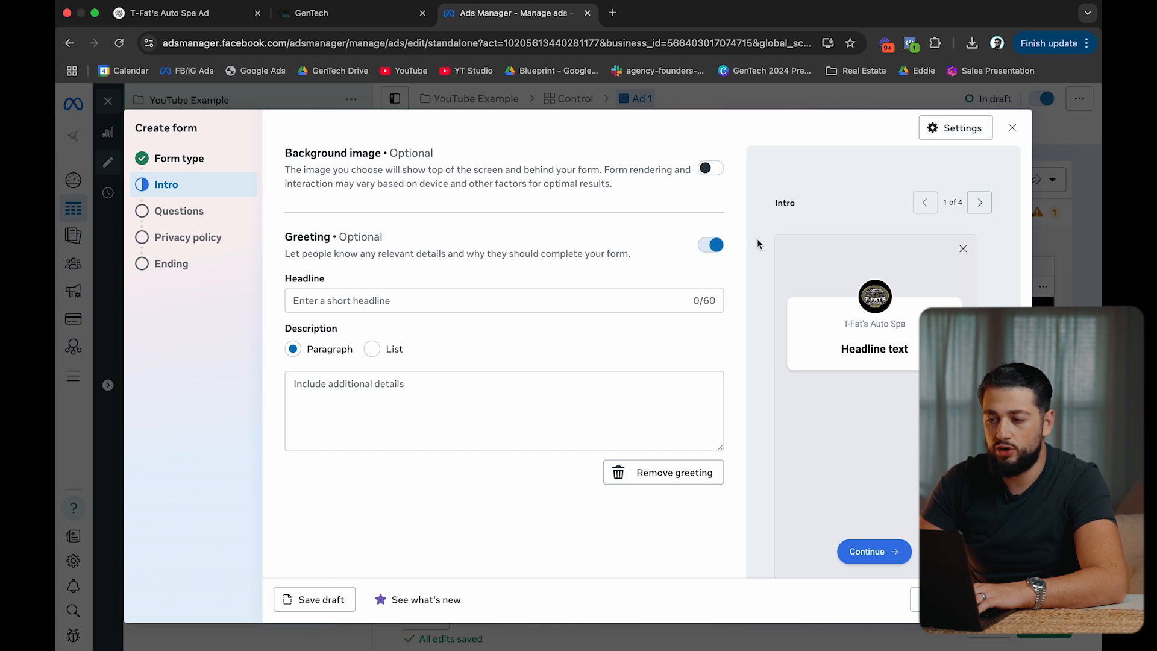
Enter the intro headline 'Ceramic Coating Special - $899 LIMITED SPOTS' with the greeting kept on.
{"action": "left_click", "coordinate": [717, 246]}
{"action": "left_click", "coordinate": [717, 246]}
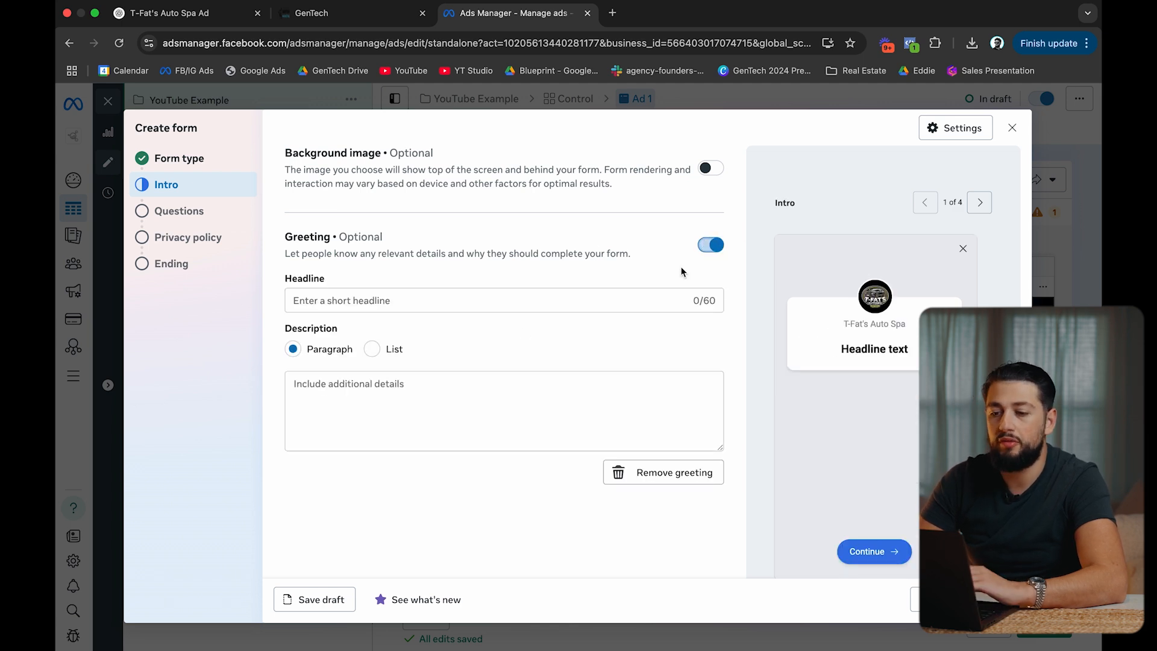
{"action": "left_click", "coordinate": [357, 296]}
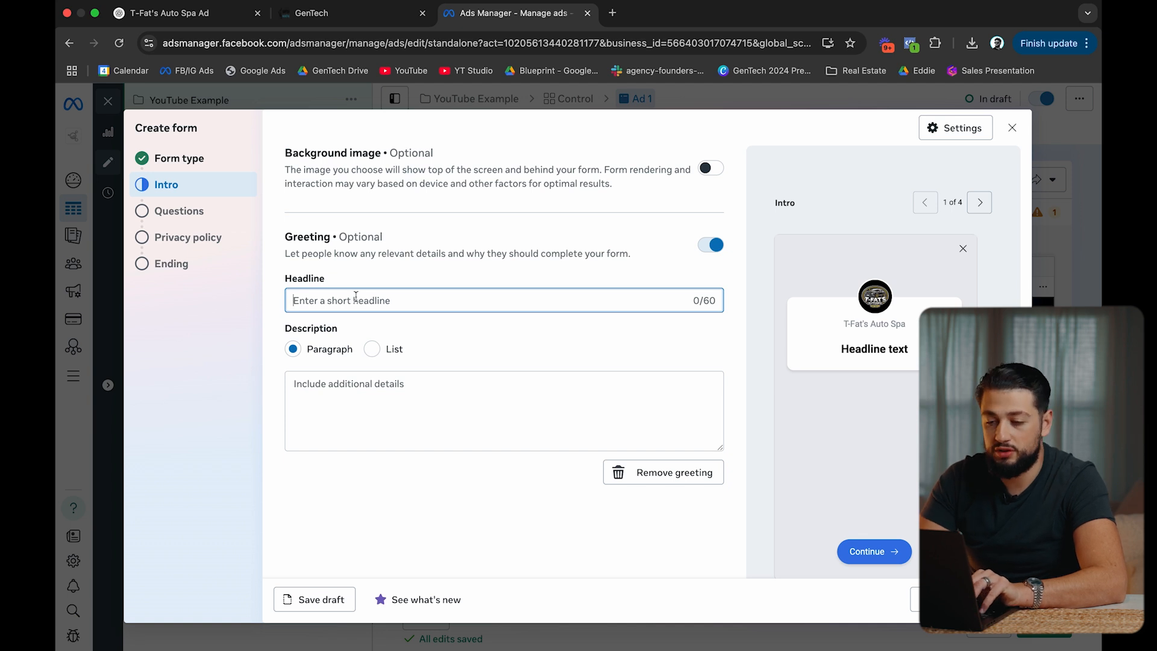
{"action": "type", "text": "G"}
{"action": "key", "text": "BackSpace"}
{"action": "type", "text": "Apr"}
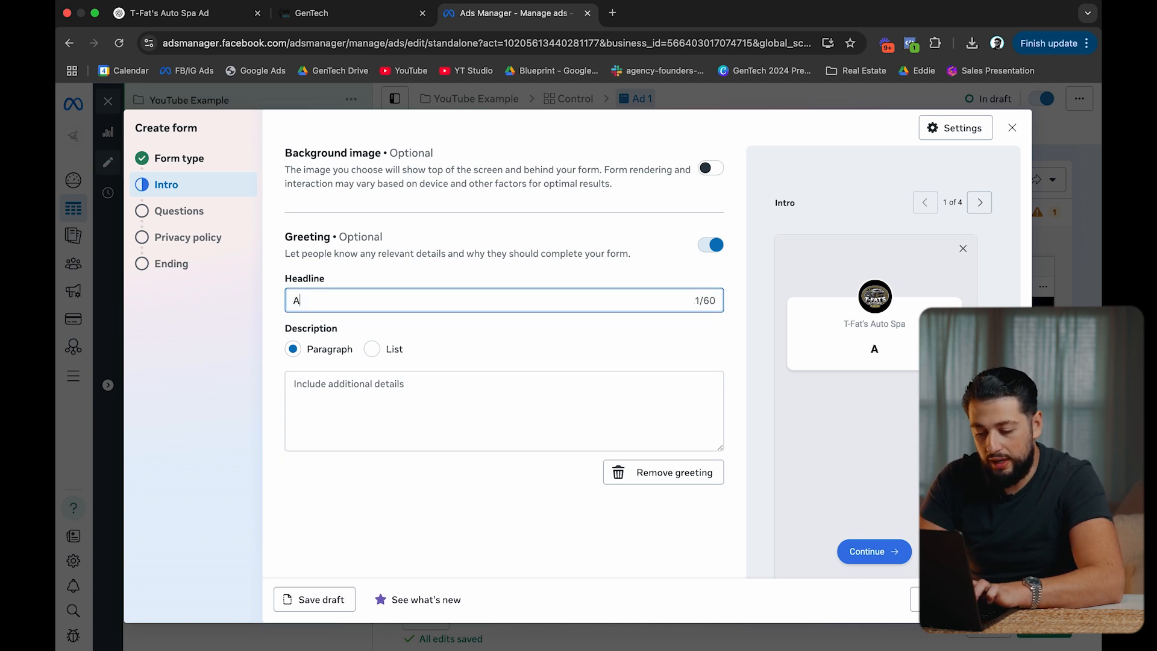
{"action": "key", "text": "BackSpace"}
{"action": "key", "text": "BackSpace"}
{"action": "key", "text": "BackSpace"}
{"action": "type", "text": "Ceramic Coating Special -"}
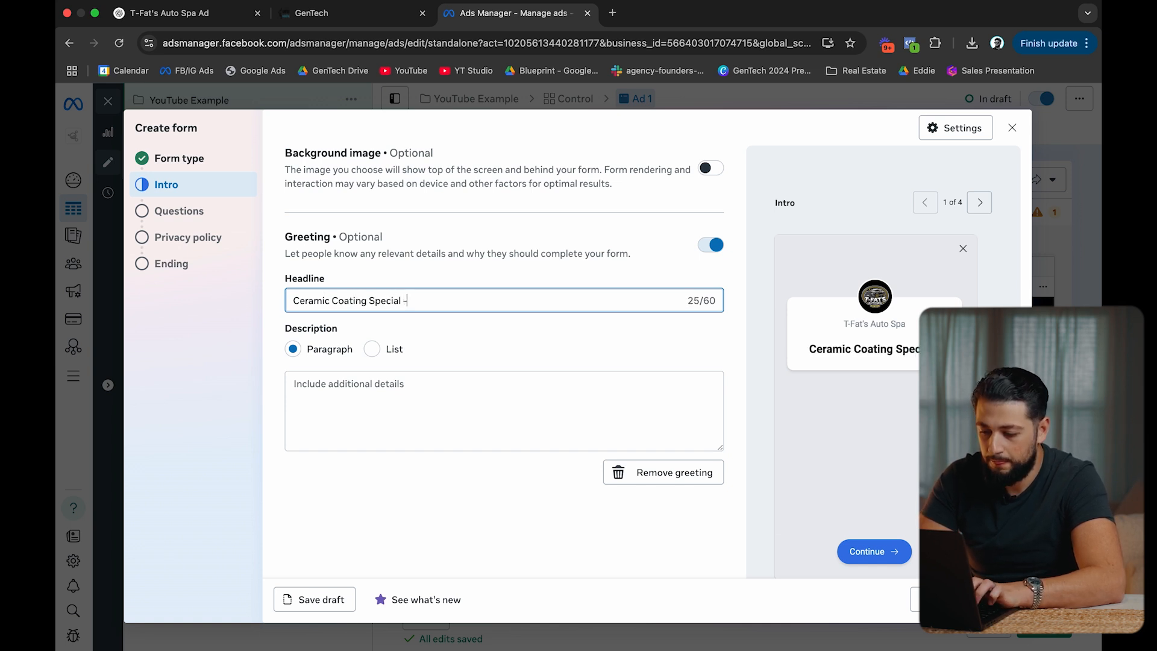
{"action": "type", "text": " $899"}
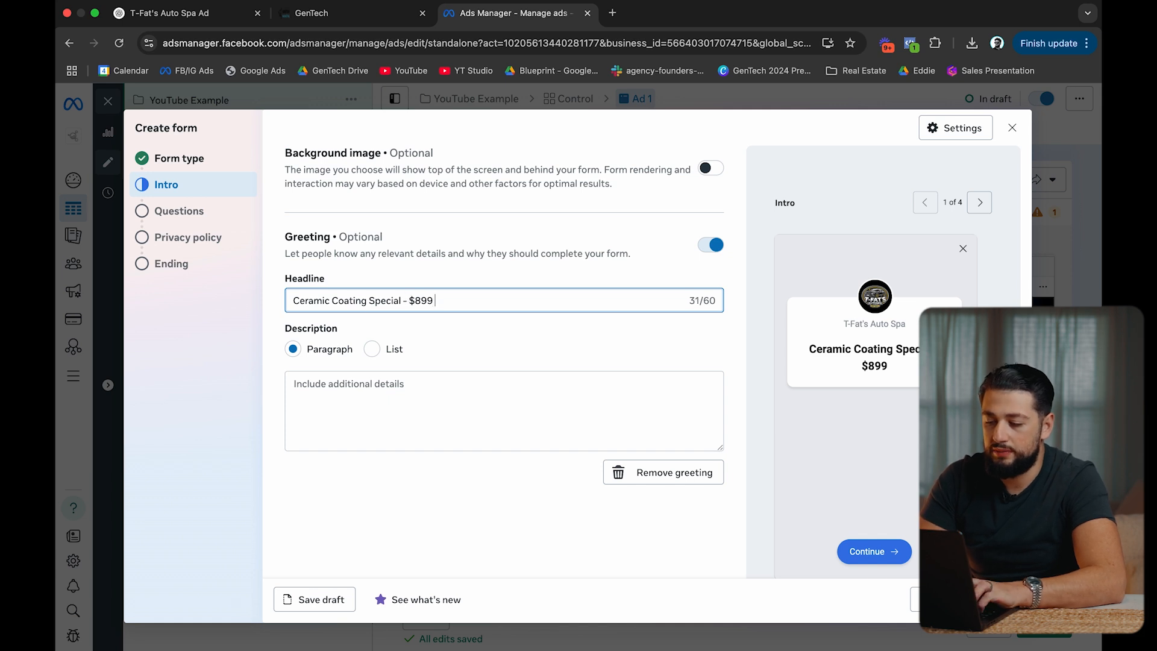
{"action": "type", "text": " LIMITED S"}
{"action": "key", "text": "BackSpace"}
{"action": "type", "text": "SPOTS"}
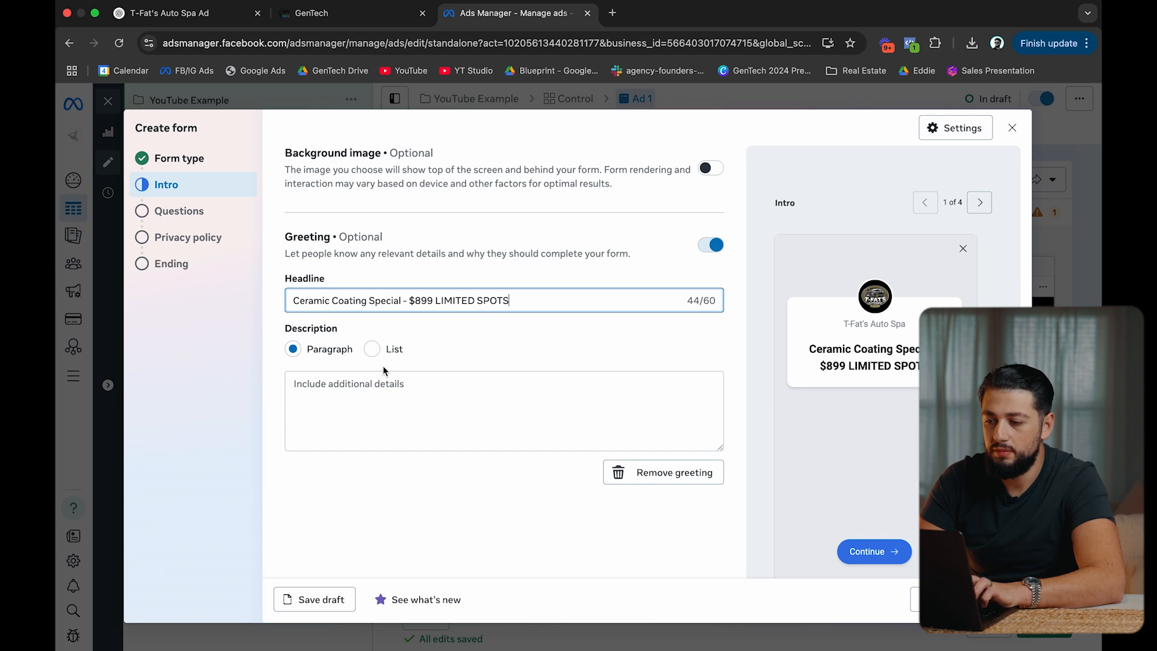
Add the description 'See if you qualify...' and continue to Questions.
{"action": "left_click", "coordinate": [388, 408]}
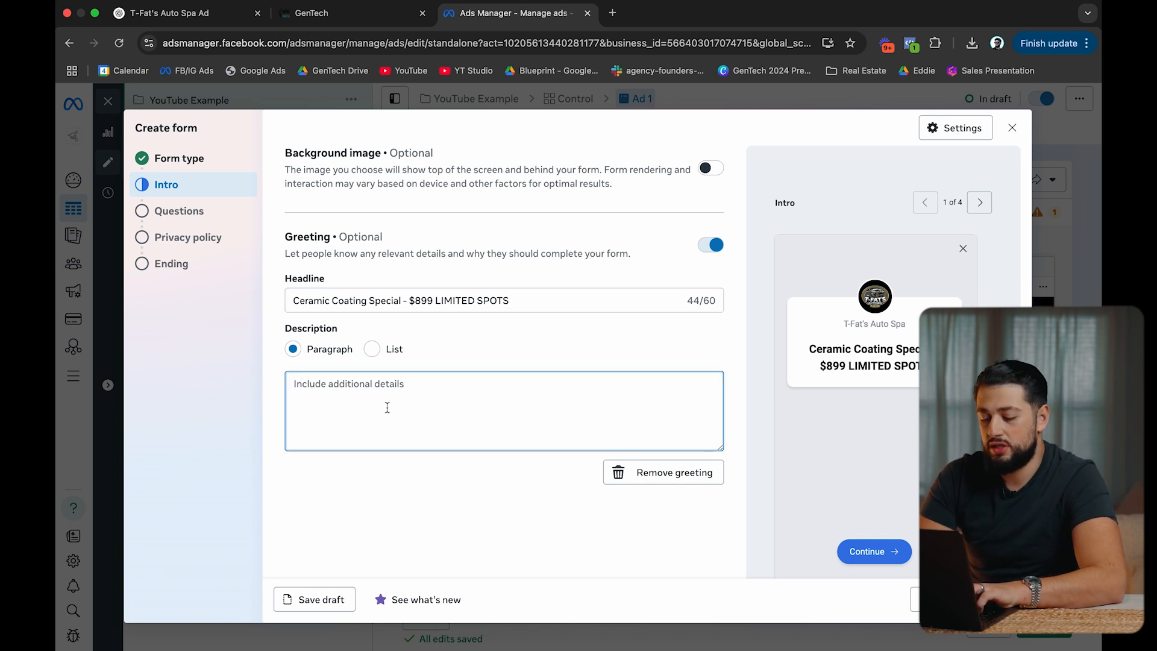
{"action": "type", "text": "See"}
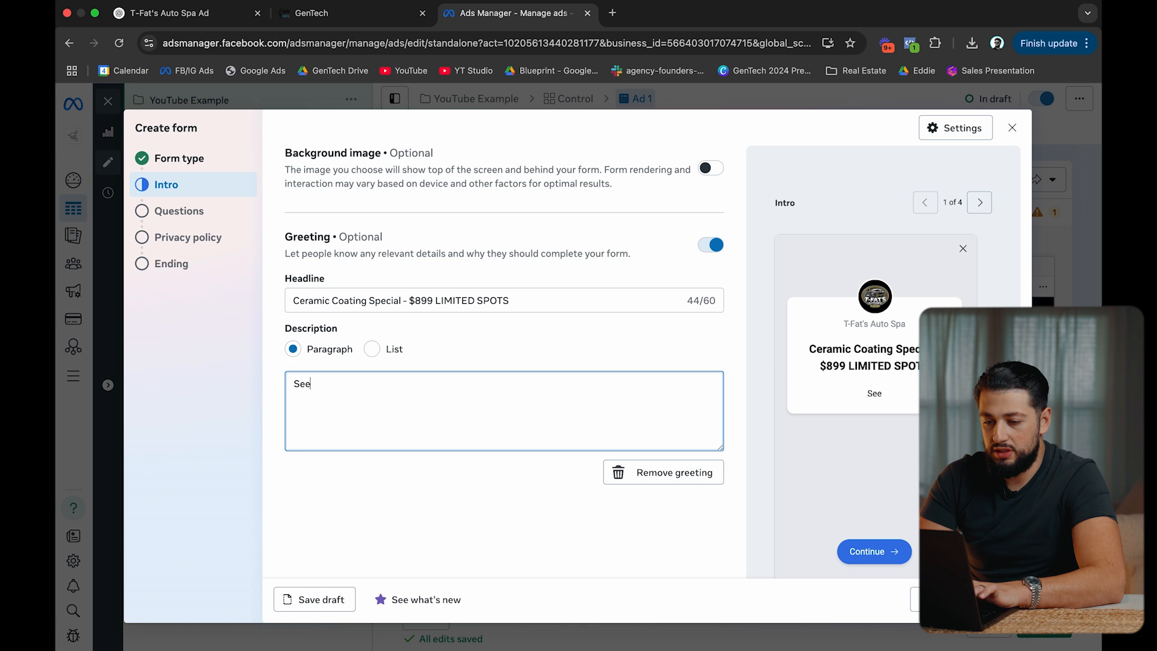
{"action": "type", "text": " if you qualify"}
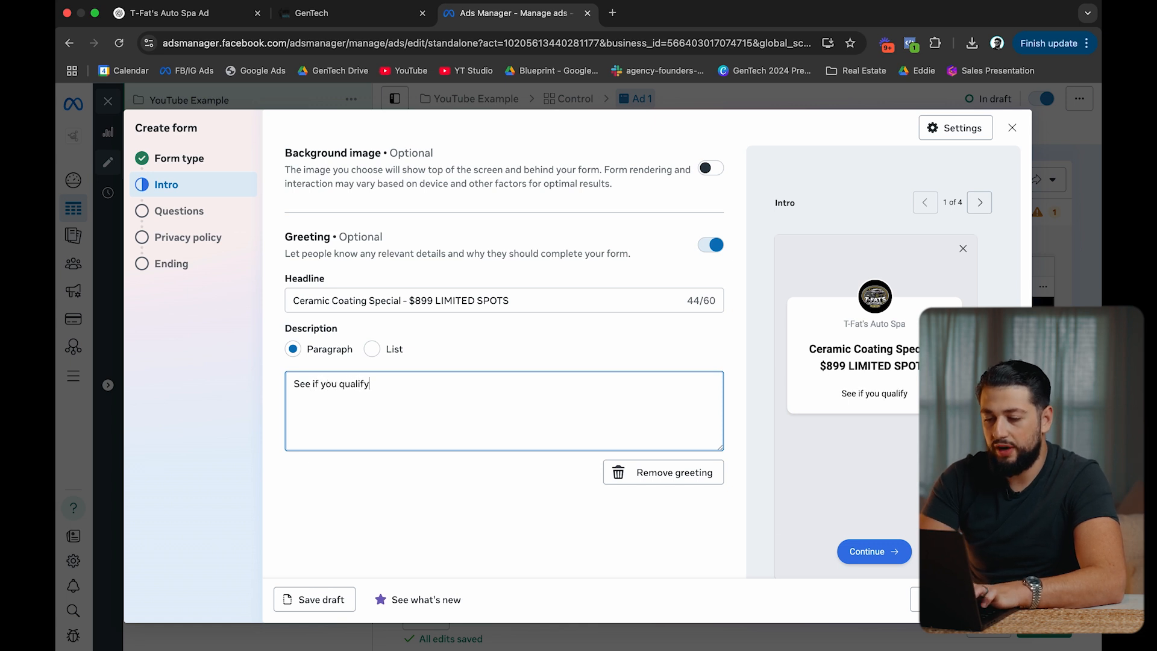
{"action": "type", "text": "..."}
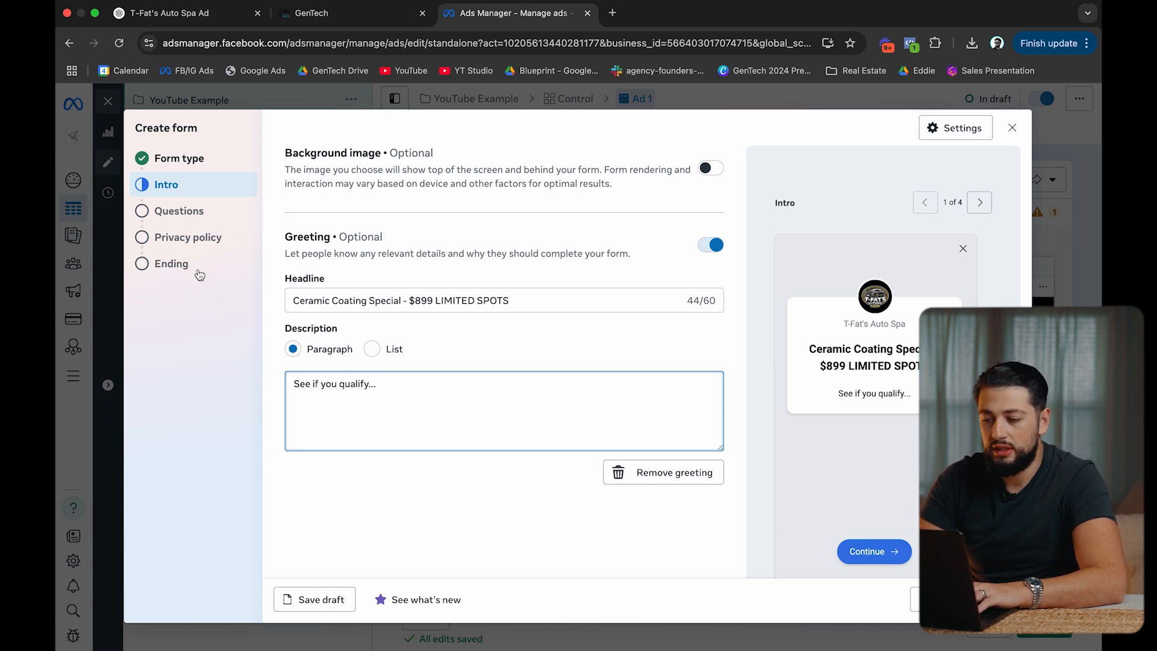
{"action": "left_click", "coordinate": [996, 599]}
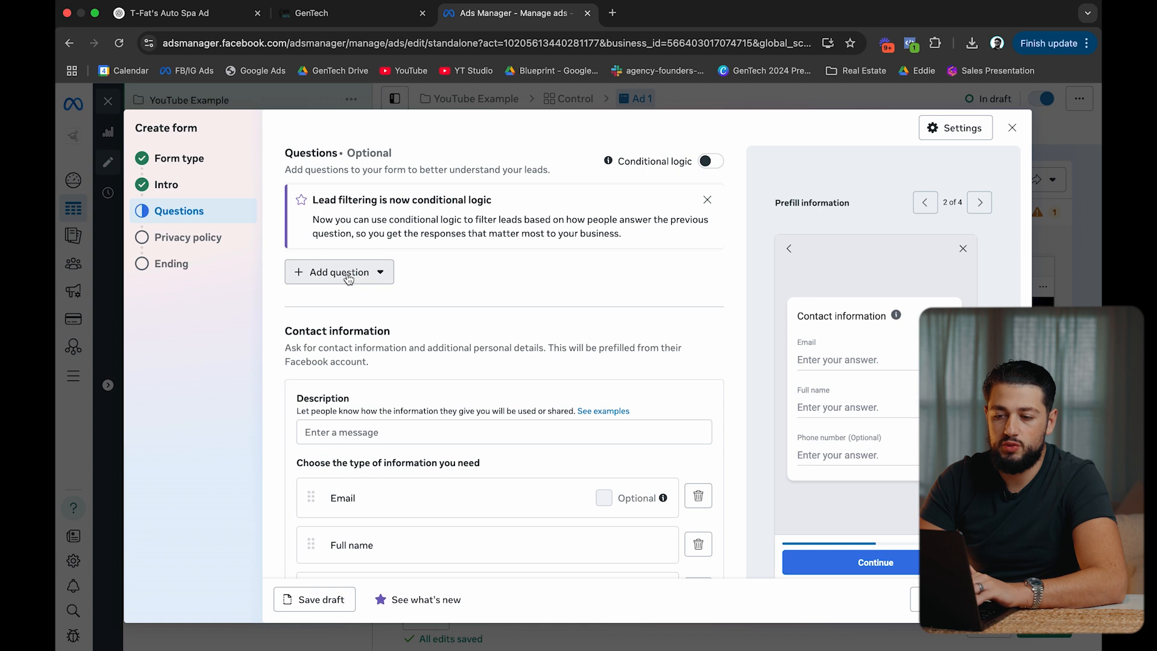
Add a short-answer question asking 'What type of vehicle do you have?'.
{"action": "left_click", "coordinate": [348, 279]}
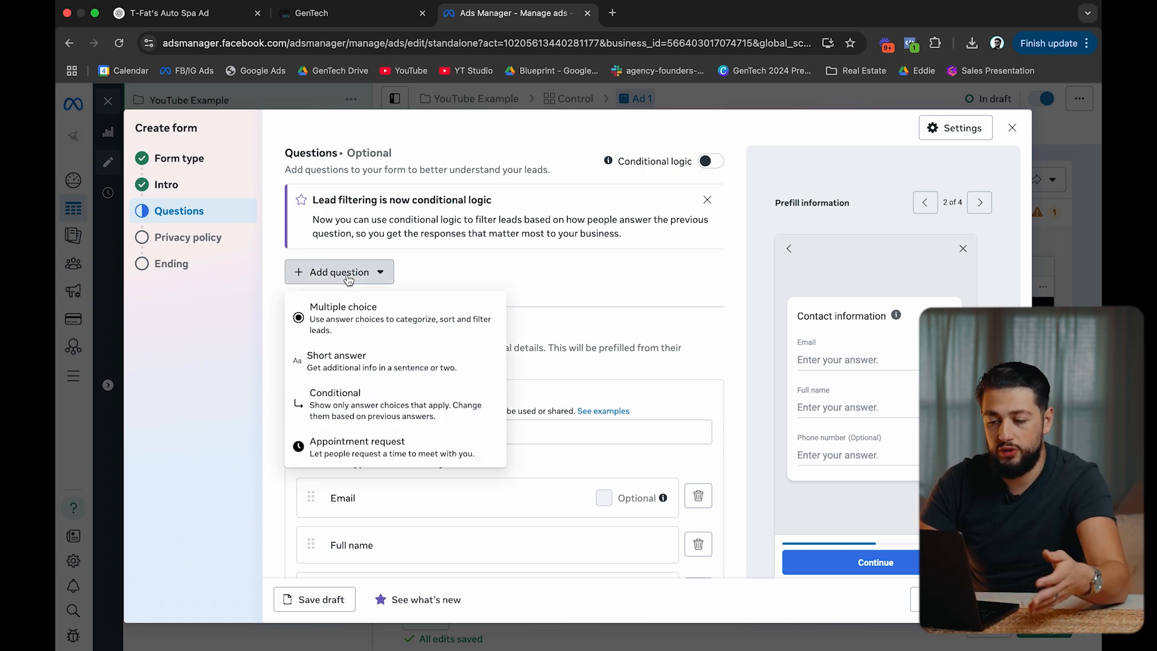
{"action": "left_click", "coordinate": [341, 366]}
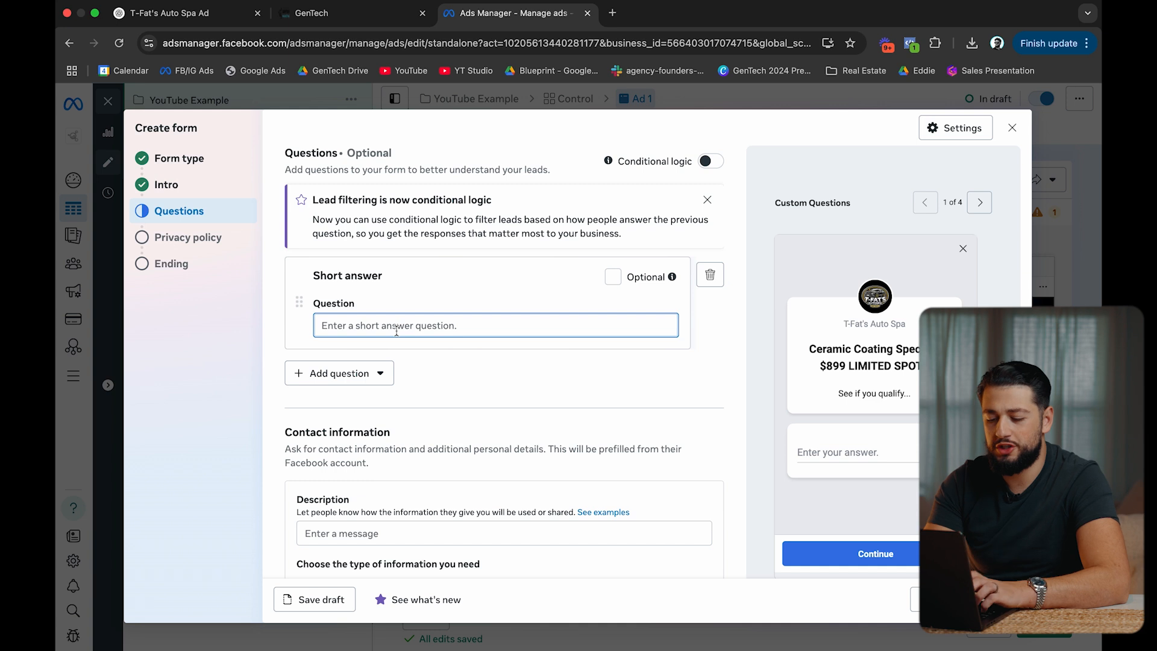
{"action": "type", "text": "What type of vehicle do you ha"}
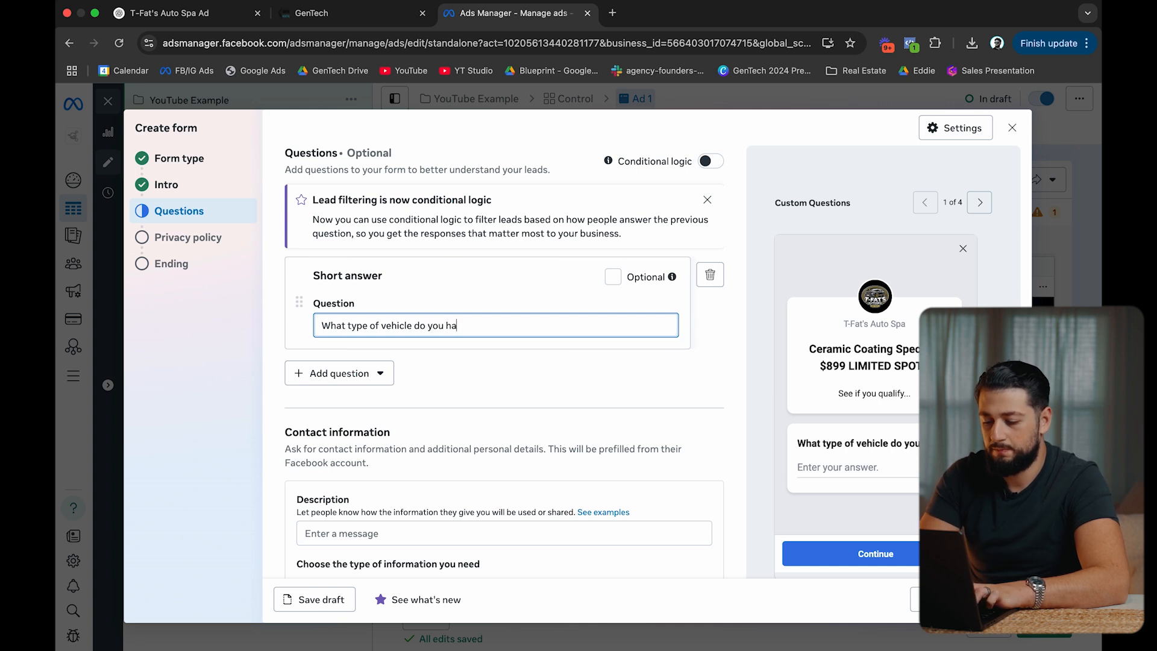
Write the contact information description about this special.
{"action": "scroll", "coordinate": [473, 402], "scroll_direction": "down", "scroll_amount": 5}
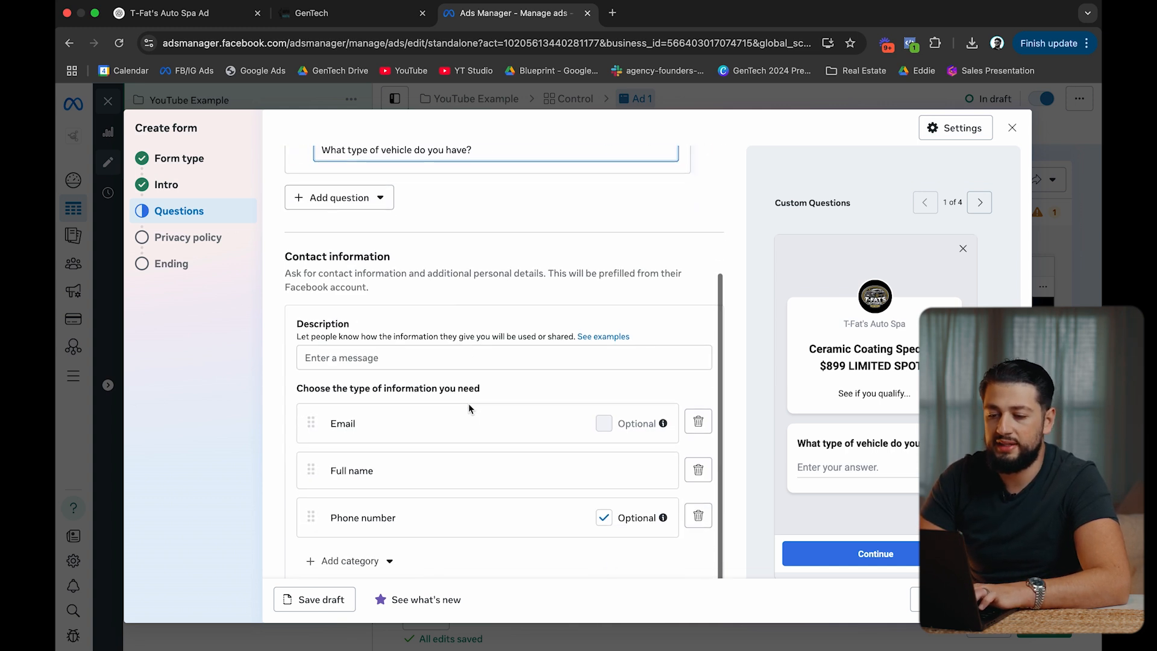
{"action": "left_click", "coordinate": [359, 358]}
{"action": "type", "text": "Who do we contact regarding"}
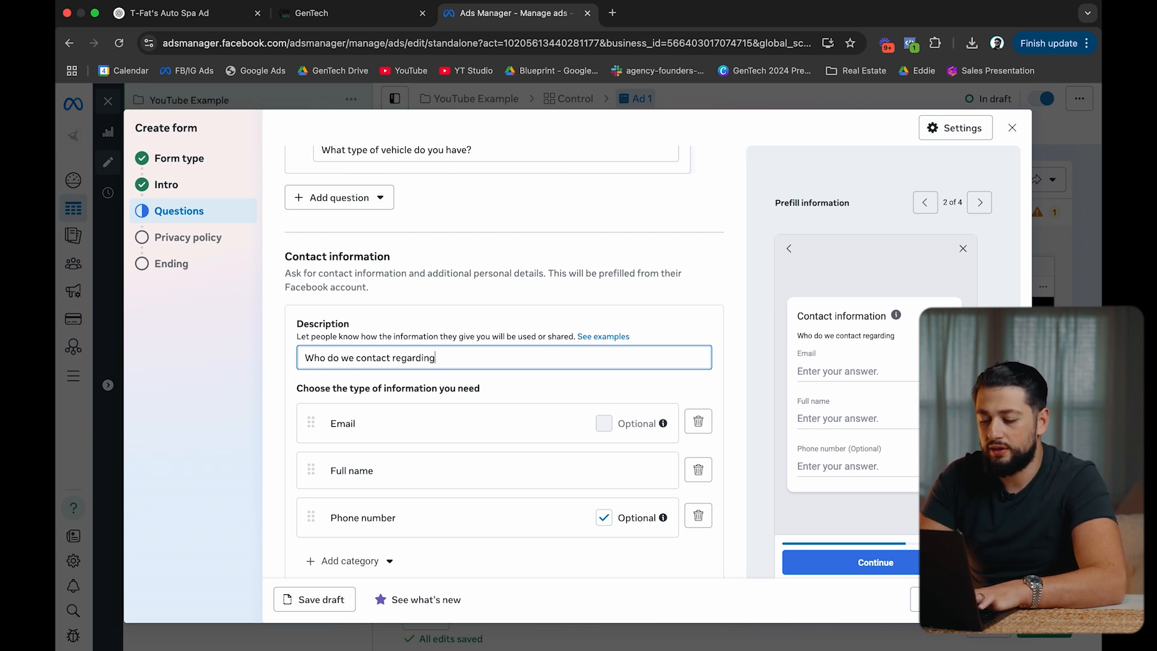
{"action": "type", "text": "ial?"}
Order Full name and Phone number above Email and make Phone number required.
{"action": "scroll", "coordinate": [434, 330], "scroll_direction": "down", "scroll_amount": 1}
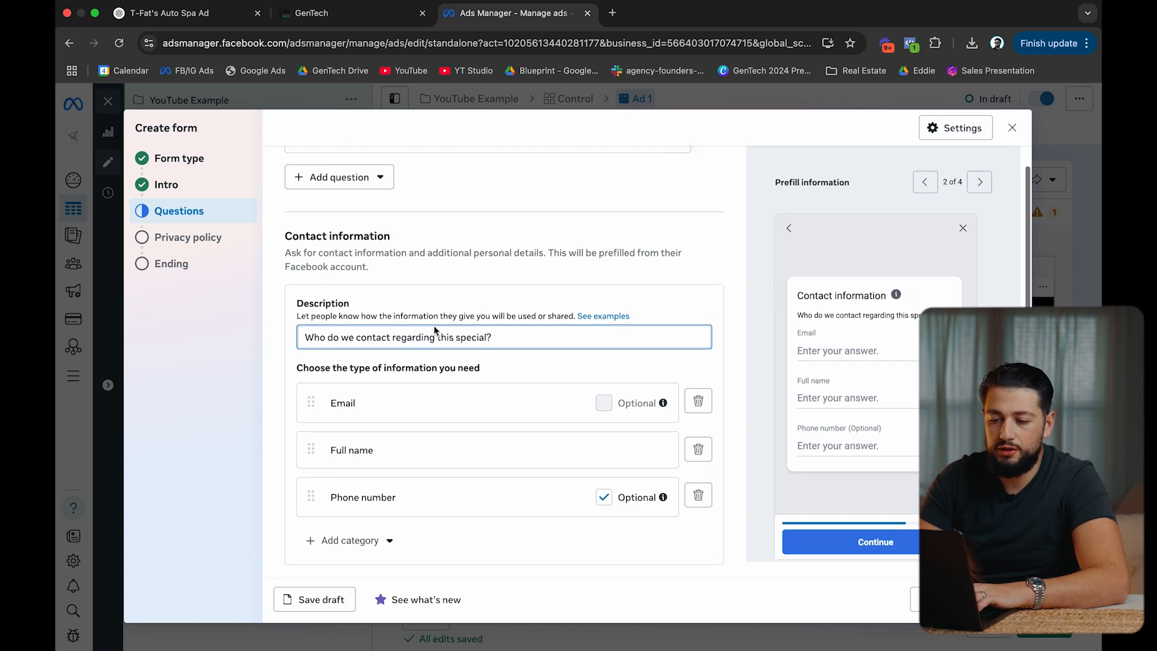
{"action": "left_click_drag", "start_coordinate": [313, 453], "coordinate": [316, 384]}
{"action": "left_click_drag", "start_coordinate": [310, 505], "coordinate": [316, 453]}
{"action": "scroll", "coordinate": [404, 499], "scroll_direction": "down", "scroll_amount": 1}
{"action": "left_click", "coordinate": [606, 455]}
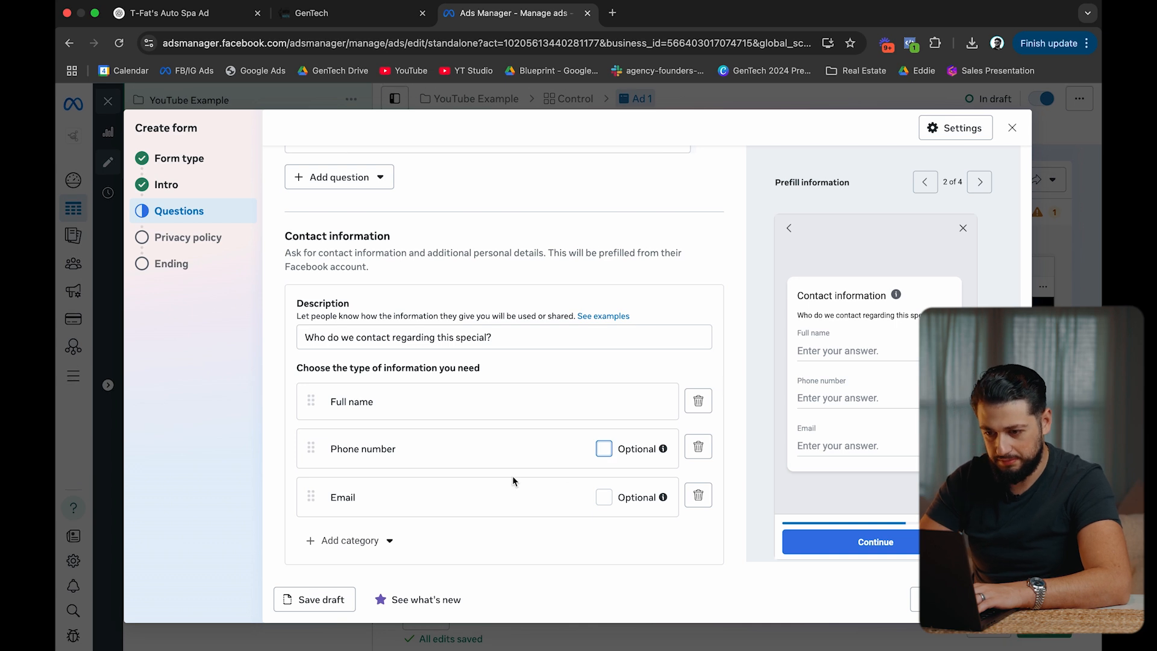
Set the form's privacy policy link to test.com/privacy-policy and continue to the Ending.
{"action": "left_click", "coordinate": [1001, 600]}
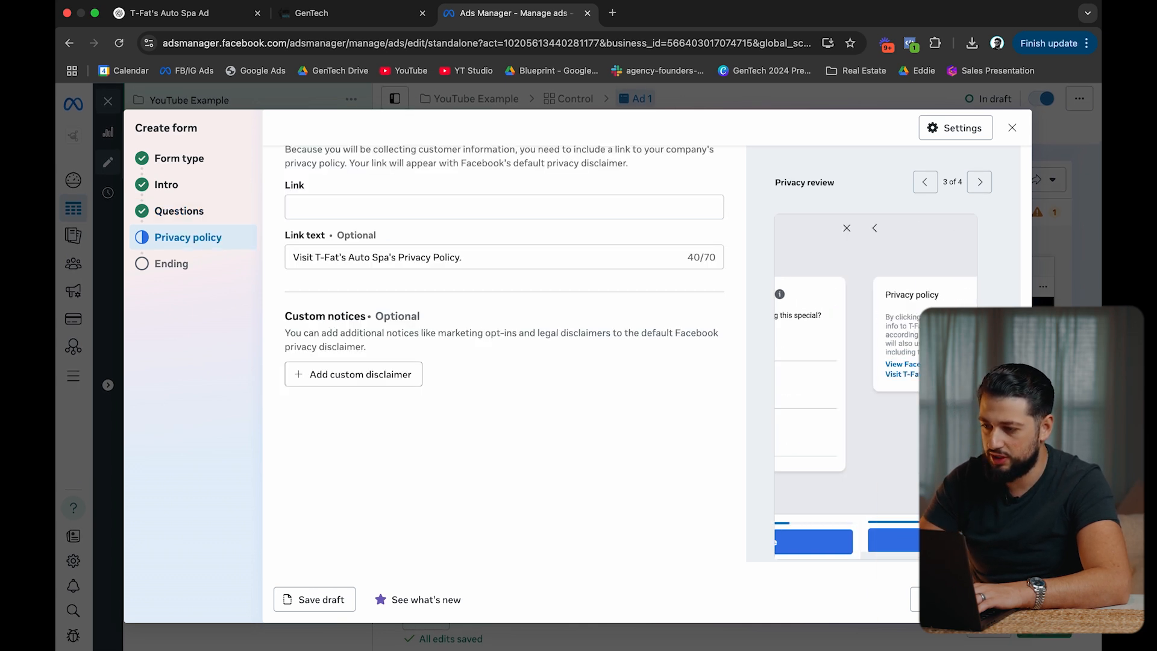
{"action": "left_click", "coordinate": [311, 208]}
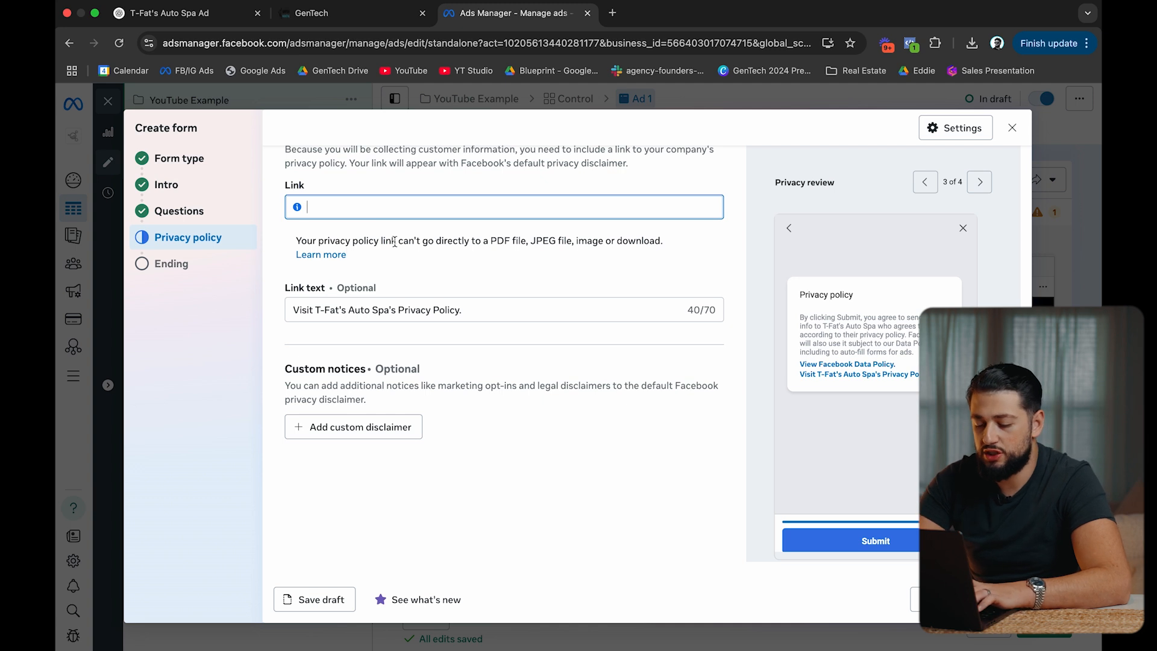
{"action": "type", "text": "test.com/"}
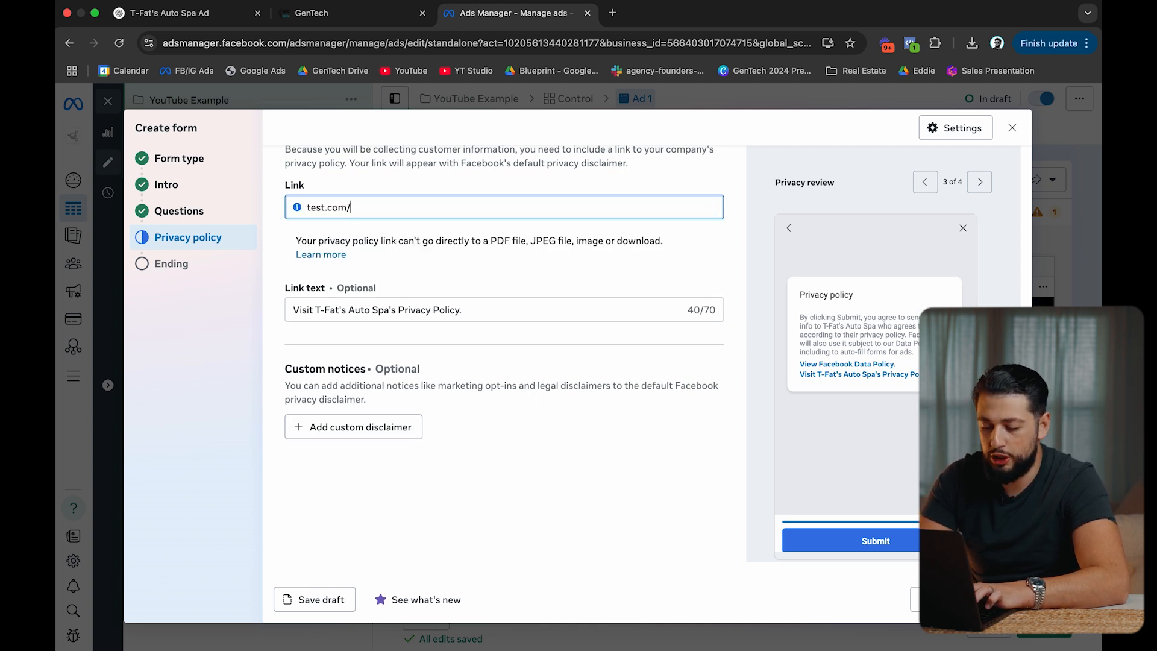
{"action": "type", "text": "privacy-po"}
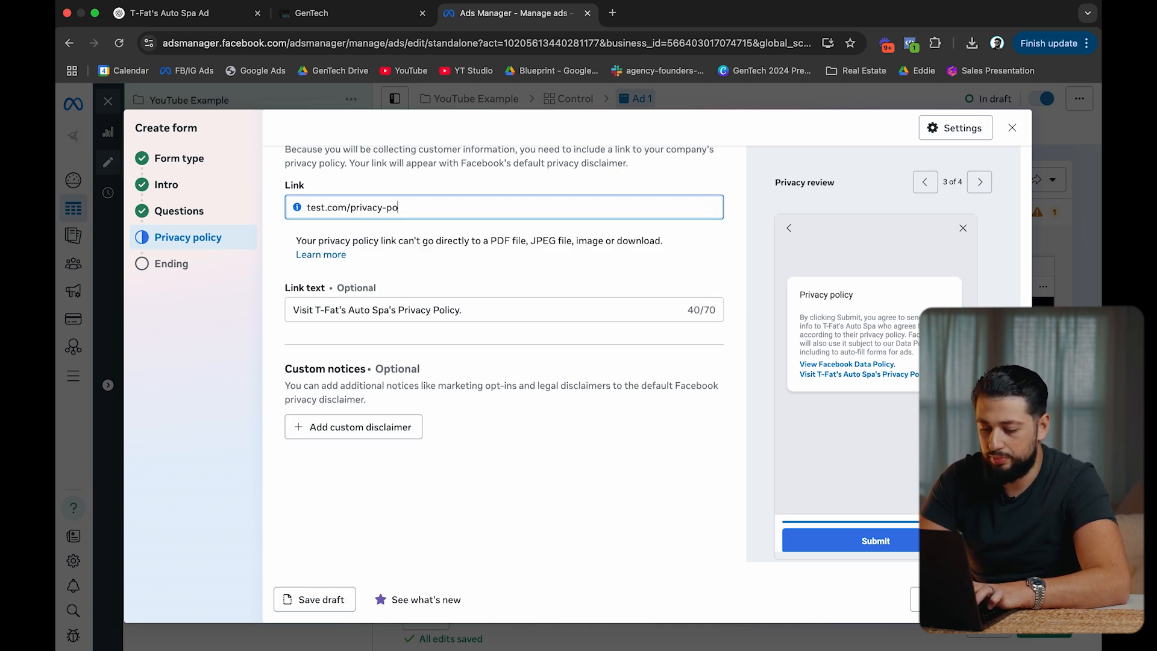
{"action": "type", "text": "licy"}
{"action": "left_click", "coordinate": [527, 369]}
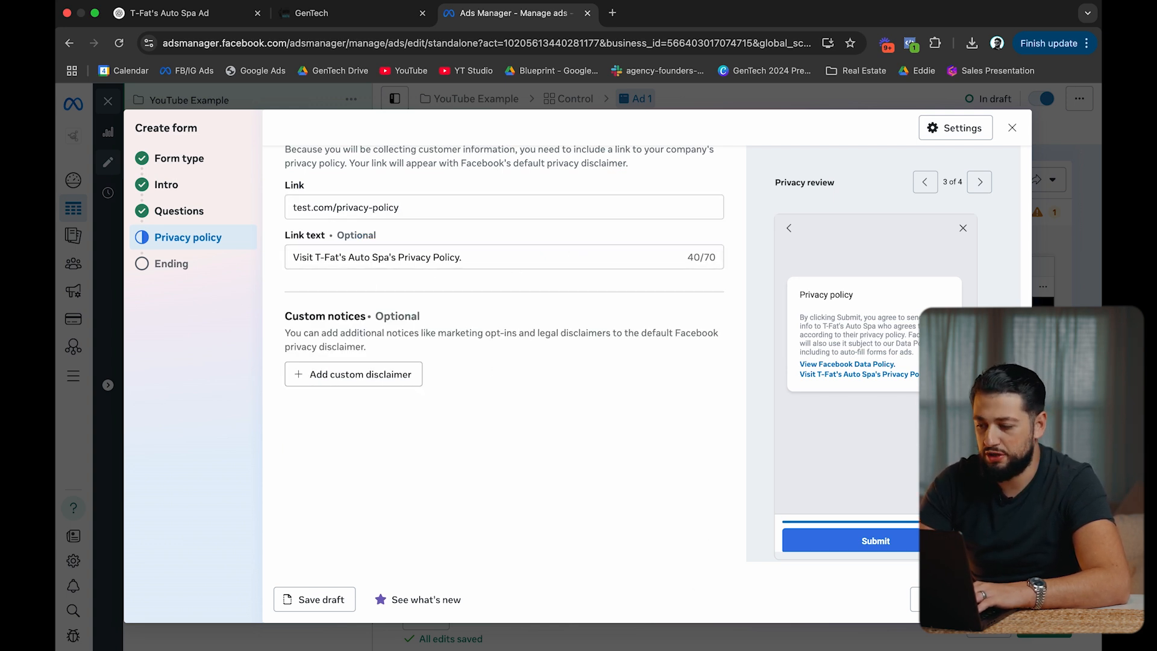
{"action": "left_click", "coordinate": [998, 599]}
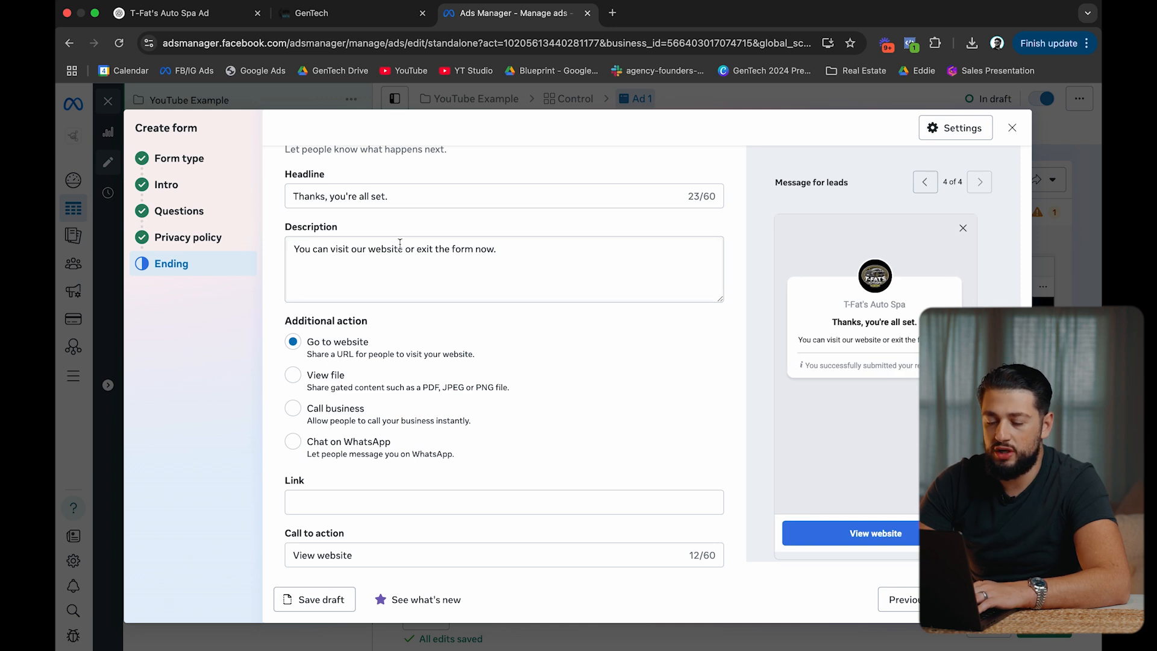
Replace the ending description with 'One of our experts will reach out shortly but you can skip the wait and call us below'.
{"action": "scroll", "coordinate": [400, 244], "scroll_direction": "up", "scroll_amount": 1}
{"action": "left_click", "coordinate": [400, 270]}
{"action": "key", "text": "super+a"}
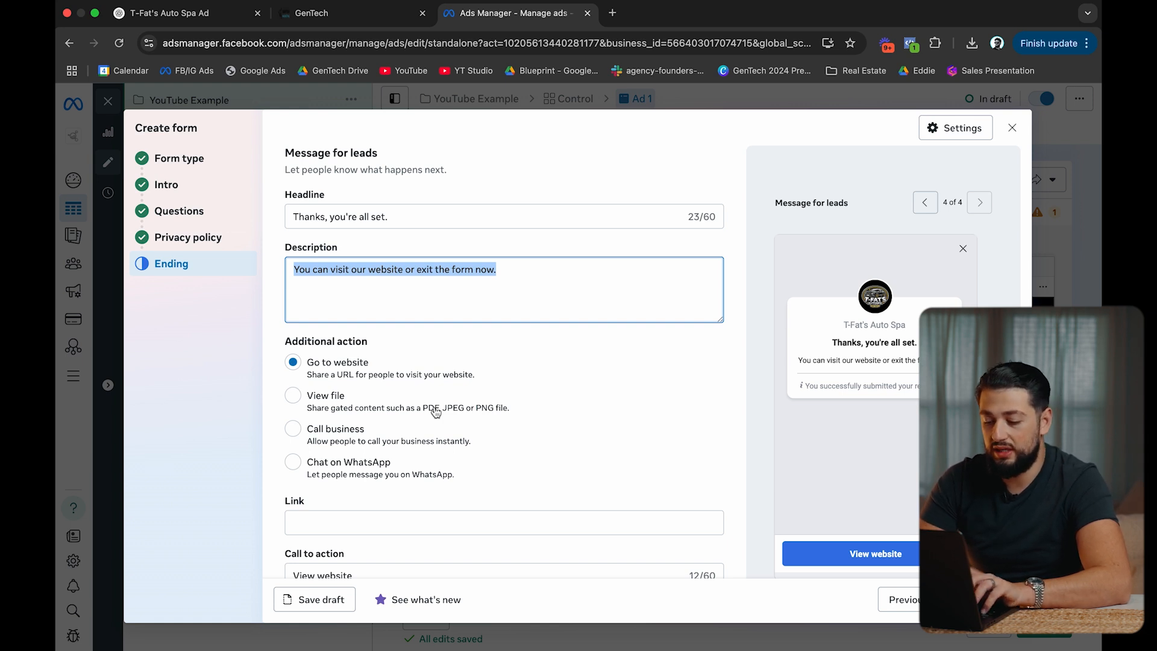
{"action": "type", "text": "We wi"}
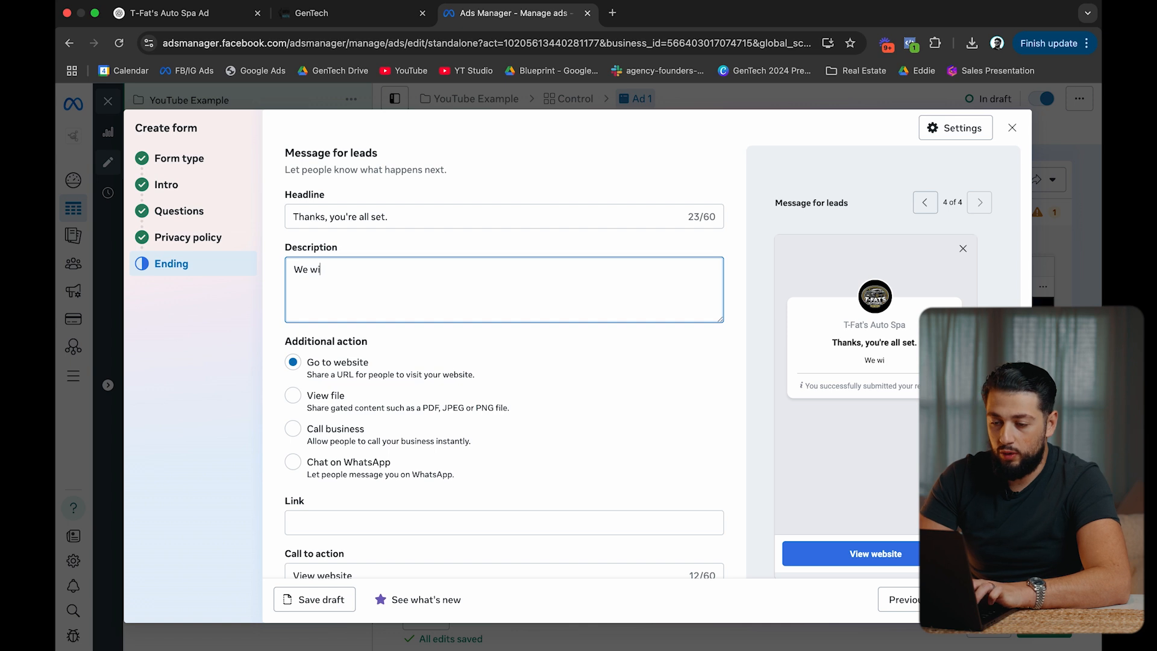
{"action": "key", "text": "BackSpace"}
{"action": "key", "text": "super+a"}
{"action": "type", "text": "One of our experts wi"}
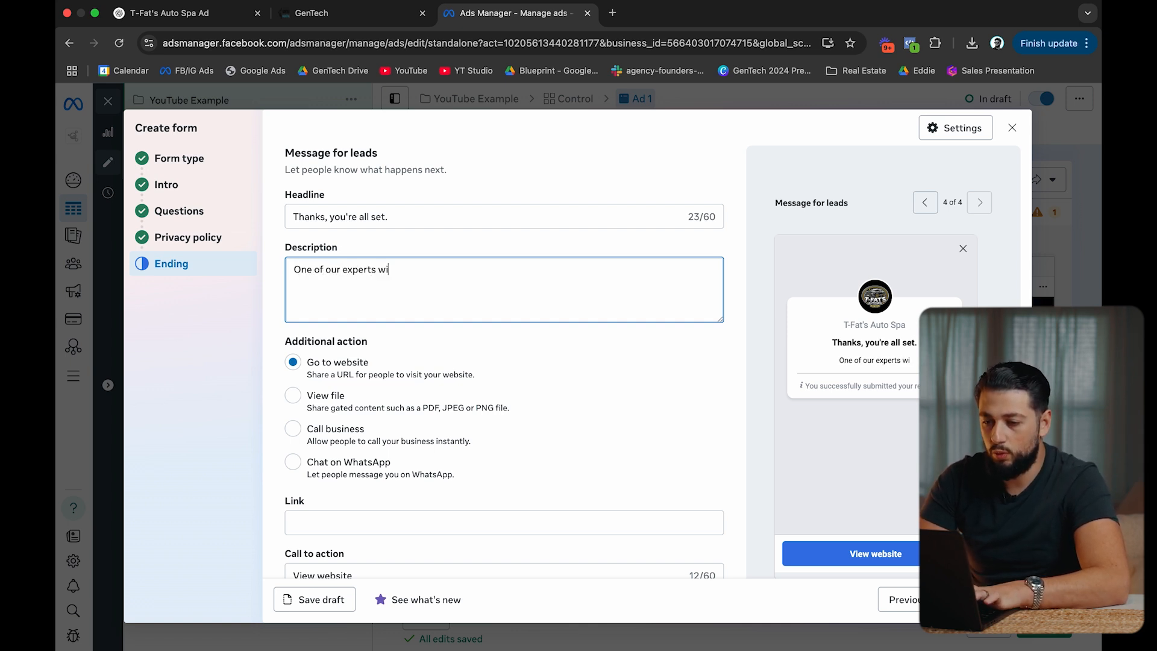
{"action": "type", "text": "ll reach out sh"}
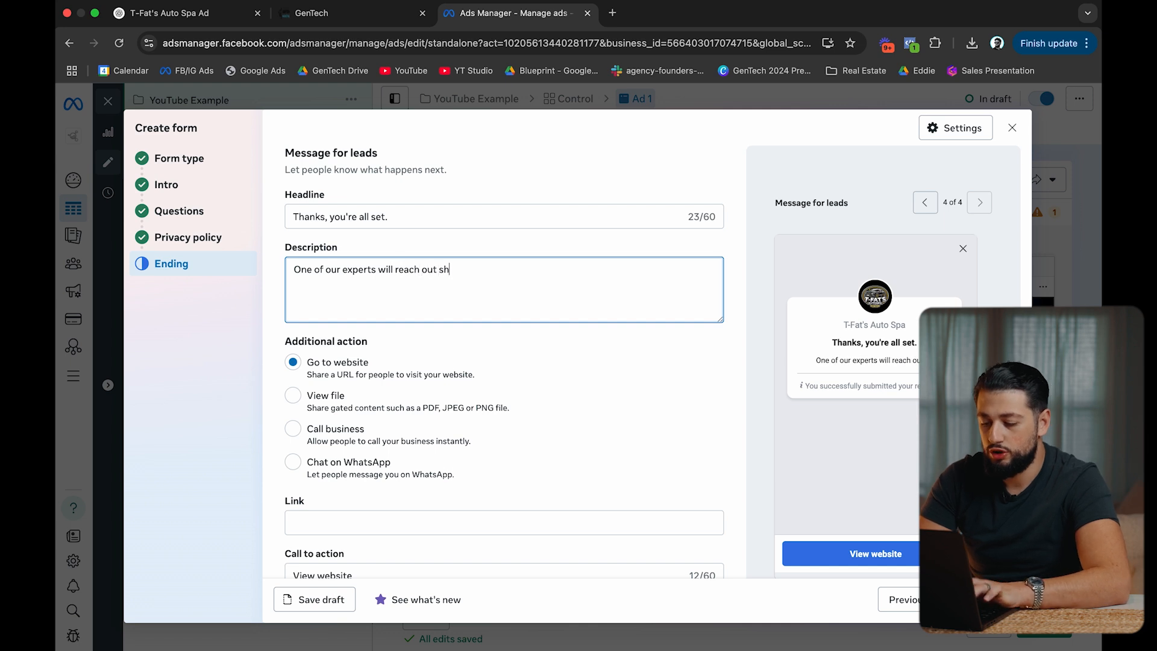
{"action": "type", "text": "ortly but you"}
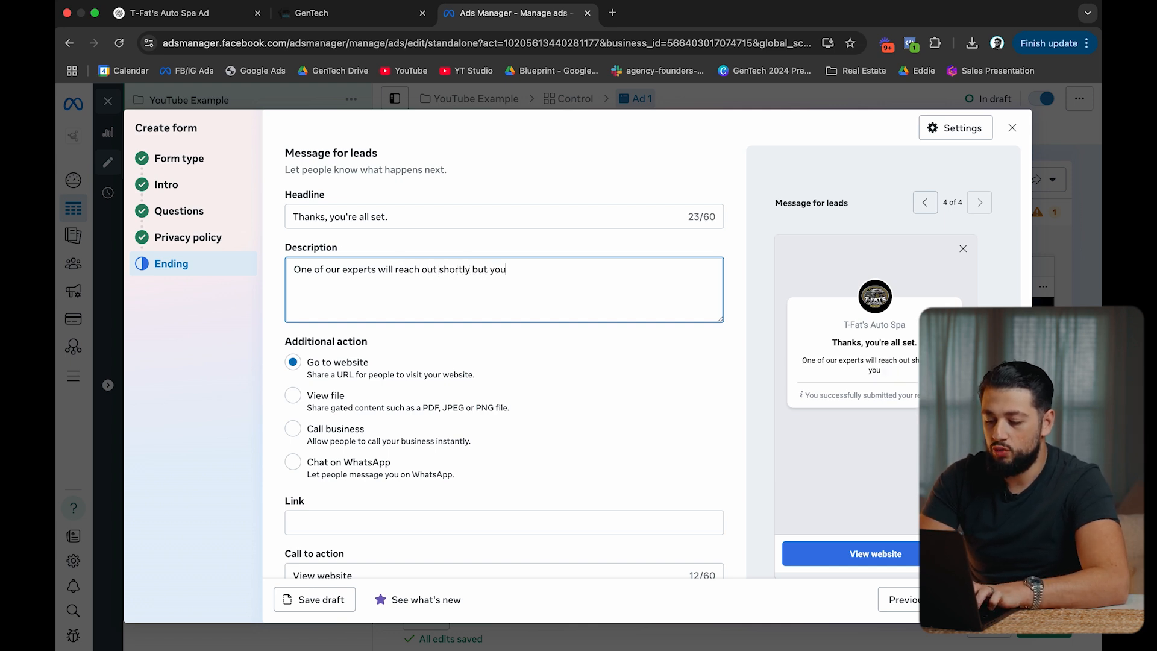
{"action": "type", "text": " can skip the wa"}
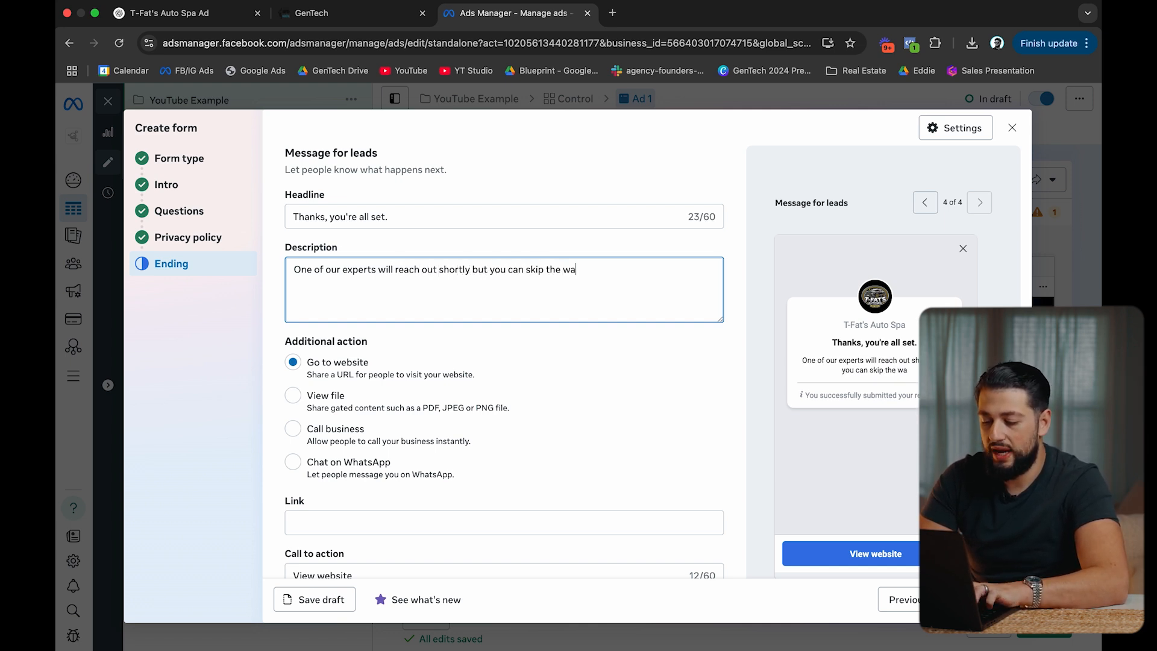
{"action": "type", "text": "it and call "}
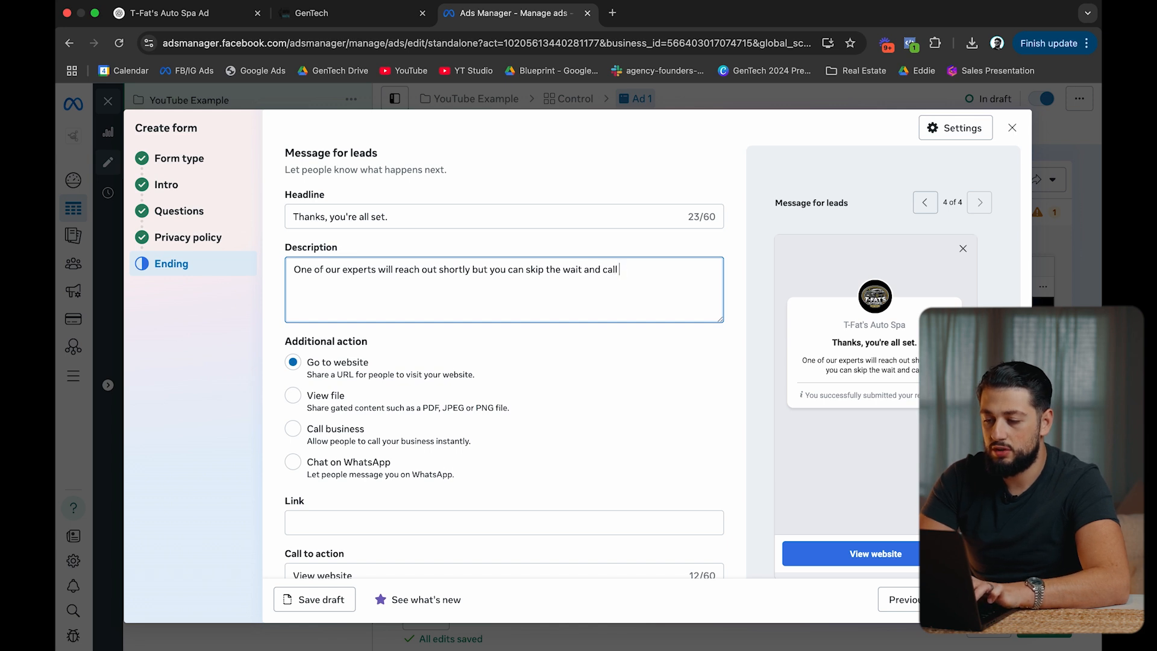
{"action": "type", "text": "us below now"}
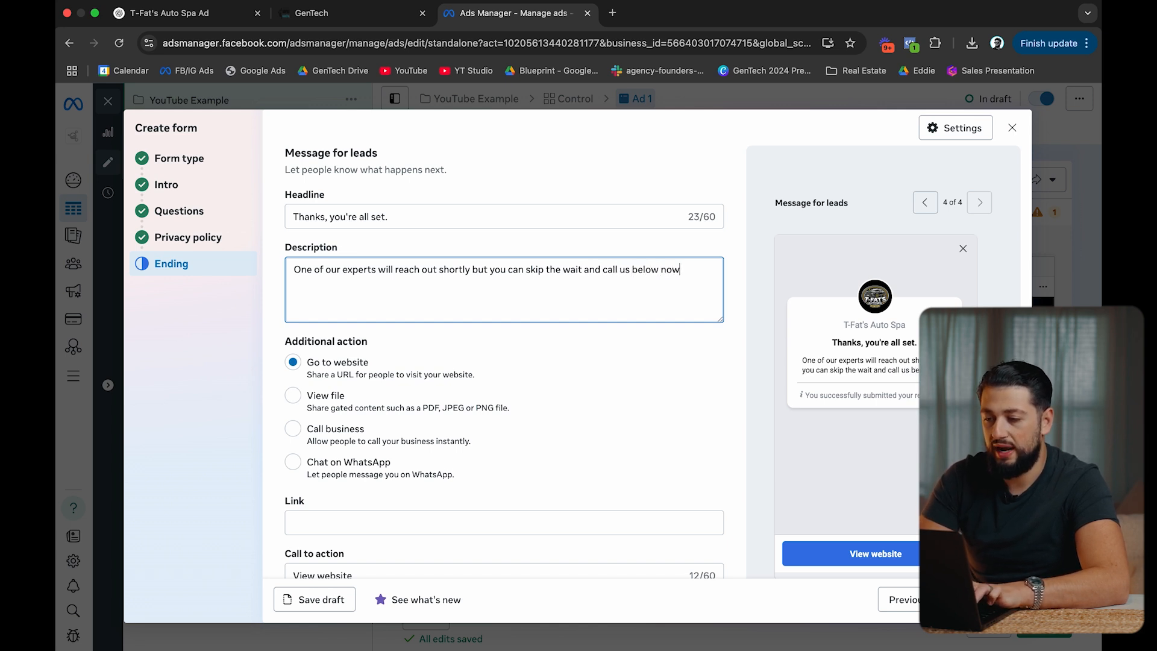
{"action": "type", "text": "."}
Make the ending action Call business with the button labelled CALL HERE.
{"action": "left_click", "coordinate": [335, 437]}
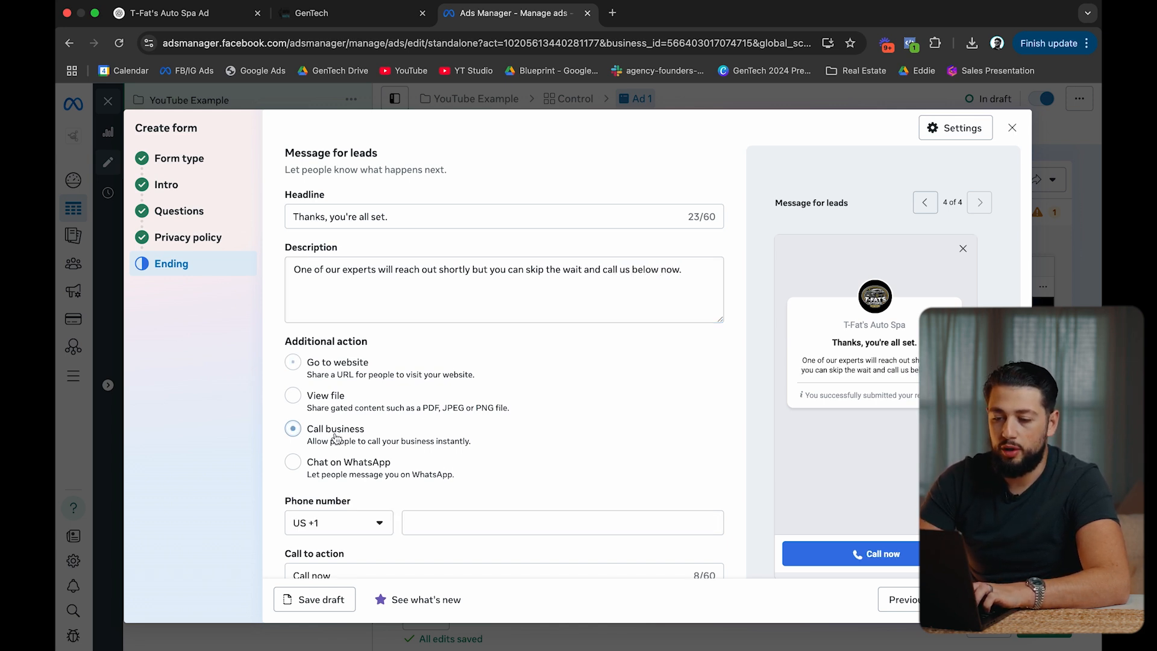
{"action": "scroll", "coordinate": [336, 438], "scroll_direction": "down", "scroll_amount": 2}
{"action": "left_click", "coordinate": [436, 427]}
{"action": "triple_click", "coordinate": [332, 480]}
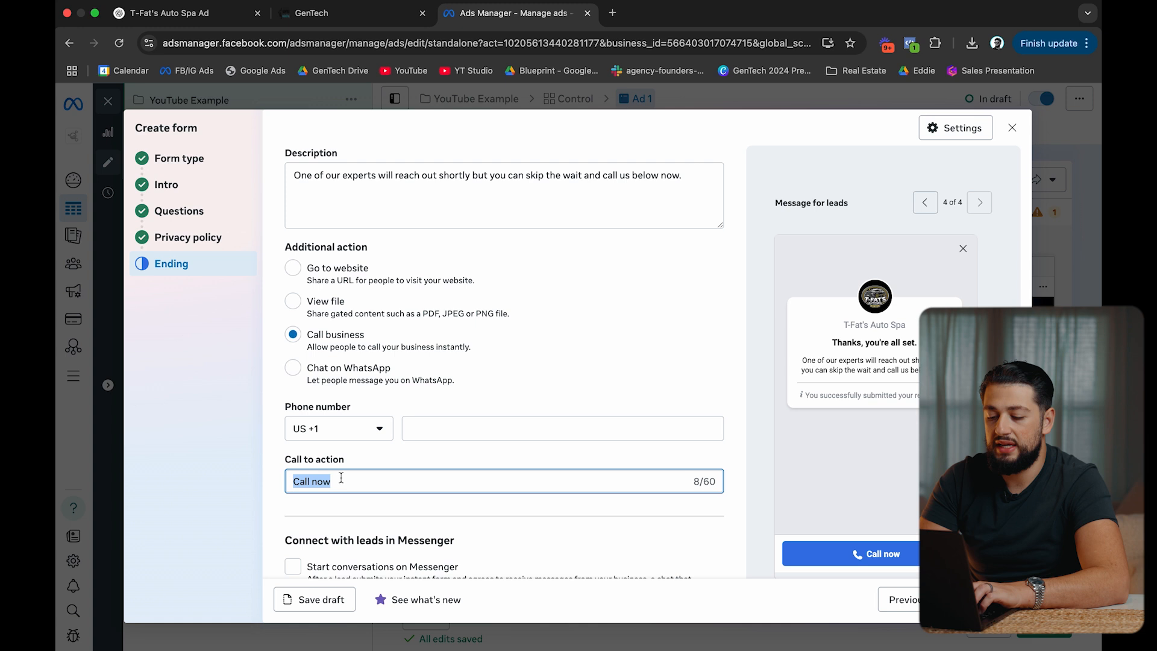
{"action": "type", "text": "CALL HERE"}
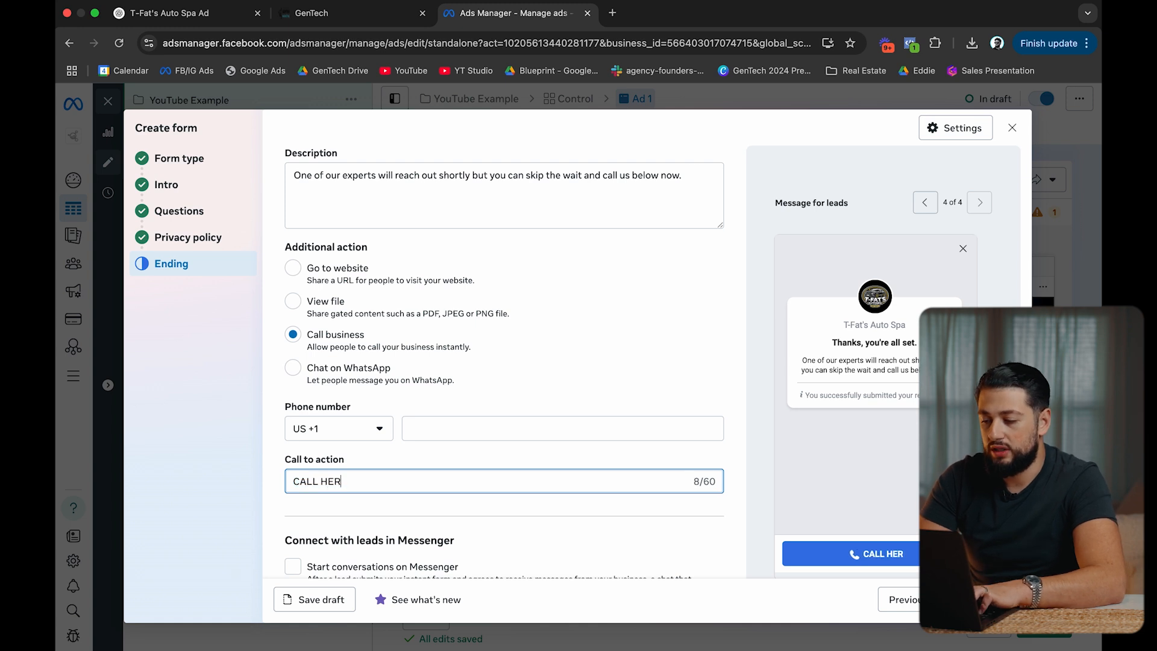
{"action": "scroll", "coordinate": [432, 405], "scroll_direction": "down", "scroll_amount": 1}
{"action": "left_click", "coordinate": [433, 406]}
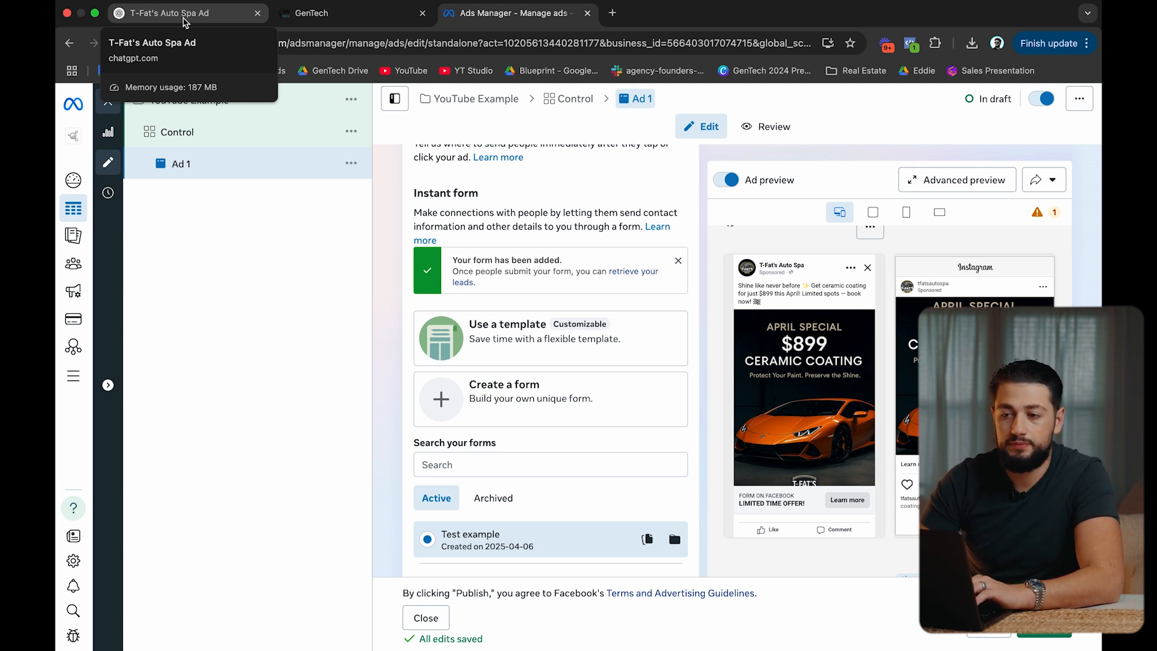
Switch to the ChatGPT chat about the ad image.
{"action": "left_click", "coordinate": [184, 20]}
Copy the earlier image prompt into a new ChatGPT message.
{"action": "scroll", "coordinate": [373, 525], "scroll_direction": "up", "scroll_amount": 15}
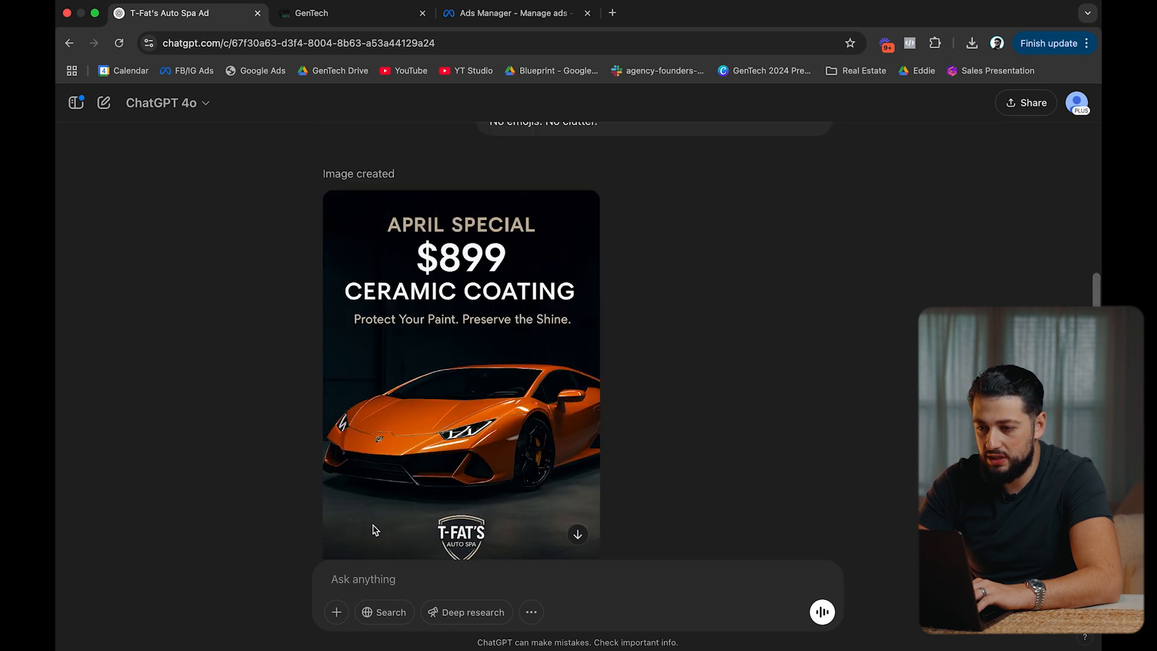
{"action": "left_click_drag", "start_coordinate": [606, 440], "coordinate": [491, 208]}
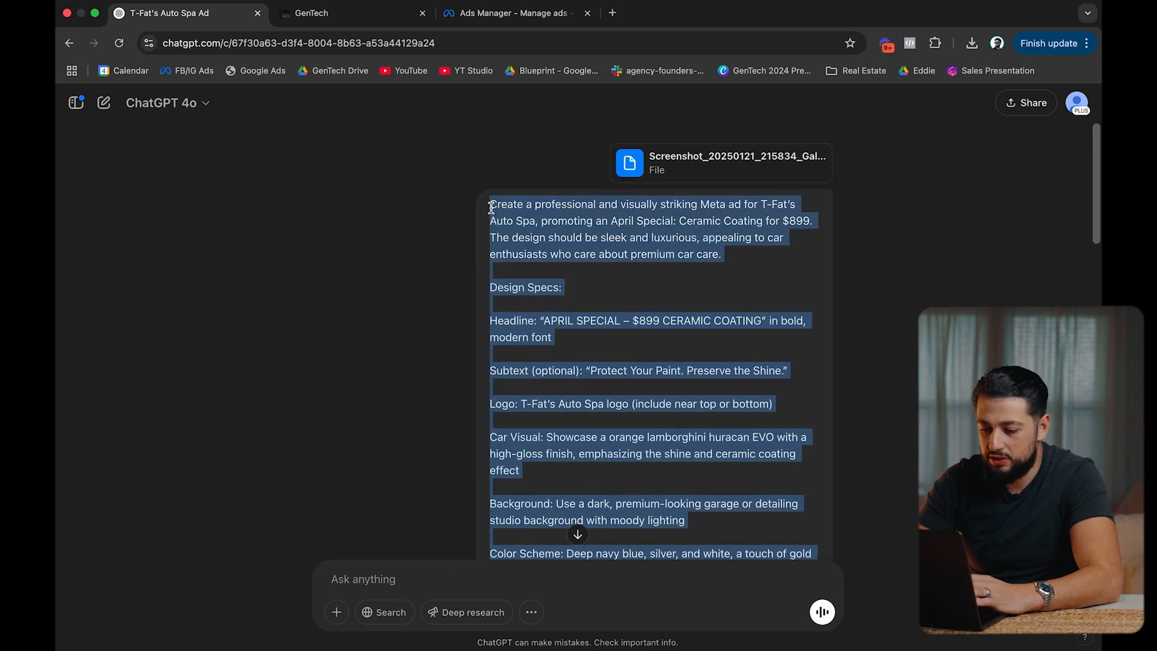
{"action": "key", "text": "cmd+c"}
{"action": "left_click", "coordinate": [351, 579]}
{"action": "key", "text": "cmd+v"}
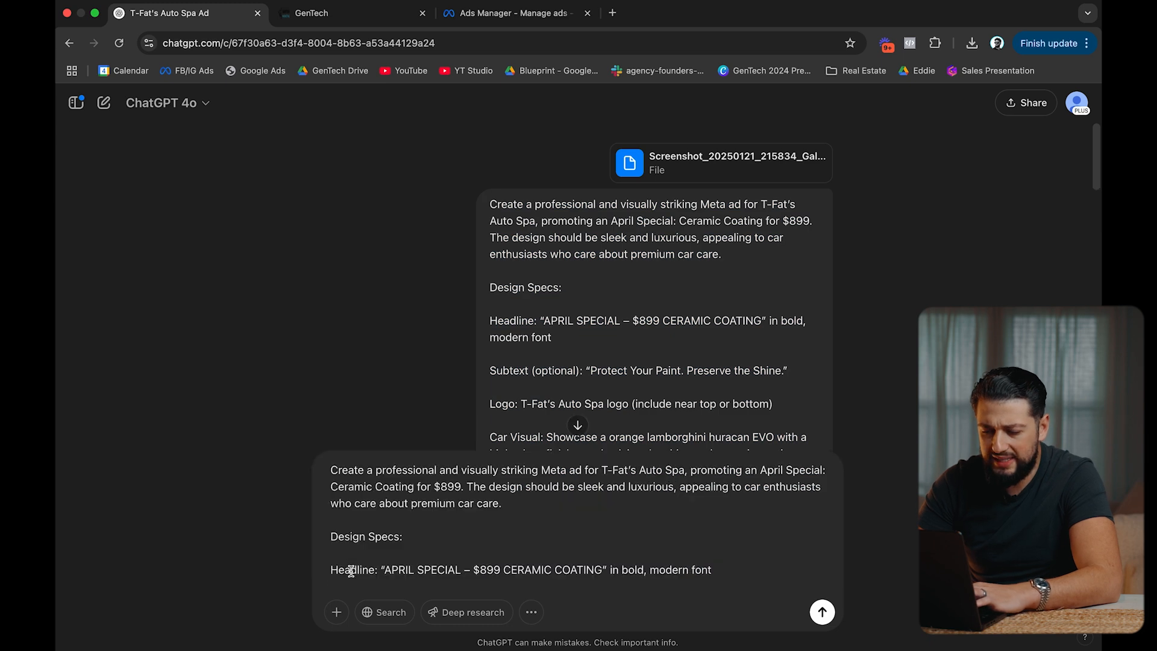
Change 'orange lamborghini huracan EVO' in the prompt to 'red Ferarri f8 with black top'.
{"action": "scroll", "coordinate": [401, 545], "scroll_direction": "down", "scroll_amount": 6}
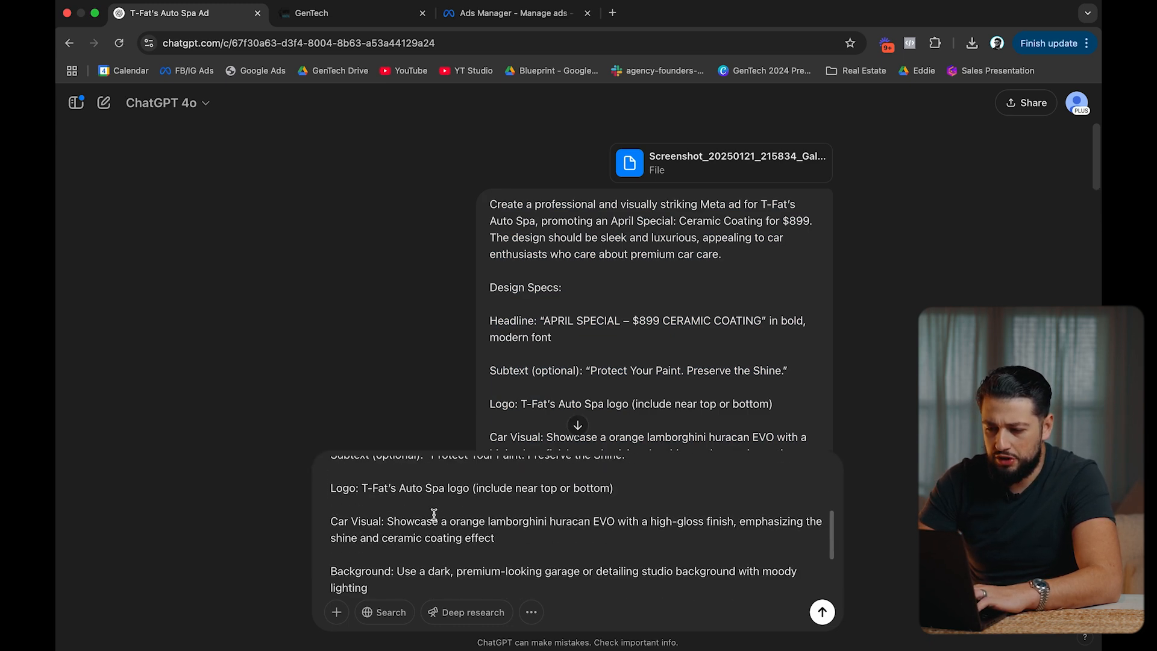
{"action": "scroll", "coordinate": [434, 516], "scroll_direction": "down", "scroll_amount": 2}
{"action": "scroll", "coordinate": [434, 515], "scroll_direction": "up", "scroll_amount": 2}
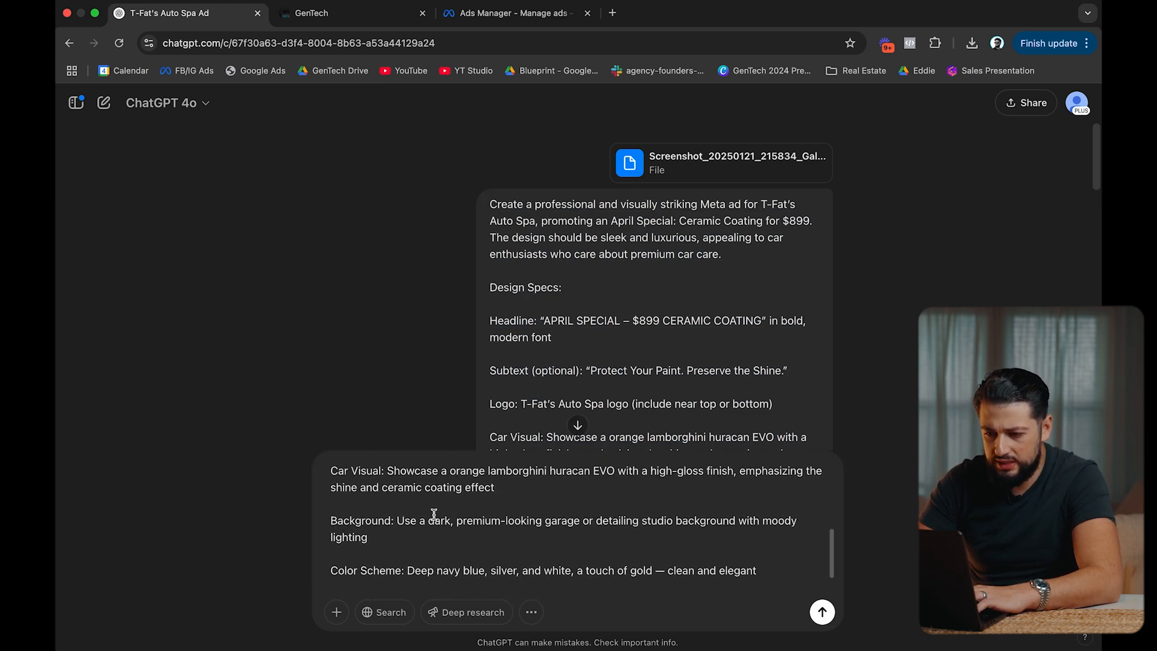
{"action": "double_click", "coordinate": [467, 496]}
{"action": "type", "text": "red"}
{"action": "double_click", "coordinate": [509, 496]}
{"action": "type", "text": "Fer"}
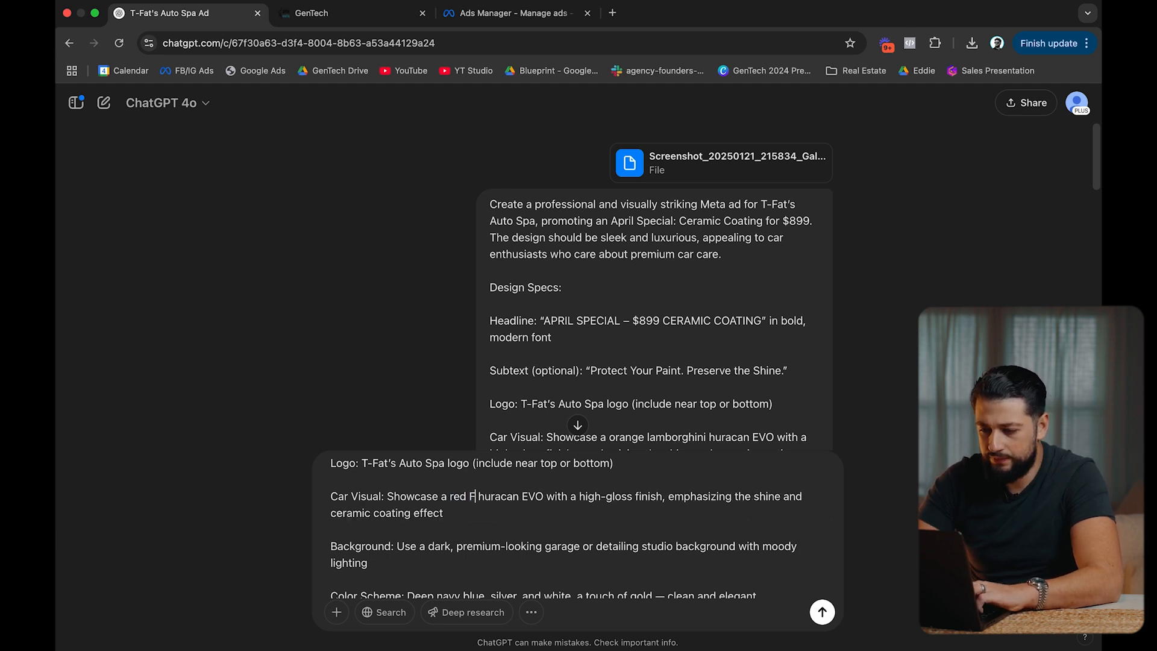
{"action": "type", "text": "arri"}
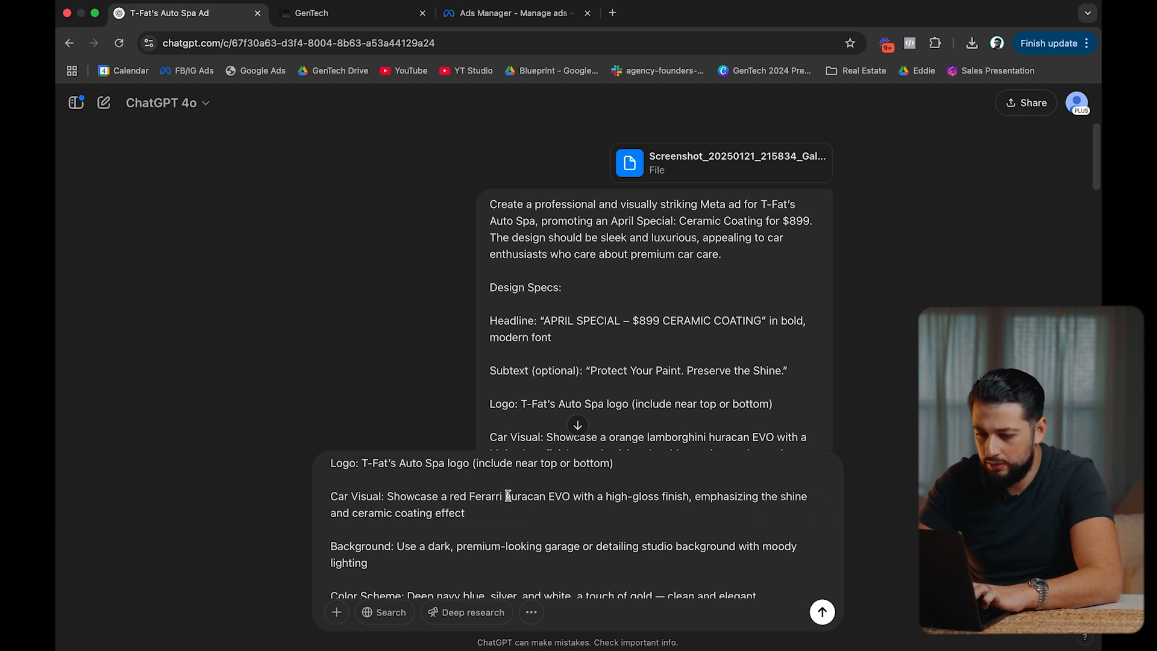
{"action": "left_click_drag", "start_coordinate": [506, 496], "coordinate": [560, 495]}
{"action": "type", "text": "f8"}
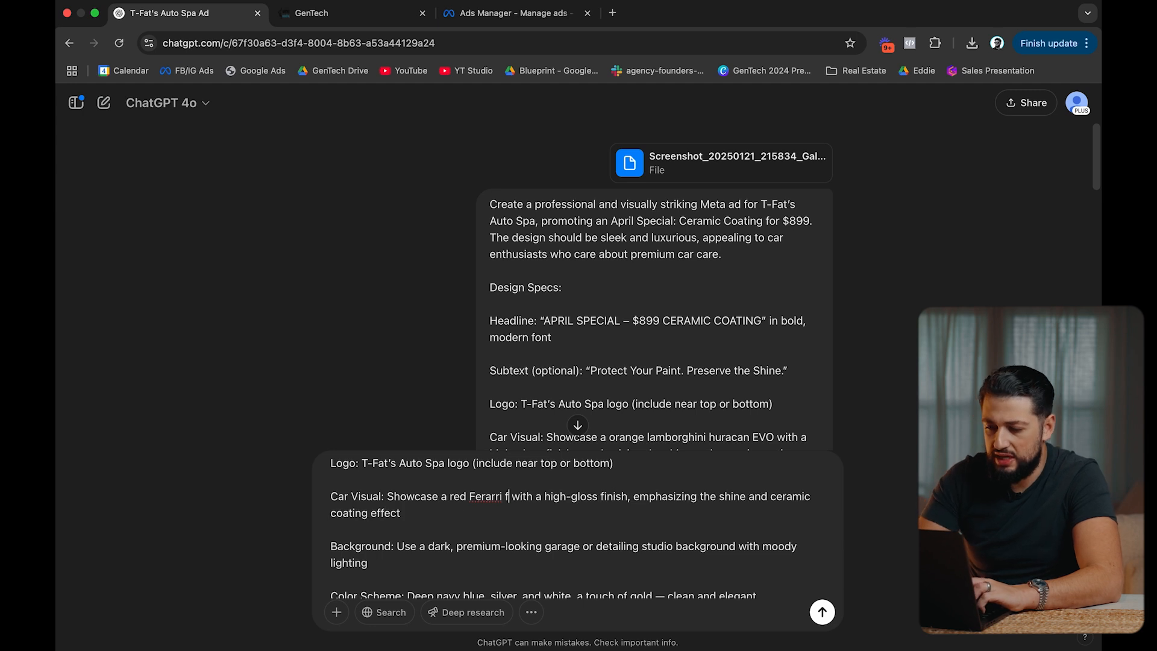
{"action": "type", "text": " with black "}
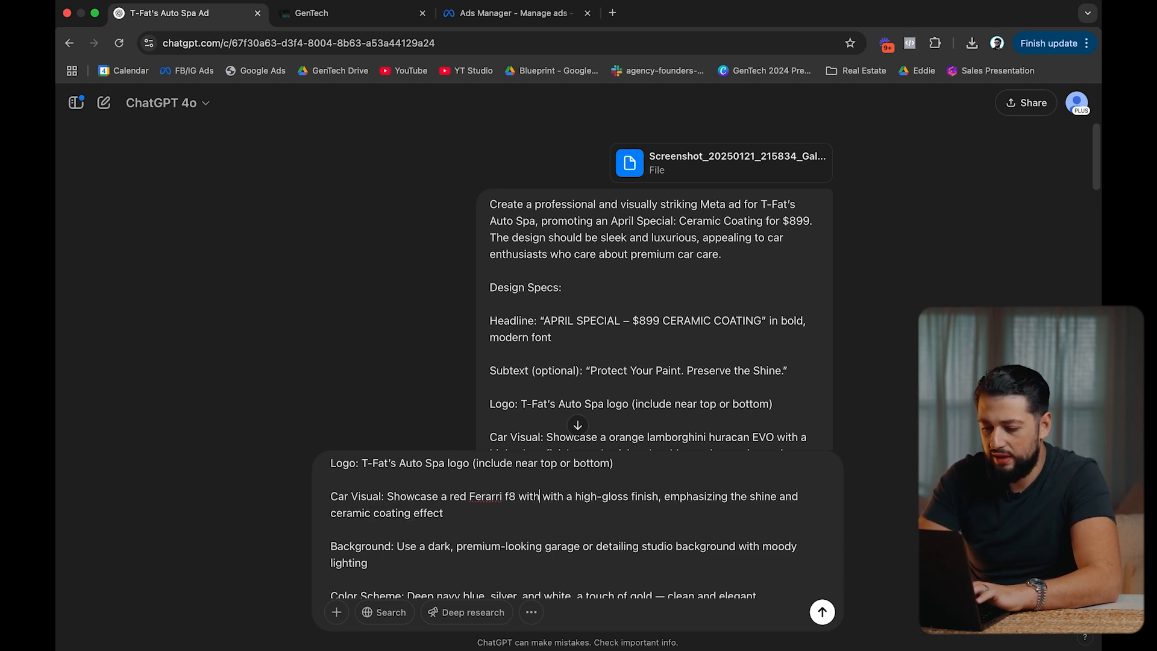
{"action": "type", "text": "top"}
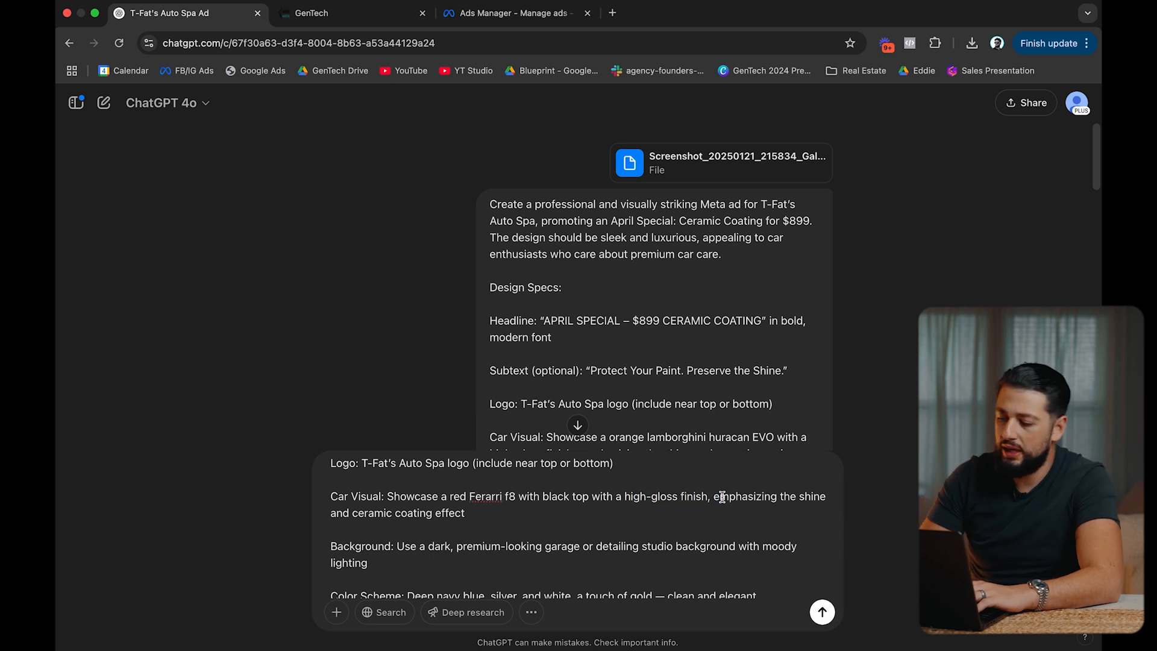
Generate the red Ferrari image, download it, and return to Ads Manager.
{"action": "key", "text": "Return"}
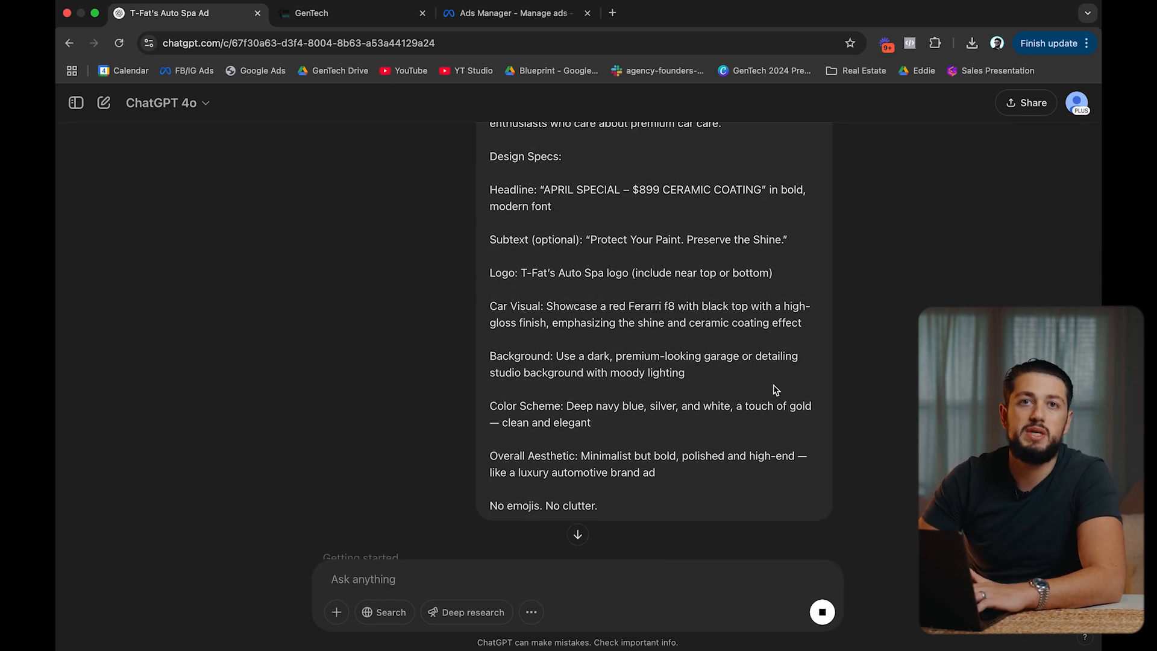
{"action": "scroll", "coordinate": [776, 390], "scroll_direction": "down", "scroll_amount": 6}
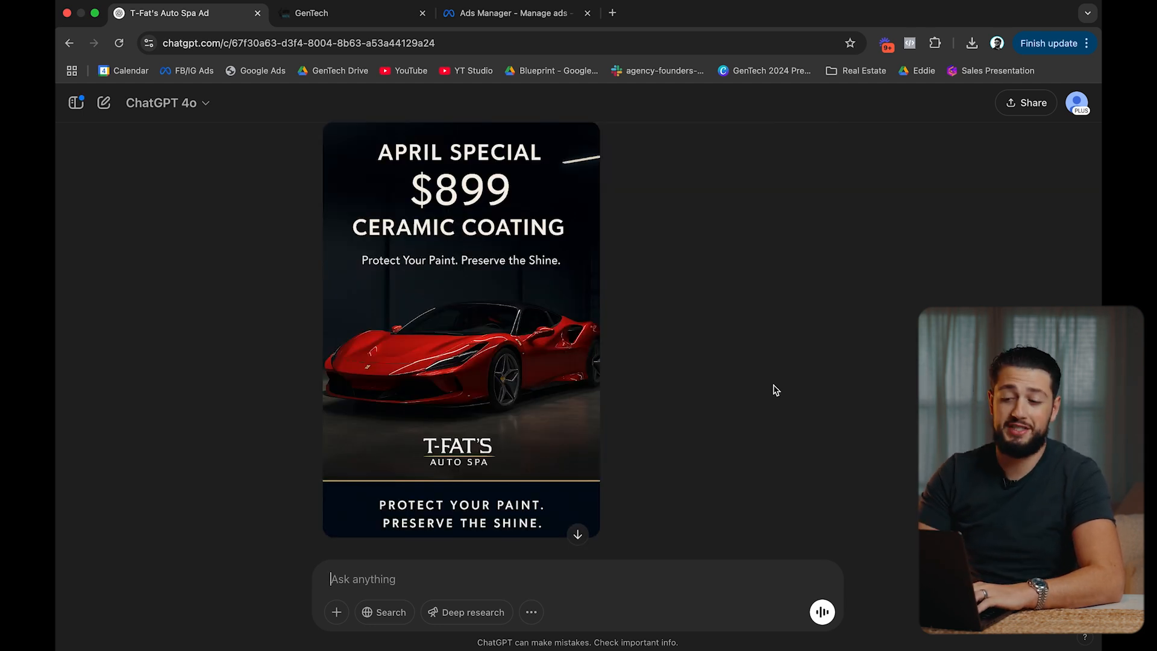
{"action": "left_click", "coordinate": [584, 147]}
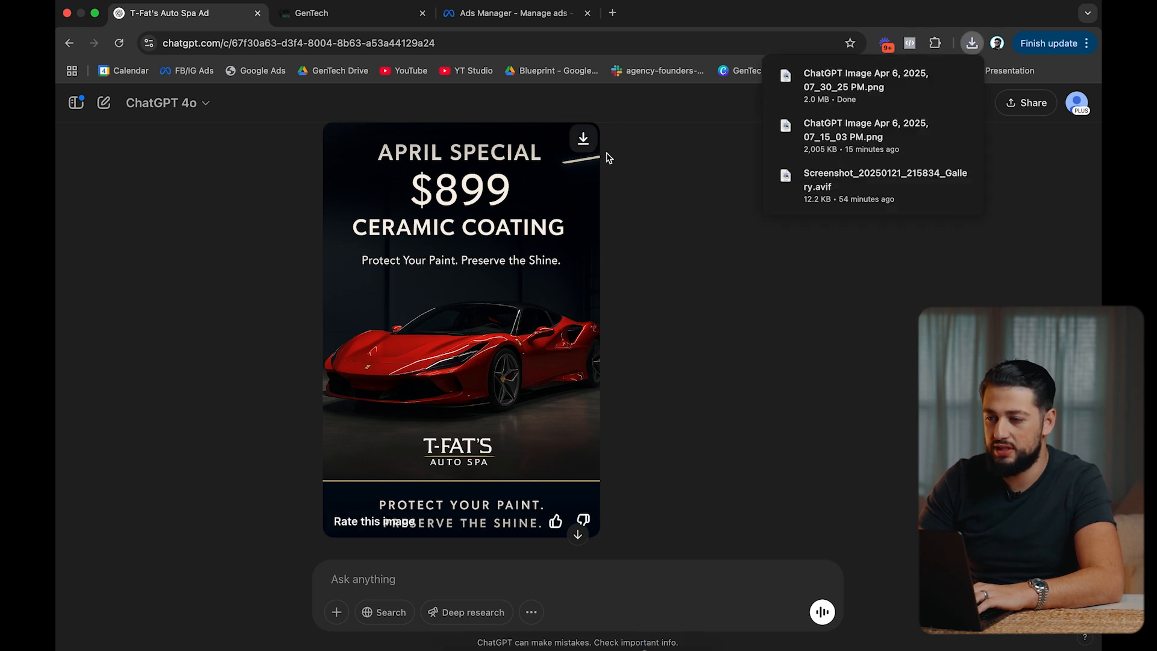
{"action": "left_click", "coordinate": [550, 23]}
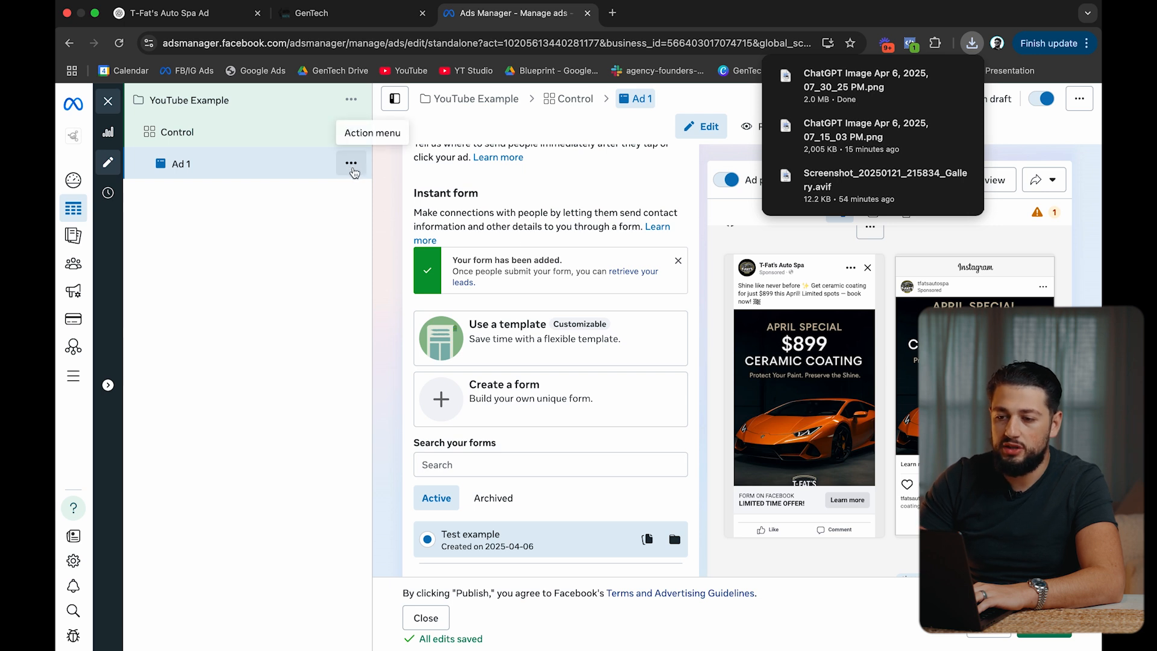
Quick-duplicate Ad 1.
{"action": "left_click", "coordinate": [352, 166]}
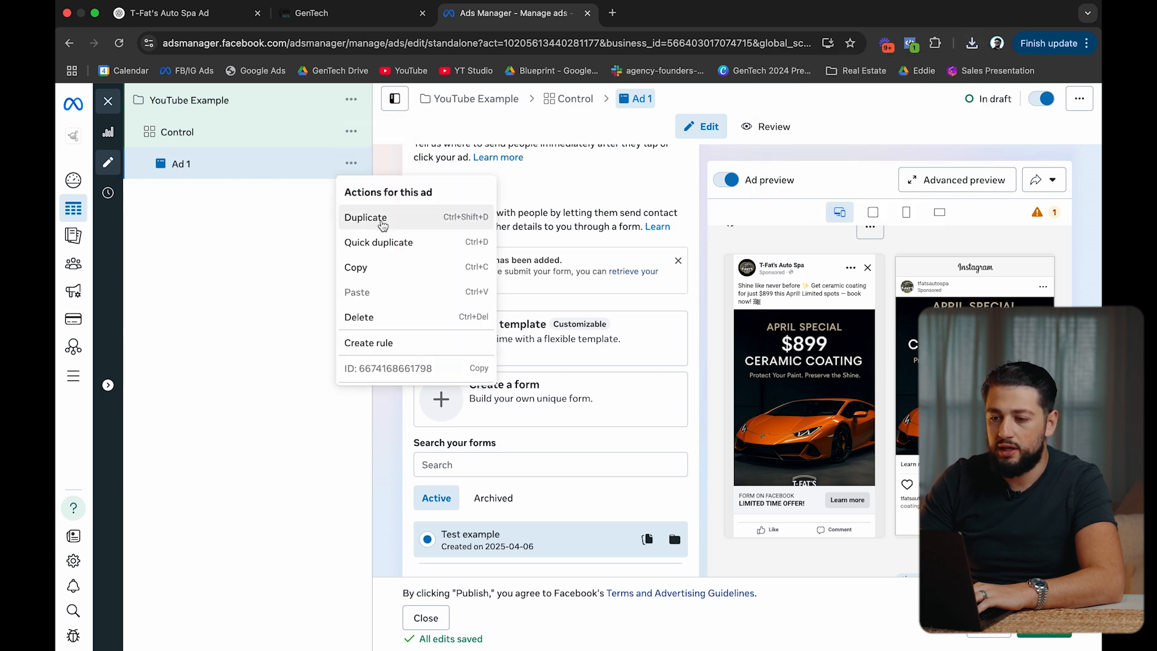
{"action": "left_click", "coordinate": [387, 241]}
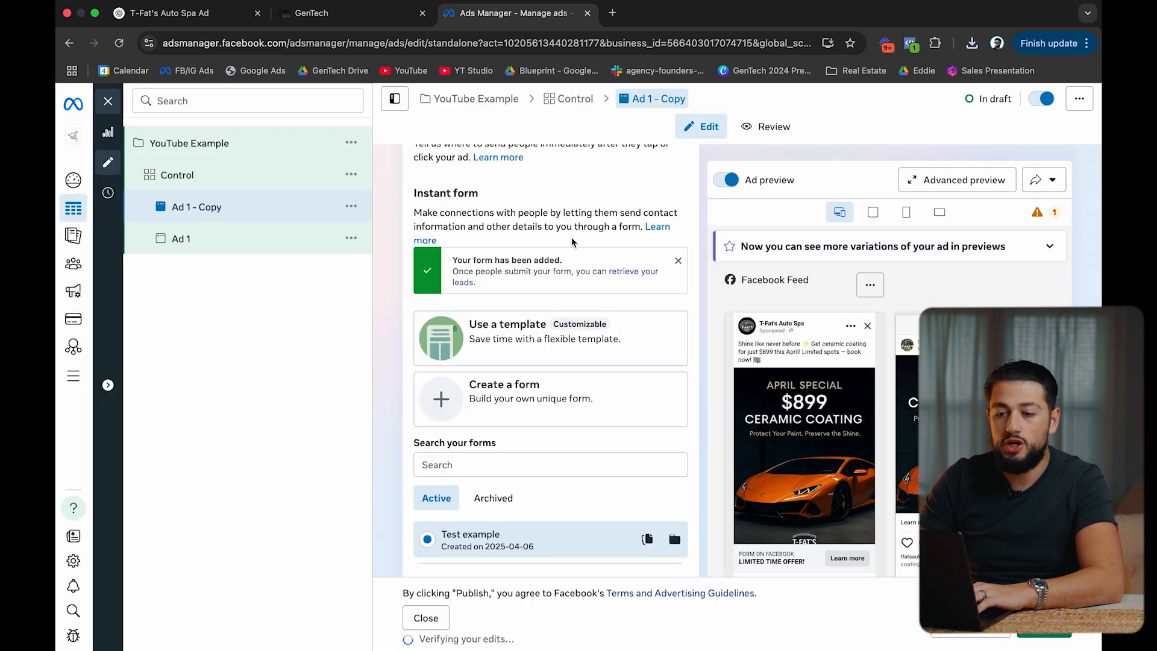
{"action": "scroll", "coordinate": [571, 243], "scroll_direction": "down", "scroll_amount": 15}
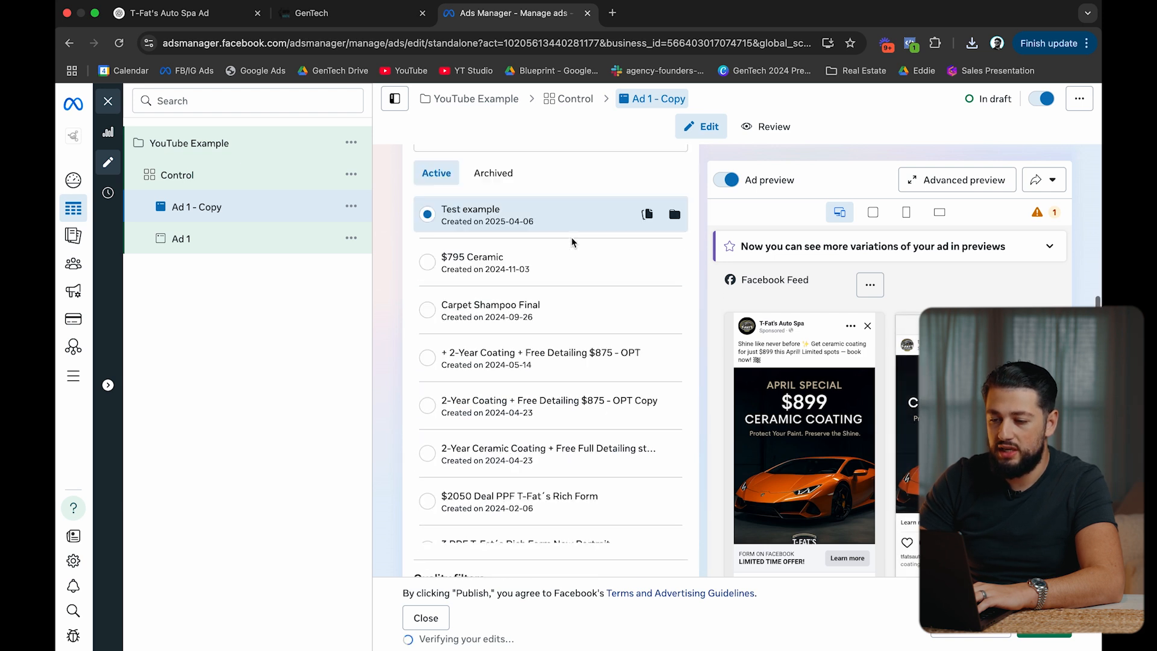
{"action": "scroll", "coordinate": [571, 241], "scroll_direction": "up", "scroll_amount": 4}
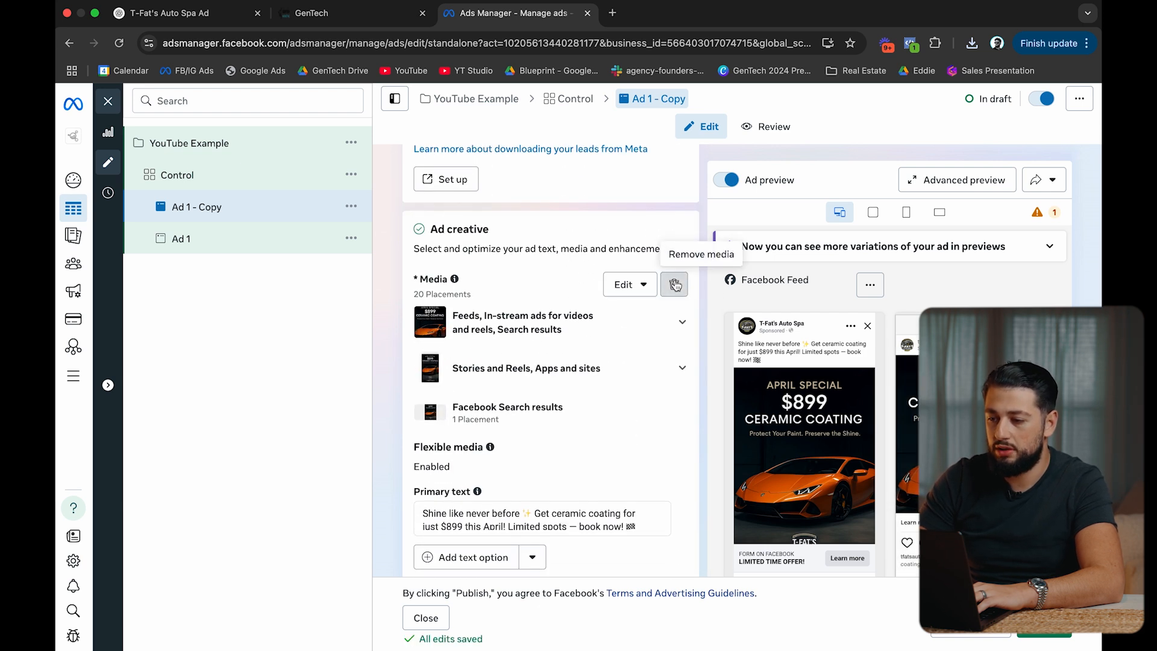
Replace the copy's image by uploading the ChatGPT April Special image.
{"action": "left_click", "coordinate": [674, 282]}
{"action": "left_click", "coordinate": [463, 300]}
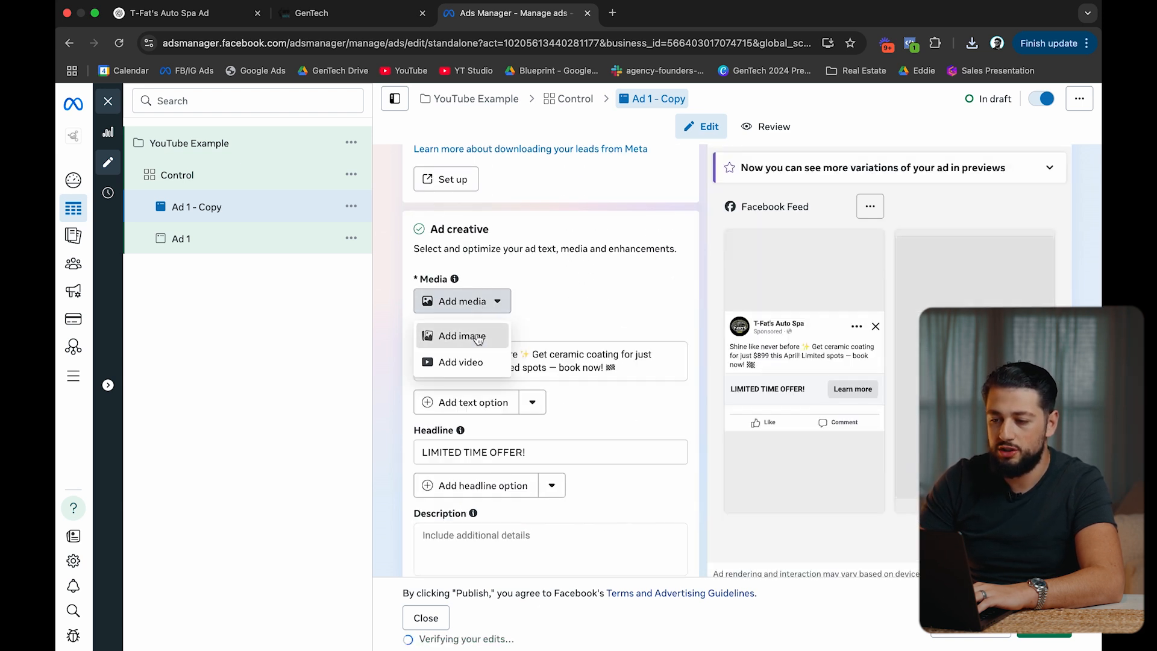
{"action": "left_click", "coordinate": [461, 335]}
{"action": "left_click", "coordinate": [953, 204]}
{"action": "double_click", "coordinate": [453, 302]}
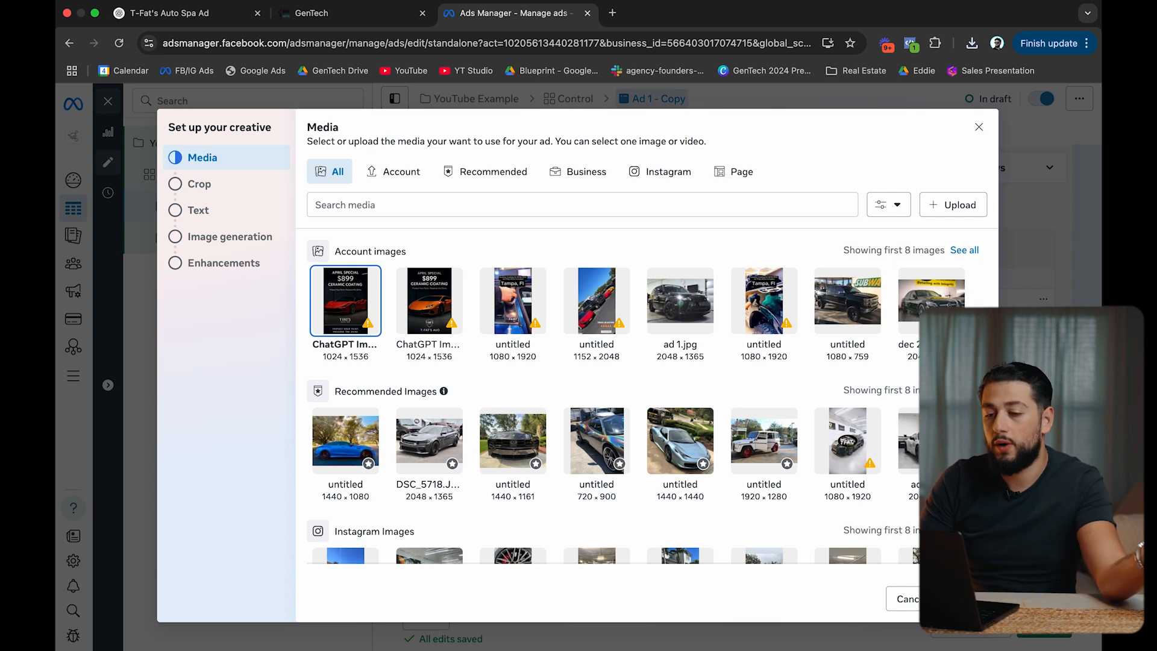
Keep the original crop for vertical placements and skip text, image generation and enhancements.
{"action": "left_click", "coordinate": [966, 598]}
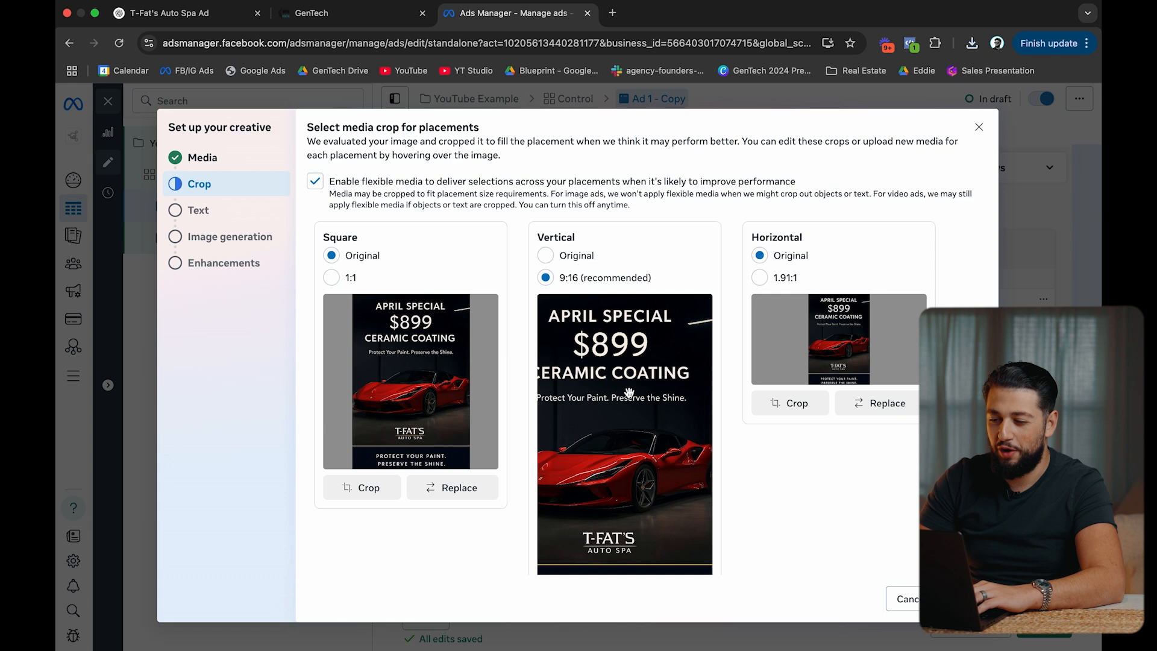
{"action": "left_click", "coordinate": [568, 258]}
{"action": "left_click", "coordinate": [966, 599]}
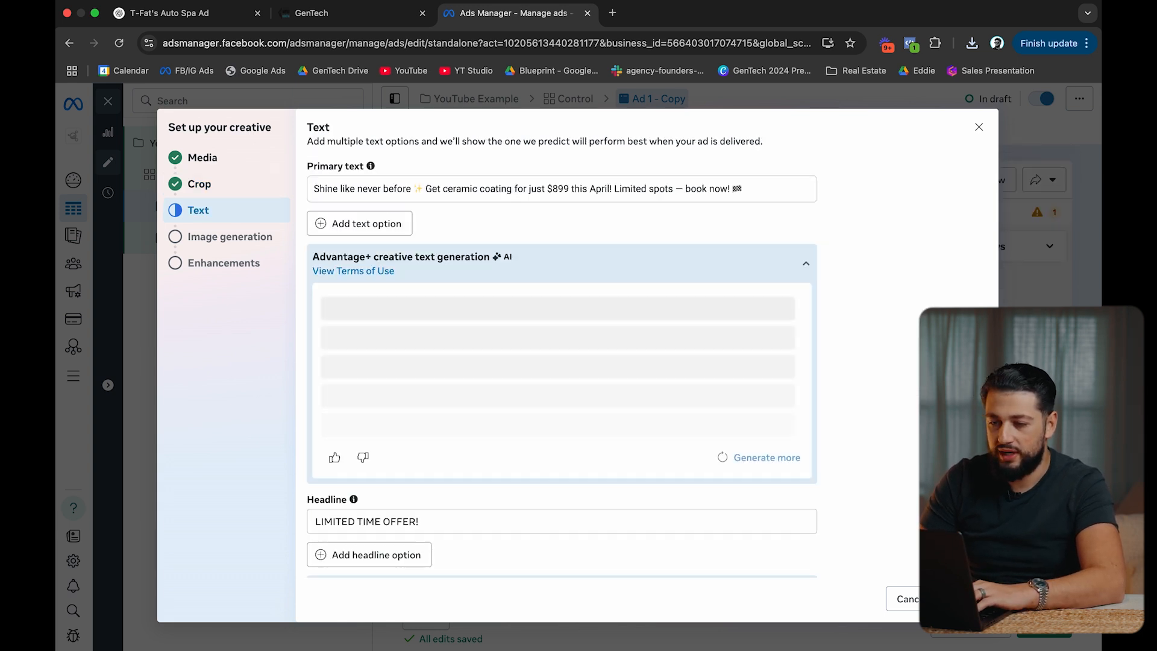
{"action": "left_click", "coordinate": [967, 599]}
{"action": "left_click", "coordinate": [966, 599]}
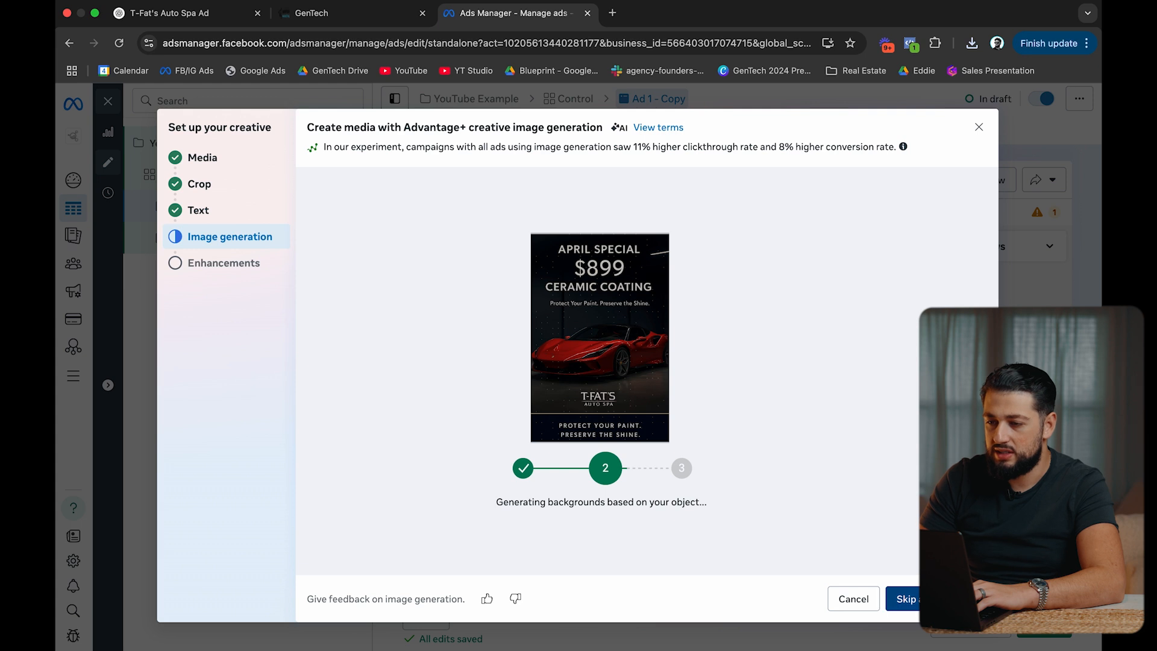
{"action": "left_click", "coordinate": [966, 599]}
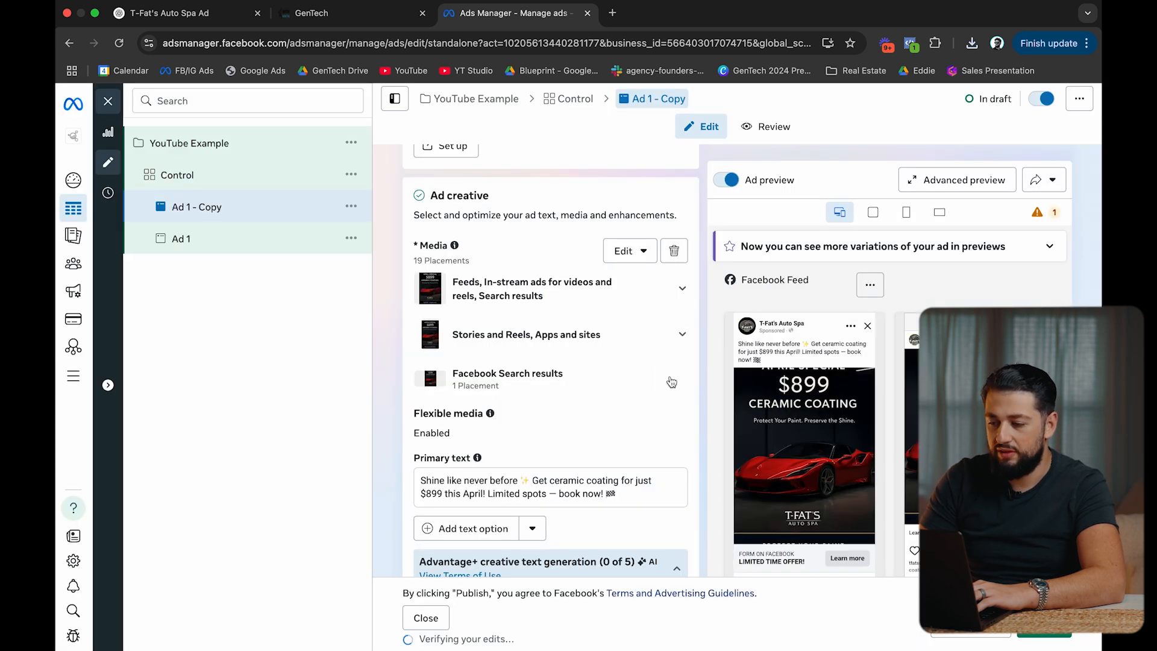
Crop the Feeds placement image to Square 1:1.
{"action": "mouse_move", "coordinate": [651, 339]}
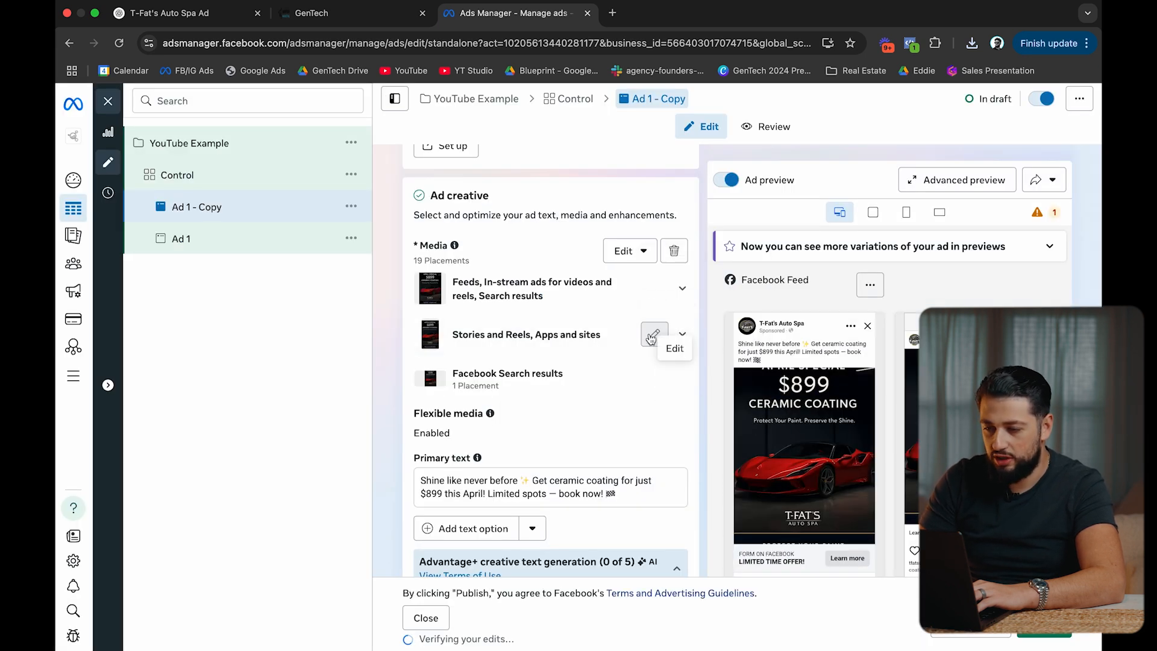
{"action": "left_click", "coordinate": [650, 283]}
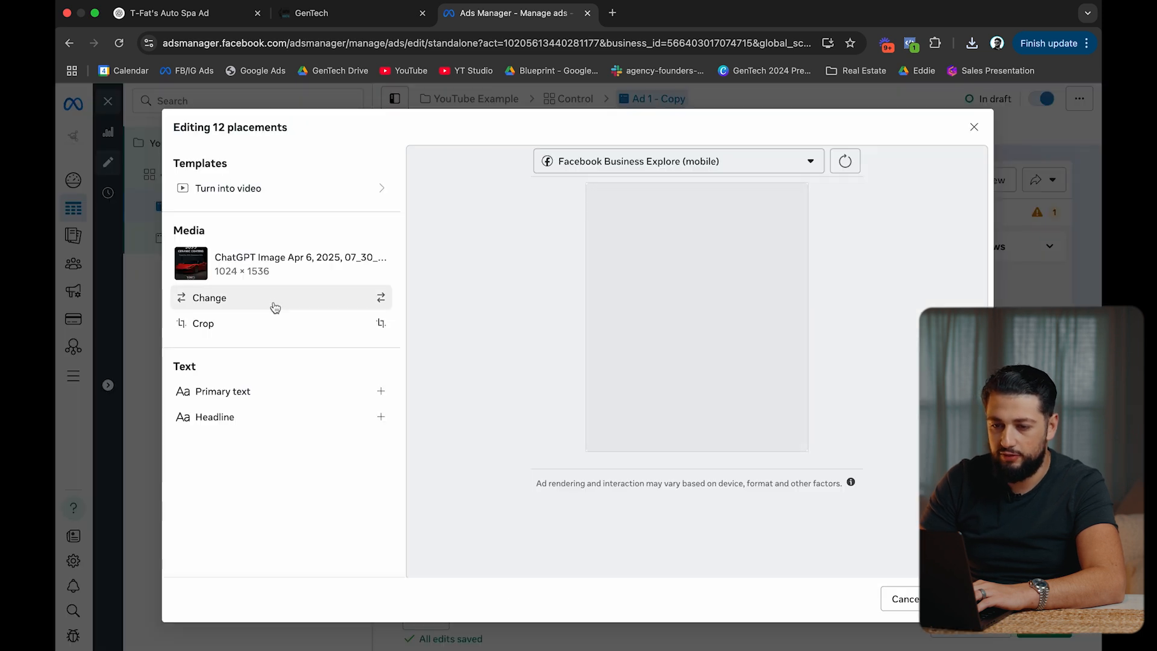
{"action": "left_click", "coordinate": [277, 324]}
{"action": "left_click", "coordinate": [522, 374]}
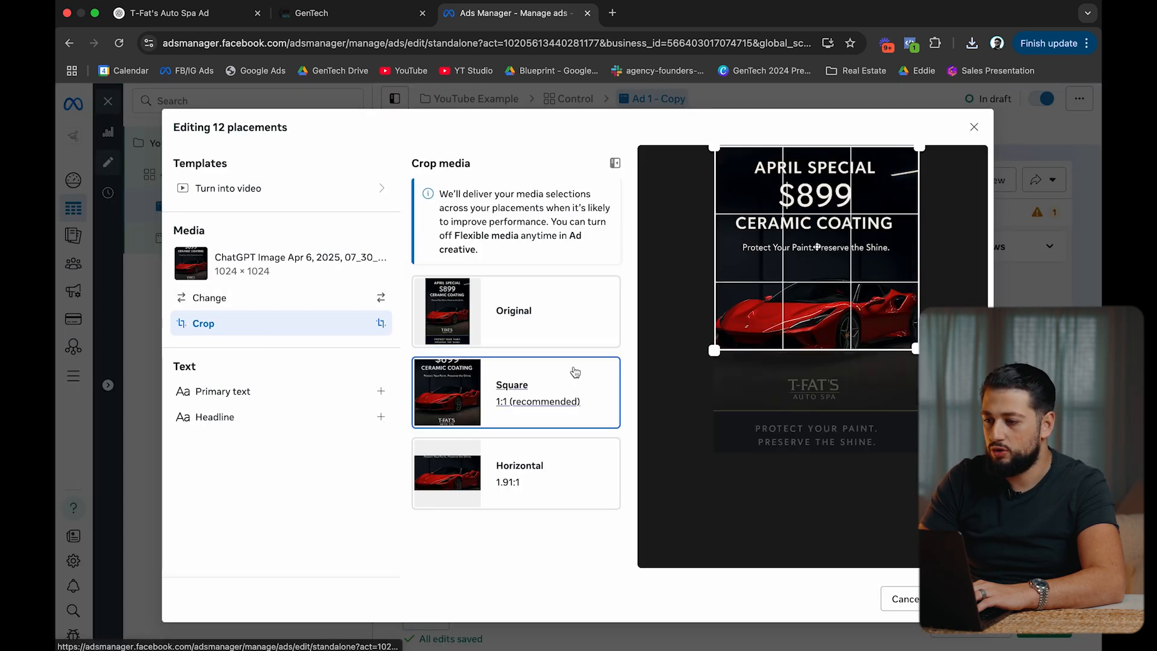
{"action": "left_click_drag", "start_coordinate": [856, 309], "coordinate": [863, 300]}
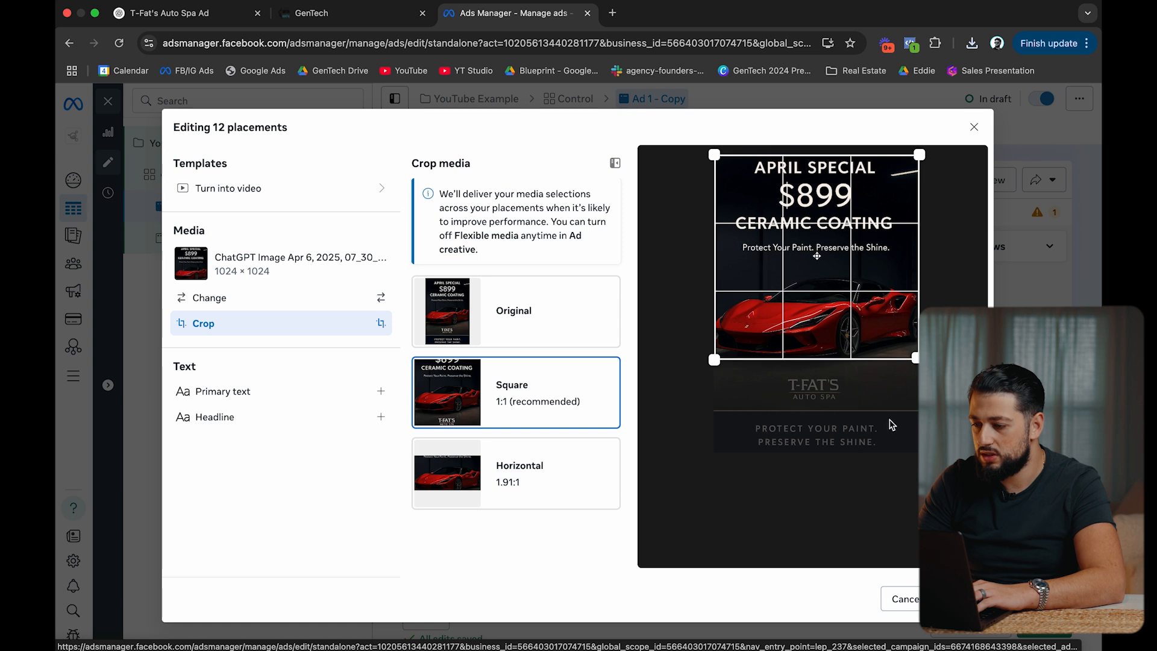
{"action": "left_click", "coordinate": [961, 599]}
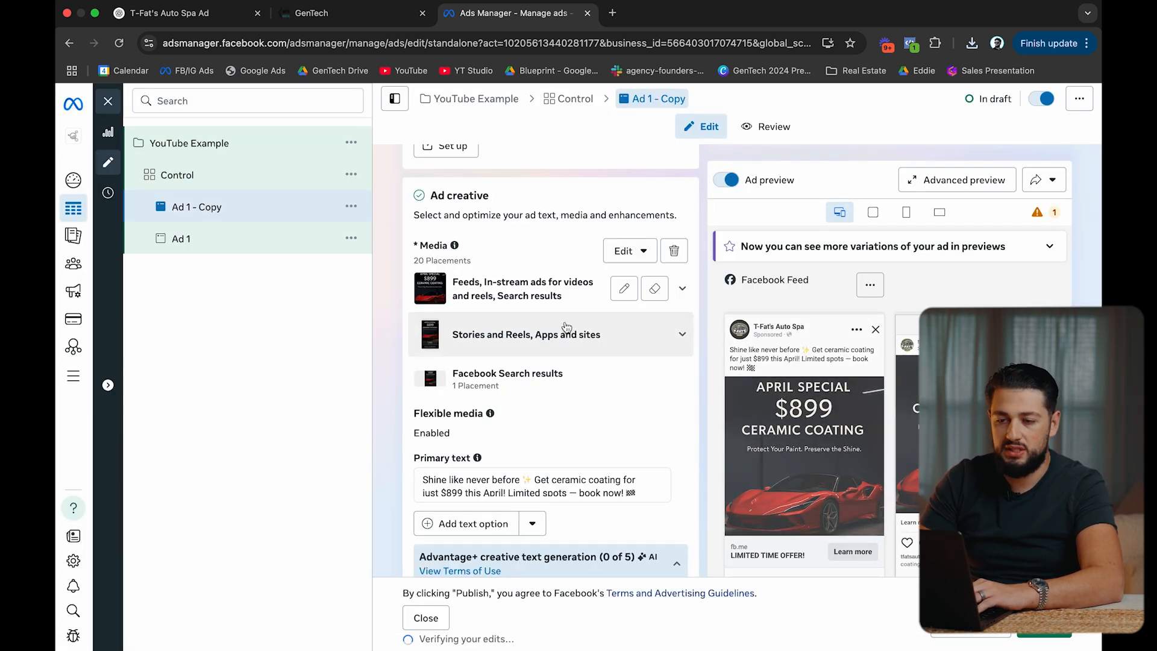
Rename the copied ad to 'Ad 2'.
{"action": "scroll", "coordinate": [518, 253], "scroll_direction": "up", "scroll_amount": 10}
{"action": "left_click", "coordinate": [490, 200]}
{"action": "left_click_drag", "start_coordinate": [509, 201], "coordinate": [436, 202]}
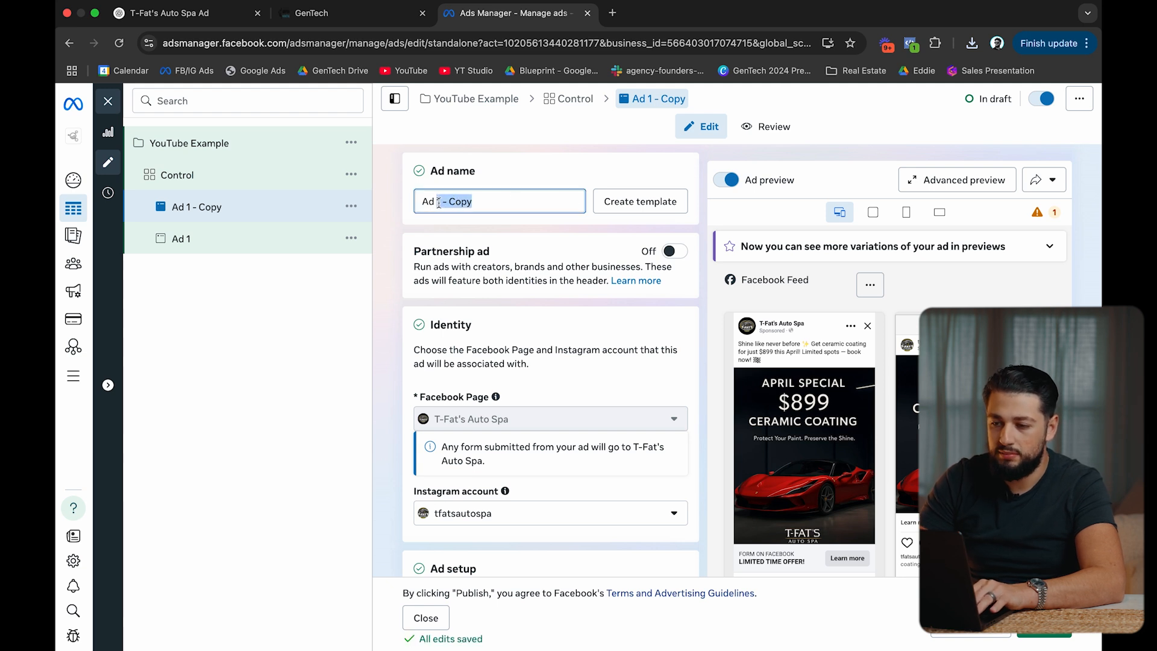
{"action": "type", "text": "2"}
{"action": "left_click", "coordinate": [500, 167]}
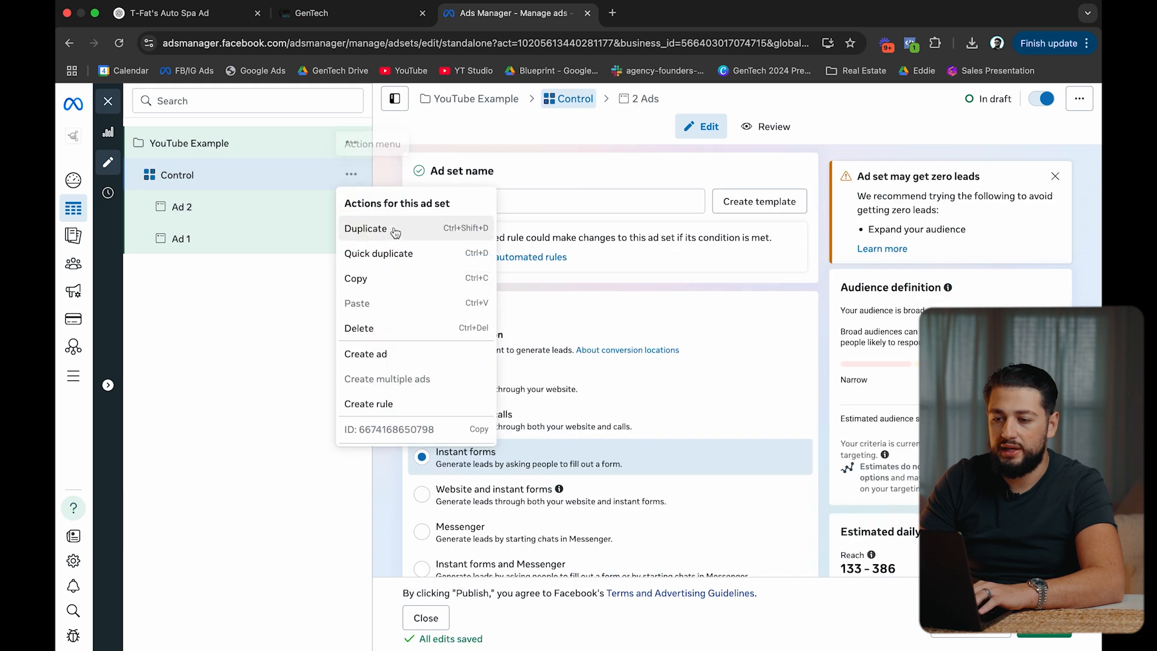
Quick-duplicate the Control ad set and add the High-net-worth individual interest to its targeting.
{"action": "left_click", "coordinate": [391, 255]}
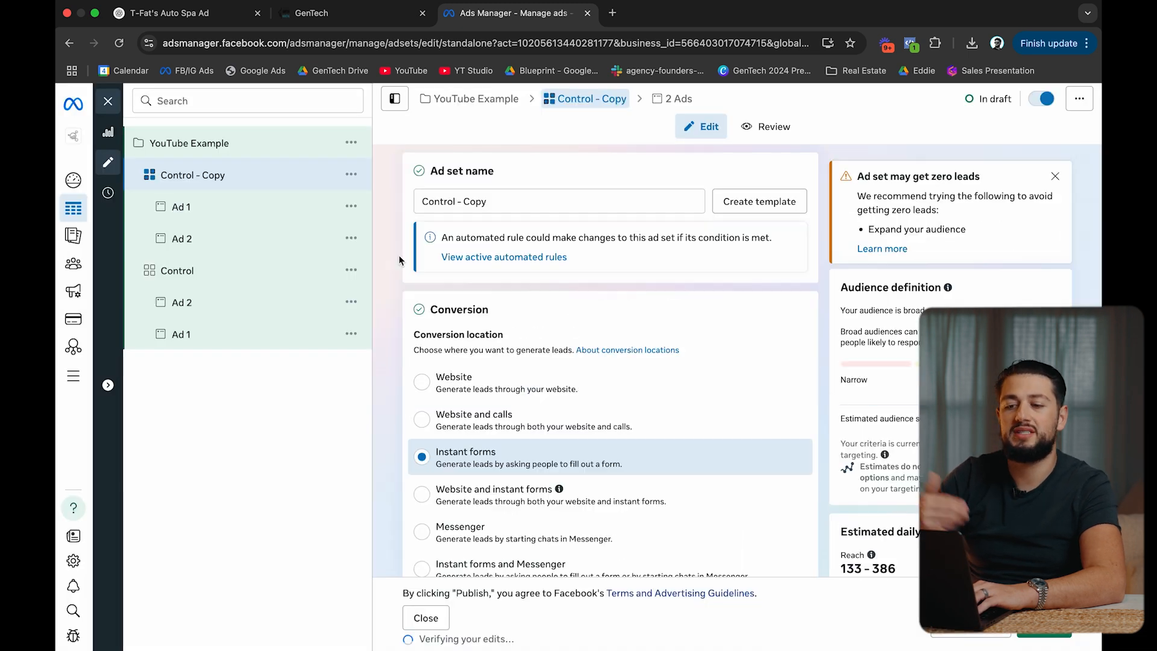
{"action": "scroll", "coordinate": [399, 260], "scroll_direction": "down", "scroll_amount": 10}
{"action": "scroll", "coordinate": [399, 261], "scroll_direction": "down", "scroll_amount": 10}
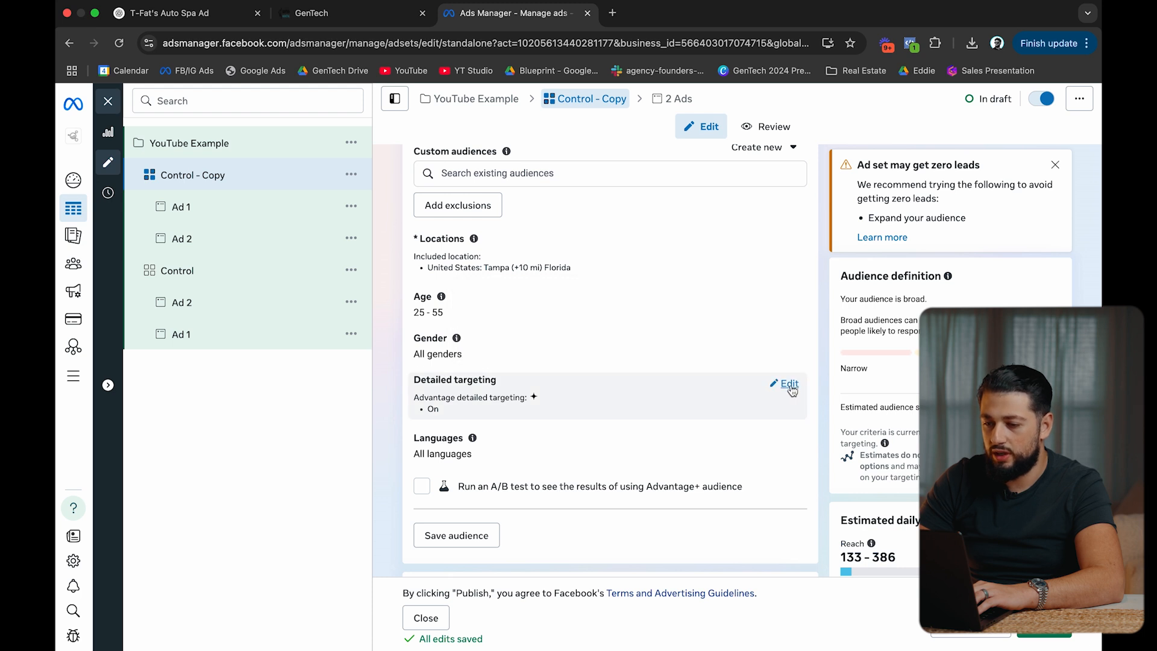
{"action": "left_click", "coordinate": [791, 390]}
{"action": "left_click", "coordinate": [656, 414]}
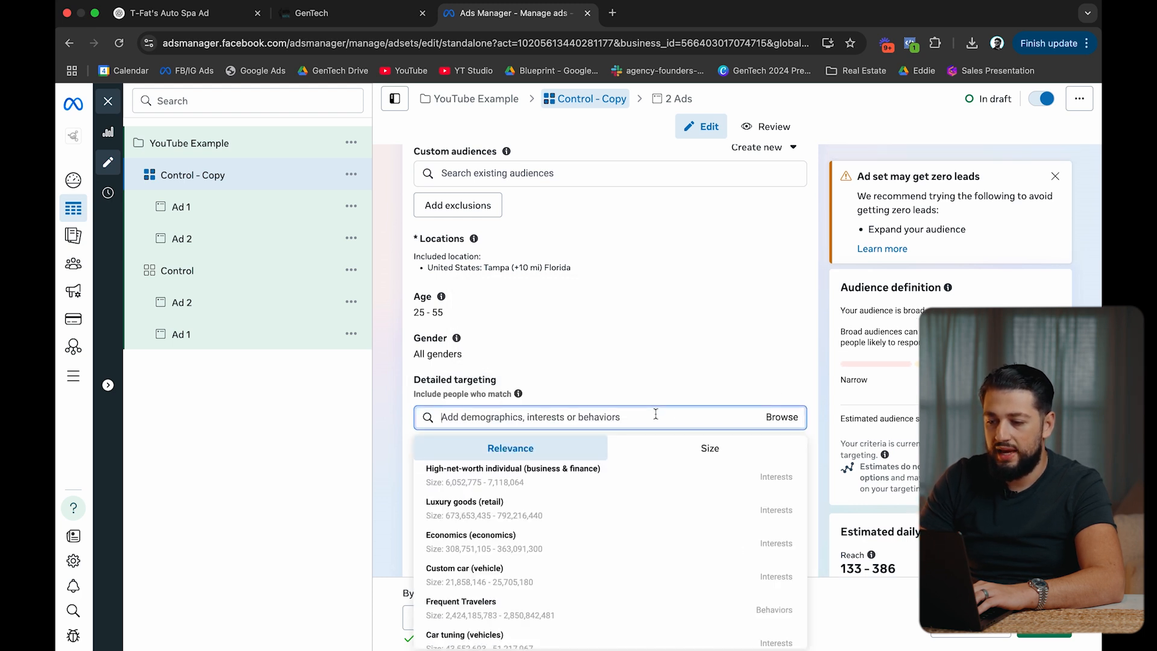
{"action": "left_click", "coordinate": [505, 475]}
Rename the copied ad set to the High-net-worth individual interest name.
{"action": "left_click_drag", "start_coordinate": [663, 442], "coordinate": [424, 443]}
{"action": "scroll", "coordinate": [615, 400], "scroll_direction": "up", "scroll_amount": 20}
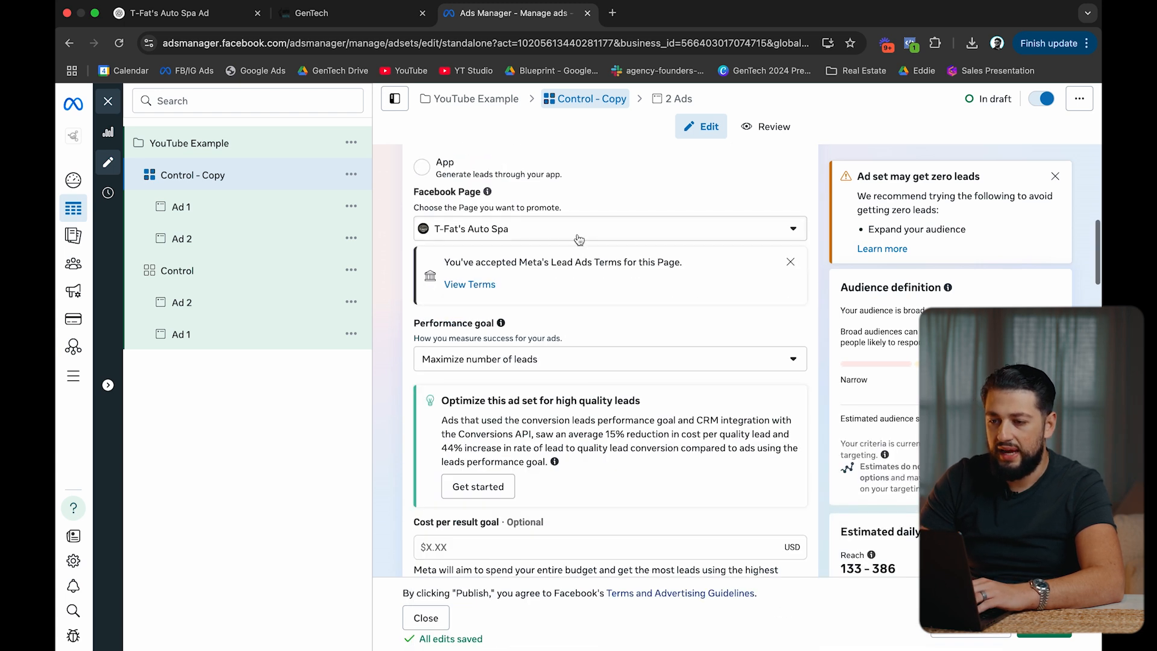
{"action": "left_click", "coordinate": [533, 201]}
{"action": "key", "text": "super+a"}
{"action": "key", "text": "super+v"}
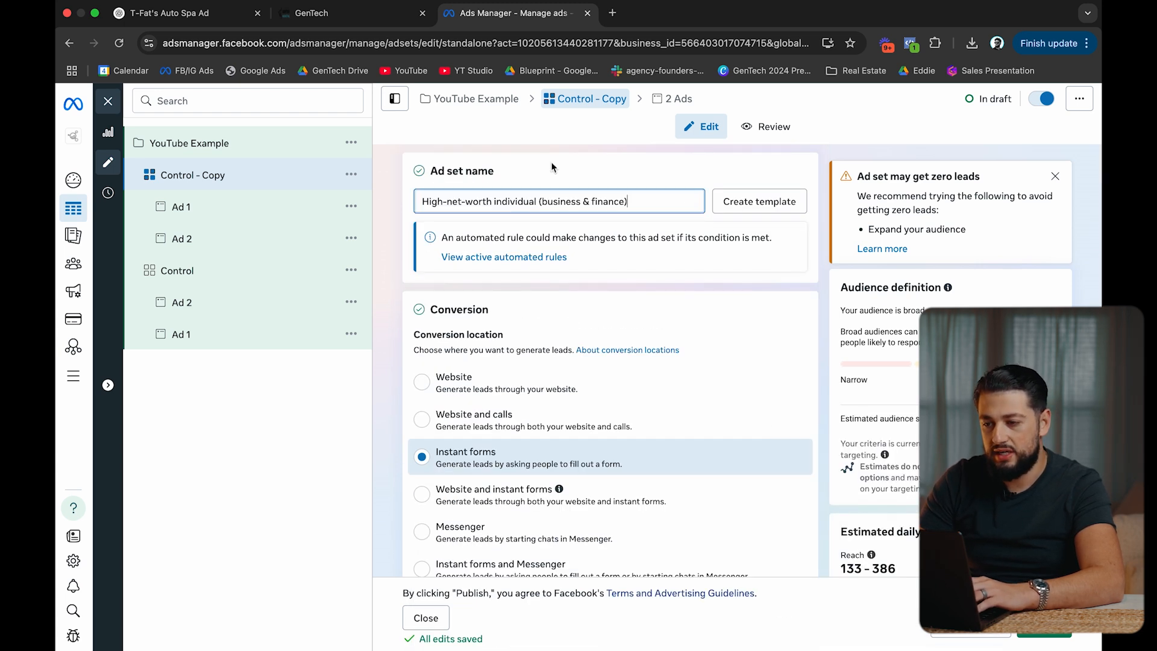
Duplicate the high-net-worth ad set and swap its interest for Ford Motor Company (vehicles).
{"action": "left_click", "coordinate": [352, 174]}
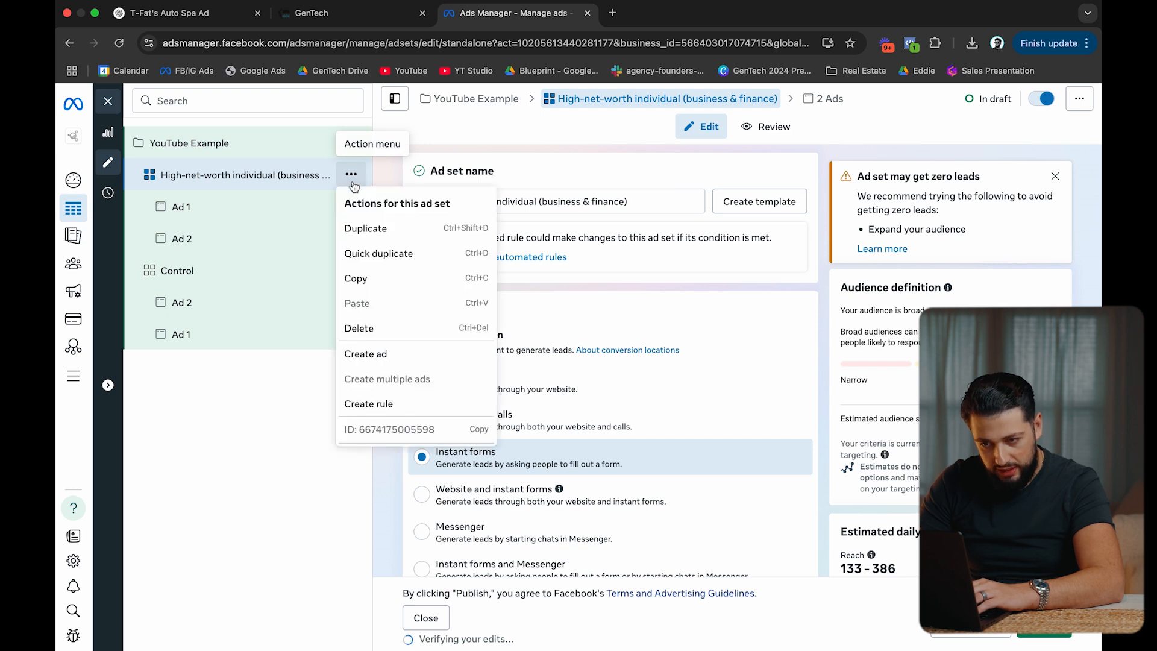
{"action": "left_click", "coordinate": [405, 254]}
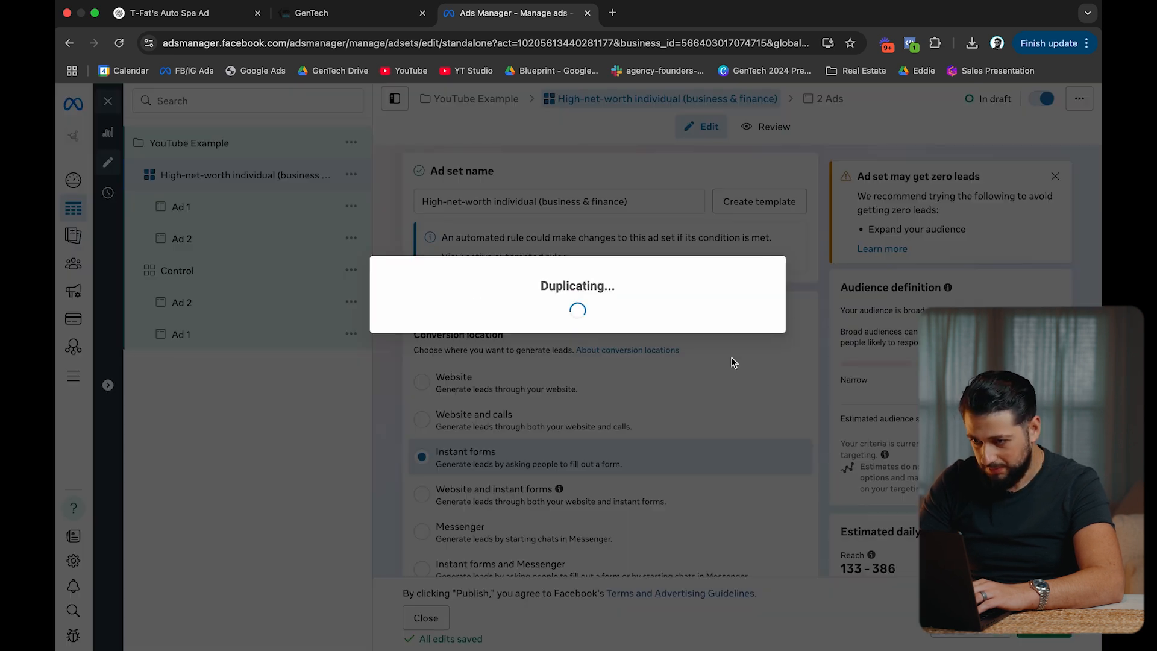
{"action": "scroll", "coordinate": [710, 369], "scroll_direction": "down", "scroll_amount": 15}
{"action": "scroll", "coordinate": [709, 371], "scroll_direction": "down", "scroll_amount": 8}
{"action": "left_click", "coordinate": [788, 335]}
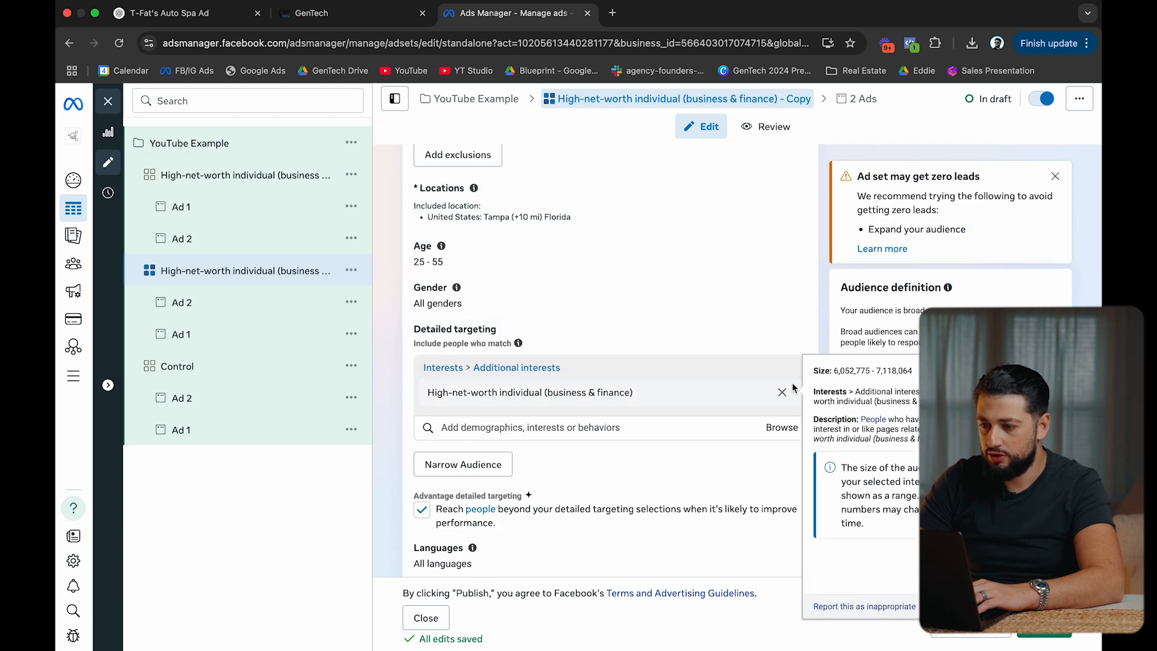
{"action": "left_click", "coordinate": [782, 393]}
{"action": "left_click", "coordinate": [524, 368]}
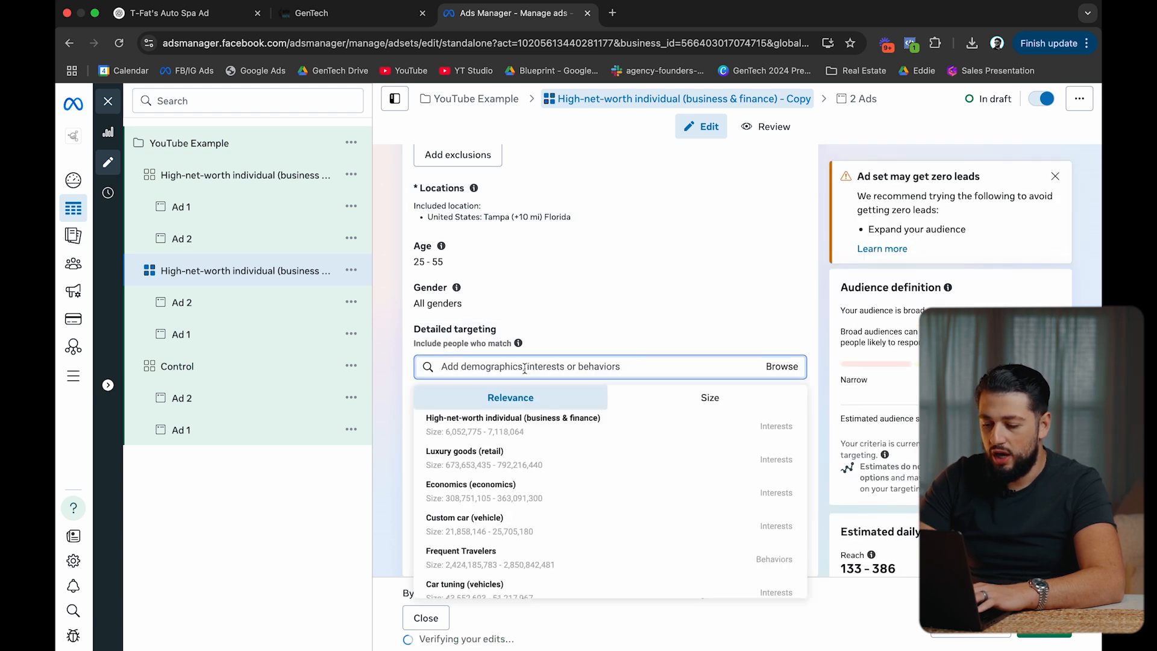
{"action": "type", "text": "ford"}
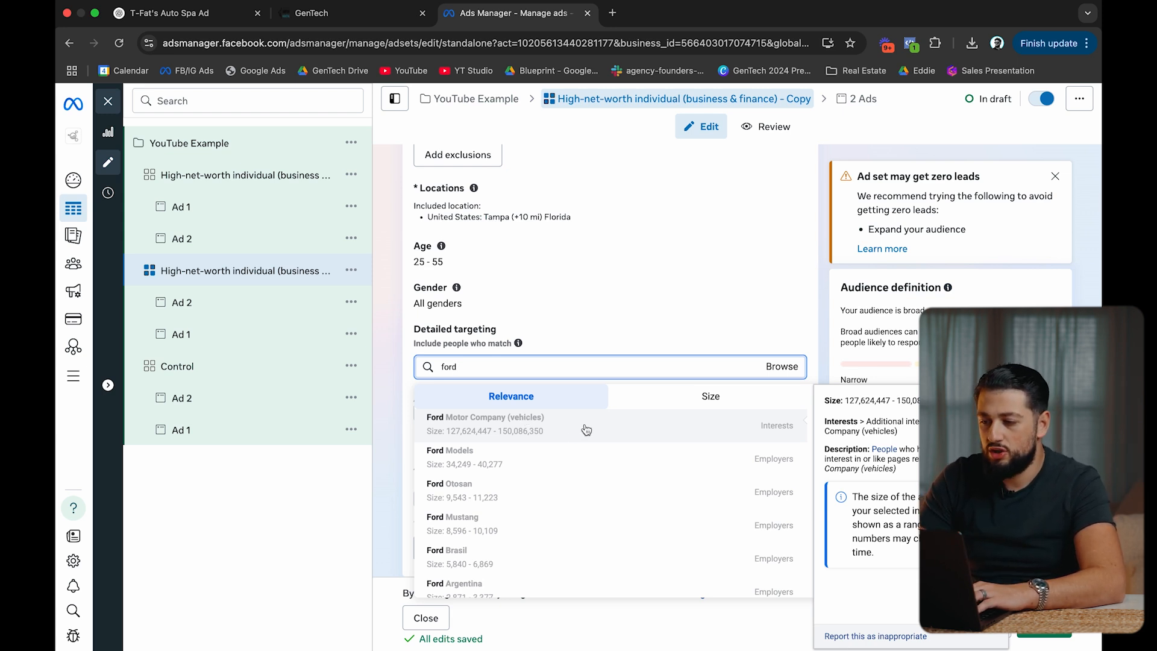
{"action": "left_click", "coordinate": [450, 427]}
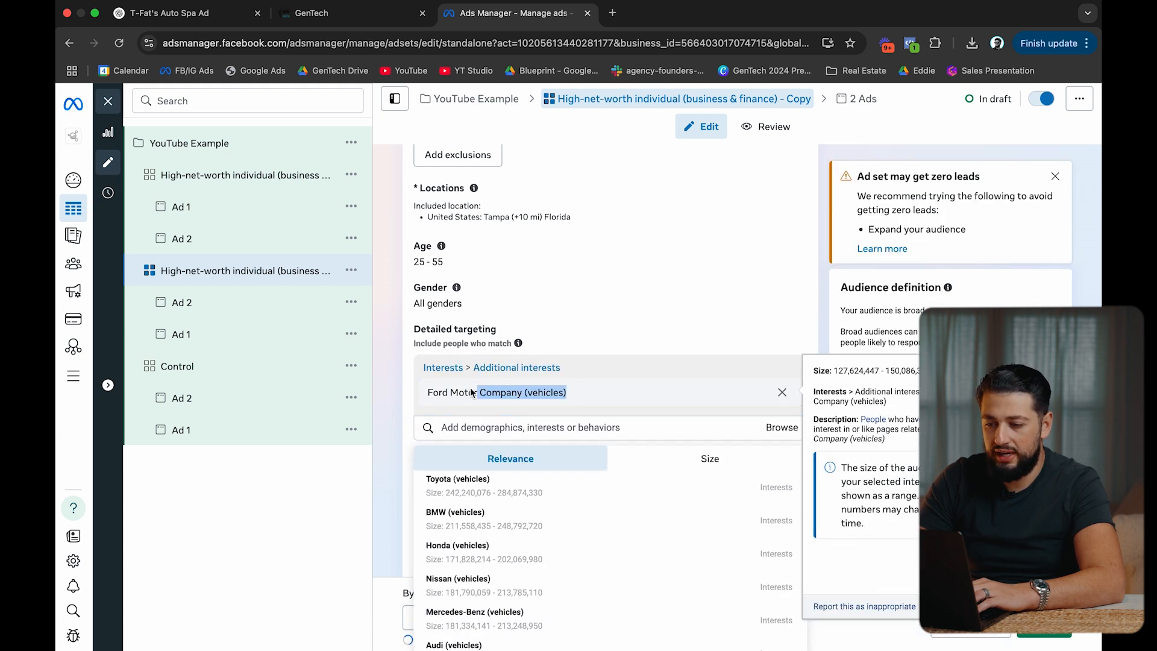
Rename the new ad set to Ford Motor Company (vehicles).
{"action": "scroll", "coordinate": [536, 271], "scroll_direction": "up", "scroll_amount": 15}
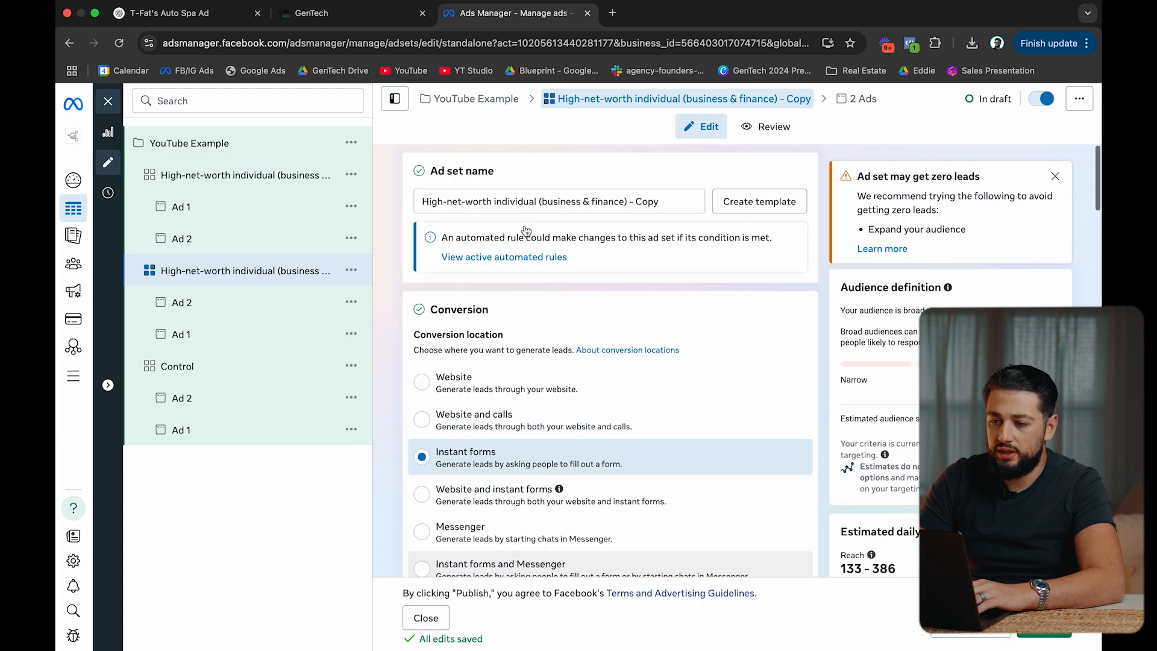
{"action": "triple_click", "coordinate": [546, 203]}
{"action": "key", "text": "super+v"}
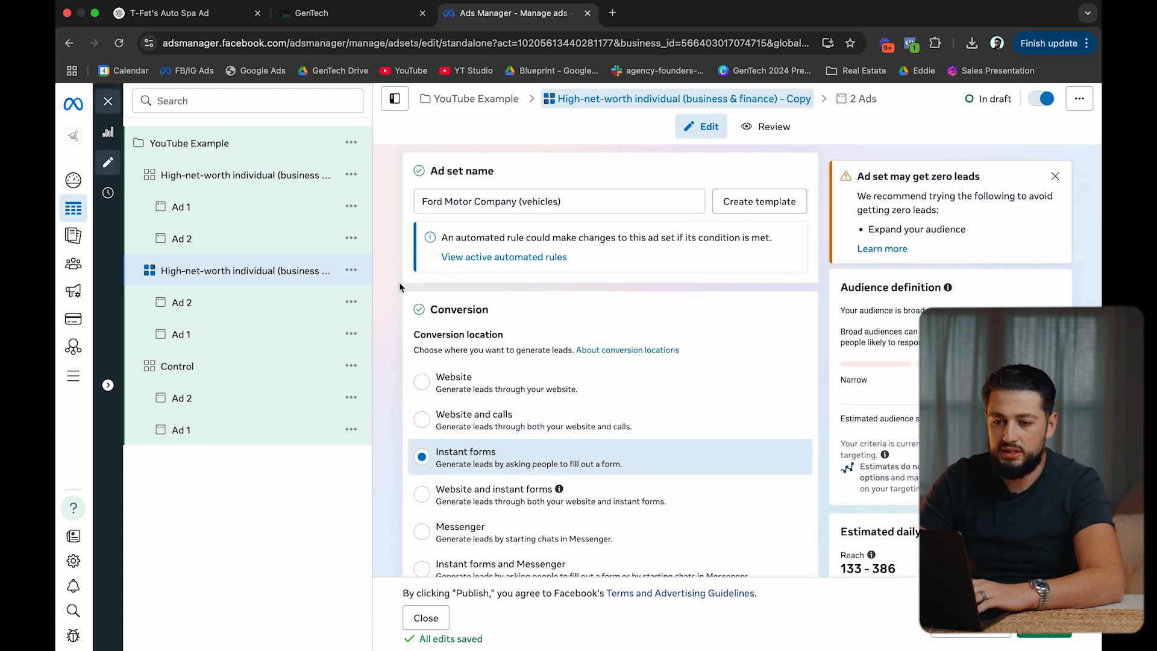
{"action": "left_click", "coordinate": [351, 270]}
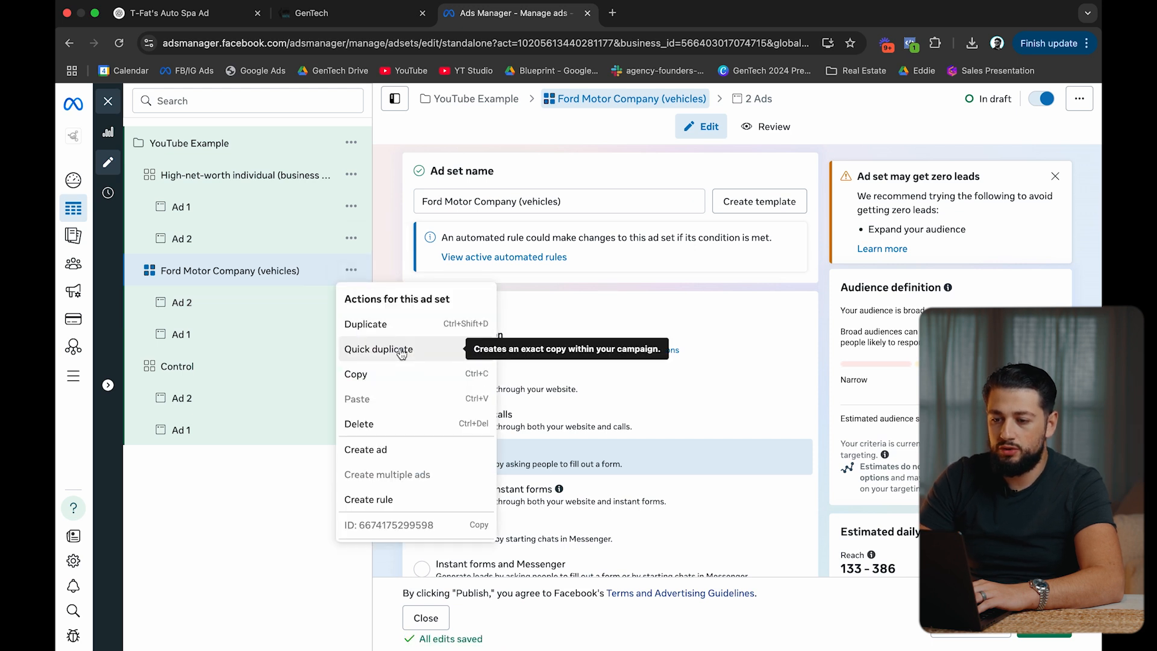
Duplicate the Ford ad set and replace its interest with BMW (vehicles).
{"action": "left_click", "coordinate": [402, 349]}
{"action": "scroll", "coordinate": [579, 294], "scroll_direction": "down", "scroll_amount": 15}
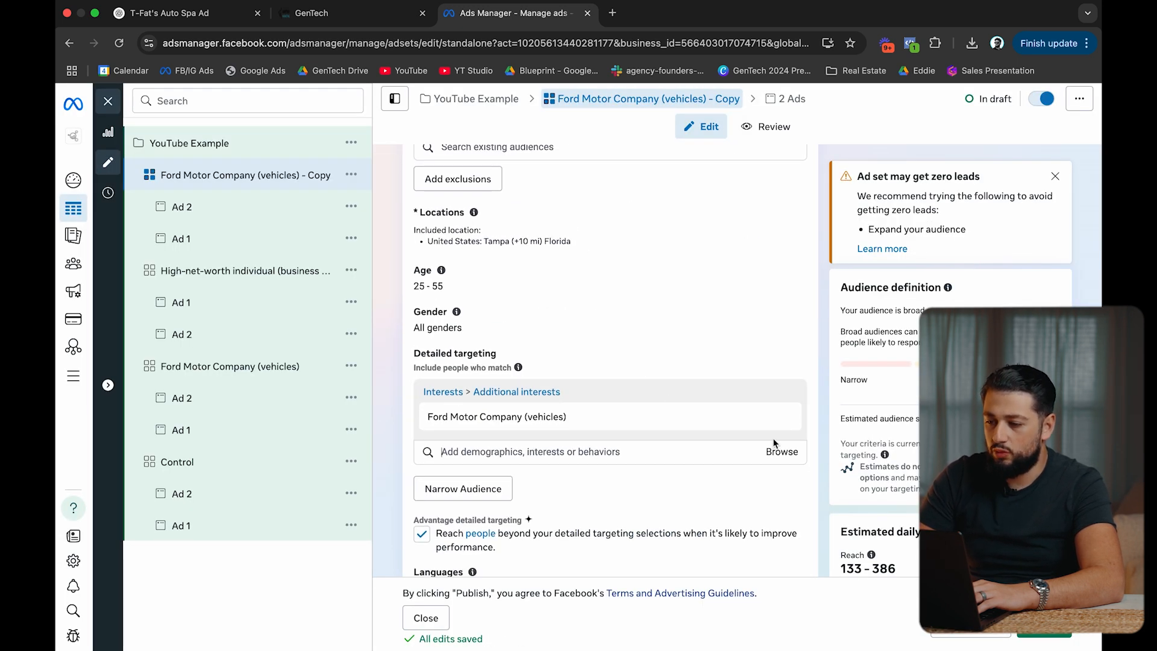
{"action": "left_click", "coordinate": [695, 445]}
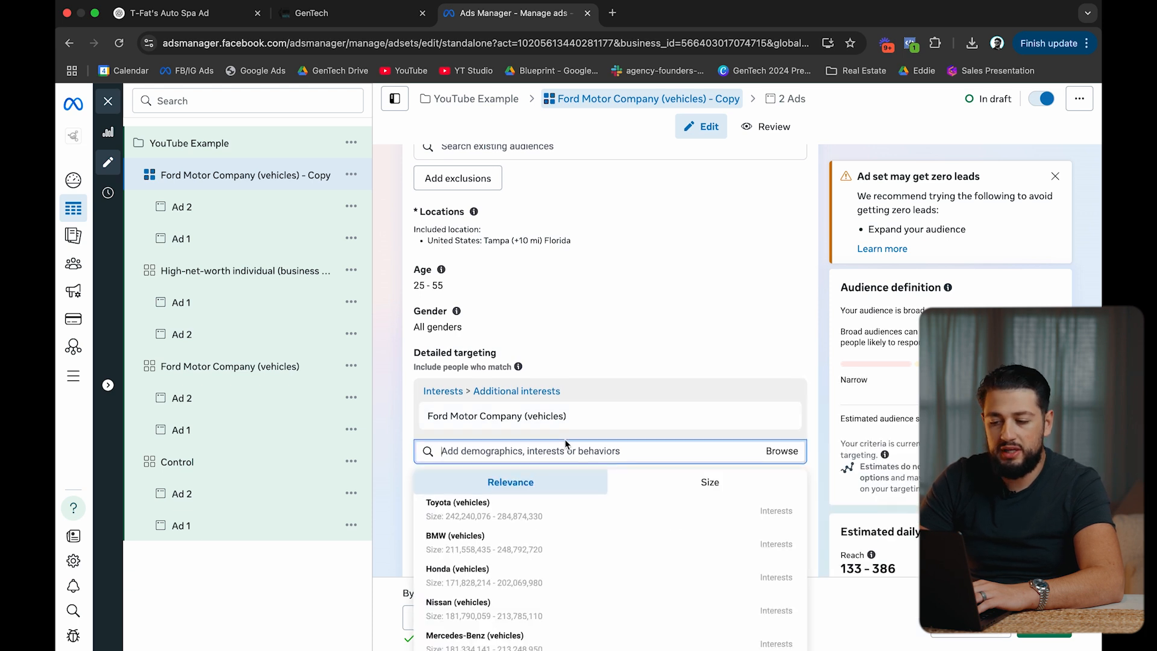
{"action": "scroll", "coordinate": [565, 442], "scroll_direction": "down", "scroll_amount": 2}
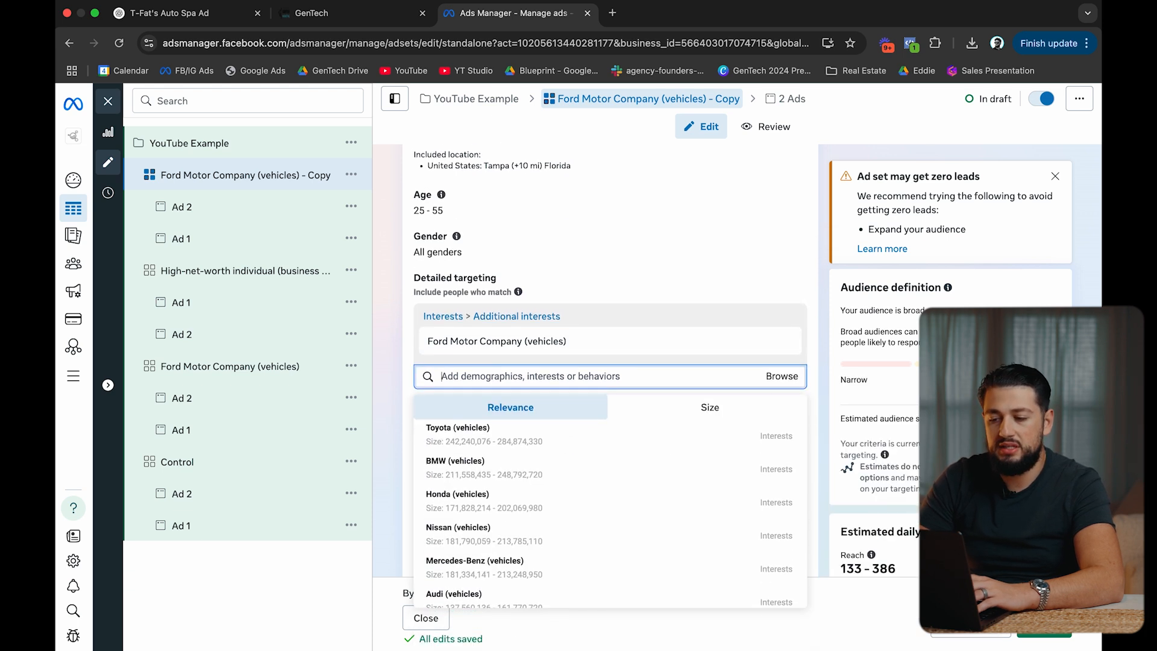
{"action": "left_click", "coordinate": [462, 472]}
{"action": "left_click", "coordinate": [782, 374]}
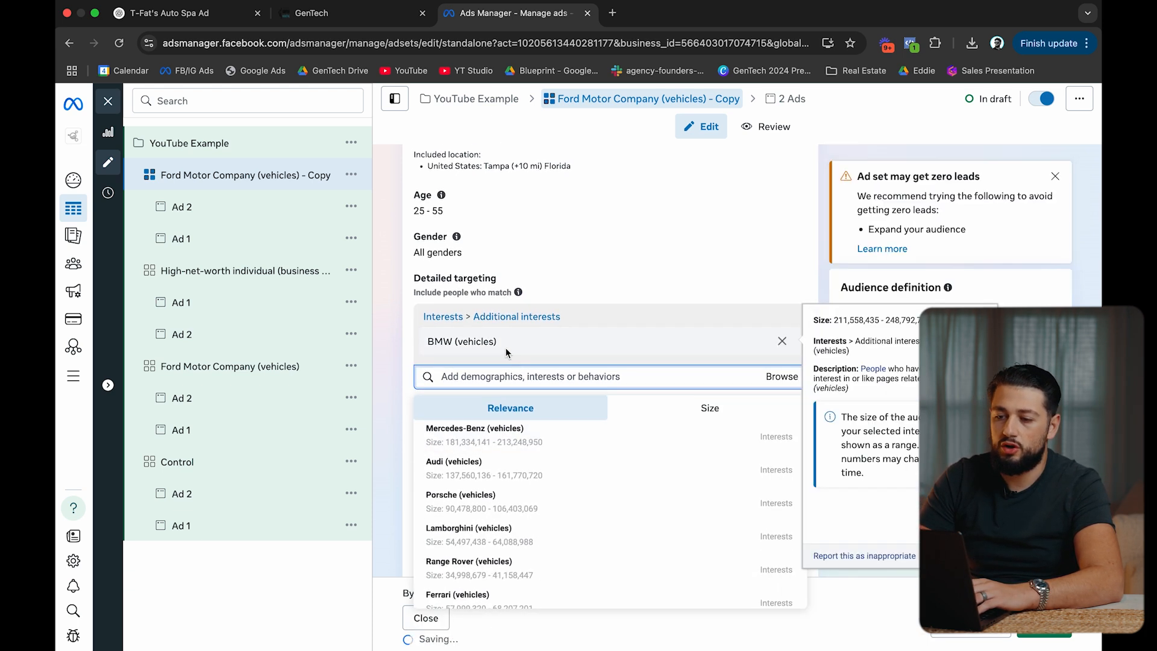
Rename the new ad set to BMW (vehicles).
{"action": "left_click_drag", "start_coordinate": [497, 341], "coordinate": [441, 345]}
{"action": "scroll", "coordinate": [430, 345], "scroll_direction": "up", "scroll_amount": 15}
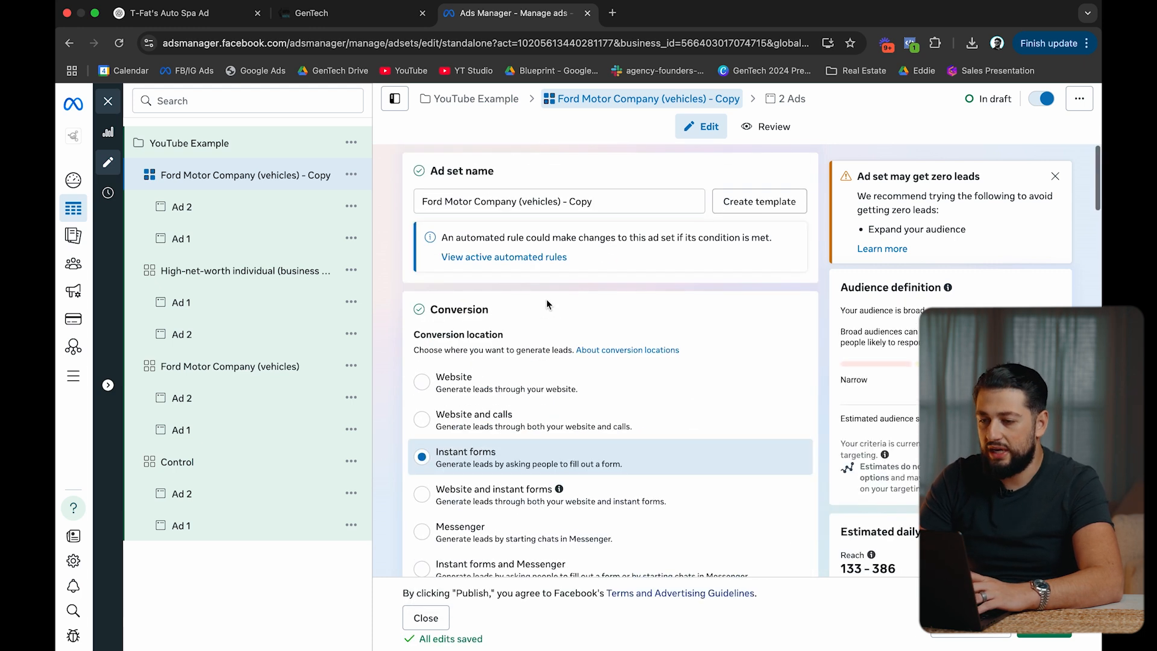
{"action": "triple_click", "coordinate": [561, 203]}
{"action": "key", "text": "ctrl+v"}
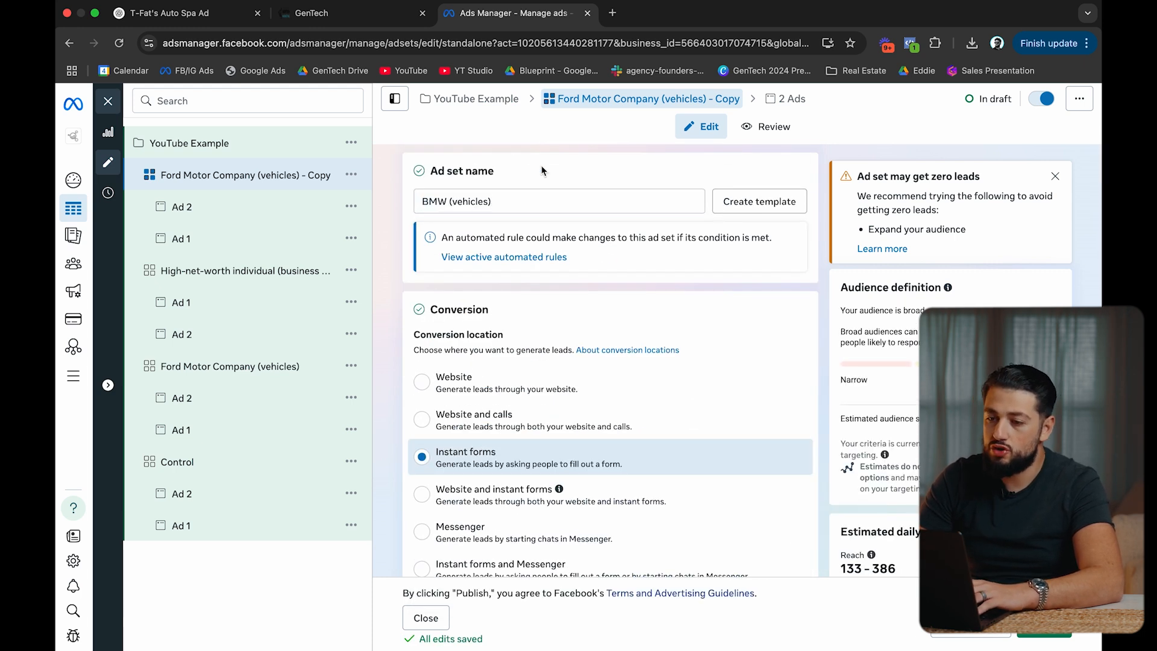
{"action": "left_click", "coordinate": [361, 174]}
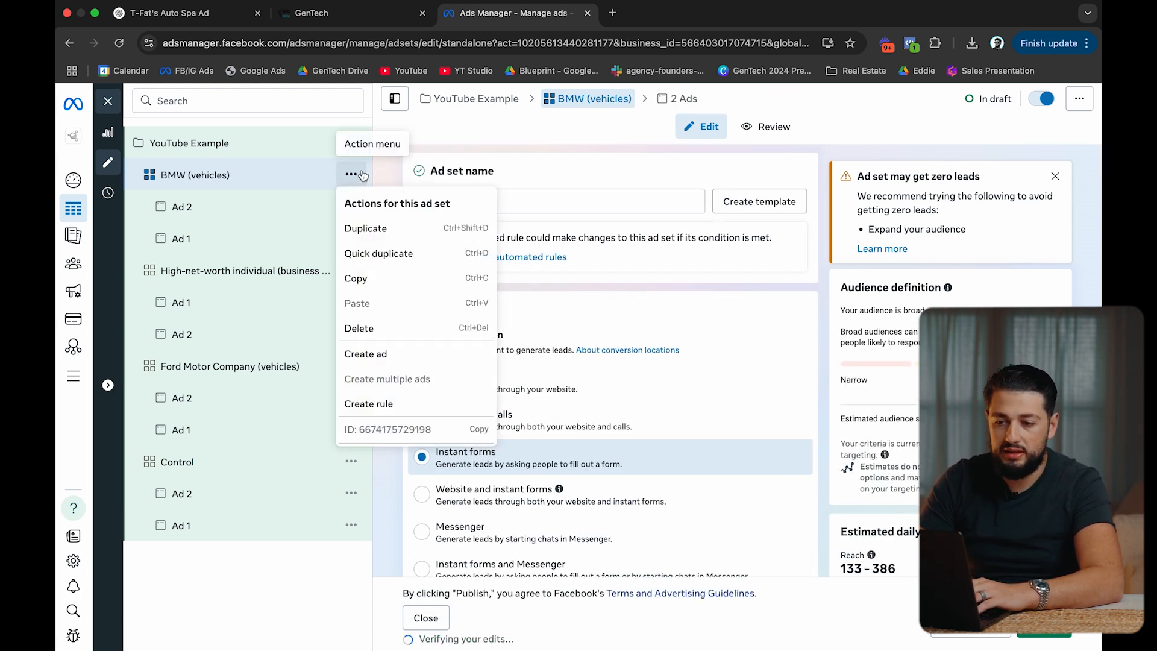
Quick-duplicate the BMW (vehicles) ad set.
{"action": "left_click", "coordinate": [380, 253]}
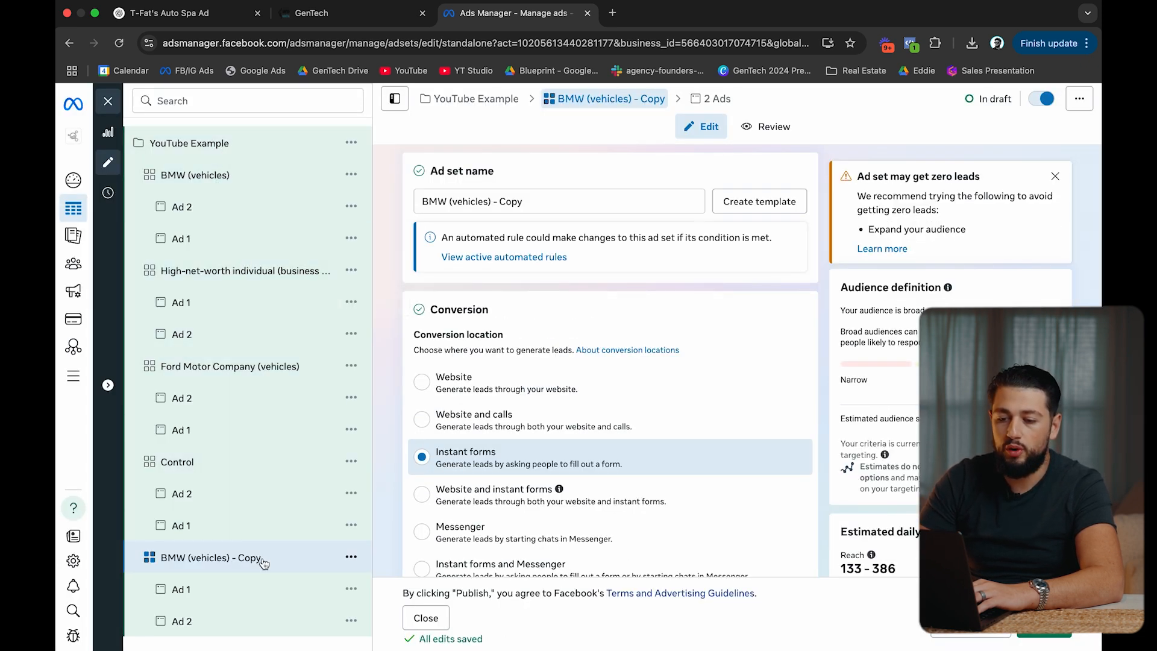
{"action": "scroll", "coordinate": [593, 272], "scroll_direction": "down", "scroll_amount": 3}
{"action": "scroll", "coordinate": [592, 269], "scroll_direction": "down", "scroll_amount": 15}
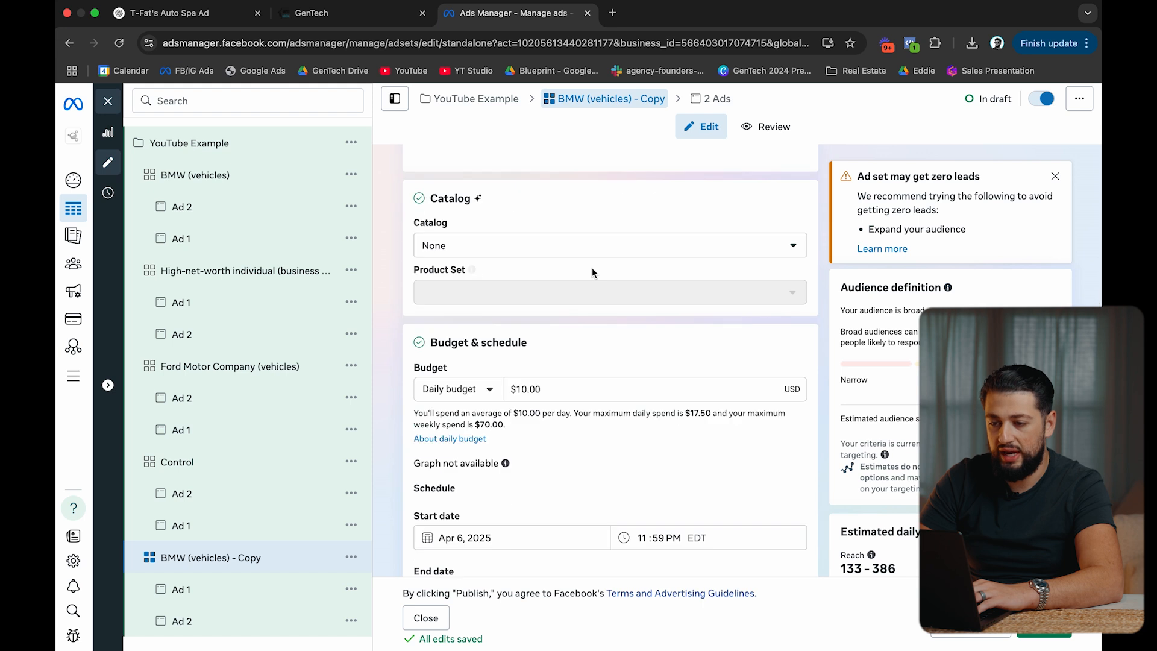
{"action": "scroll", "coordinate": [593, 272], "scroll_direction": "down", "scroll_amount": 8}
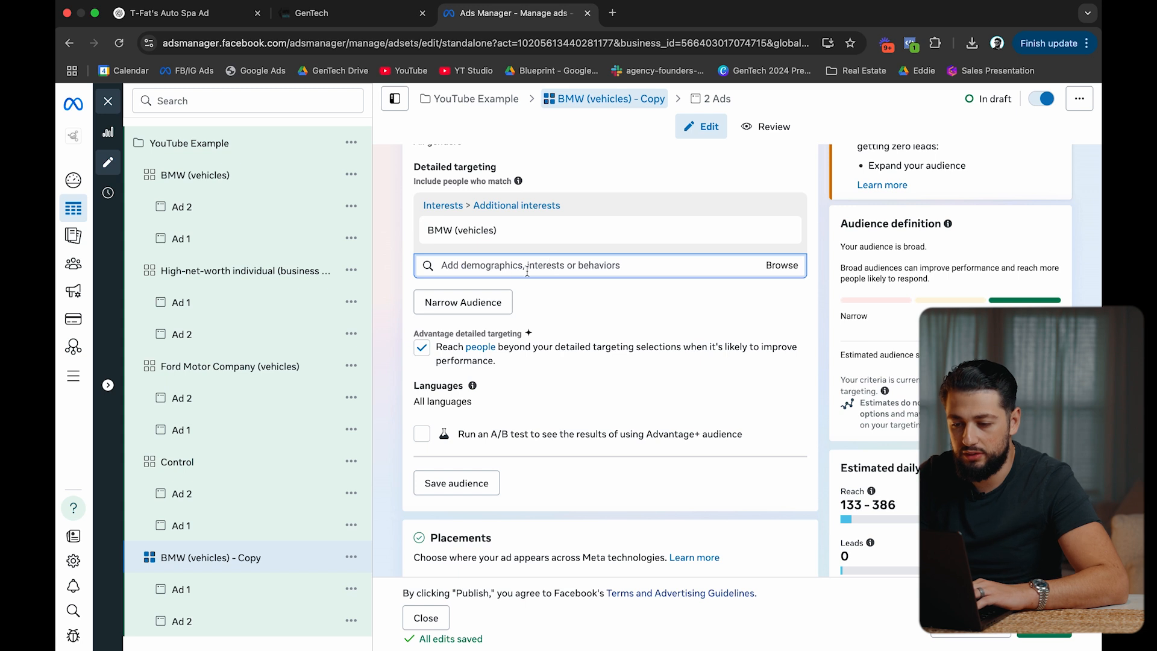
Add Mercedes-Benz, Audi, Porsche, Lamborghini, Ferrari, Maserati, Aston Martin and Bentley as interests.
{"action": "left_click", "coordinate": [551, 265]}
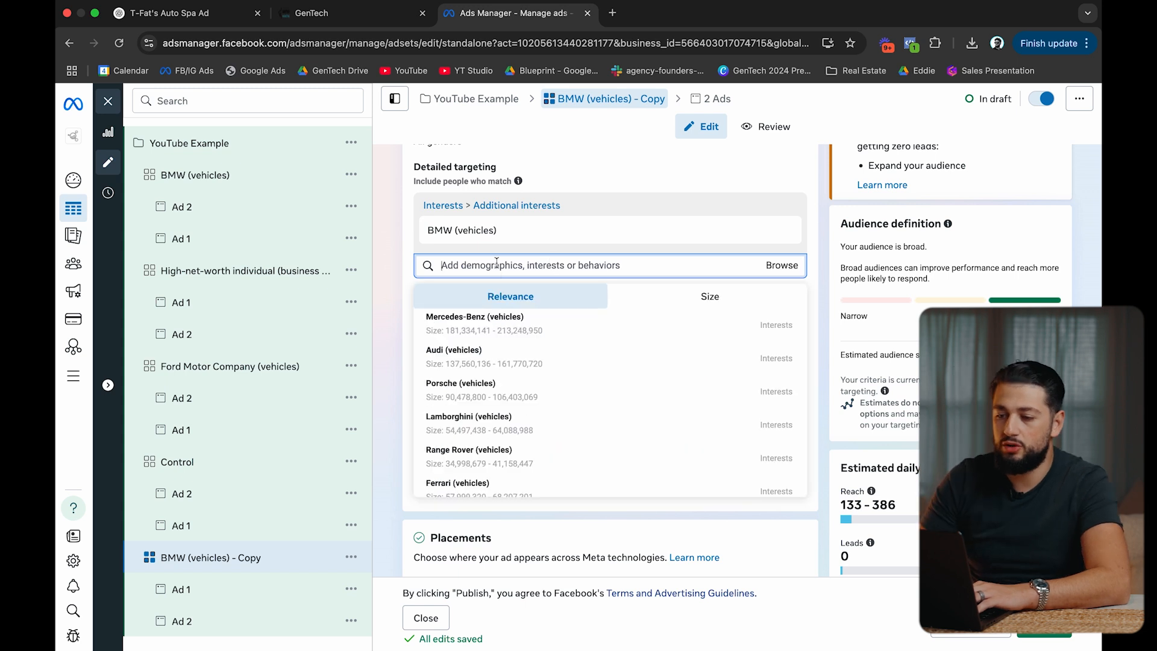
{"action": "left_click", "coordinate": [511, 324]}
{"action": "left_click", "coordinate": [510, 358]}
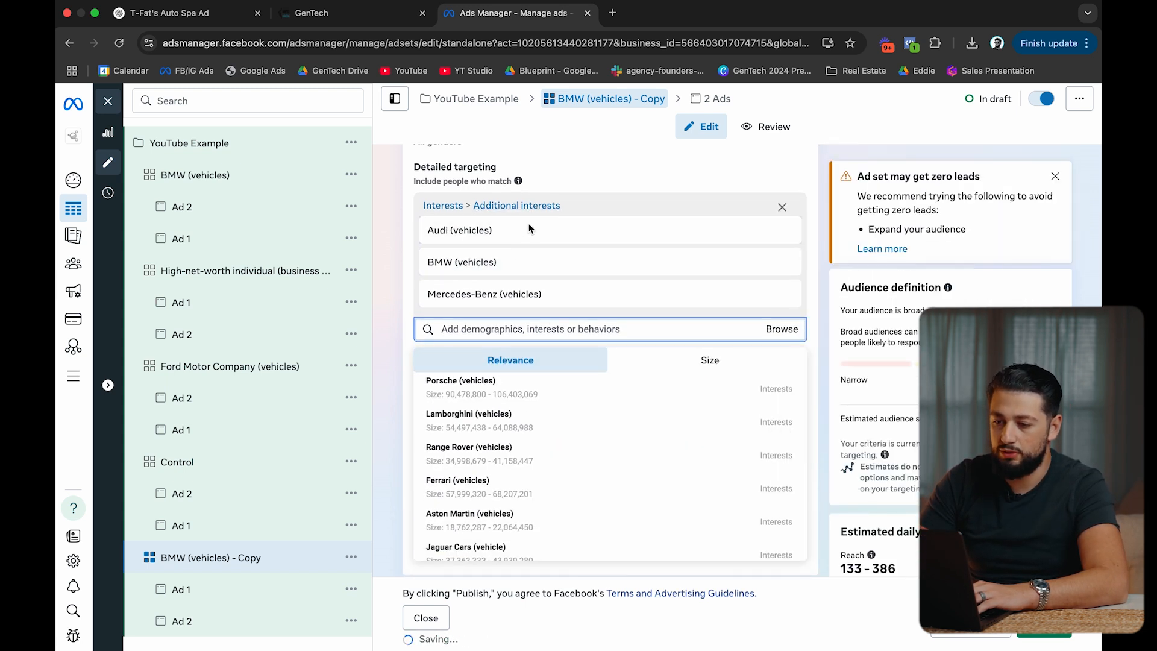
{"action": "left_click", "coordinate": [523, 393]}
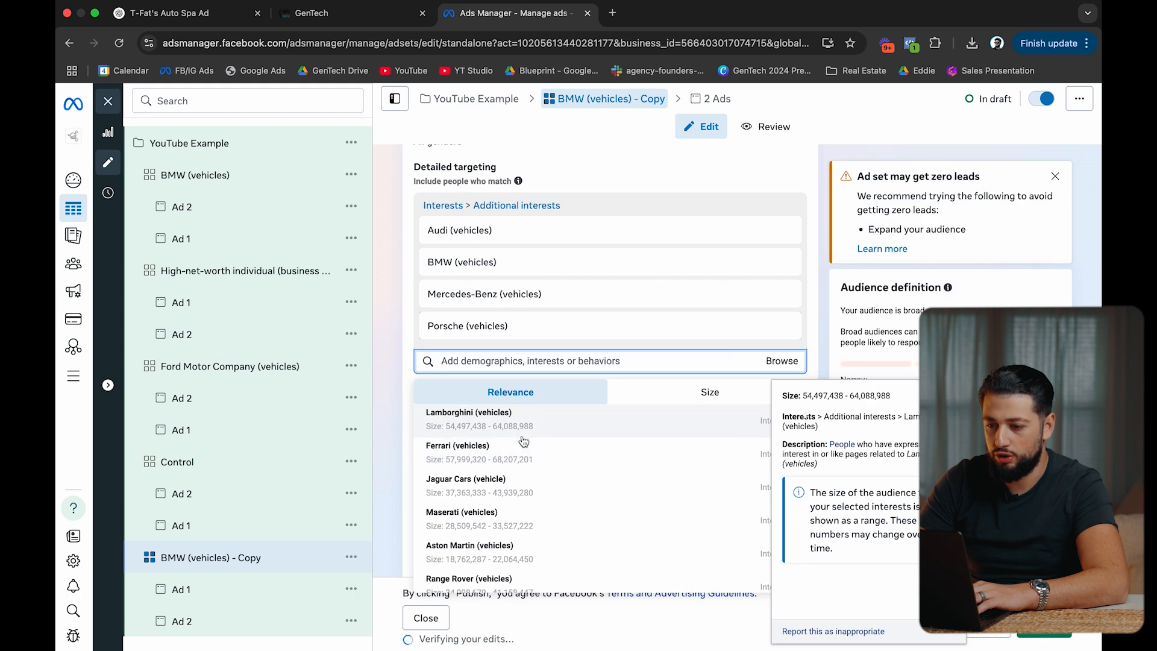
{"action": "left_click", "coordinate": [530, 427]}
{"action": "left_click", "coordinate": [518, 449]}
{"action": "left_click", "coordinate": [517, 449]}
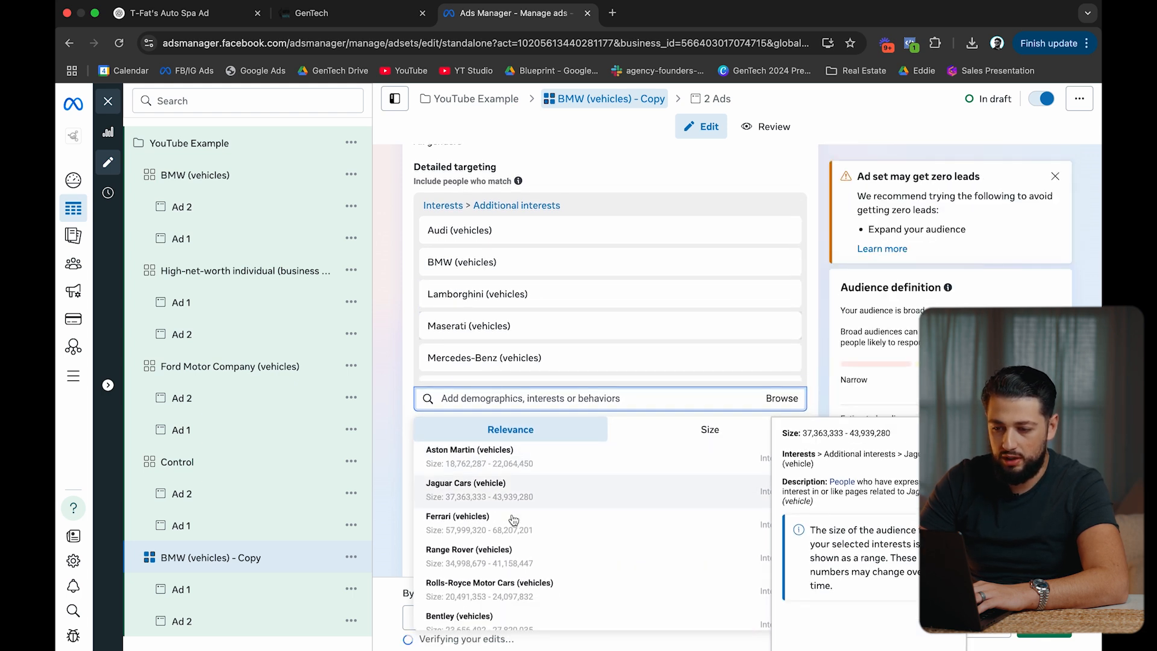
{"action": "left_click", "coordinate": [536, 459]}
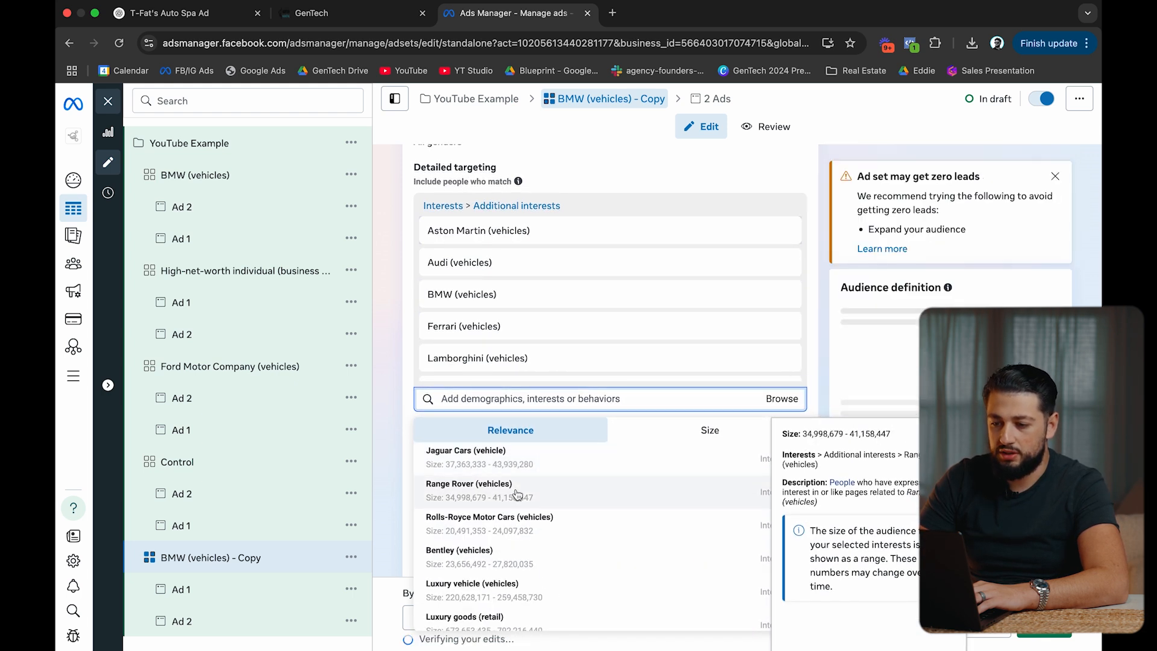
{"action": "left_click", "coordinate": [518, 547]}
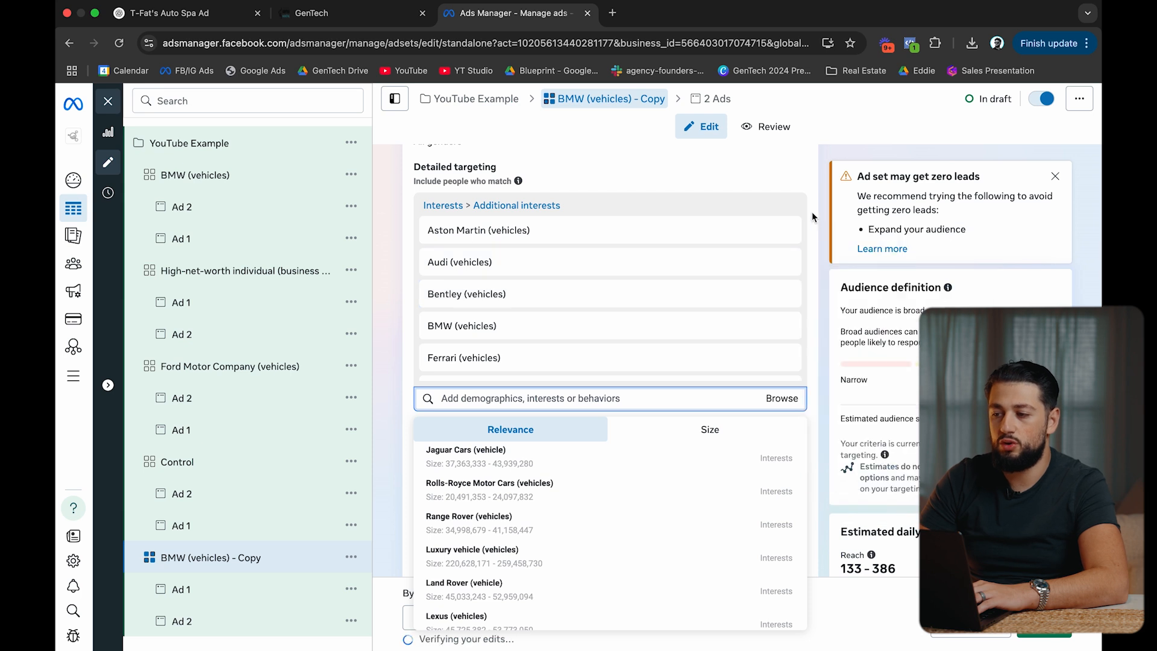
{"action": "left_click", "coordinate": [813, 215]}
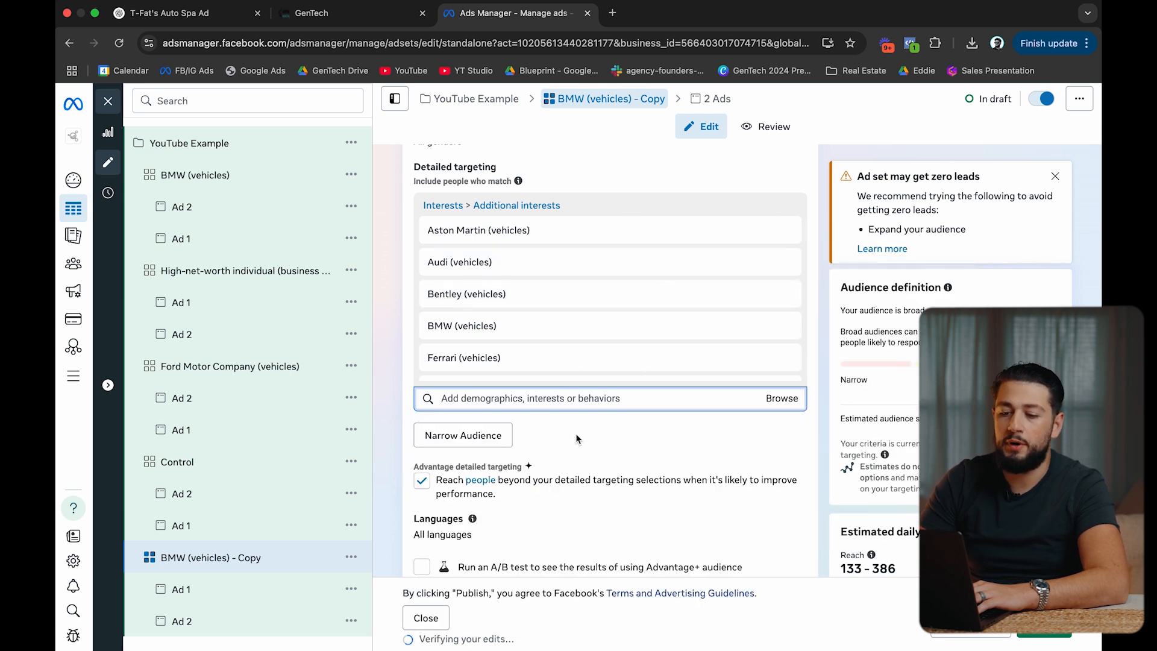
Narrow the audience so it must also match the Engaged Shoppers behavior.
{"action": "left_click", "coordinate": [468, 433]}
{"action": "left_click", "coordinate": [479, 446]}
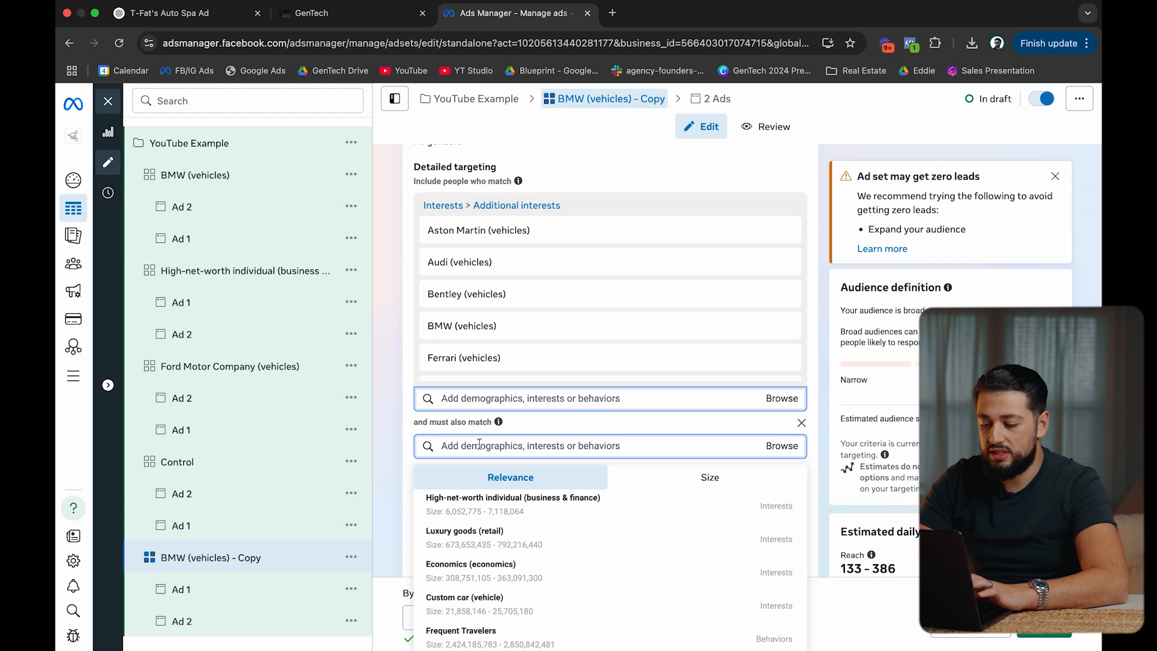
{"action": "type", "text": "engaged sho"}
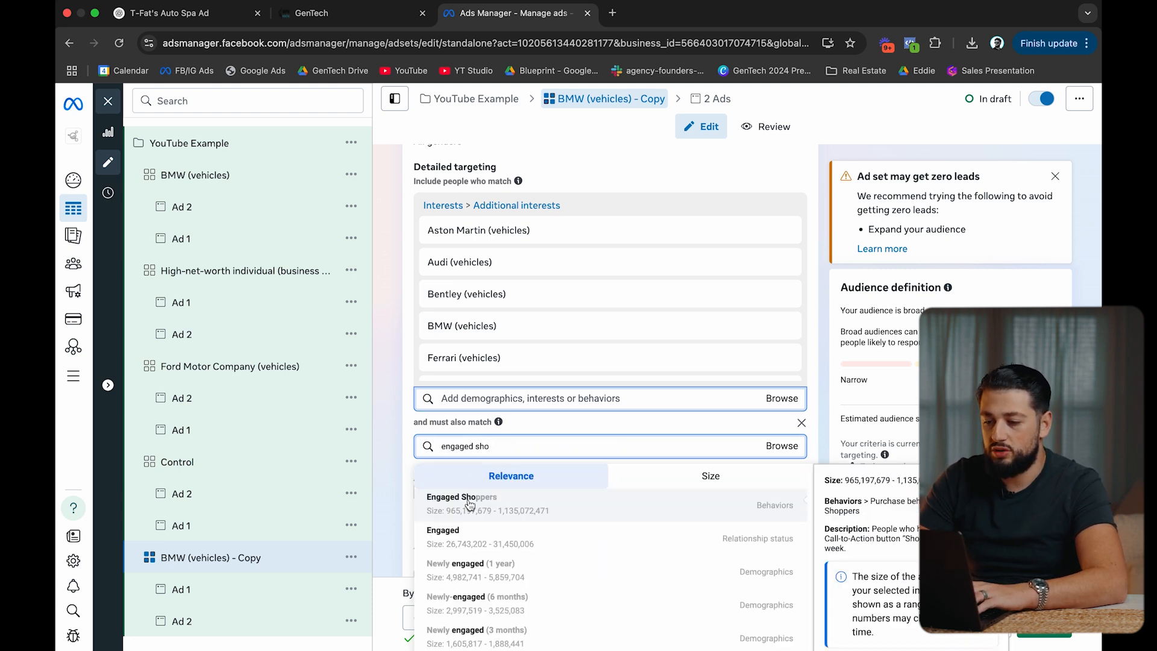
{"action": "left_click", "coordinate": [470, 504]}
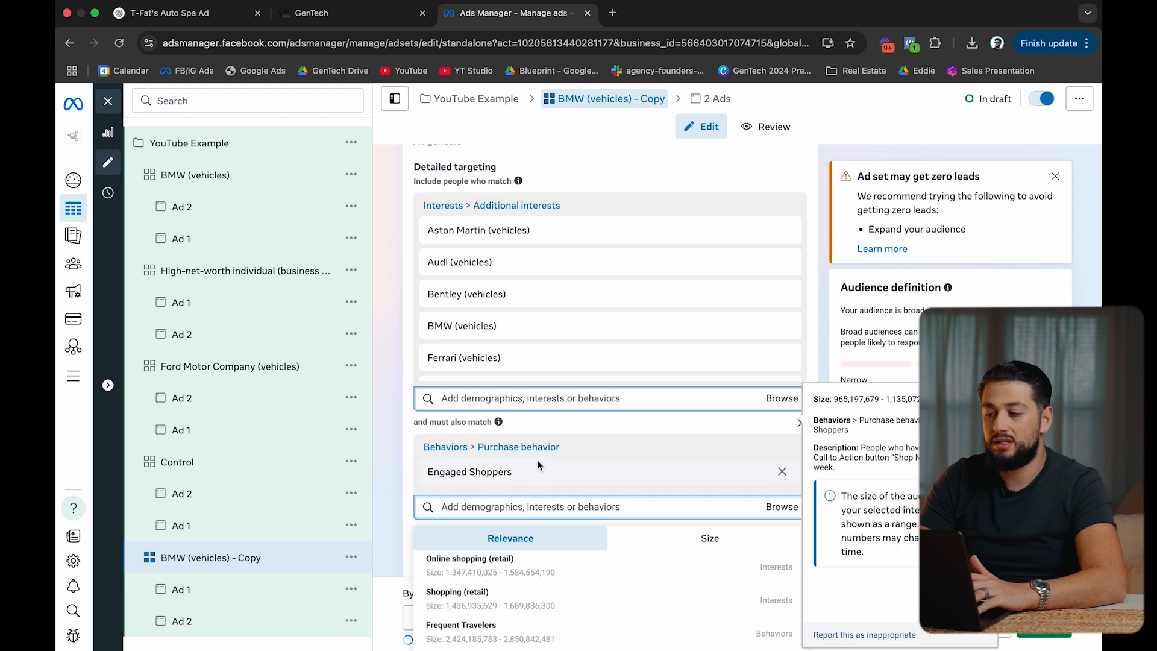
{"action": "left_click_drag", "start_coordinate": [513, 472], "coordinate": [443, 472]}
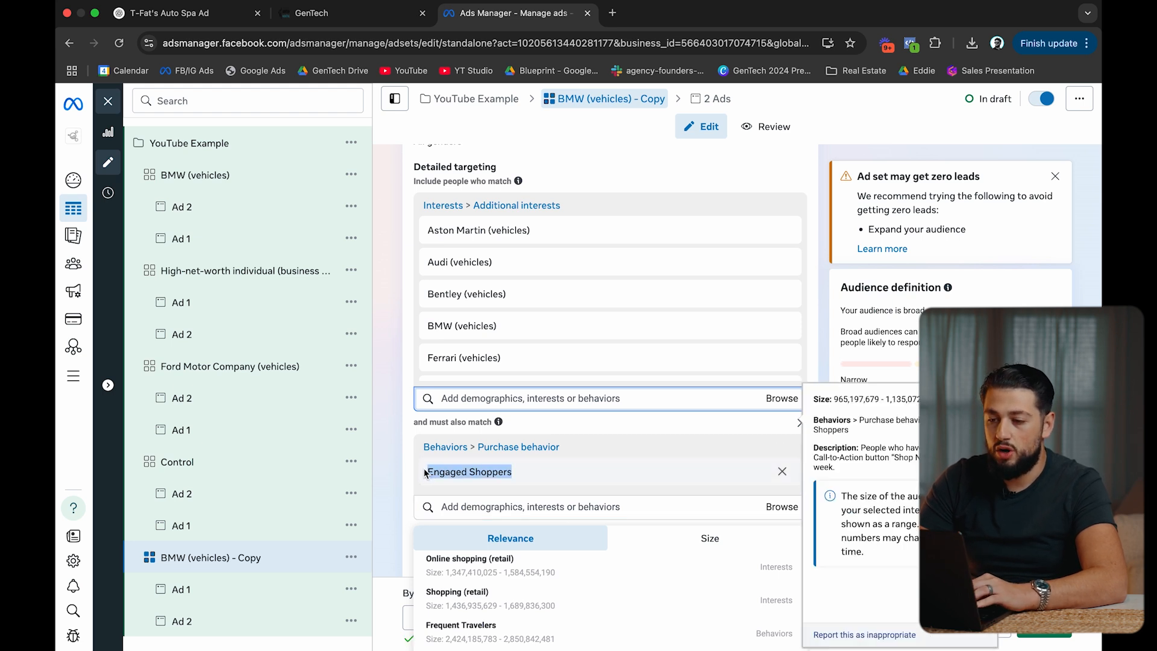
Rename the ad set to 'Hypertarget (Many makes) x ES'.
{"action": "scroll", "coordinate": [559, 349], "scroll_direction": "up", "scroll_amount": 15}
{"action": "left_click", "coordinate": [537, 204]}
{"action": "key", "text": "super+a"}
{"action": "type", "text": "Hy"}
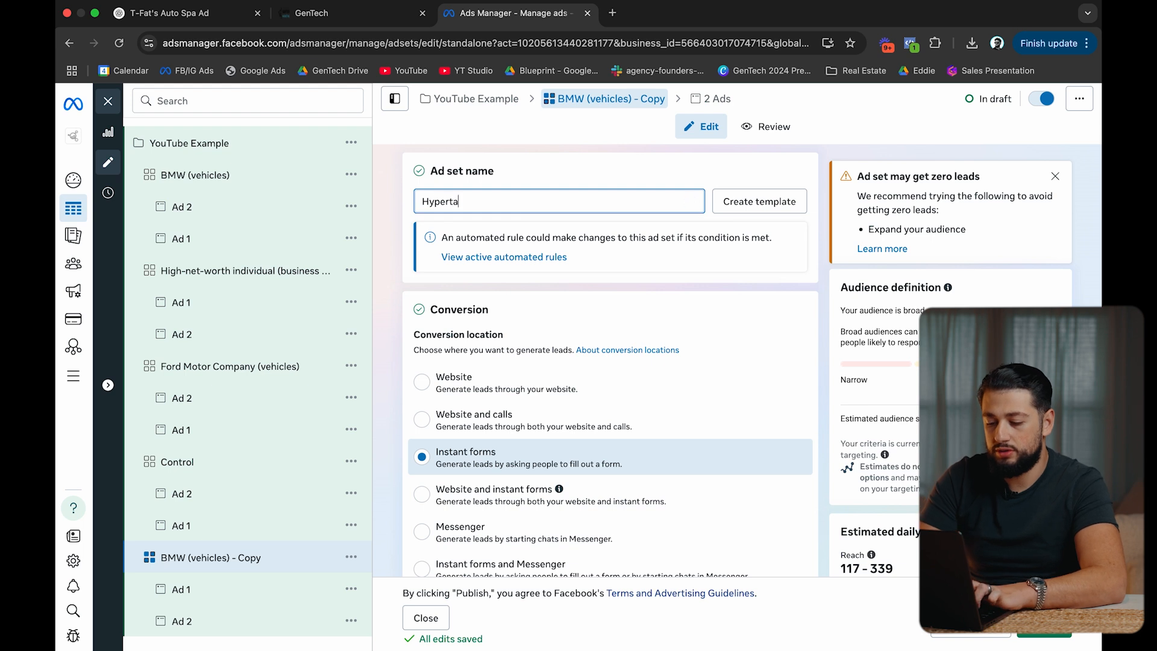
{"action": "type", "text": "pertarget "}
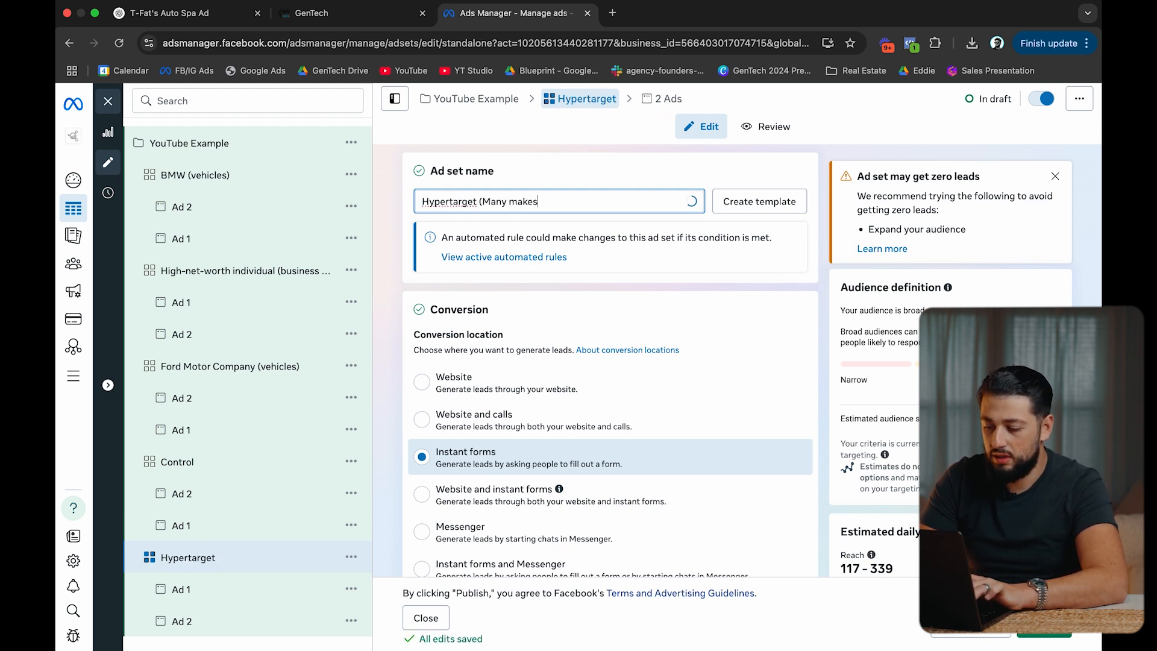
{"action": "type", "text": "(Many makes) x ES"}
{"action": "left_click", "coordinate": [589, 166]}
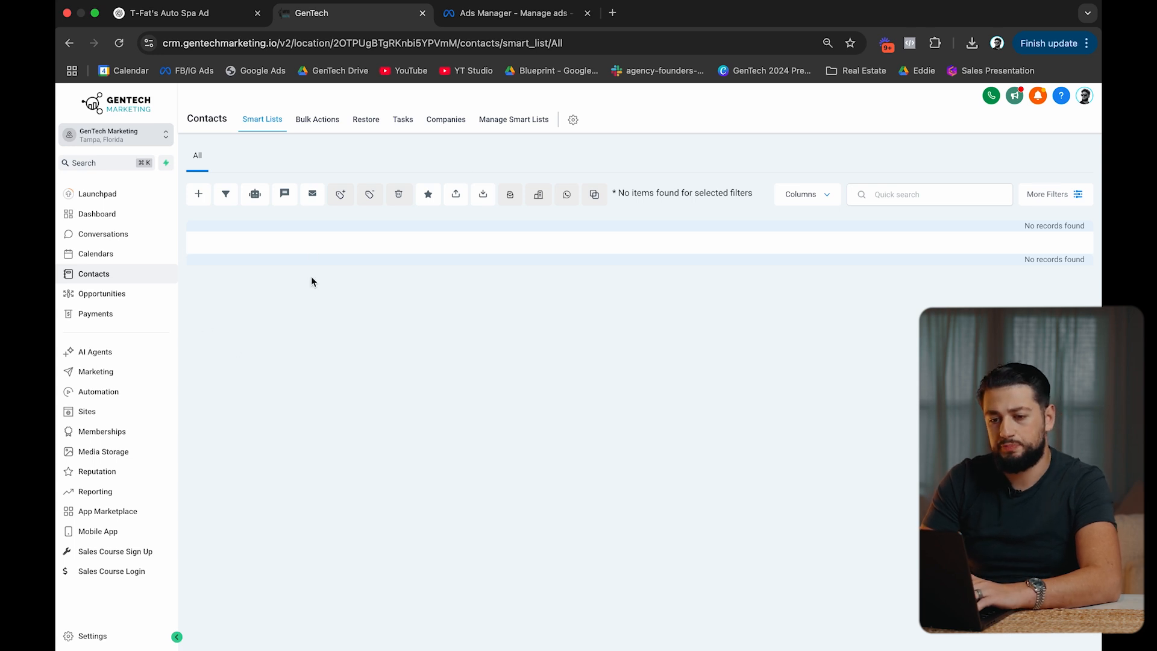
Move from the CRM's workflows and contacts to the Integrations page under Settings.
{"action": "left_click", "coordinate": [118, 391]}
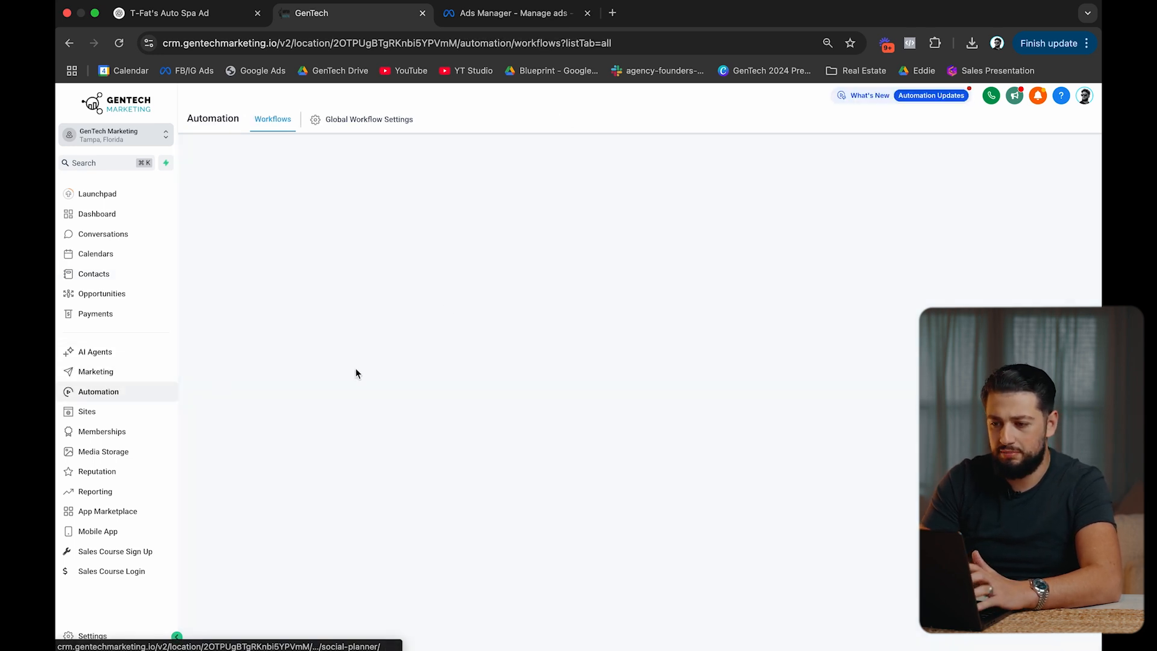
{"action": "left_click", "coordinate": [136, 271]}
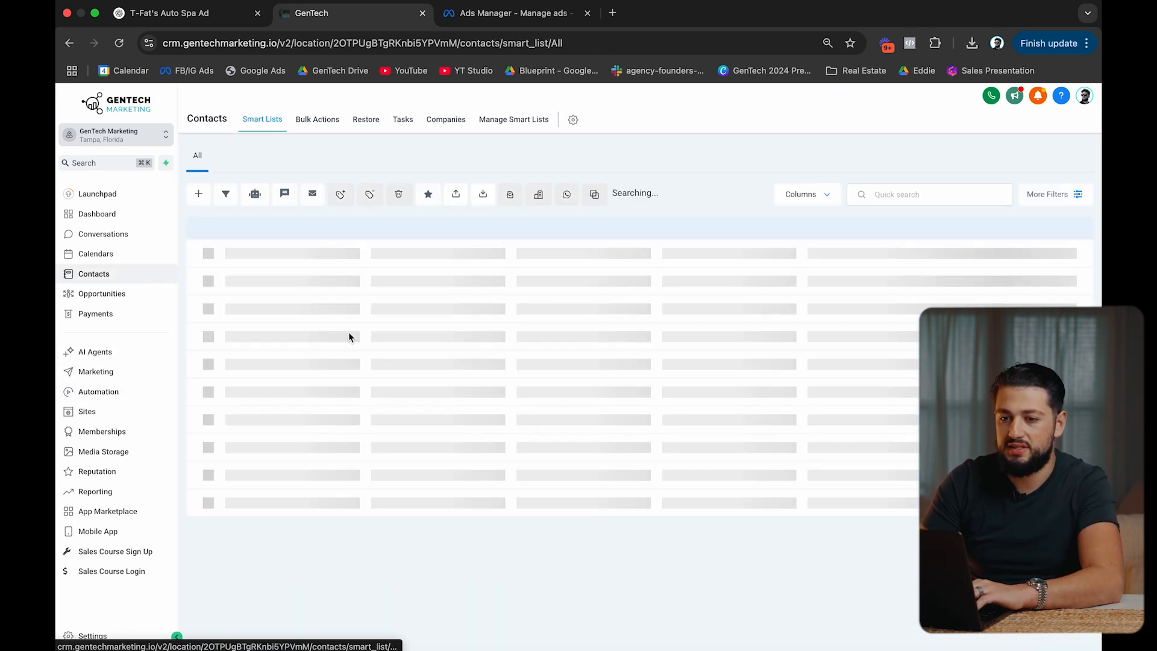
{"action": "left_click", "coordinate": [142, 394]}
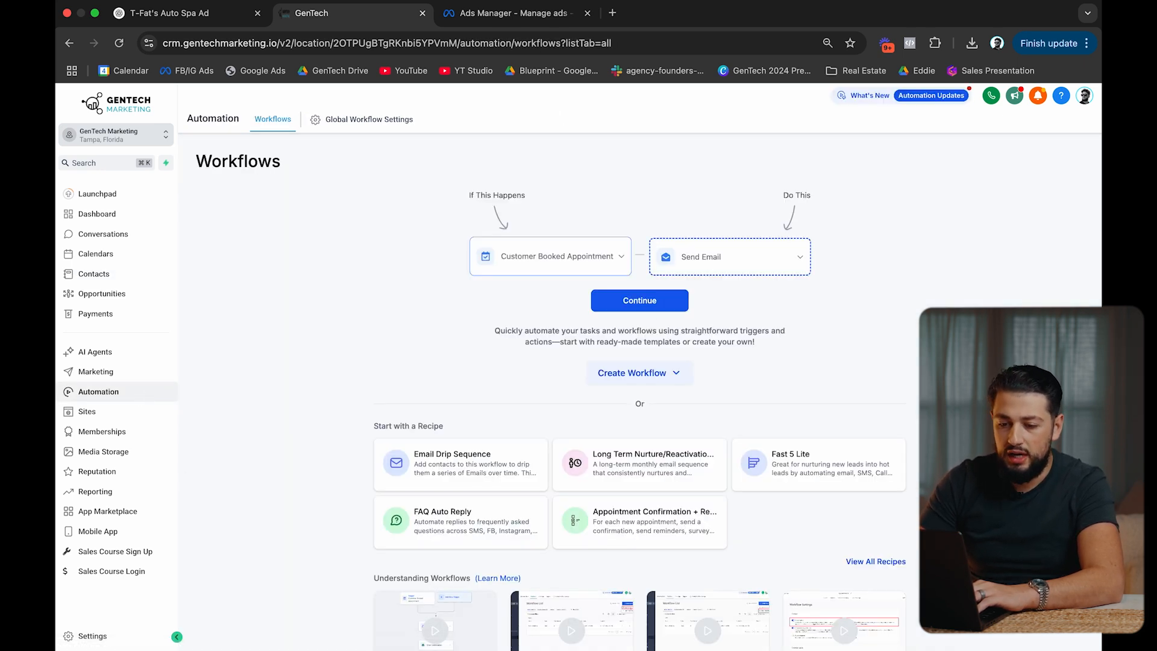
{"action": "left_click", "coordinate": [92, 636]}
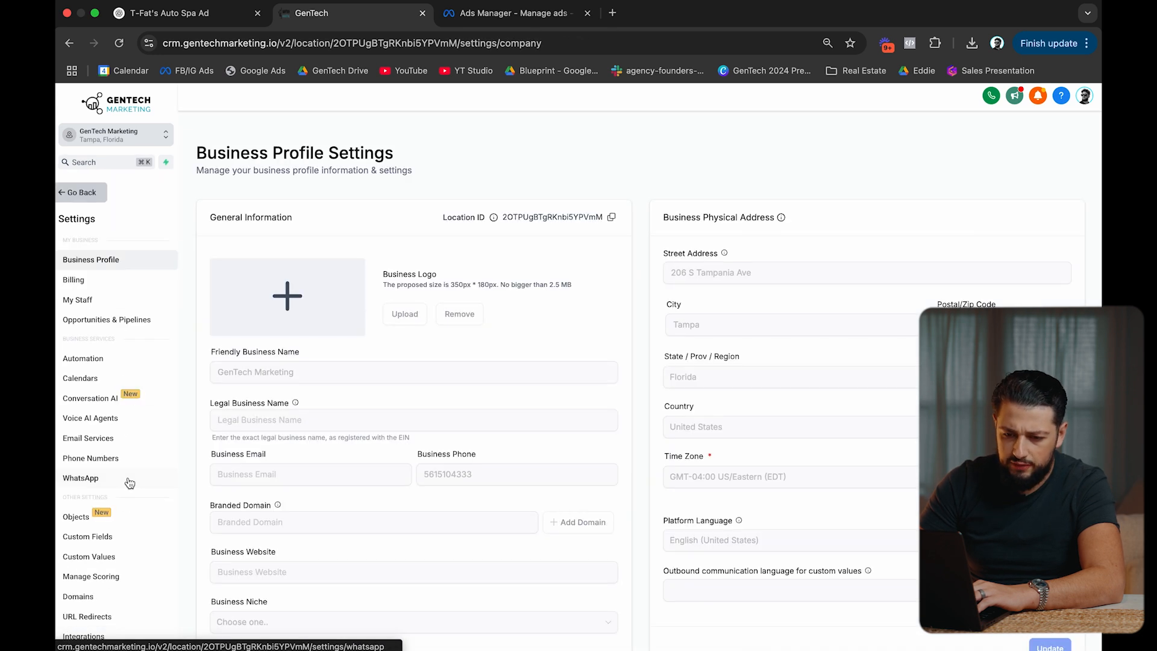
{"action": "scroll", "coordinate": [129, 482], "scroll_direction": "down", "scroll_amount": 3}
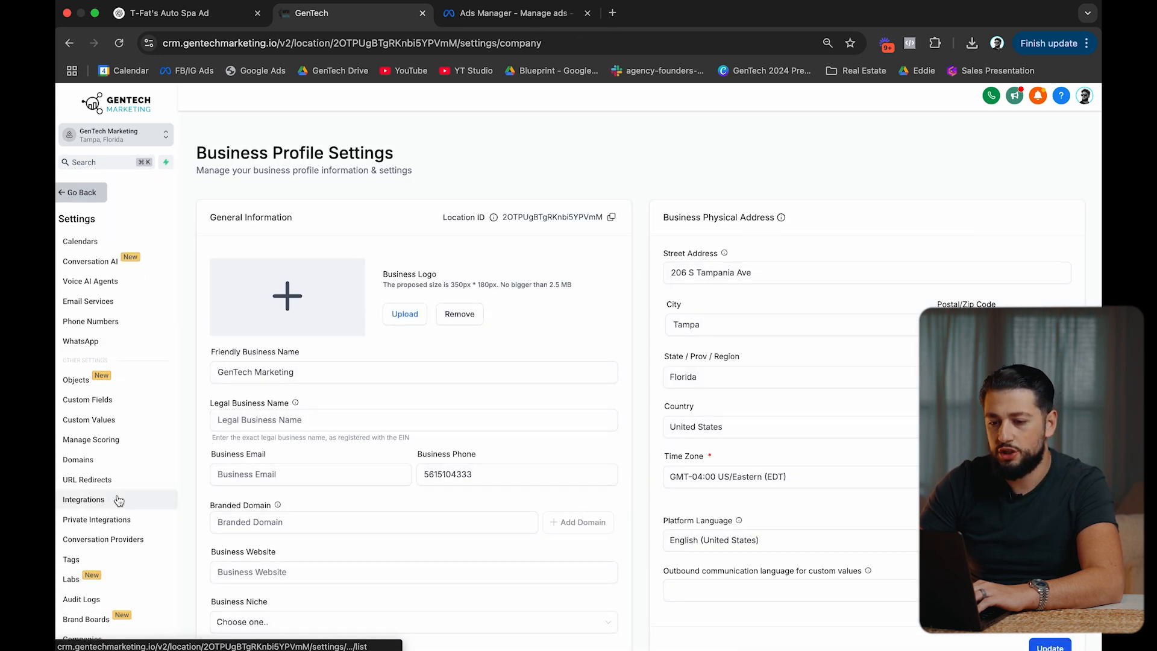
{"action": "left_click", "coordinate": [119, 500]}
Connect the Facebook card and continue past the LeadConnector consent page.
{"action": "scroll", "coordinate": [489, 406], "scroll_direction": "down", "scroll_amount": 1}
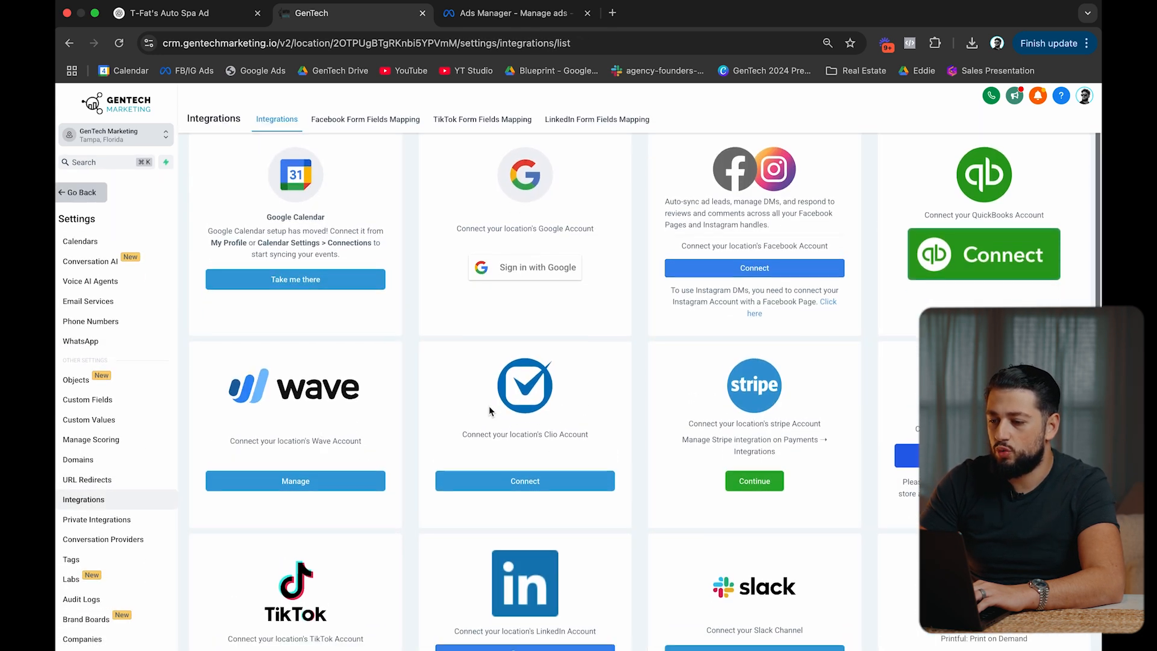
{"action": "scroll", "coordinate": [489, 406], "scroll_direction": "down", "scroll_amount": 3}
{"action": "scroll", "coordinate": [490, 407], "scroll_direction": "up", "scroll_amount": 4}
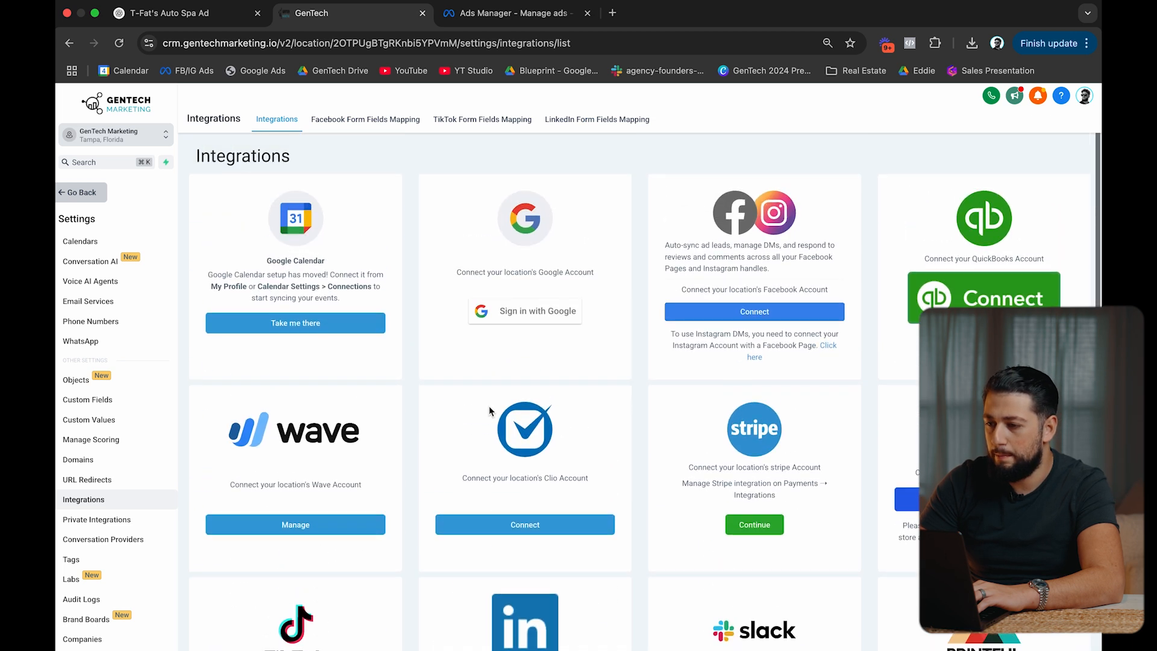
{"action": "left_click", "coordinate": [750, 314]}
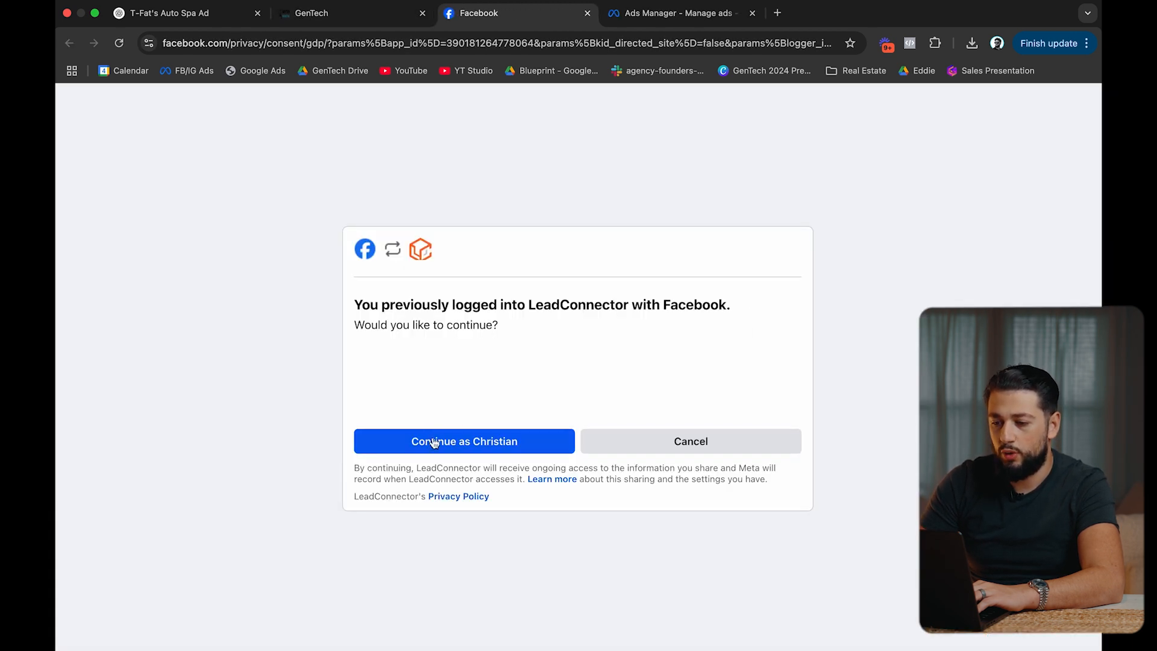
{"action": "left_click", "coordinate": [434, 443]}
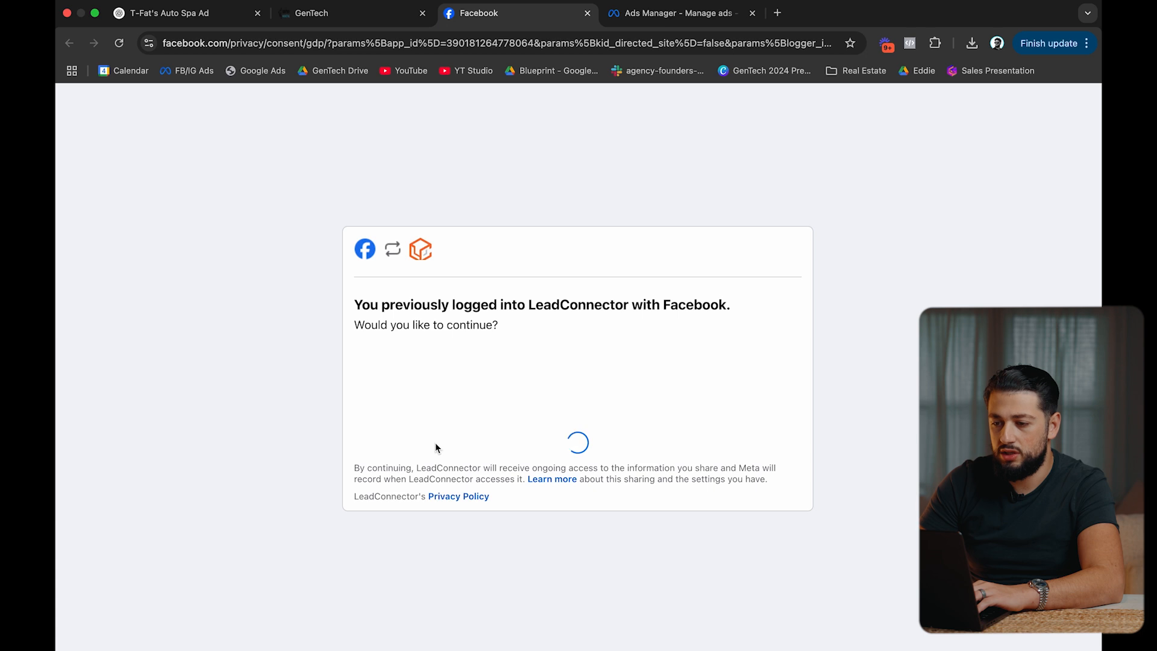
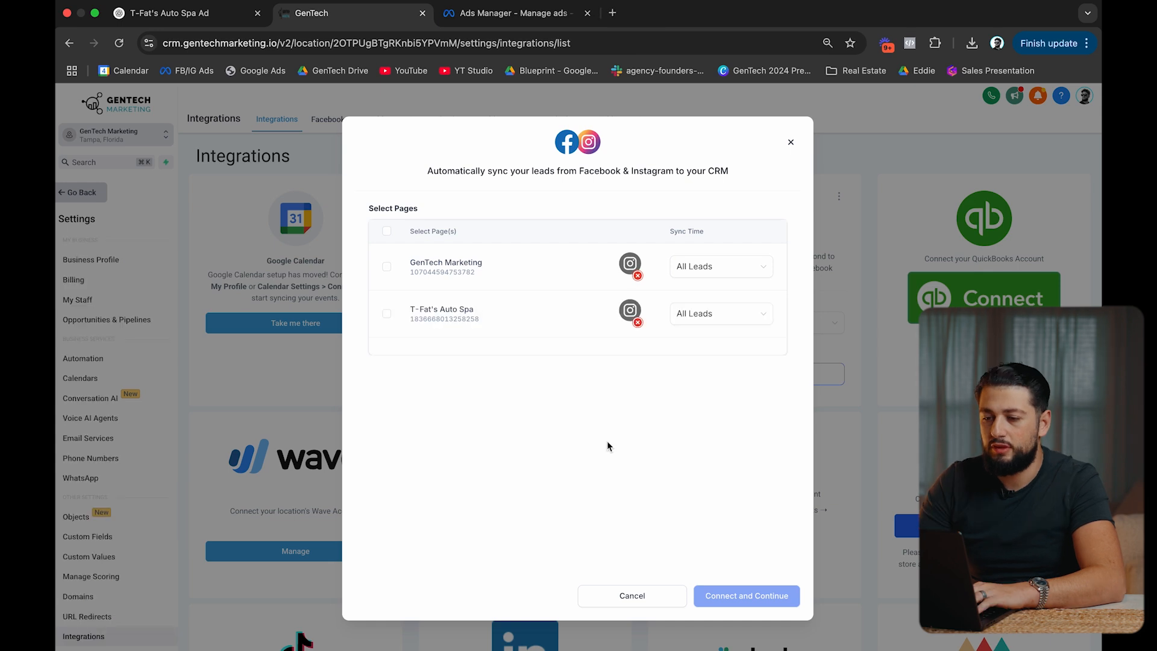
Connect the T-Fat's Auto Spa Facebook page to the CRM and open its lead form field mapping.
{"action": "left_click", "coordinate": [386, 314]}
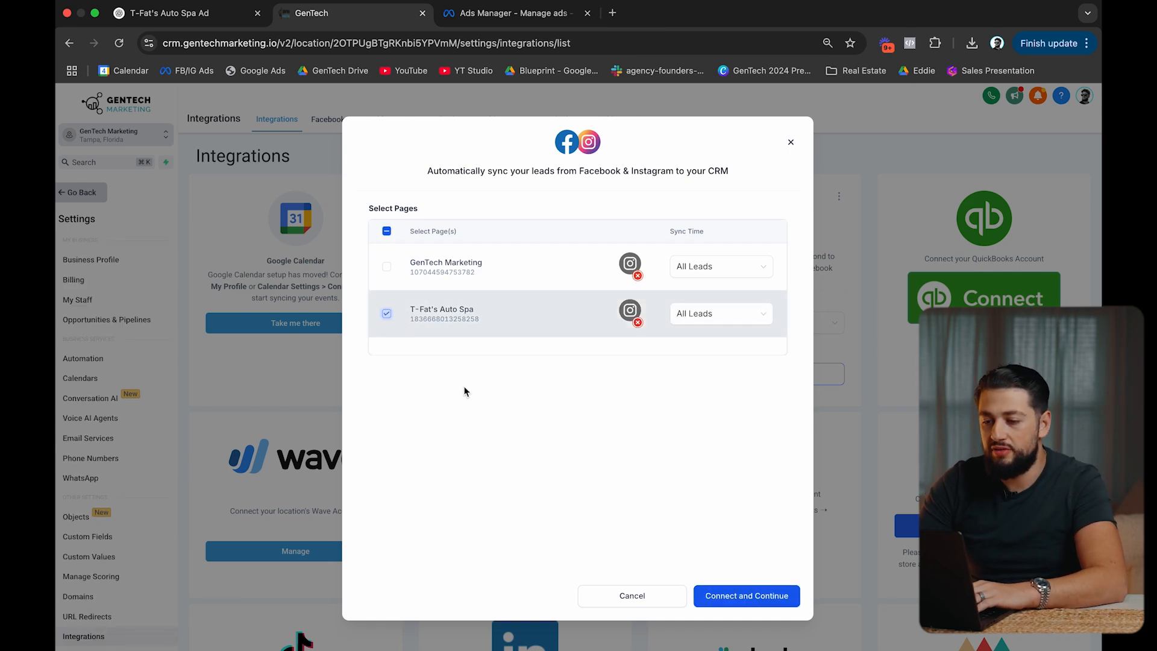
{"action": "left_click", "coordinate": [738, 593]}
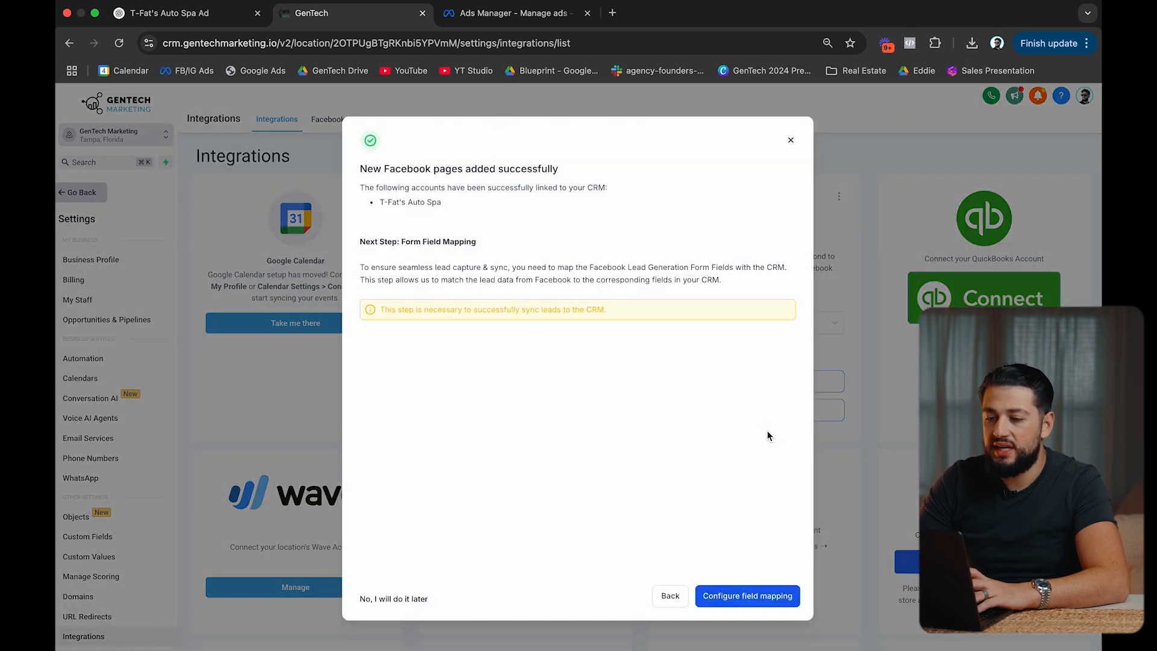
{"action": "left_click", "coordinate": [737, 597]}
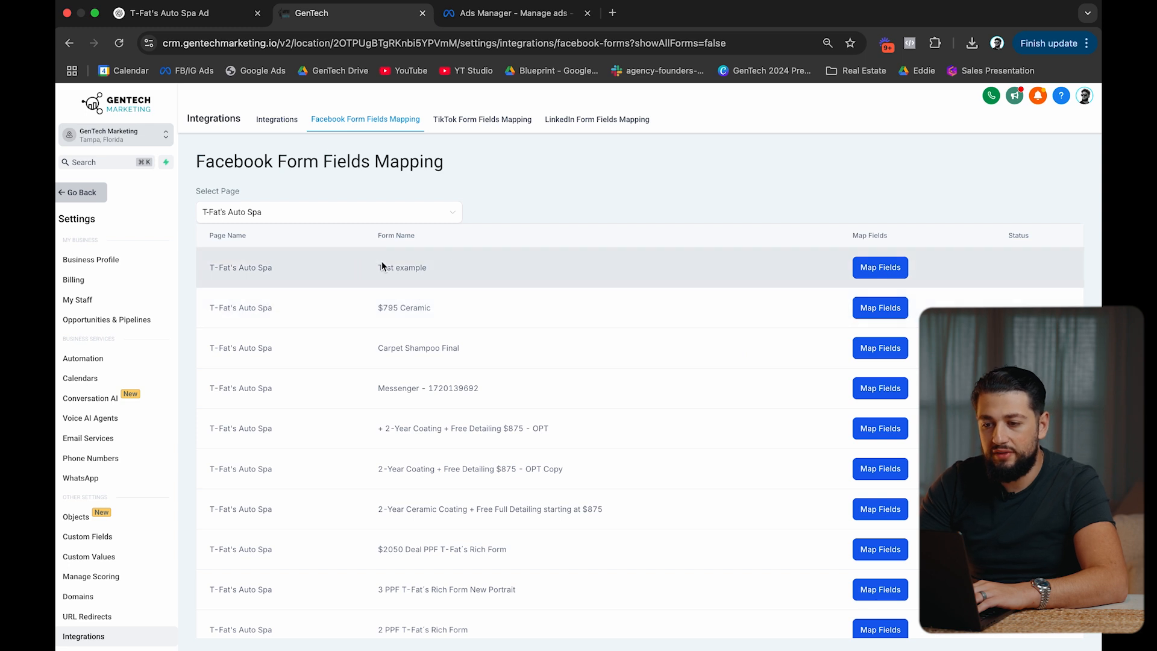
Open the Test example form's mapping and browse the CRM fields offered for the vehicle question.
{"action": "left_click_drag", "start_coordinate": [464, 263], "coordinate": [364, 267]}
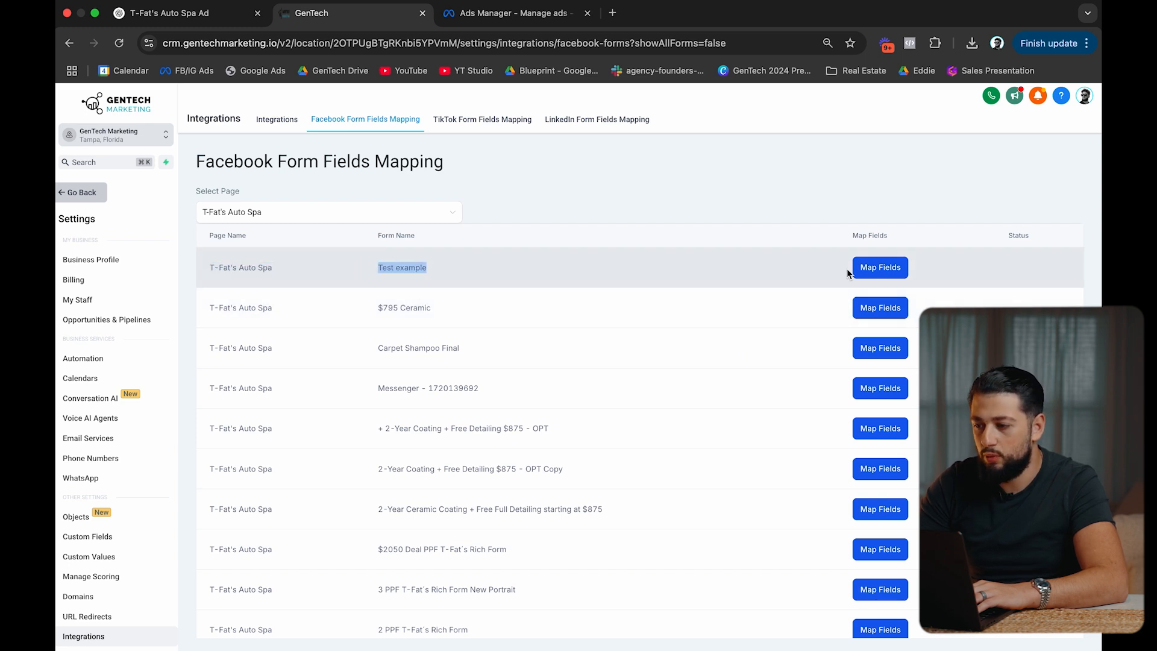
{"action": "left_click", "coordinate": [877, 268]}
{"action": "left_click", "coordinate": [635, 305]}
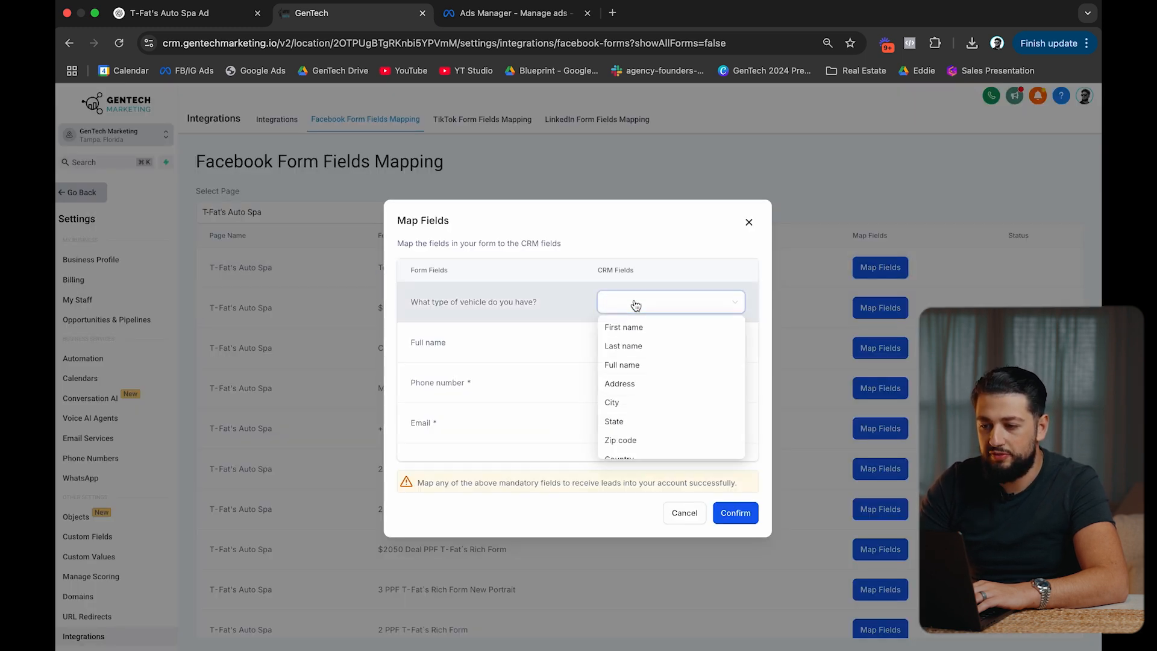
{"action": "scroll", "coordinate": [641, 348], "scroll_direction": "down", "scroll_amount": 3}
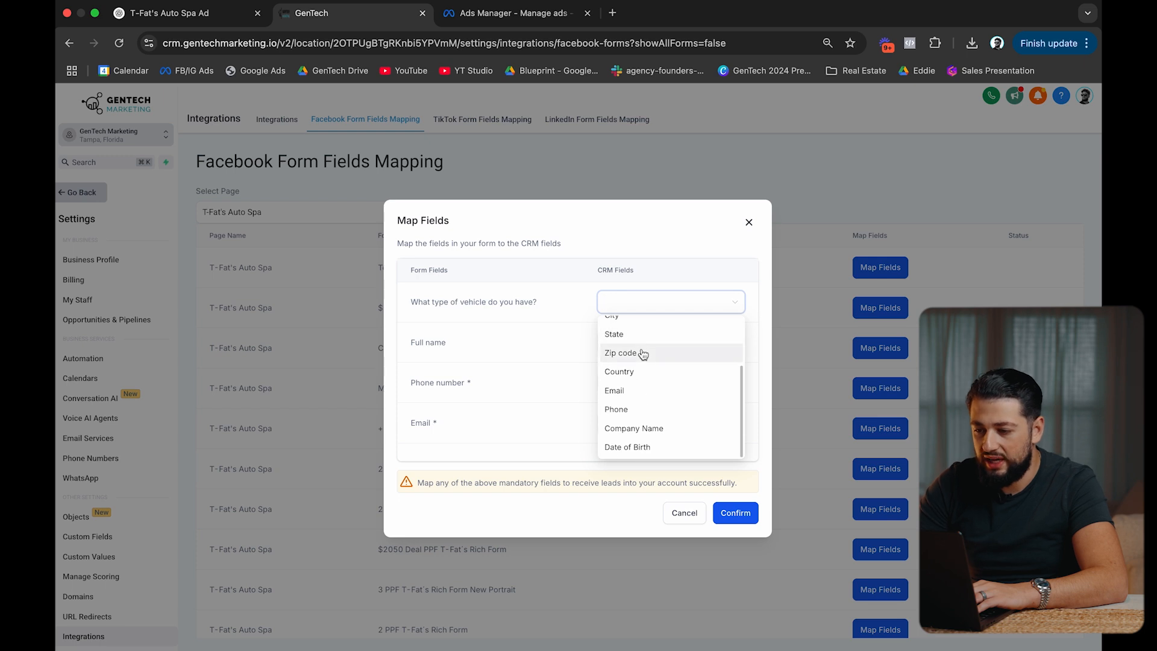
{"action": "scroll", "coordinate": [641, 404], "scroll_direction": "up", "scroll_amount": 3}
{"action": "scroll", "coordinate": [639, 426], "scroll_direction": "down", "scroll_amount": 3}
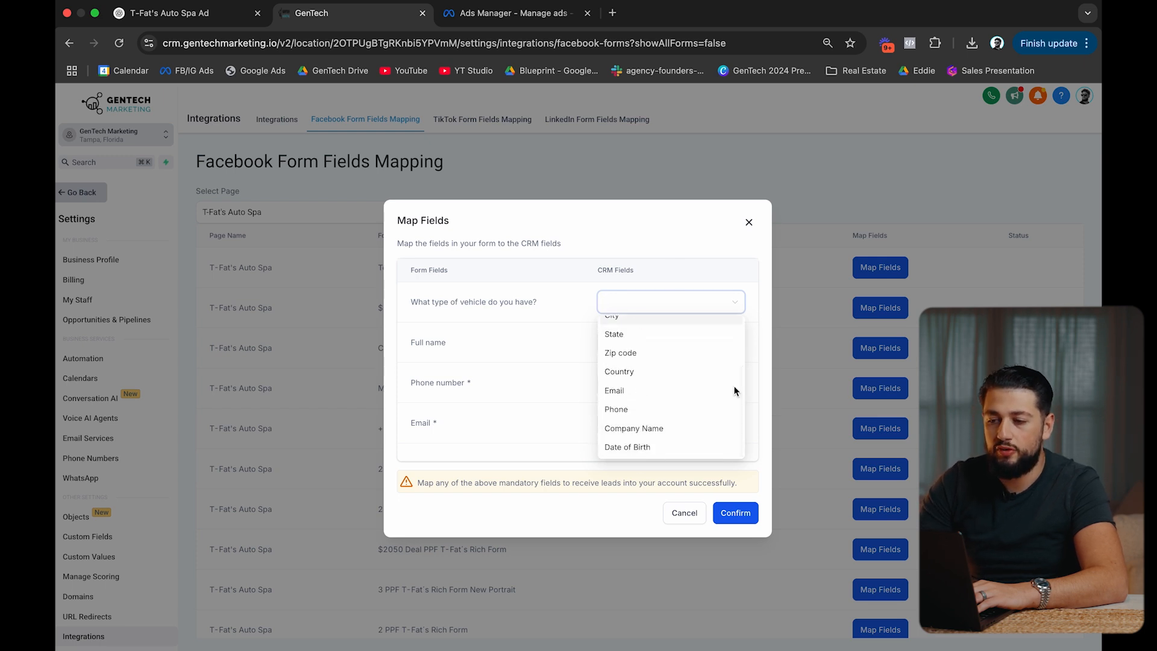
{"action": "scroll", "coordinate": [621, 400], "scroll_direction": "up", "scroll_amount": 3}
Close the mapping dialog without saving and go to the Custom Fields settings.
{"action": "left_click", "coordinate": [748, 222]}
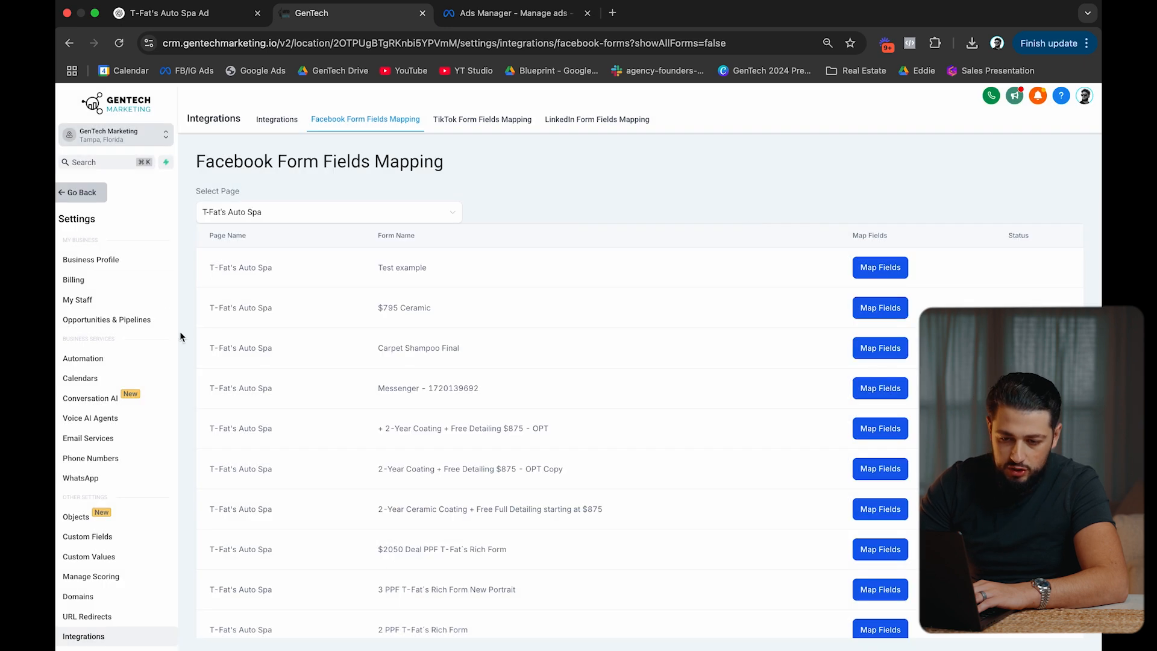
{"action": "scroll", "coordinate": [144, 446], "scroll_direction": "down", "scroll_amount": 2}
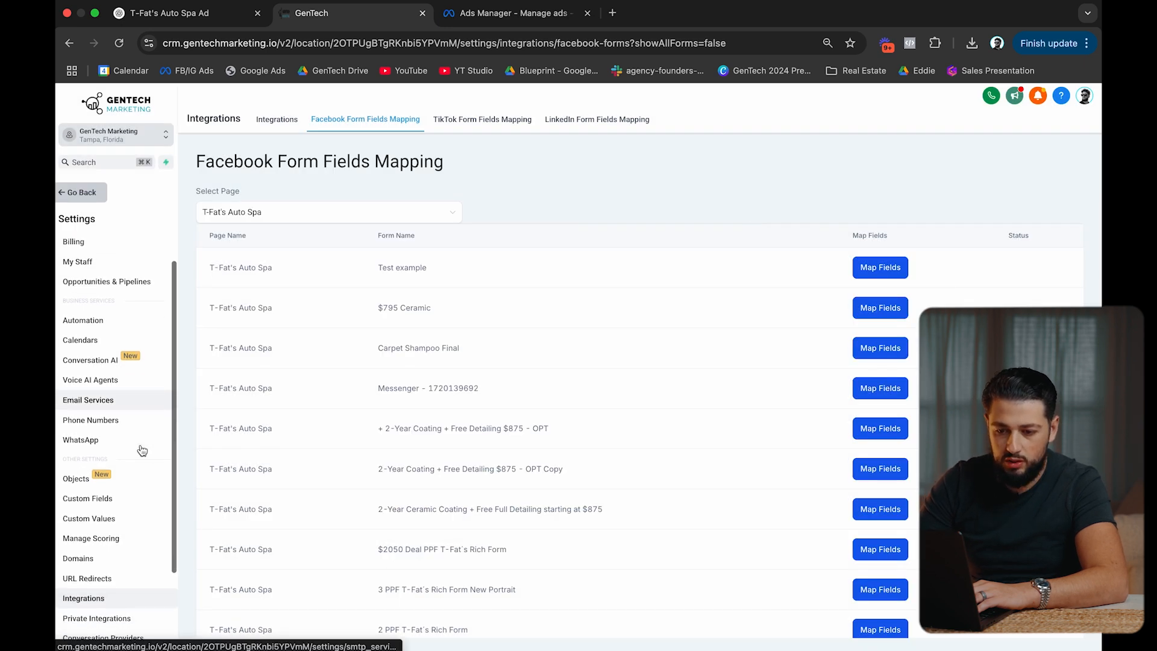
{"action": "left_click", "coordinate": [120, 505]}
Start a new Single Line custom field named 'Make & Model'.
{"action": "left_click", "coordinate": [1040, 133]}
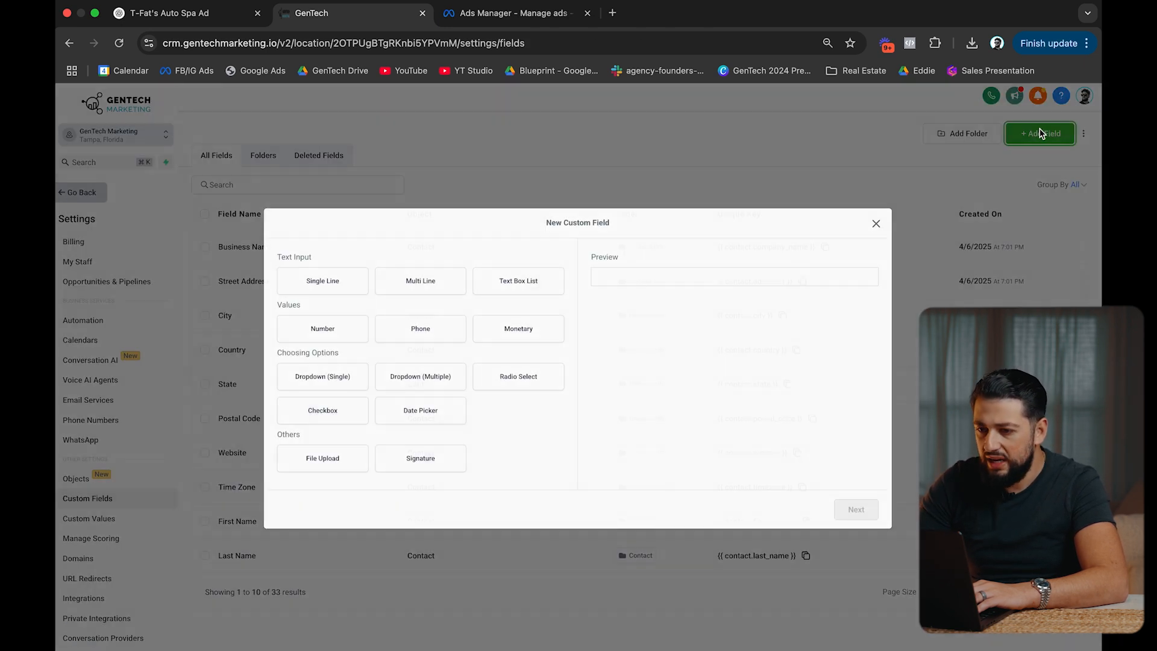
{"action": "left_click", "coordinate": [322, 281]}
{"action": "left_click", "coordinate": [855, 509]}
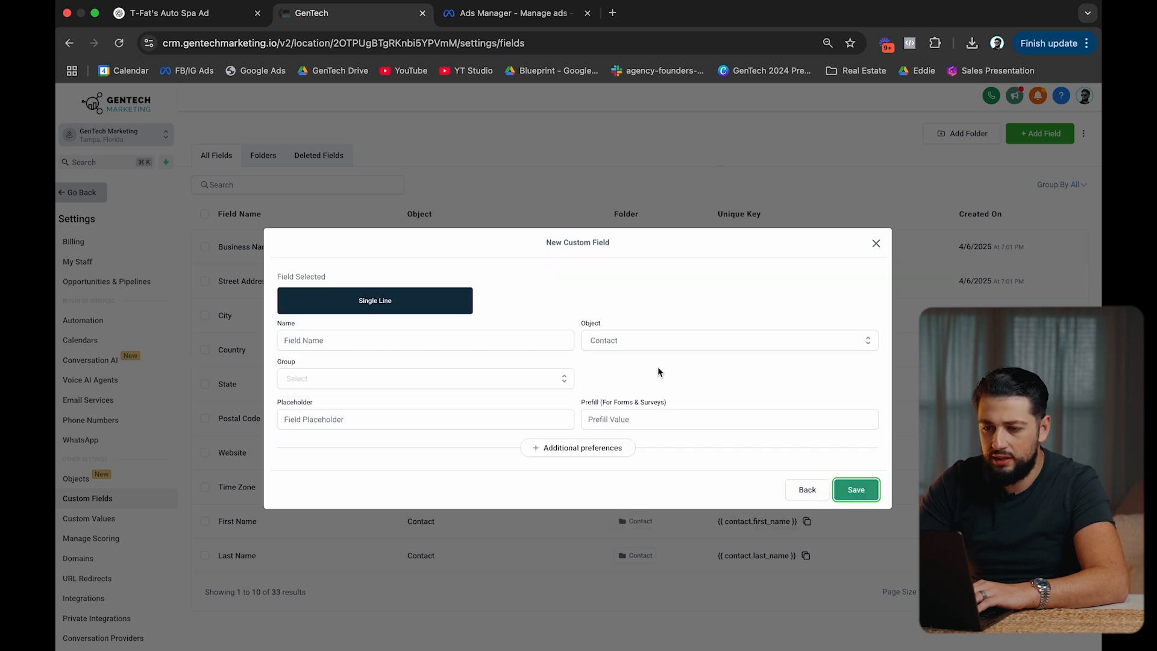
{"action": "left_click", "coordinate": [459, 341]}
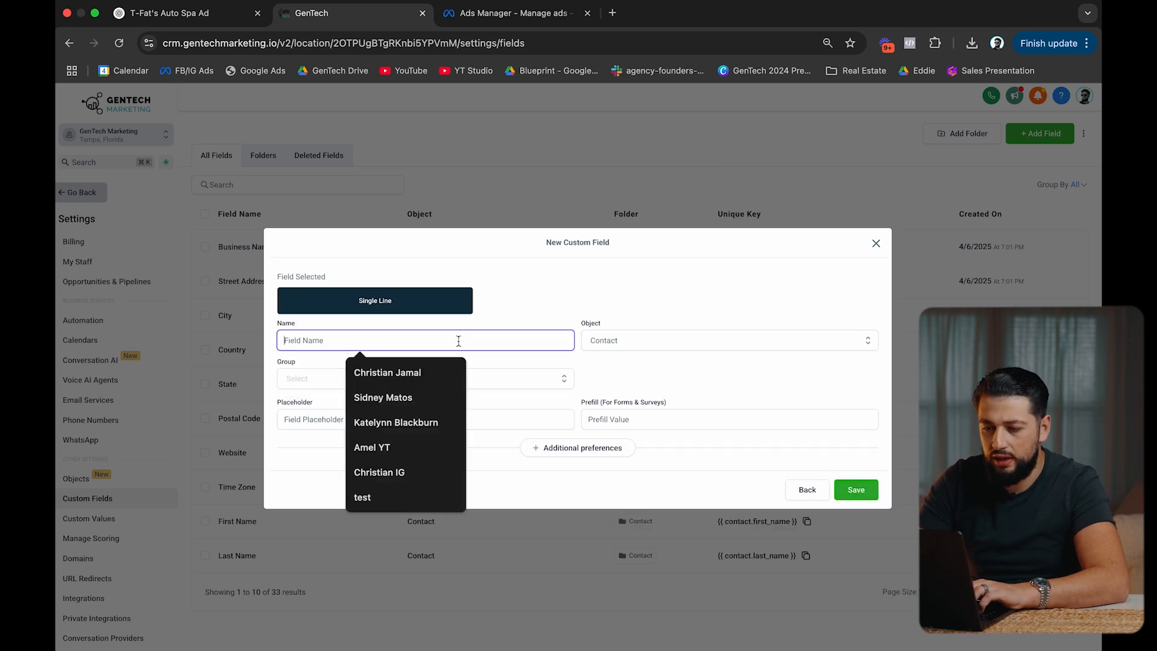
{"action": "type", "text": "C"}
{"action": "key", "text": "BackSpace"}
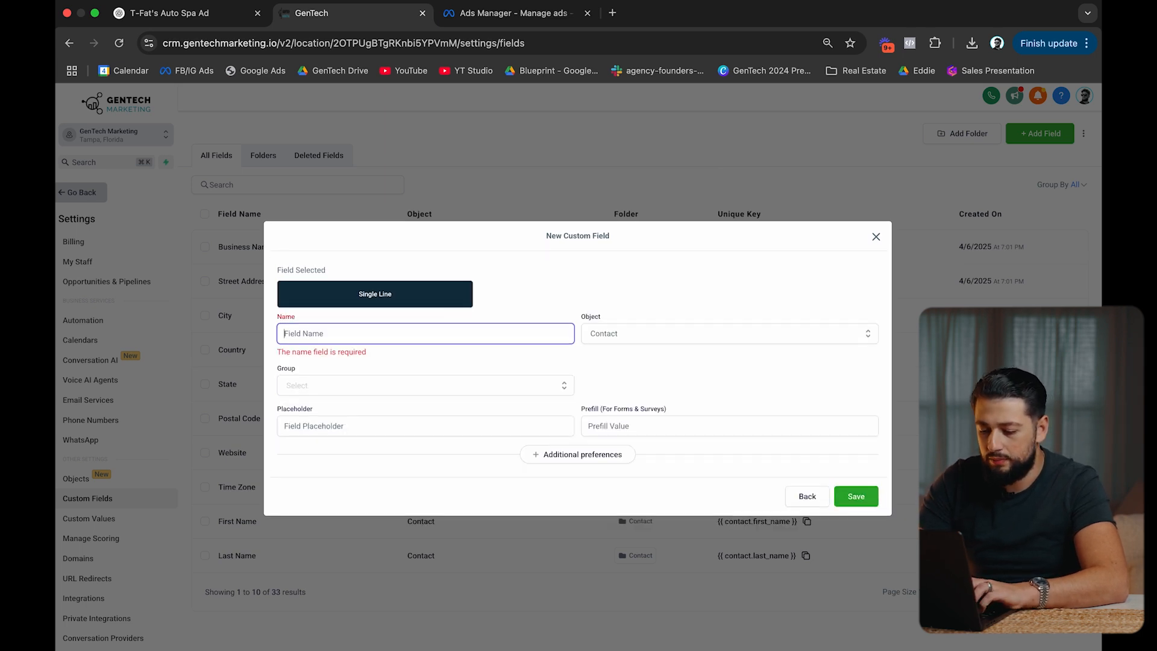
{"action": "type", "text": "Make "}
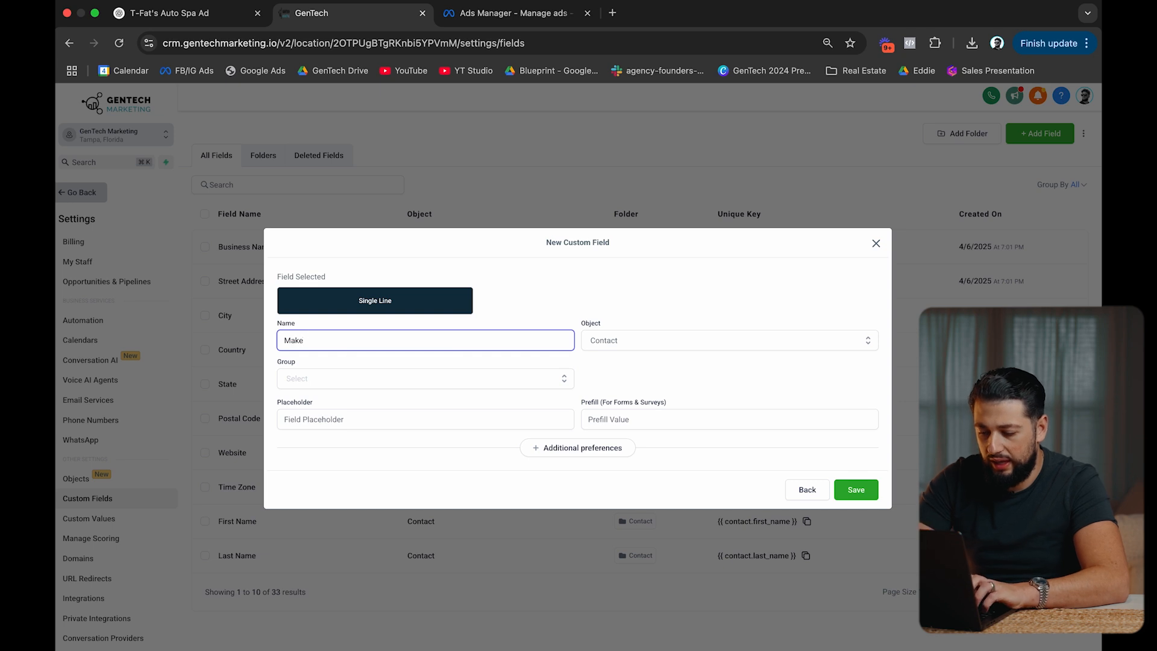
{"action": "type", "text": "& Model"}
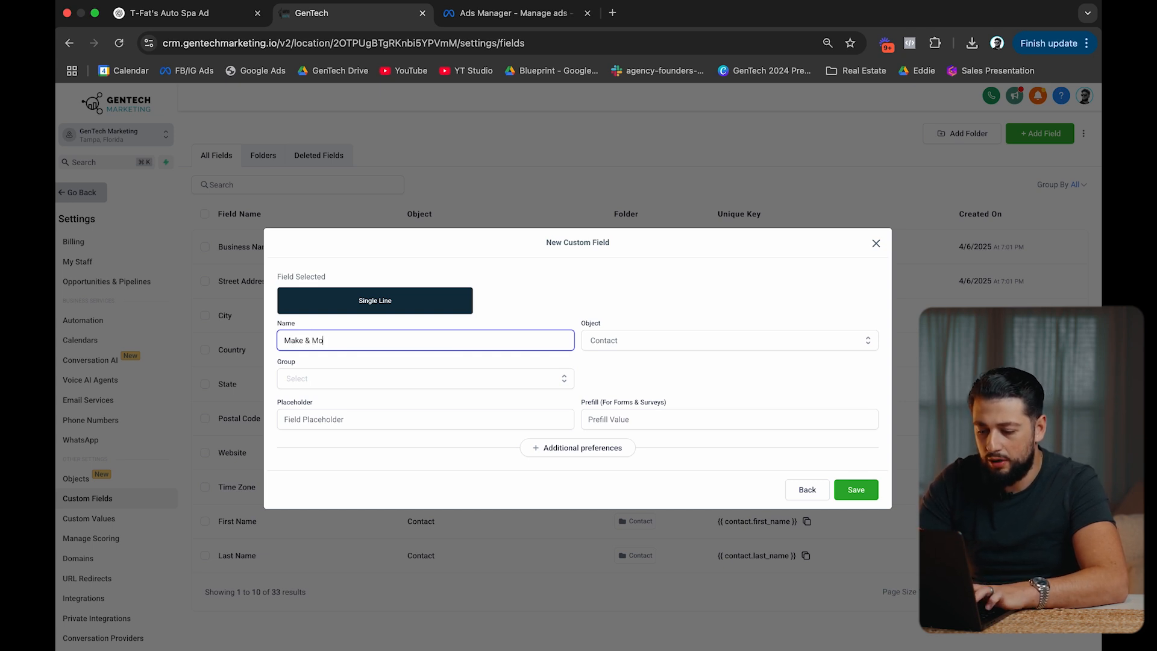
Put the field in the Contact group, save it, and return to Integrations.
{"action": "left_click", "coordinate": [856, 490]}
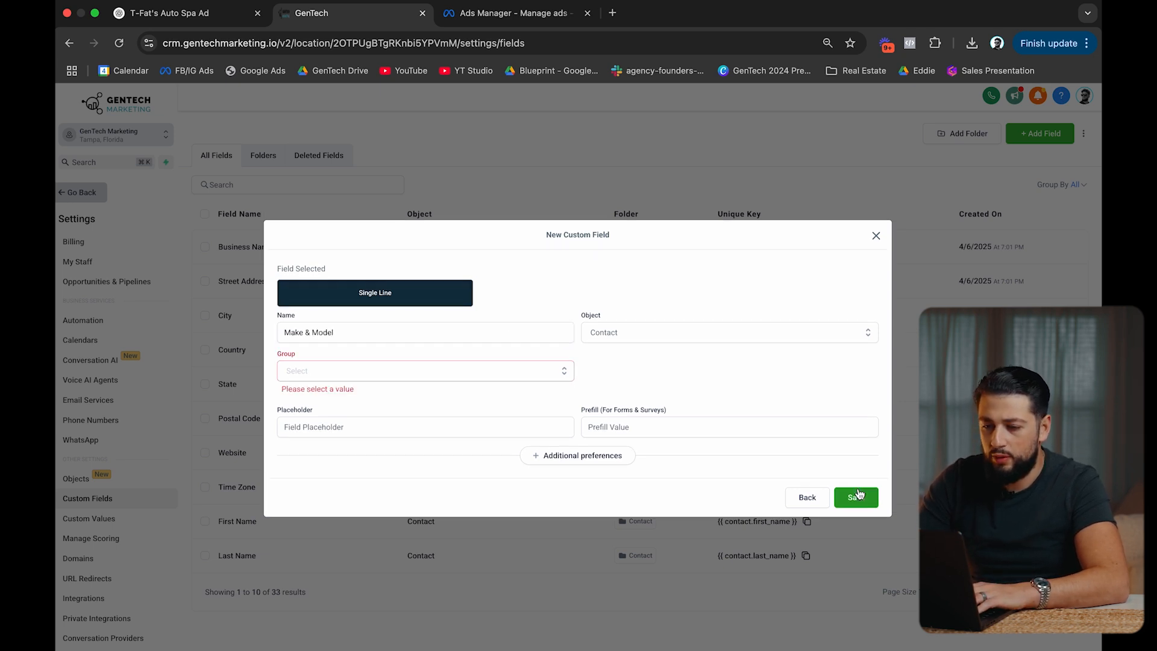
{"action": "left_click", "coordinate": [441, 378]}
{"action": "left_click", "coordinate": [389, 402]}
{"action": "left_click", "coordinate": [857, 490]}
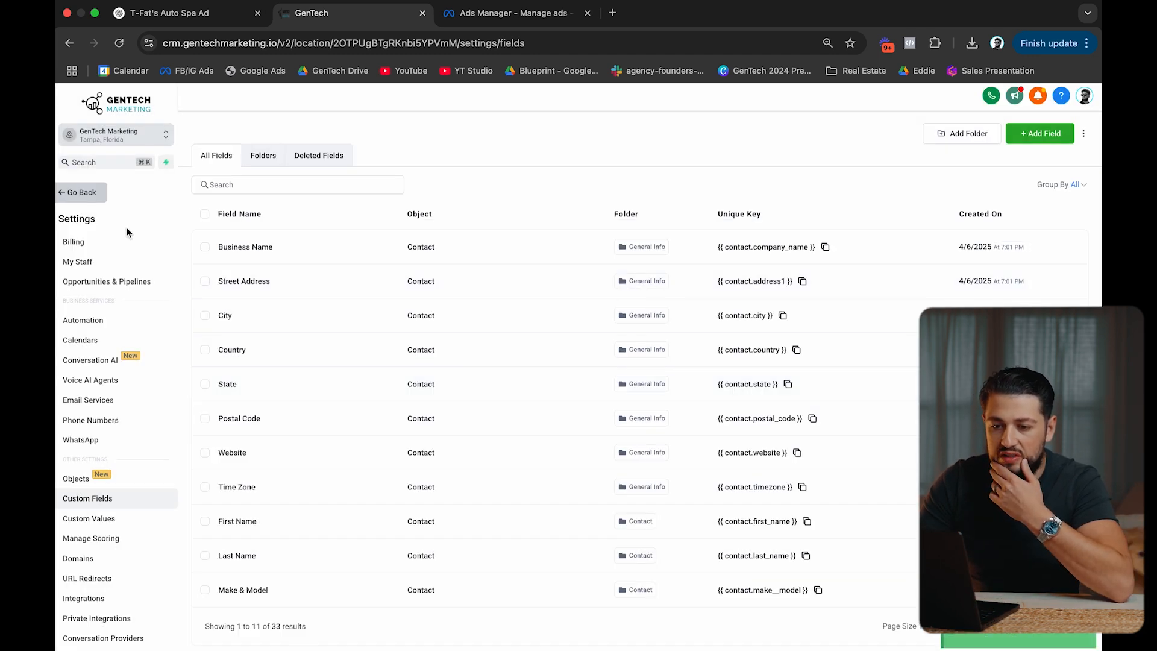
{"action": "scroll", "coordinate": [121, 495], "scroll_direction": "down", "scroll_amount": 3}
{"action": "left_click", "coordinate": [115, 501]}
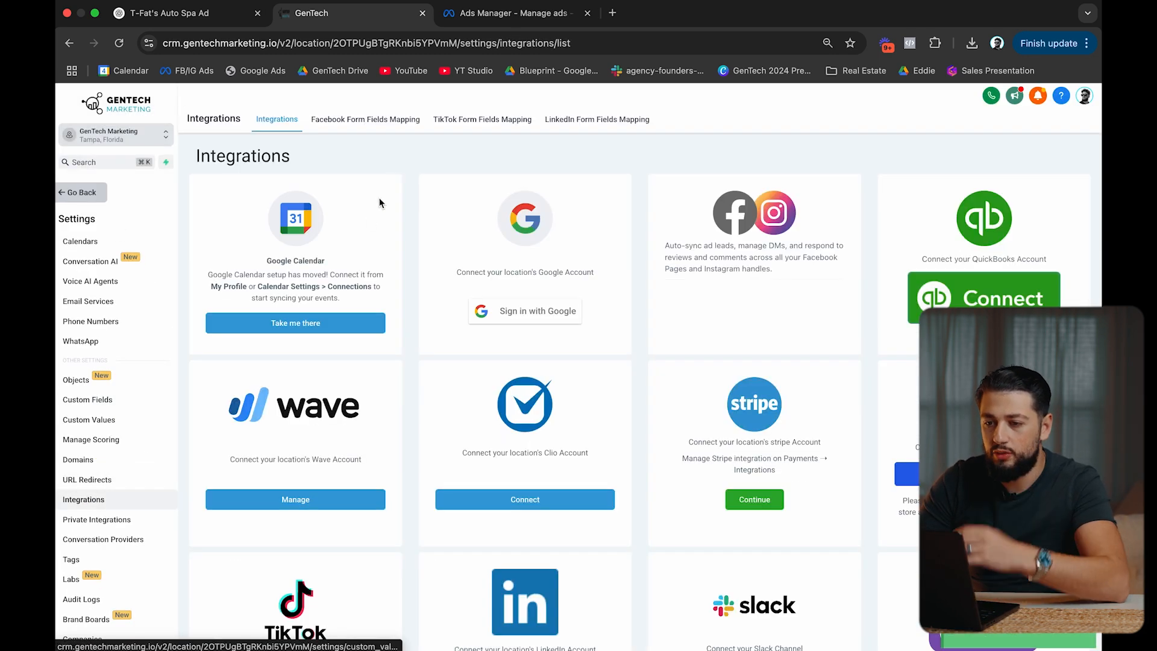
Map the Test example form's vehicle question to Make & model, confirm, and return to the Dashboard.
{"action": "left_click", "coordinate": [388, 119]}
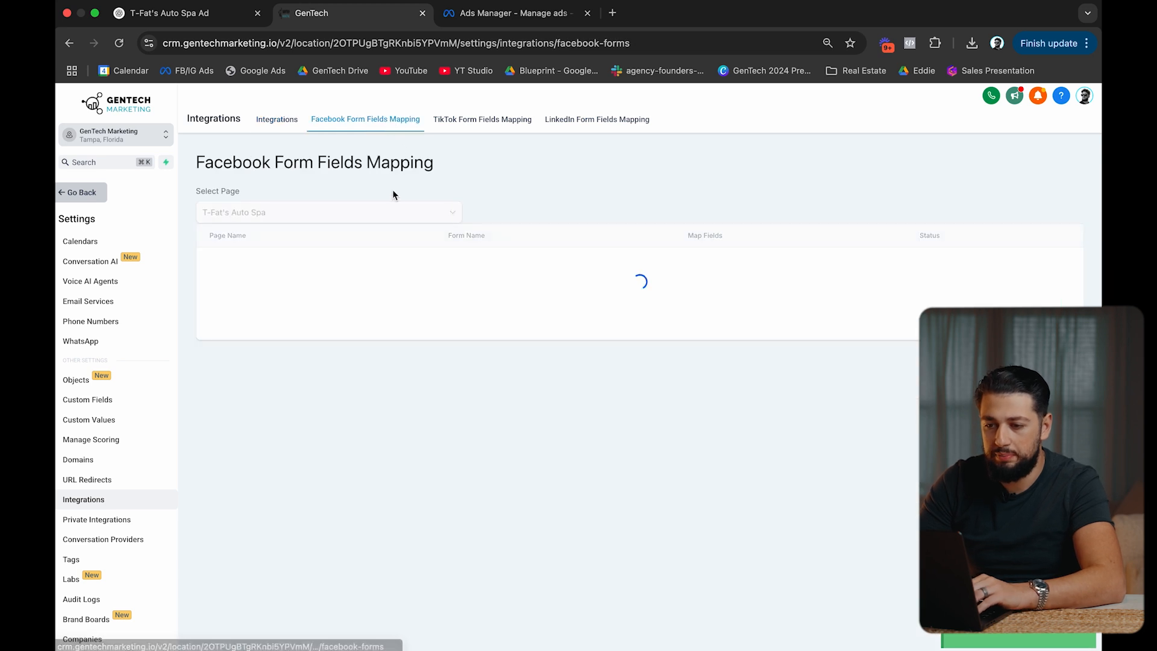
{"action": "left_click", "coordinate": [897, 269]}
{"action": "left_click", "coordinate": [633, 302]}
{"action": "scroll", "coordinate": [654, 387], "scroll_direction": "down", "scroll_amount": 3}
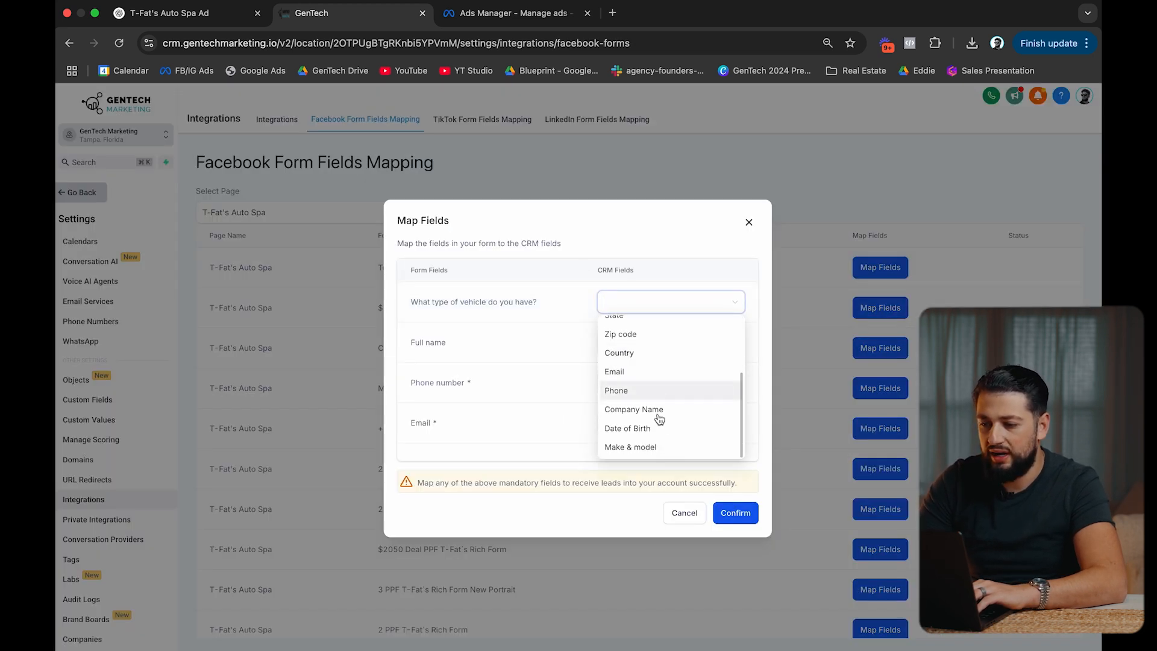
{"action": "left_click", "coordinate": [656, 454]}
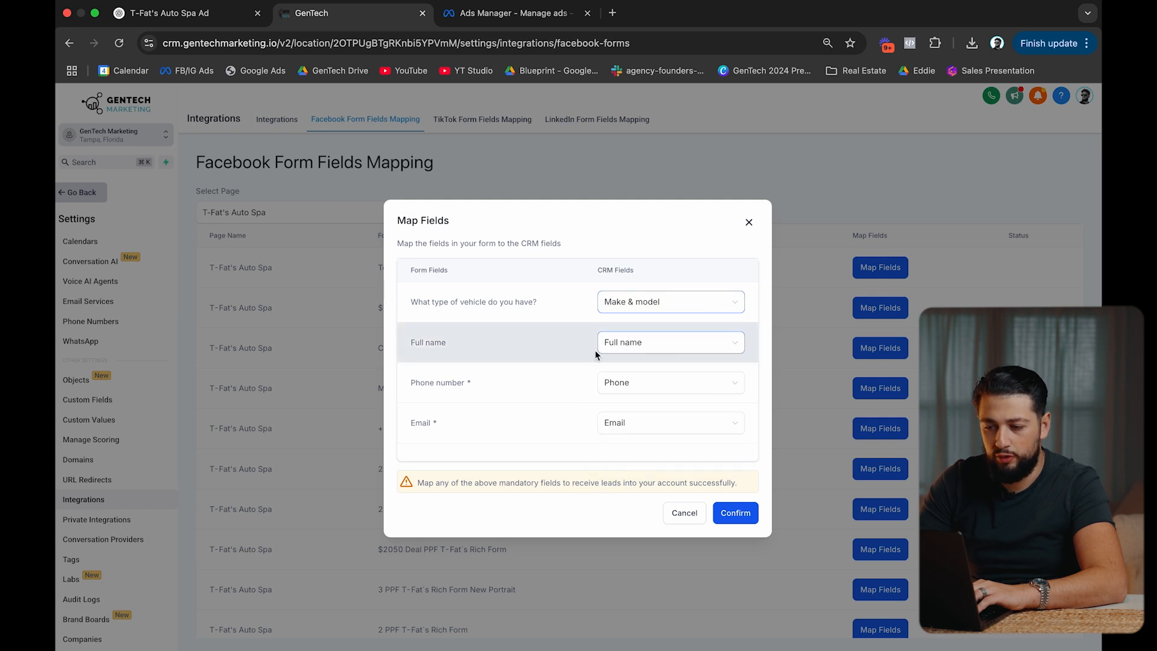
{"action": "left_click", "coordinate": [741, 512]}
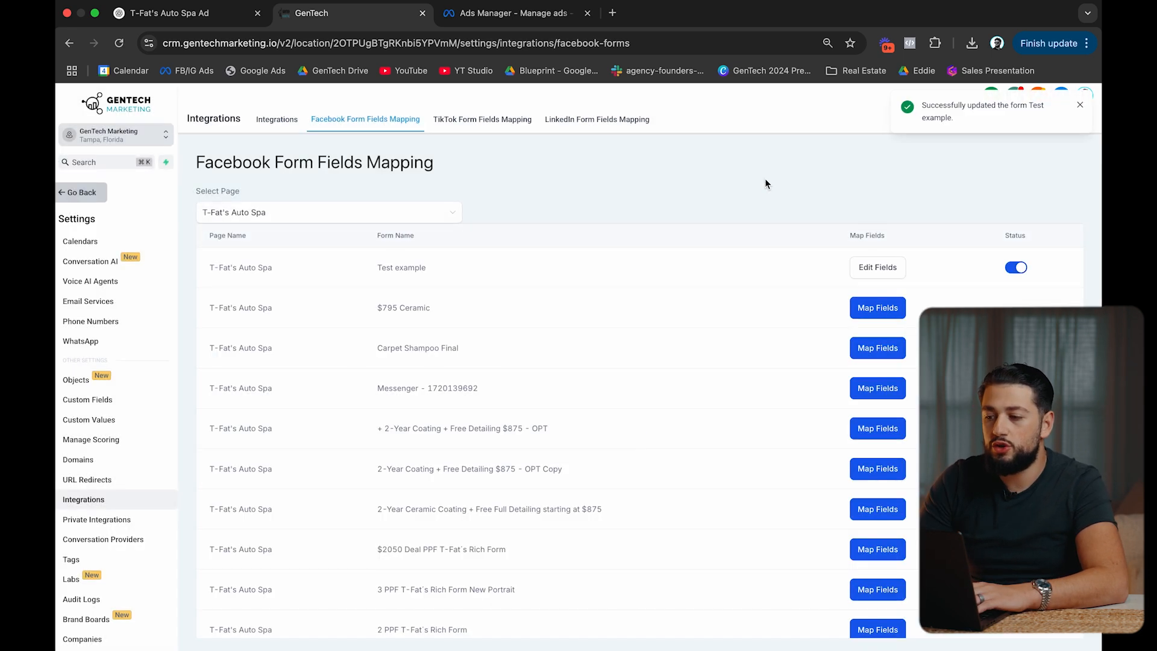
{"action": "left_click", "coordinate": [1078, 105]}
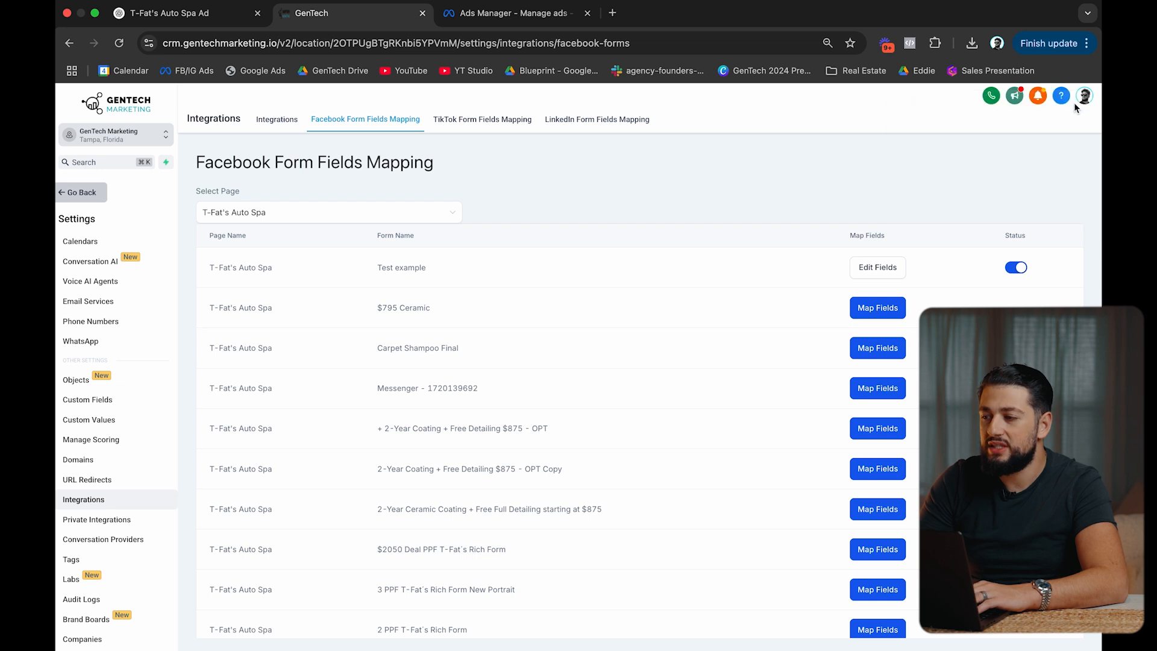
{"action": "left_click", "coordinate": [84, 193]}
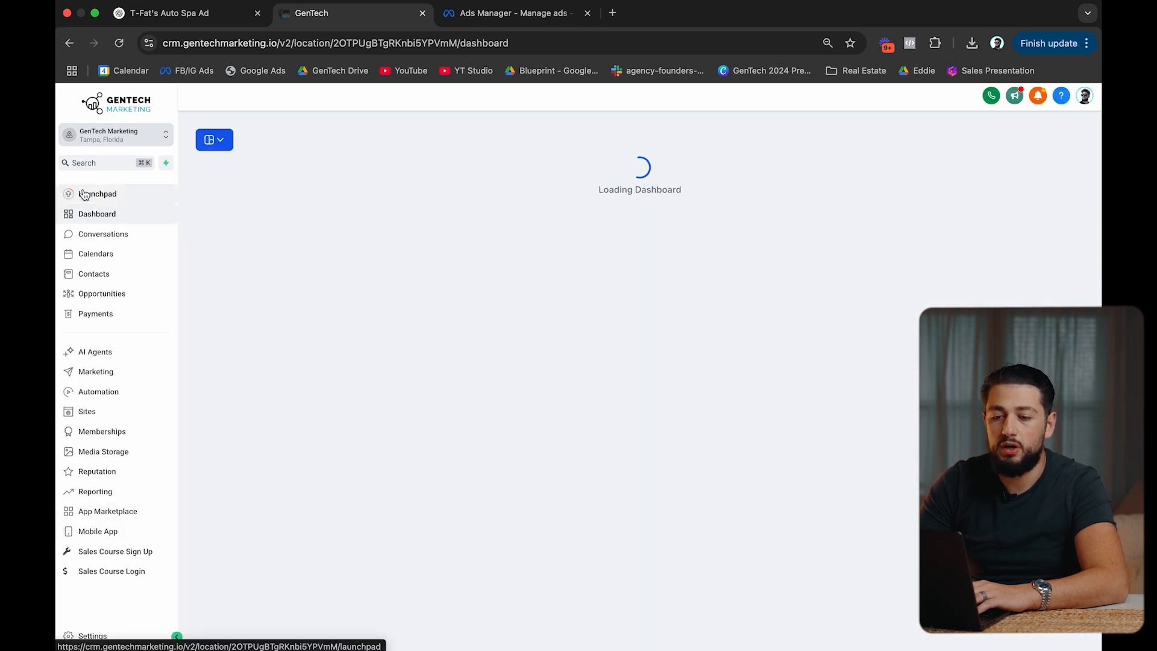
Create a new workflow from the starter and title it 'New Lead -> Tag'.
{"action": "left_click", "coordinate": [121, 395]}
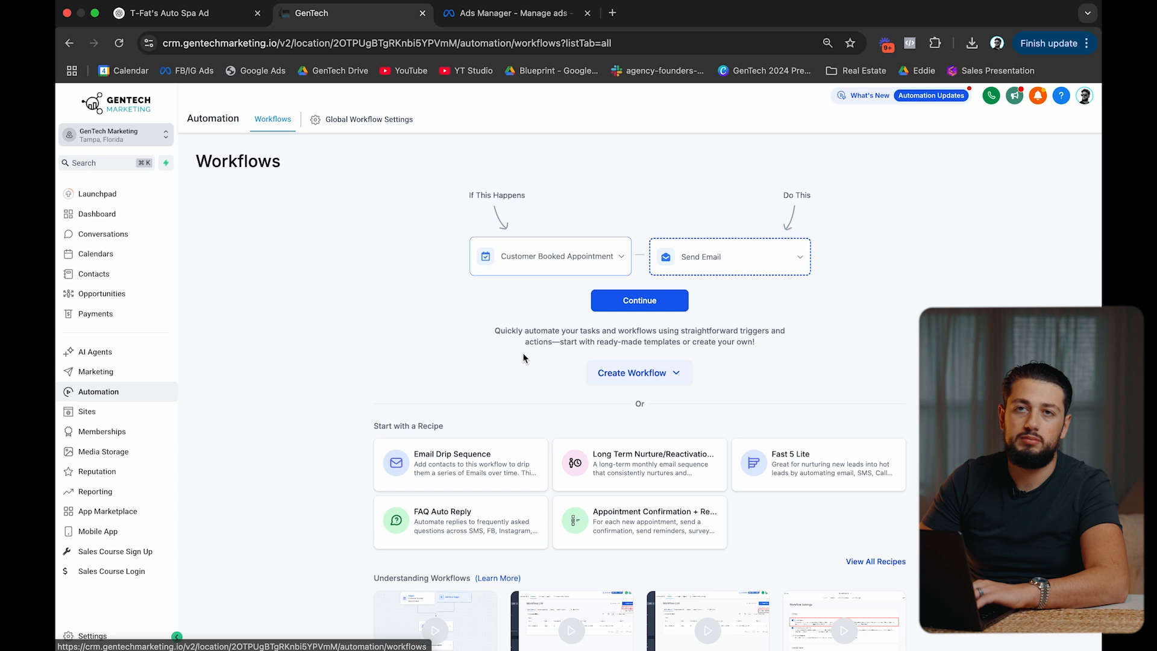
{"action": "left_click", "coordinate": [628, 301]}
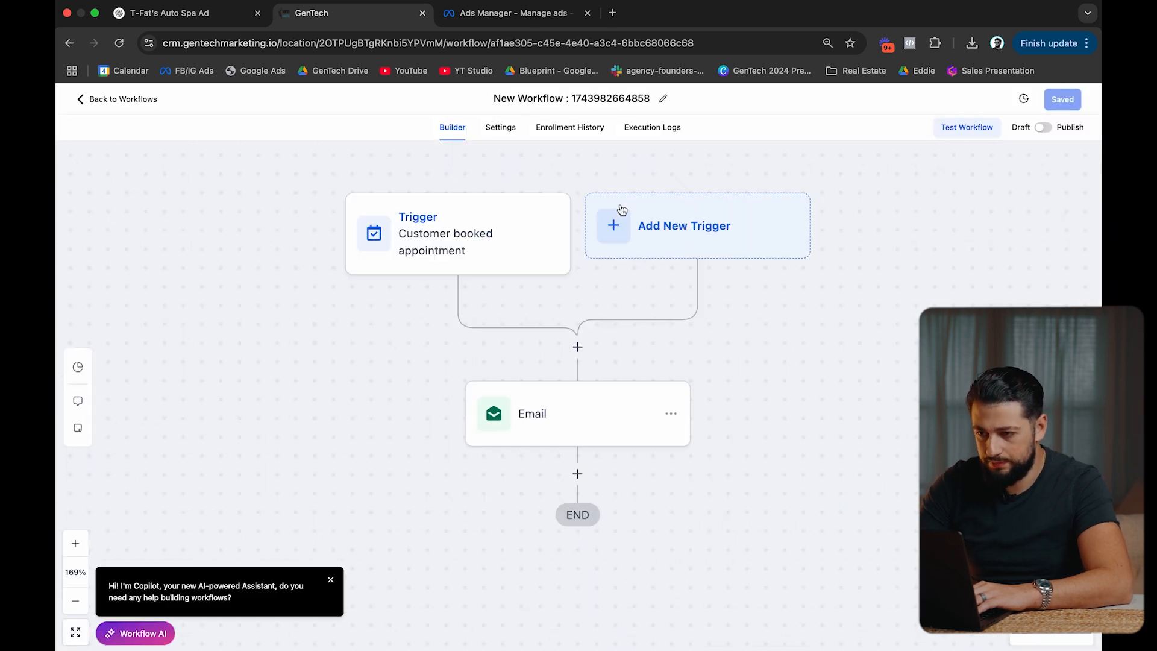
{"action": "left_click", "coordinate": [577, 97]}
{"action": "key", "text": "super+a"}
{"action": "type", "text": "Ne"}
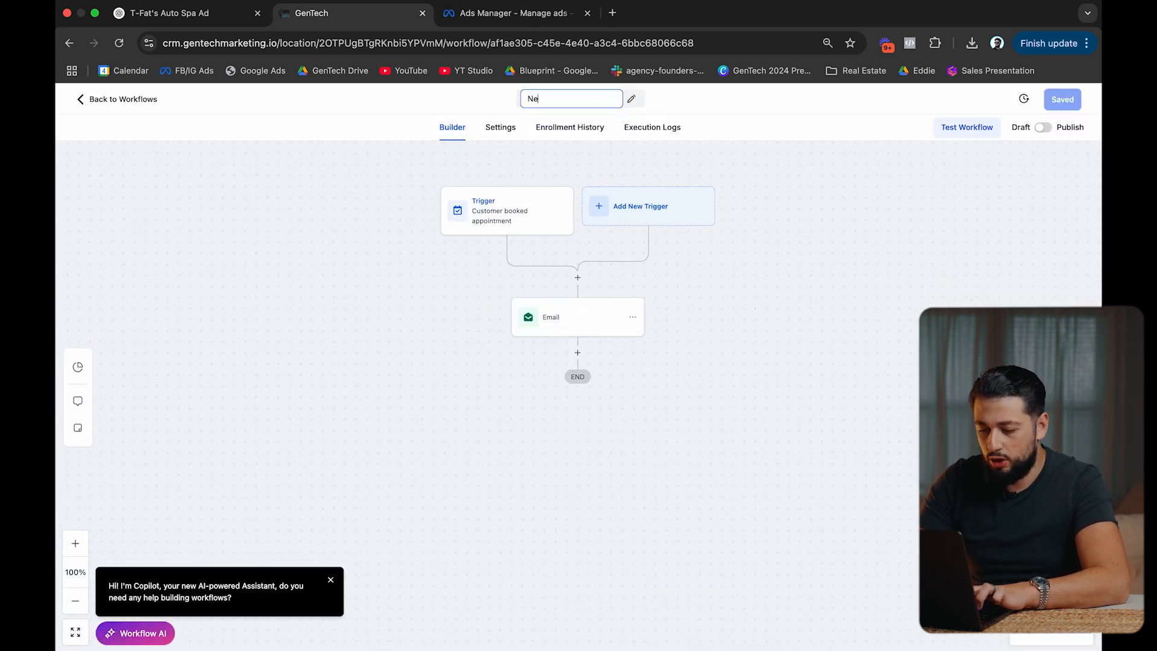
{"action": "type", "text": "w Lead "}
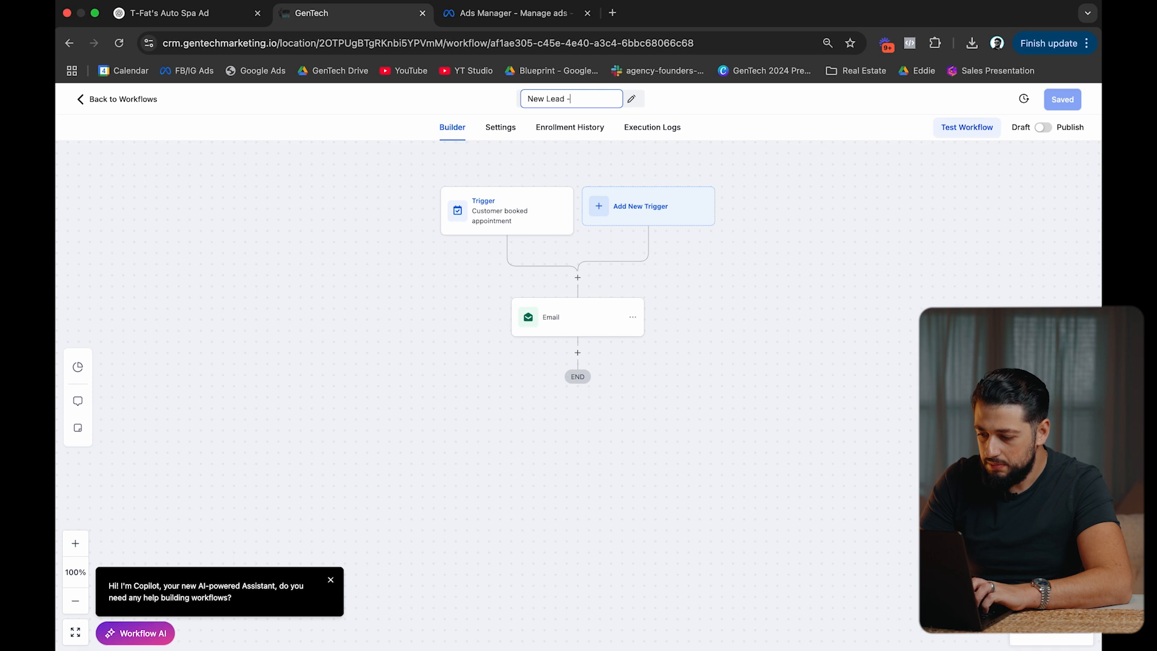
{"action": "type", "text": "-> Tag"}
{"action": "key", "text": "Return"}
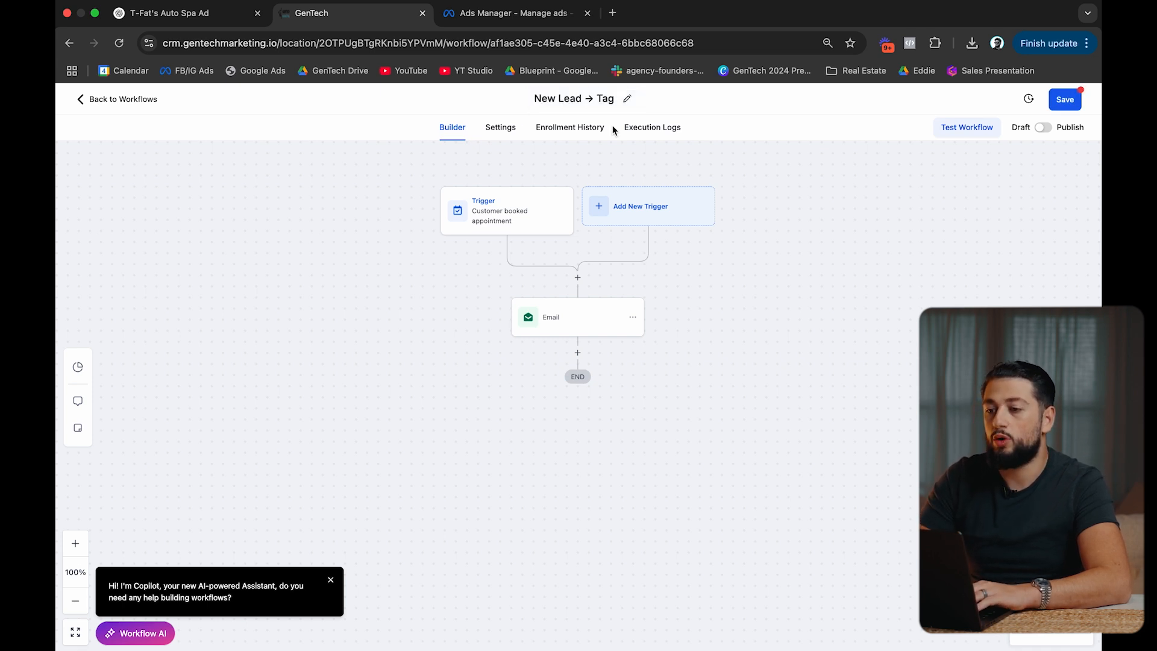
Change the workflow title to 'New Lead → Flow' and open the trigger's settings.
{"action": "left_click", "coordinate": [627, 98]}
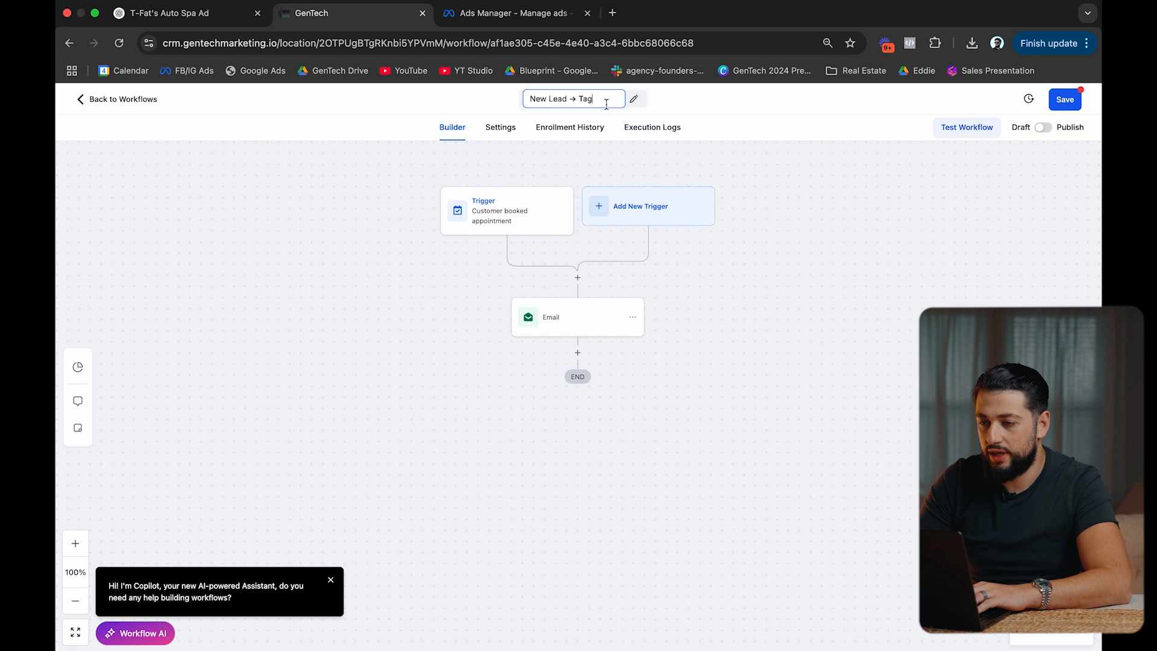
{"action": "type", "text": "Flow"}
{"action": "key", "text": "Return"}
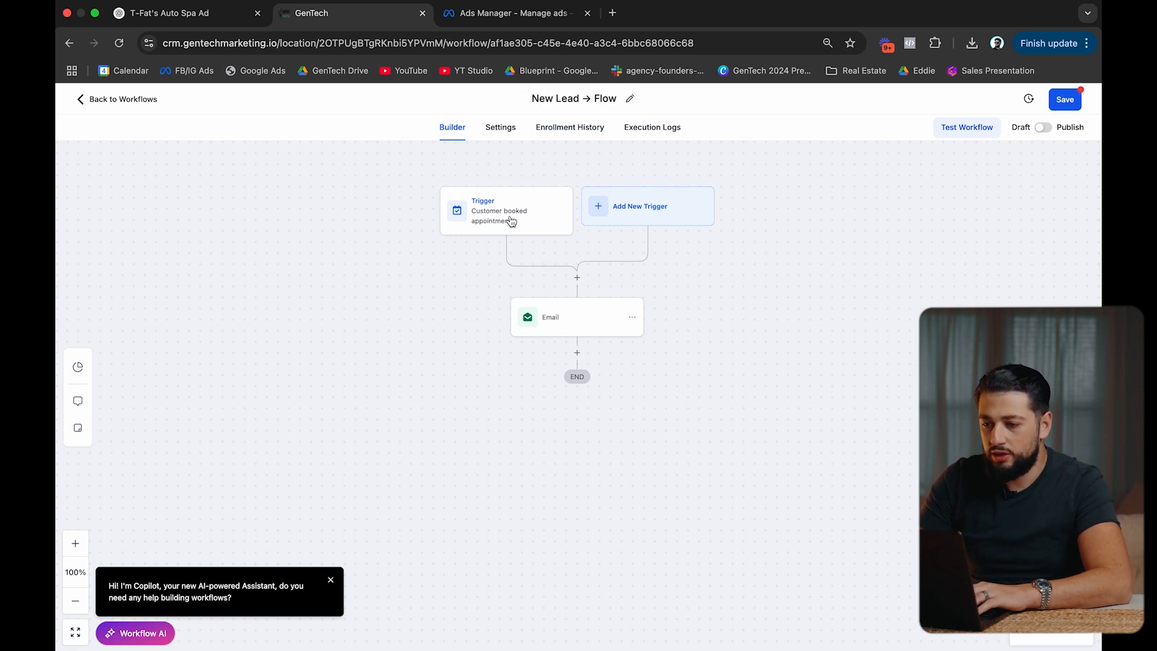
{"action": "left_click", "coordinate": [500, 221]}
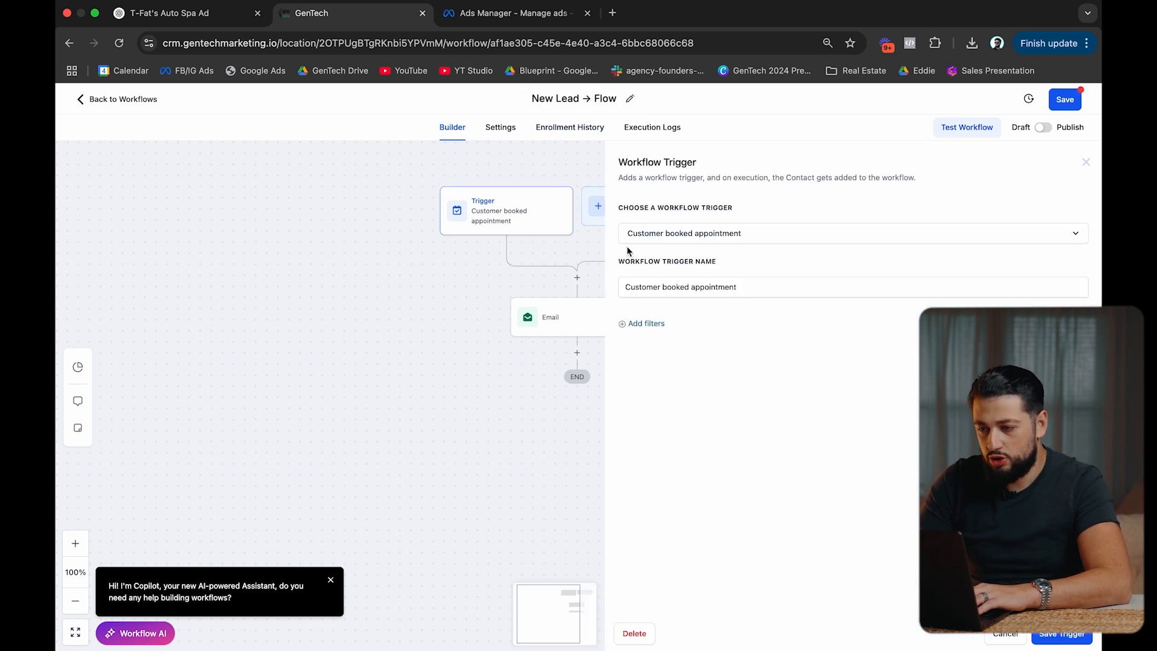
Delete the appointment-booked trigger and add a Facebook Lead Form Submitted trigger.
{"action": "triple_click", "coordinate": [672, 287]}
{"action": "left_click", "coordinate": [633, 633]}
{"action": "left_click", "coordinate": [692, 400]}
{"action": "left_click", "coordinate": [573, 206]}
{"action": "type", "text": "f"}
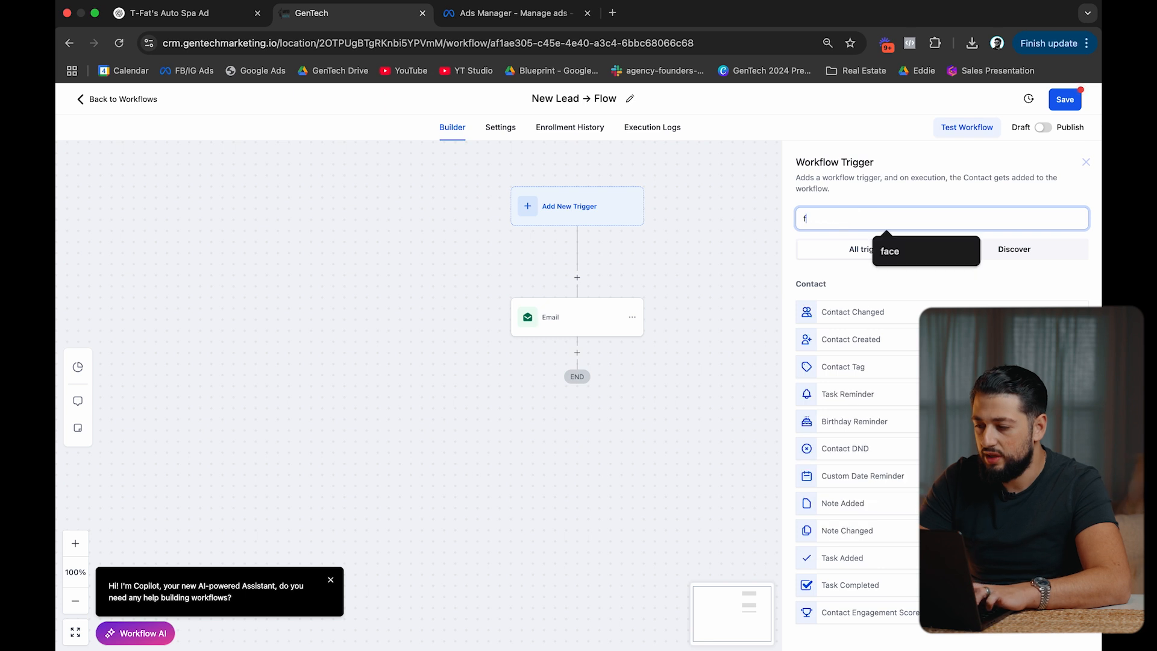
{"action": "type", "text": "ace"}
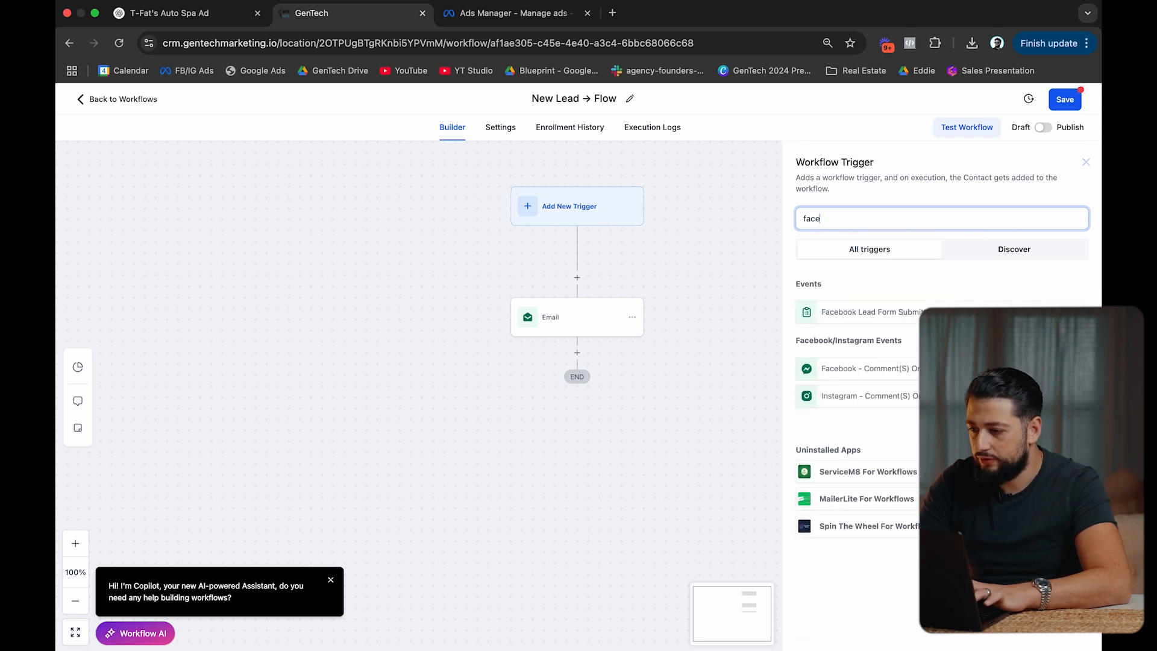
{"action": "left_click", "coordinate": [866, 312]}
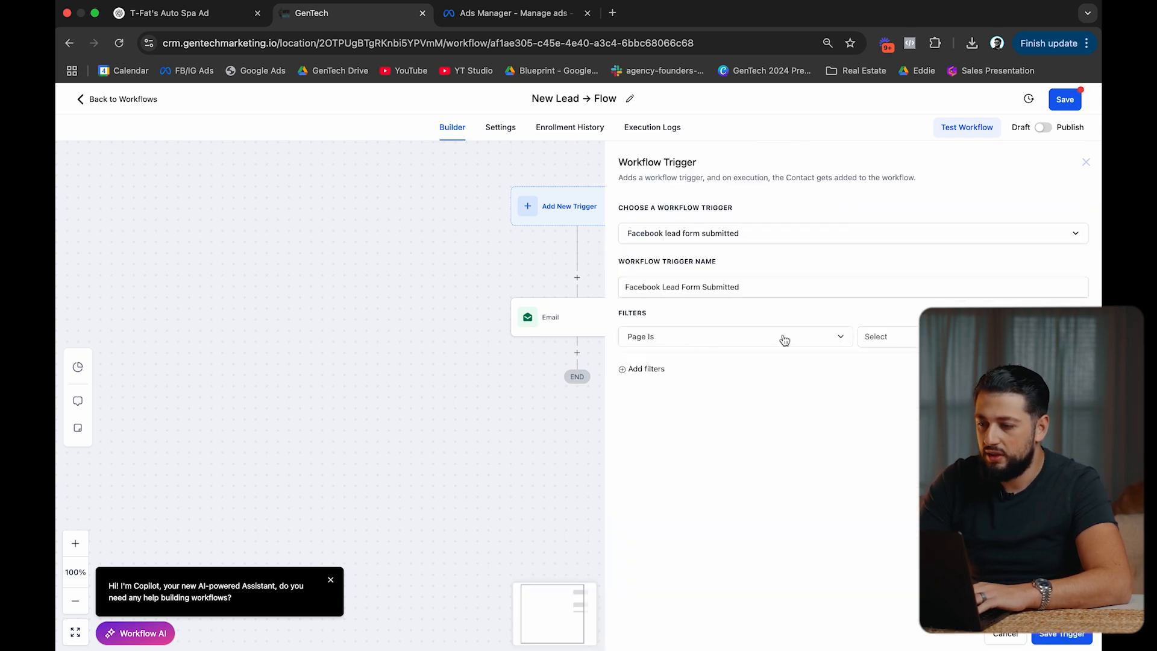
Filter the trigger to the T-Fat's Auto Spa page and the Test example form, then save it.
{"action": "left_click", "coordinate": [837, 341]}
{"action": "left_click", "coordinate": [883, 336]}
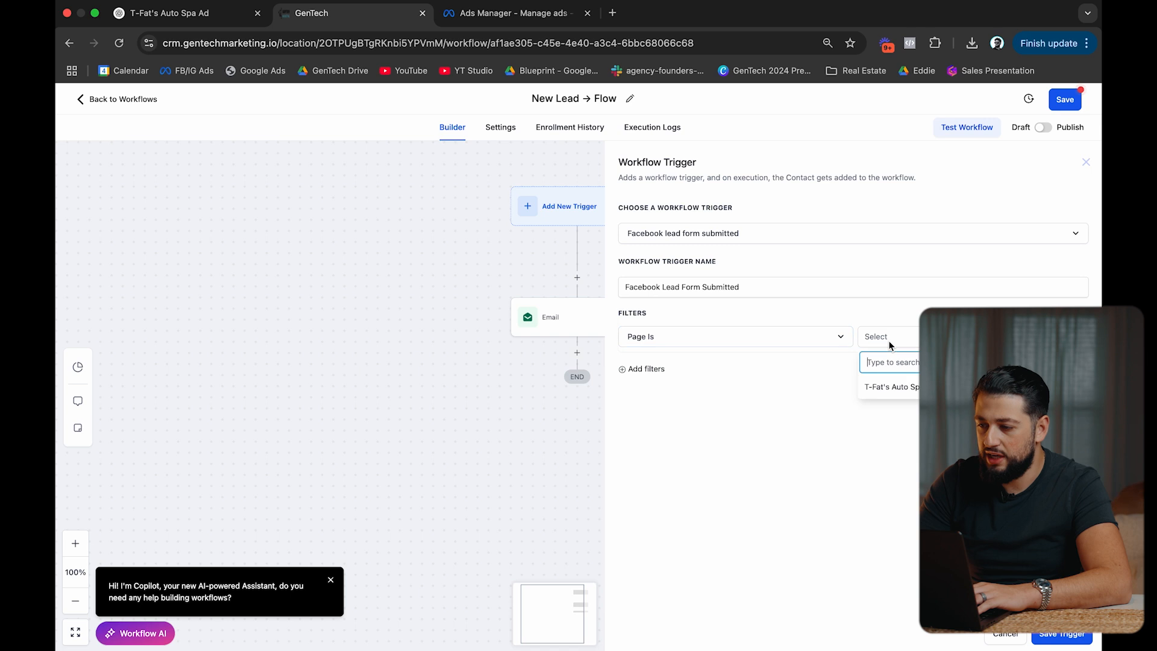
{"action": "left_click", "coordinate": [891, 387]}
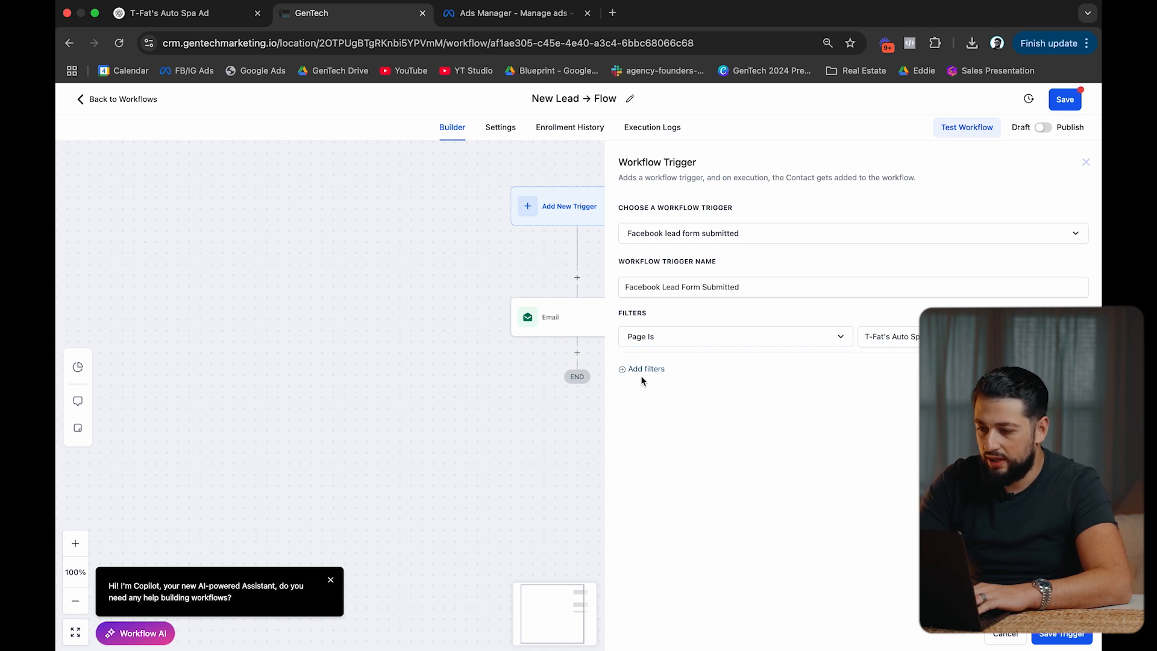
{"action": "left_click", "coordinate": [667, 370]}
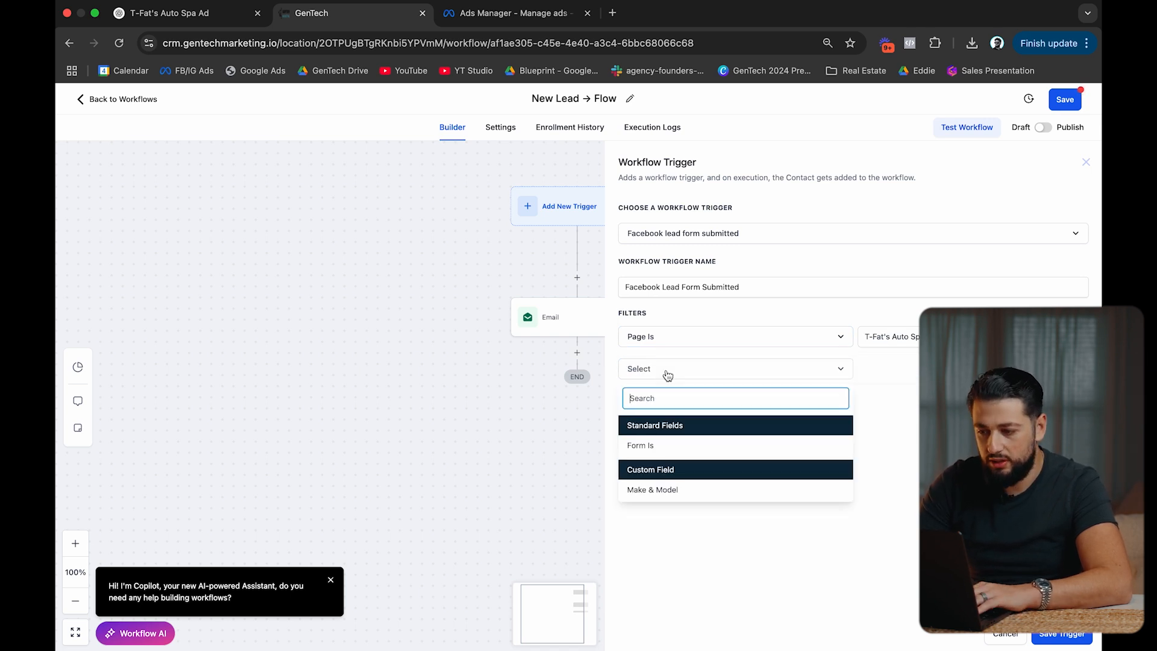
{"action": "left_click", "coordinate": [672, 445]}
{"action": "left_click", "coordinate": [897, 376]}
{"action": "type", "text": "te"}
{"action": "left_click", "coordinate": [901, 422]}
{"action": "left_click", "coordinate": [917, 487]}
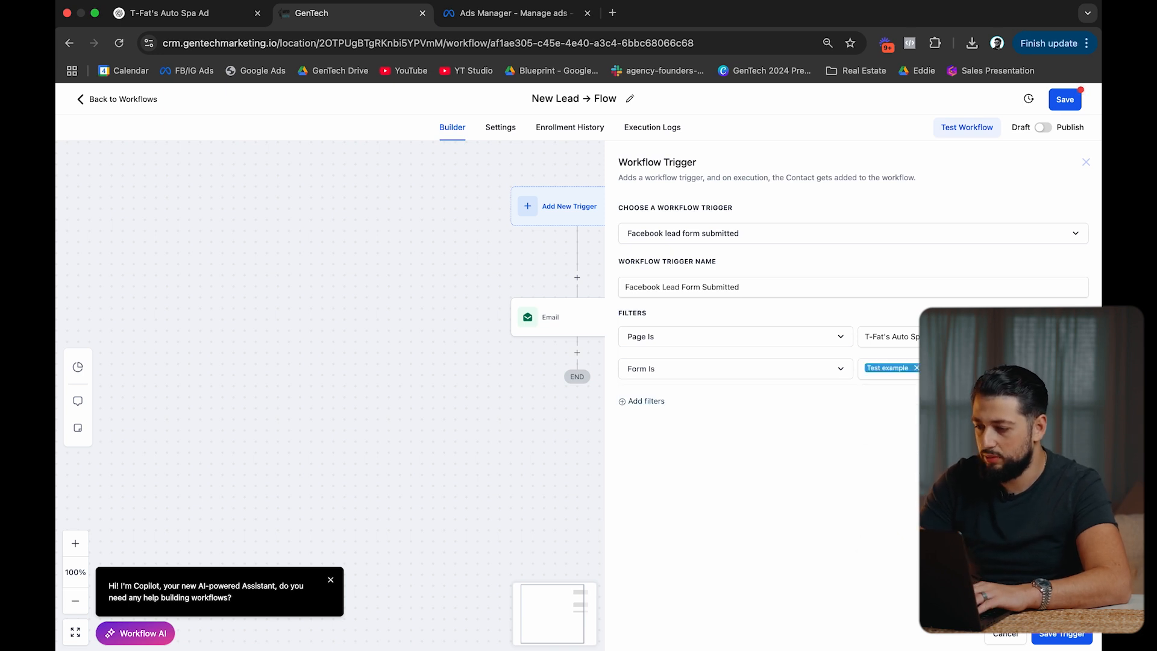
{"action": "left_click", "coordinate": [1062, 634]}
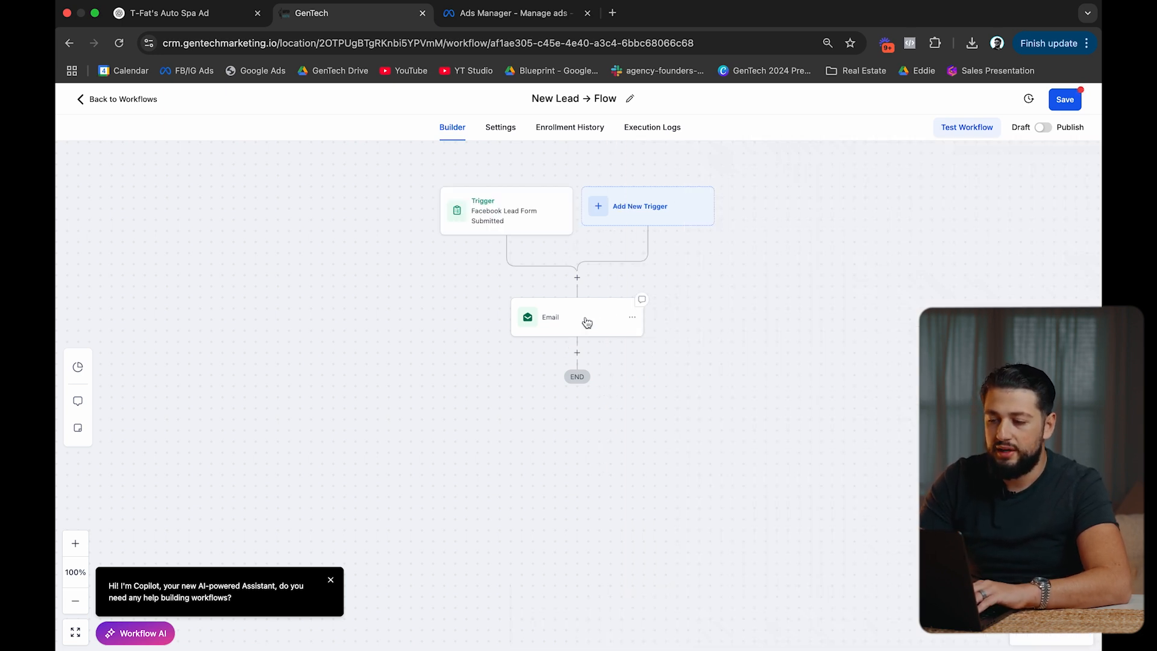
Delete the Email step from the workflow.
{"action": "left_click", "coordinate": [631, 317]}
{"action": "left_click", "coordinate": [633, 319]}
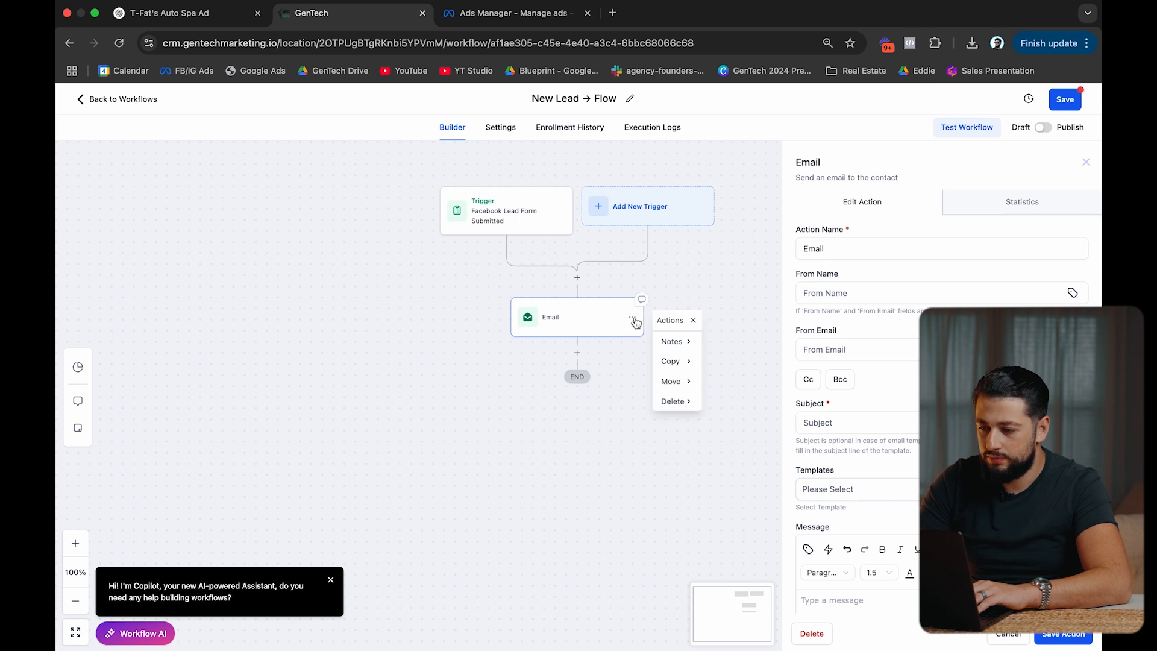
{"action": "mouse_move", "coordinate": [698, 399]}
{"action": "left_click", "coordinate": [735, 350]}
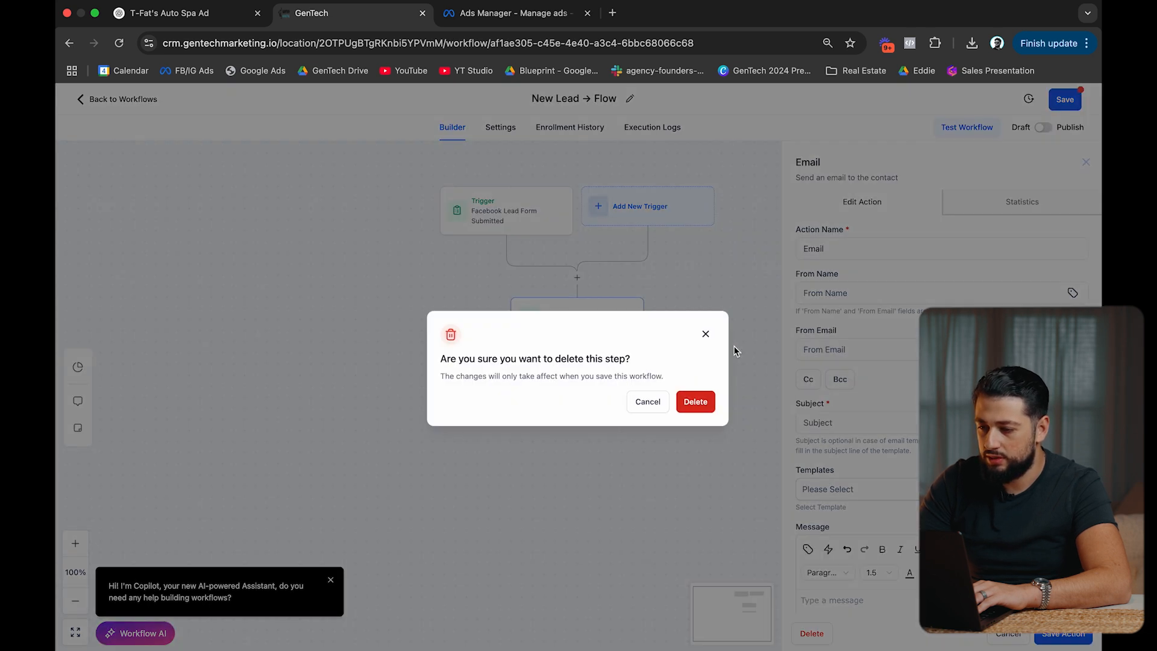
{"action": "left_click", "coordinate": [696, 401]}
Add an Add Contact Tag action creating the tags '$899 special' and 'meta lead', and save it.
{"action": "left_click", "coordinate": [583, 282]}
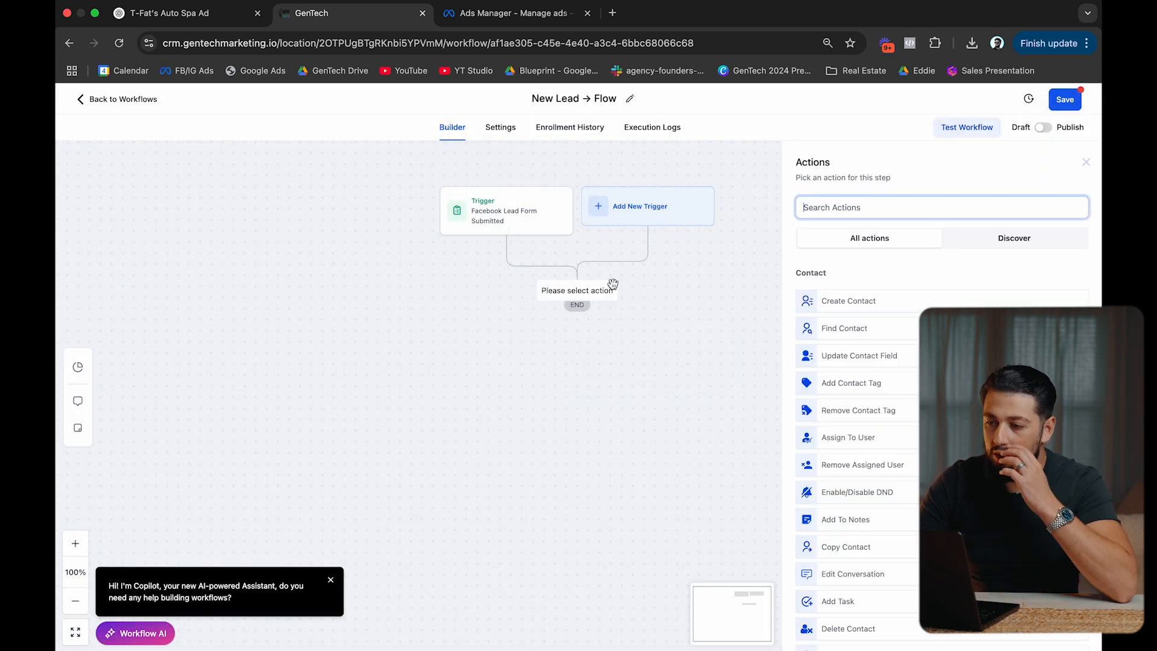
{"action": "type", "text": "tag"}
{"action": "left_click", "coordinate": [876, 299]}
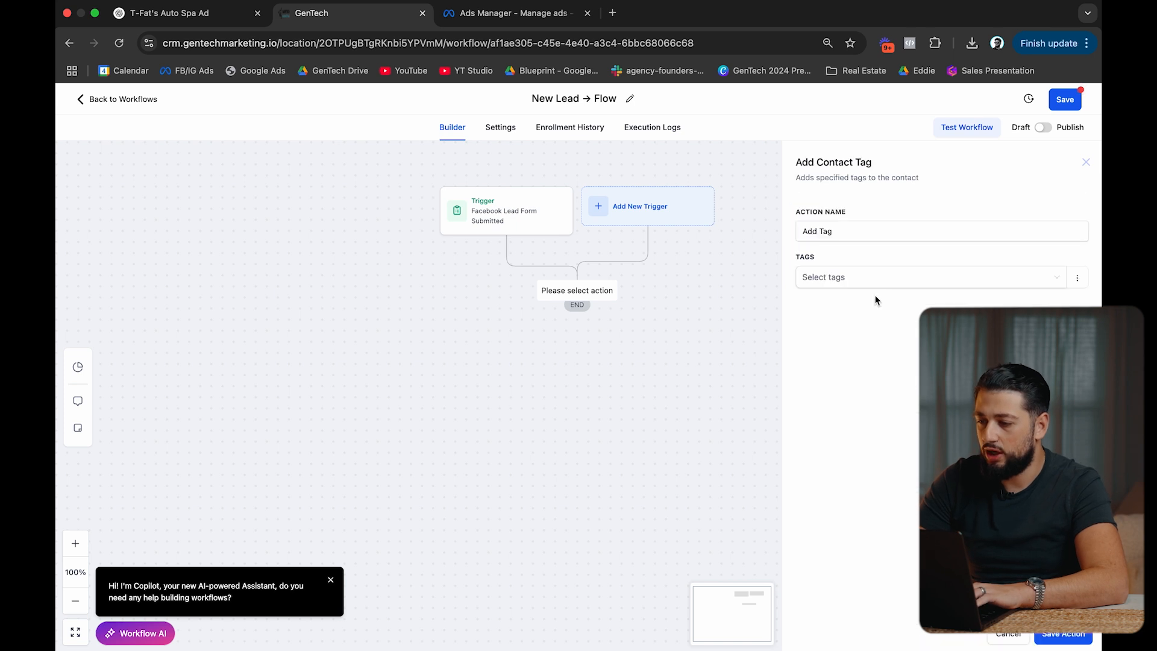
{"action": "left_click", "coordinate": [842, 288]}
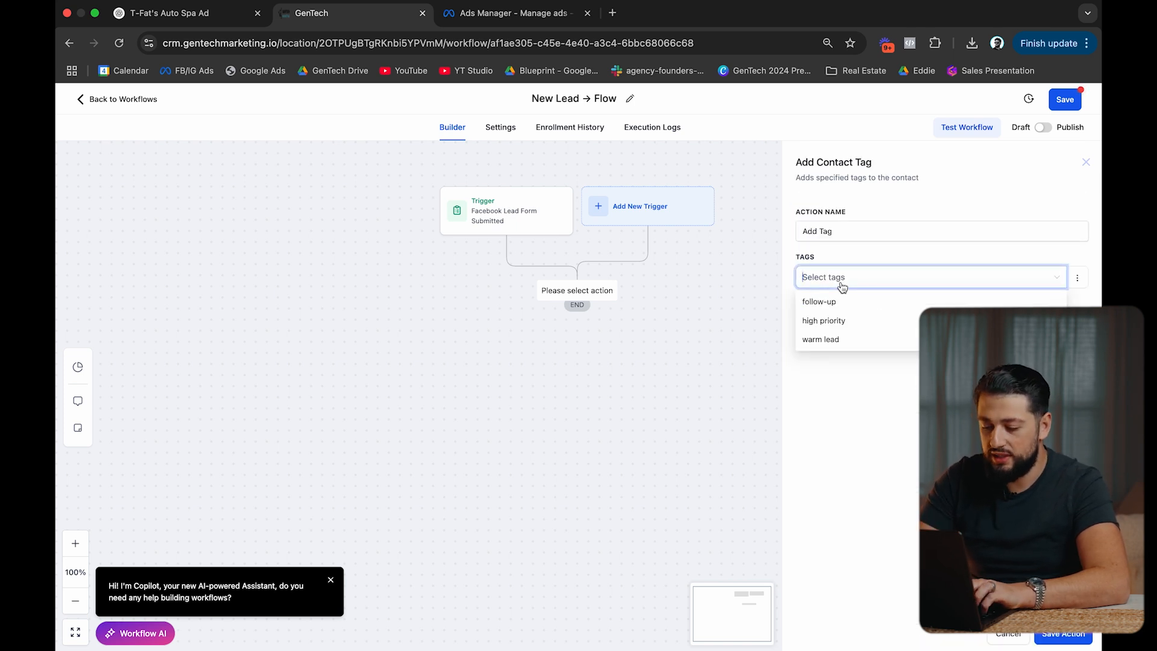
{"action": "type", "text": "$899 special"}
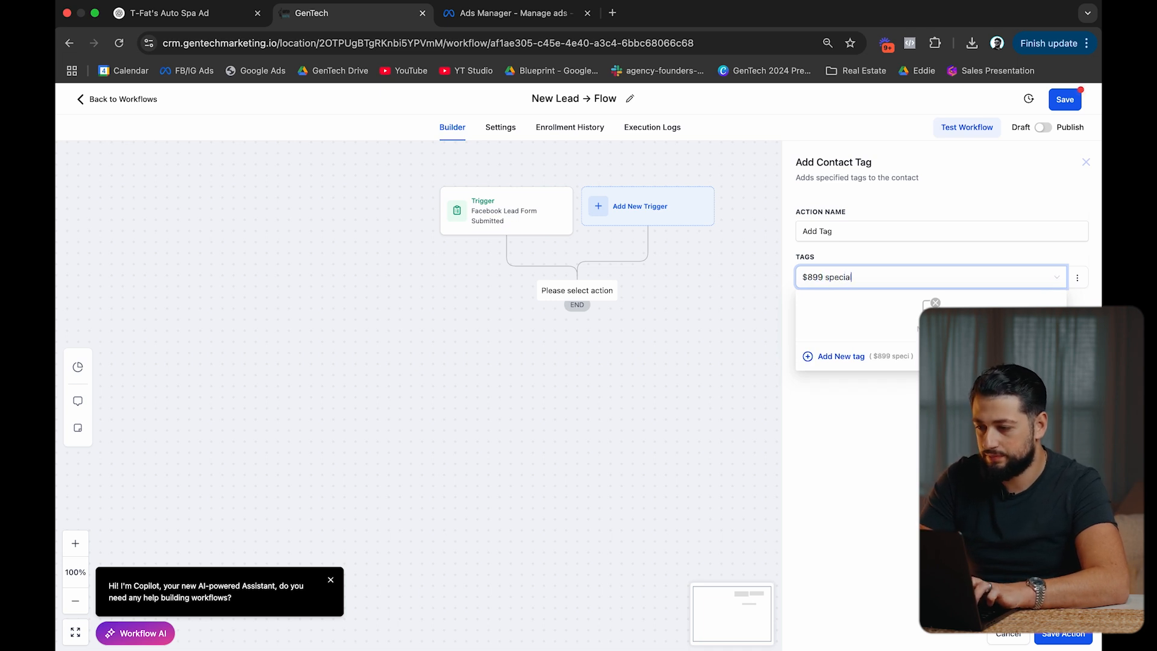
{"action": "left_click", "coordinate": [841, 355]}
{"action": "left_click", "coordinate": [929, 279]}
{"action": "type", "text": "Meta Lea"}
{"action": "left_click", "coordinate": [841, 356]}
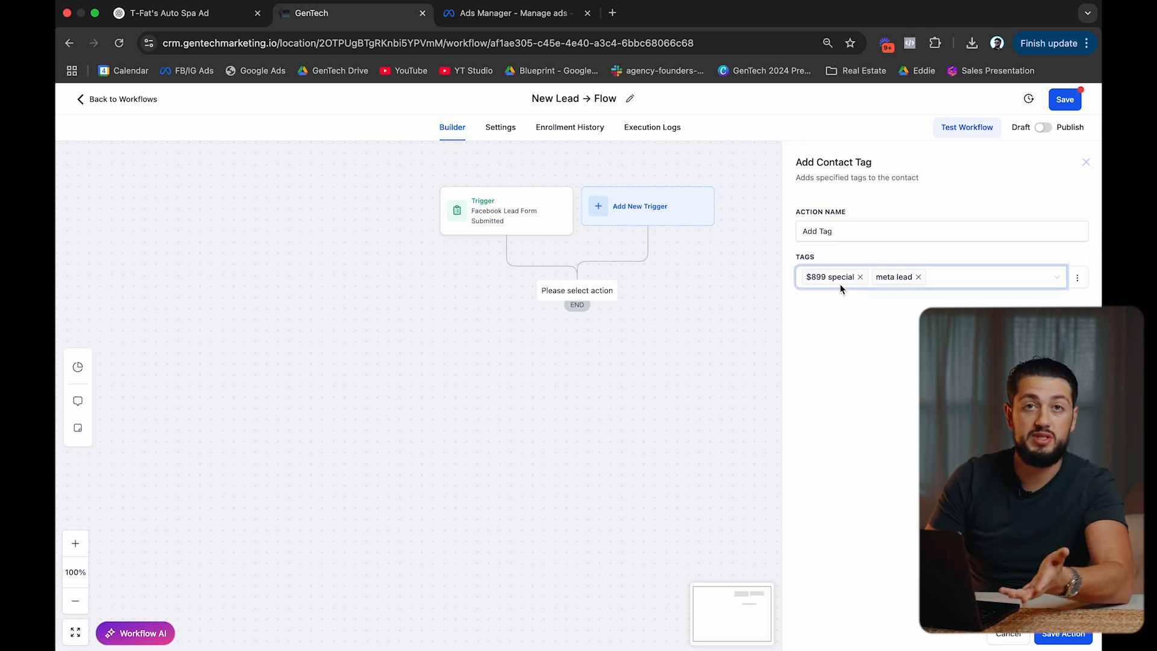
{"action": "left_click", "coordinate": [1066, 639]}
{"action": "left_click", "coordinate": [593, 331]}
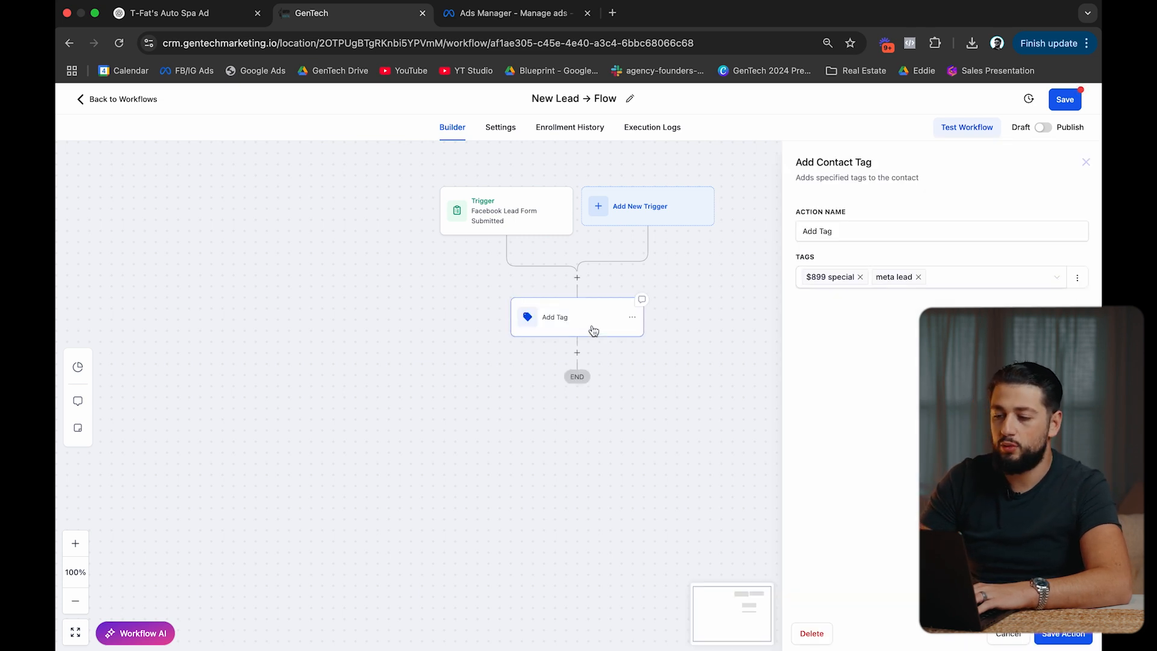
Rename the tag action to 'Add "$899 Special" & "Meta Lead" Tags', save the workflow, and open Opportunities.
{"action": "left_click", "coordinate": [821, 232]}
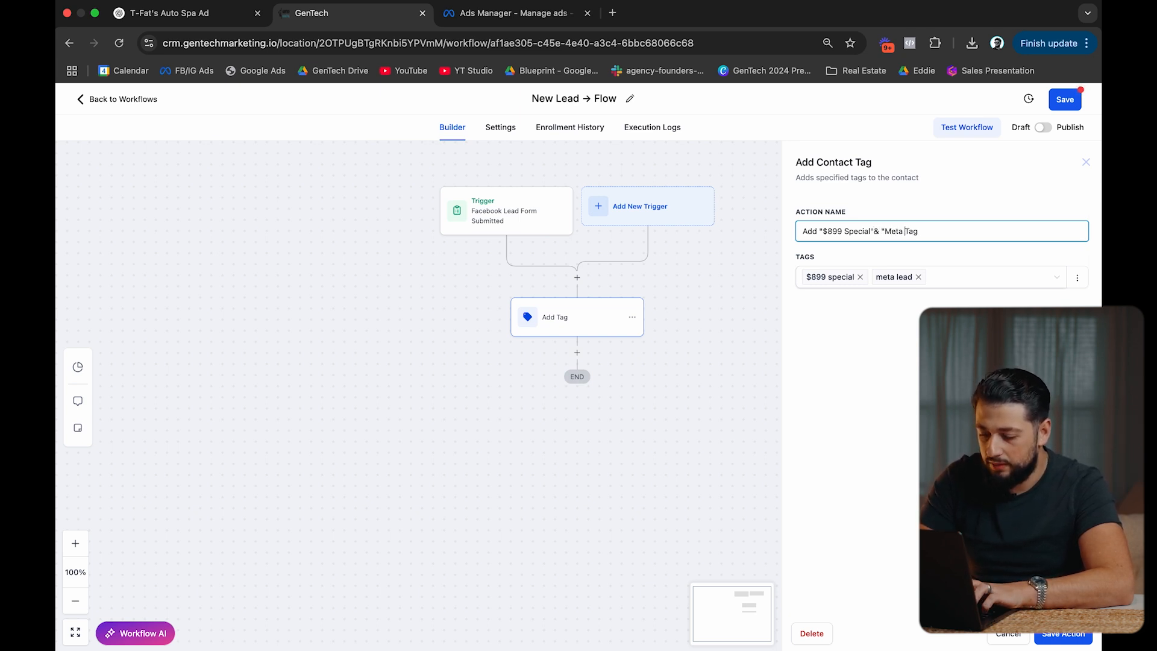
{"action": "type", "text": "\""}
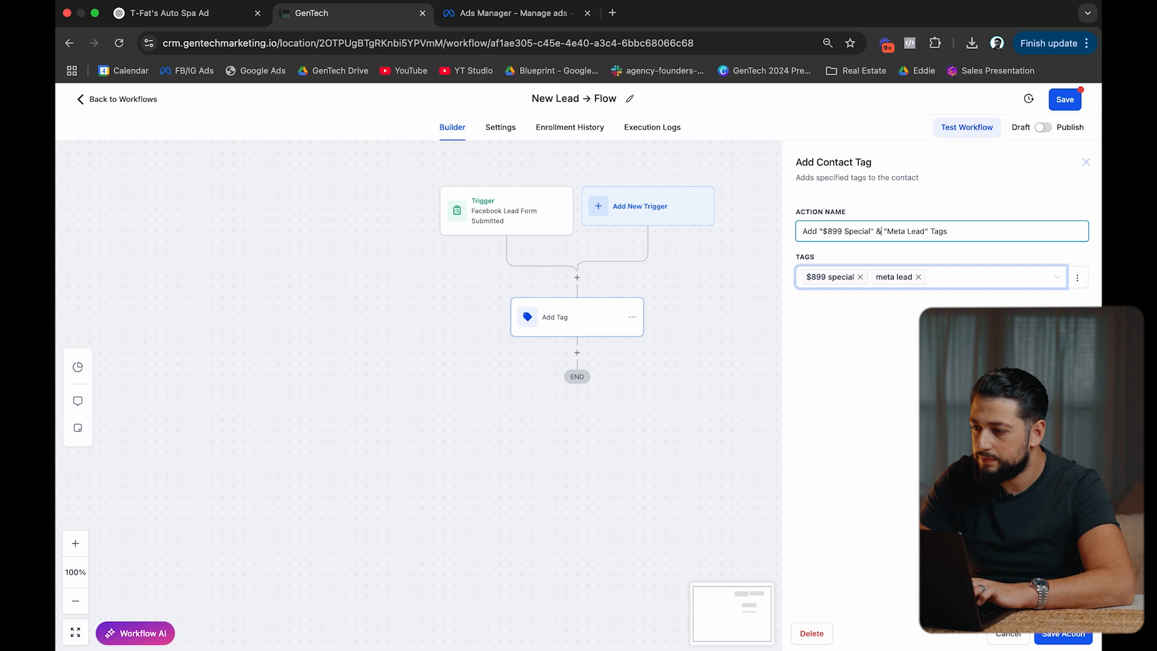
{"action": "left_click", "coordinate": [976, 361]}
{"action": "left_click", "coordinate": [1052, 633]}
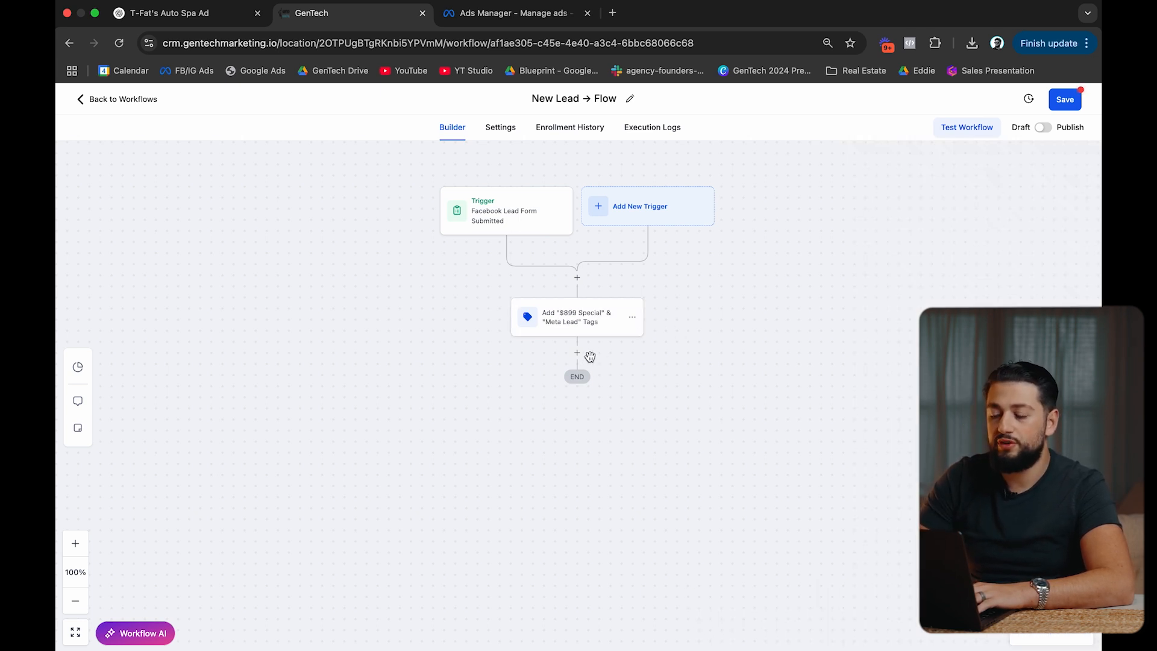
{"action": "left_click", "coordinate": [1067, 100]}
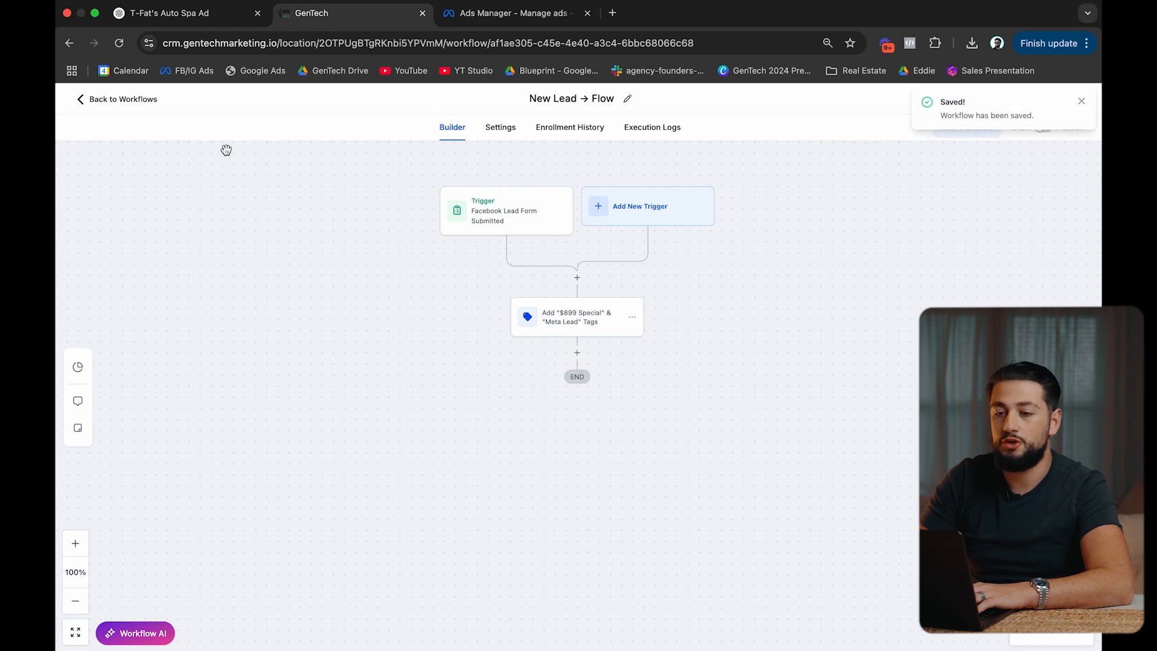
{"action": "left_click", "coordinate": [127, 99]}
{"action": "left_click", "coordinate": [136, 294]}
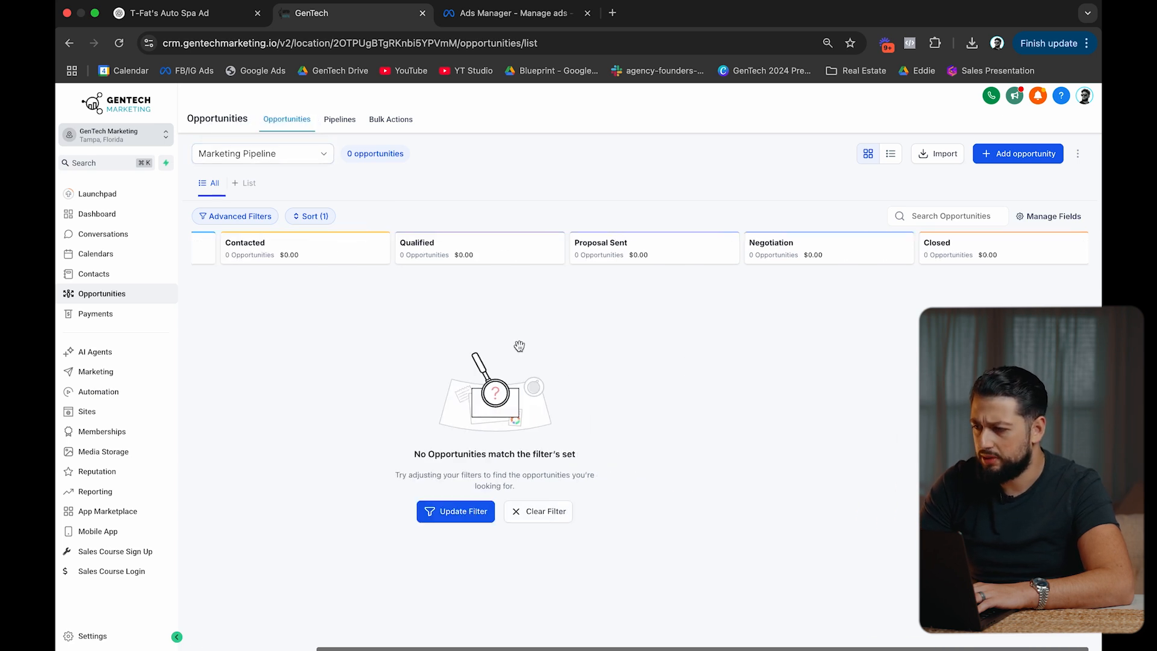
Start a 'Sales' pipeline with stages New (Uncontacted) and two Contacted (No Answer) stages.
{"action": "left_click", "coordinate": [346, 120]}
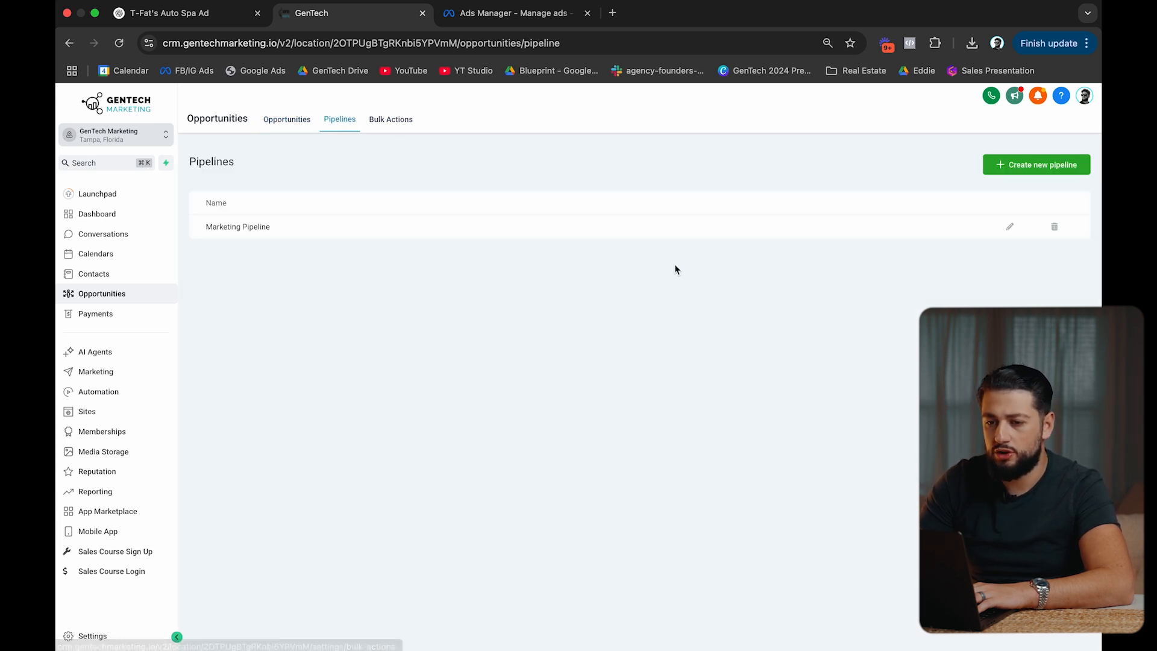
{"action": "left_click", "coordinate": [1019, 165]}
{"action": "left_click", "coordinate": [462, 181]}
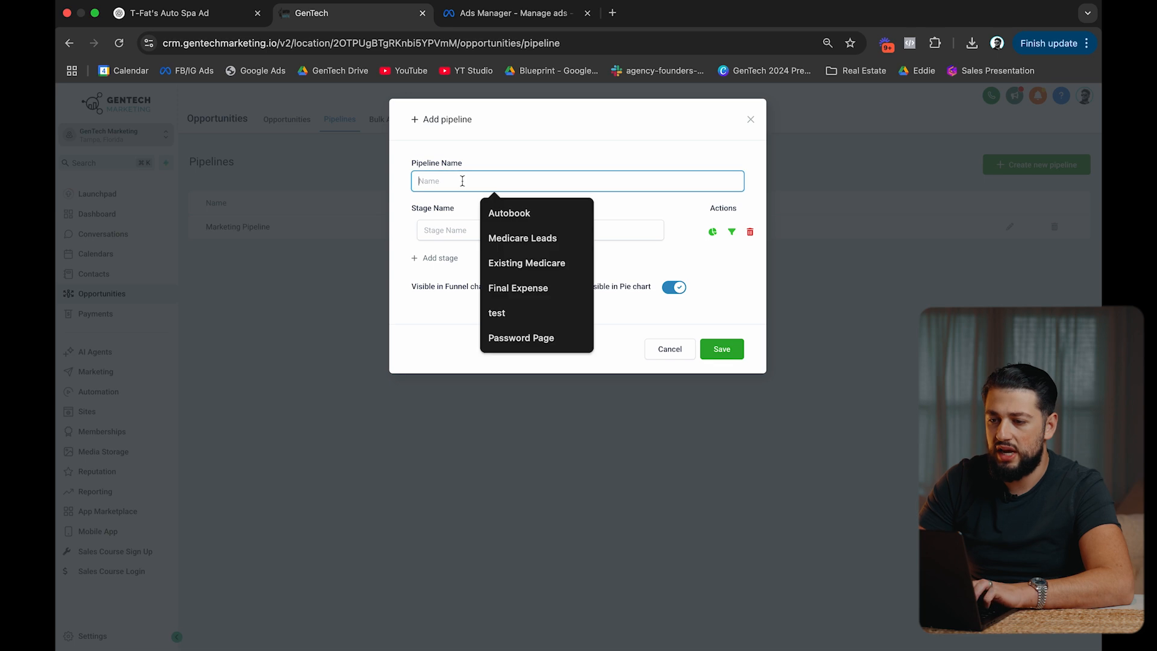
{"action": "type", "text": "Sales"}
{"action": "left_click", "coordinate": [447, 230]}
{"action": "type", "text": "New"}
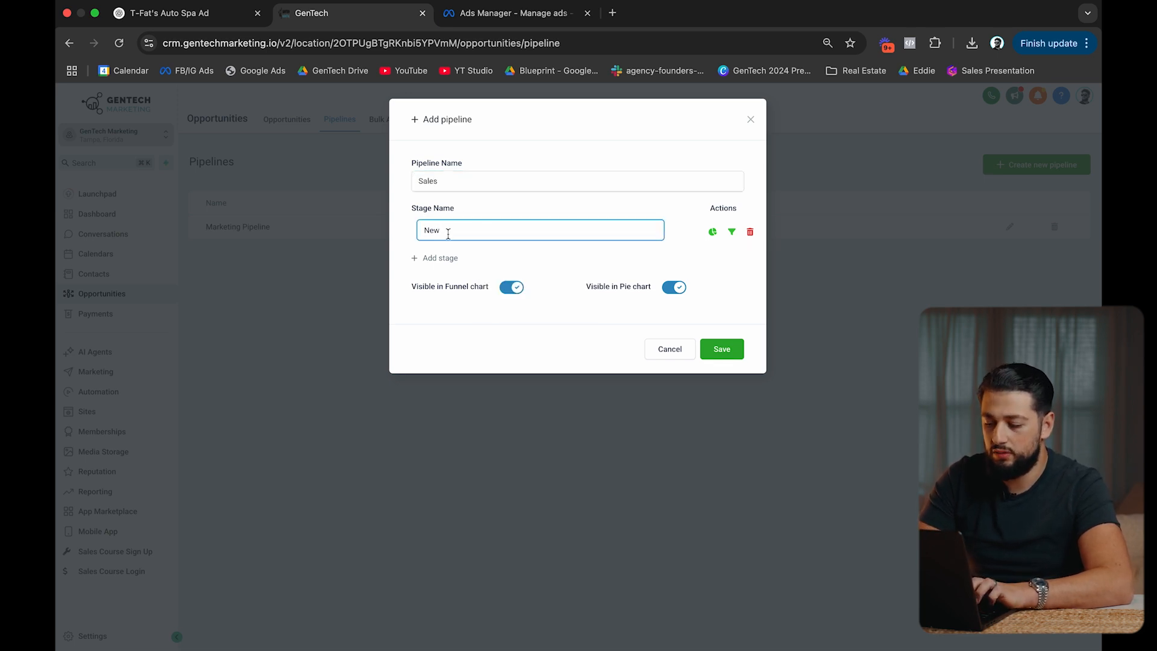
{"action": "type", "text": " (Uncontacted"}
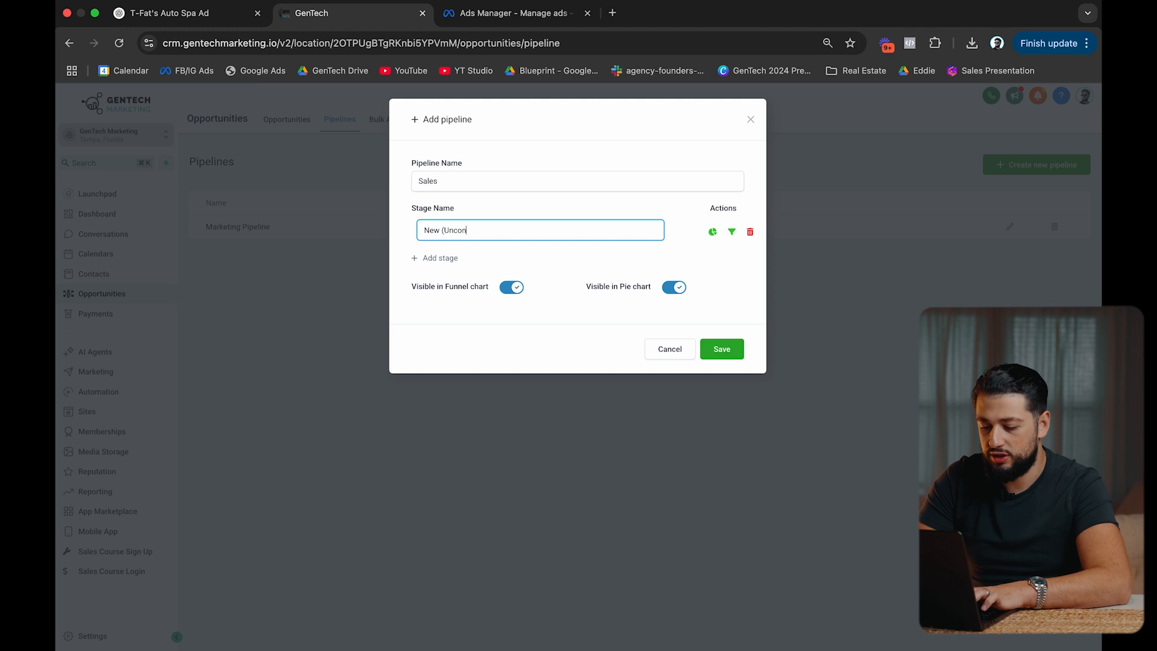
{"action": "left_click", "coordinate": [432, 261]}
{"action": "left_click", "coordinate": [432, 260]}
{"action": "type", "text": "Contacted (No Answer 1-2"}
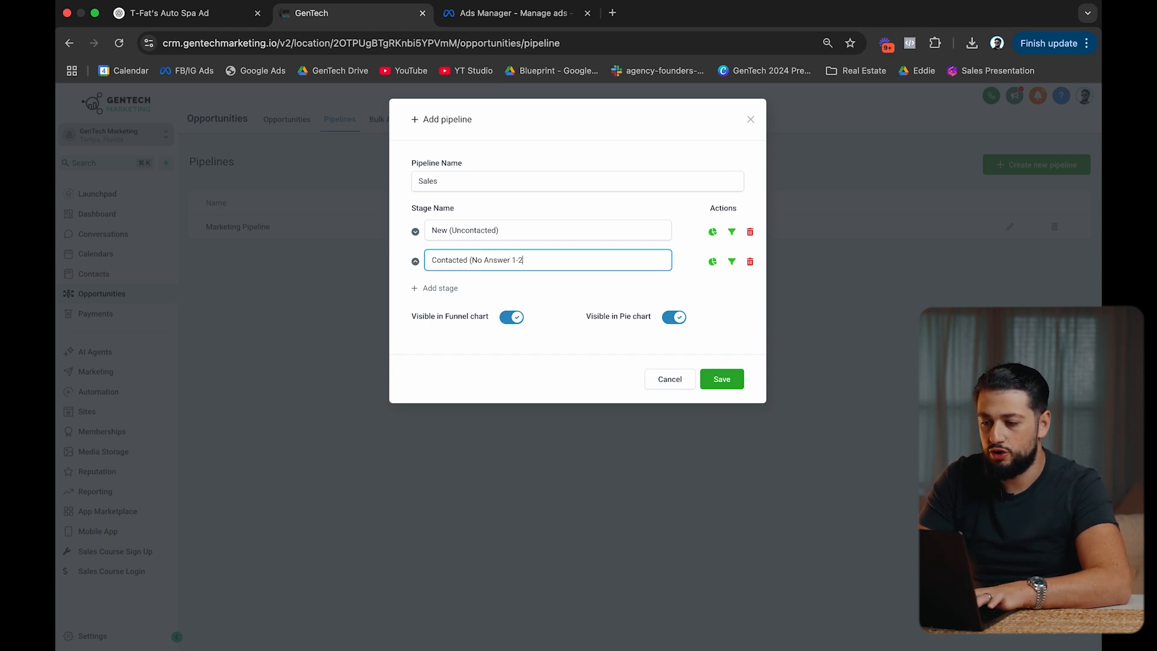
{"action": "left_click", "coordinate": [435, 294]}
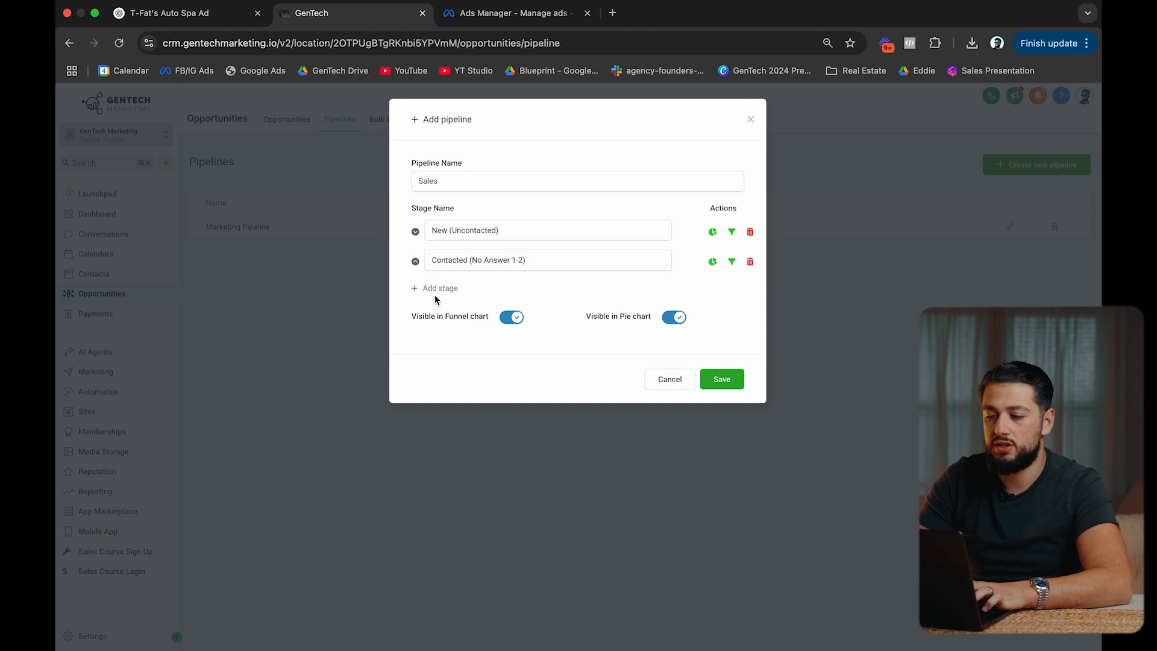
{"action": "left_click", "coordinate": [455, 289]}
{"action": "left_click", "coordinate": [454, 290]}
{"action": "type", "text": "Contacted (No Answer 1-2)"}
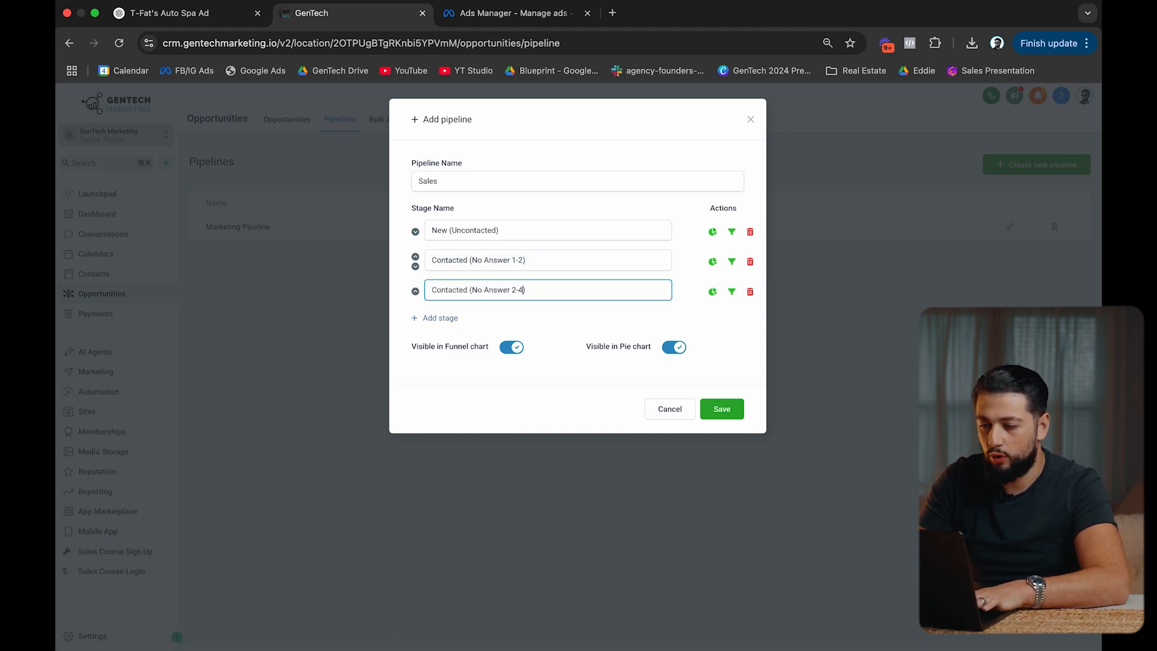
Add Appointment Set, No Show, Closed Deal and Dead Leads stages, then save the pipeline.
{"action": "left_click", "coordinate": [437, 320]}
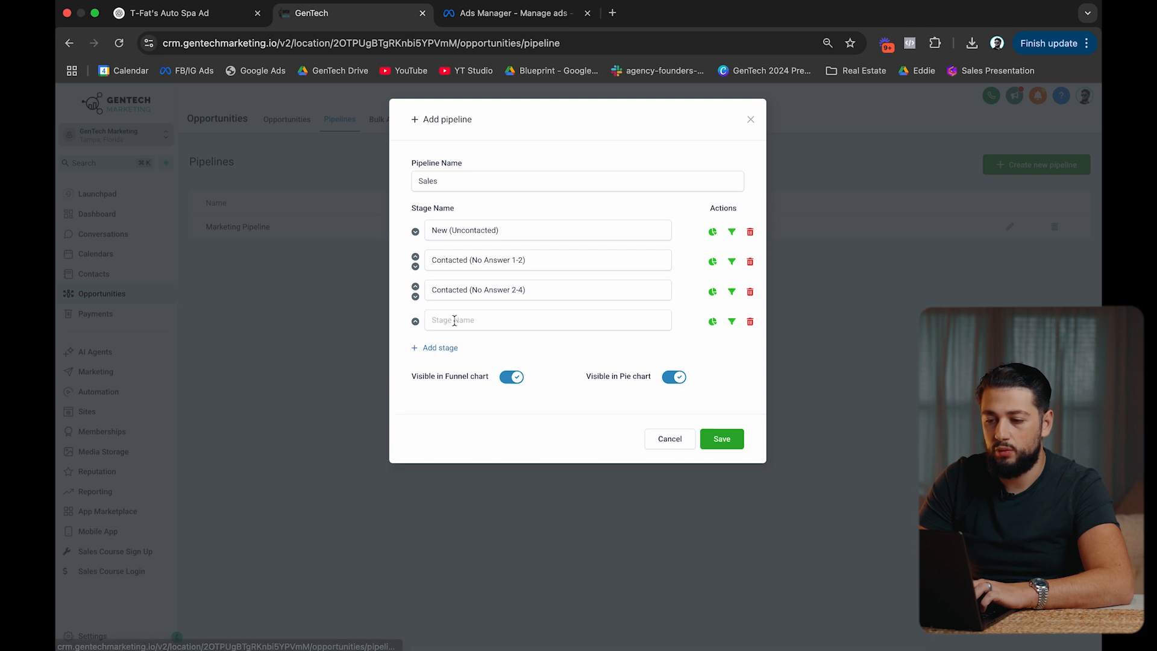
{"action": "type", "text": "Appointment Set"}
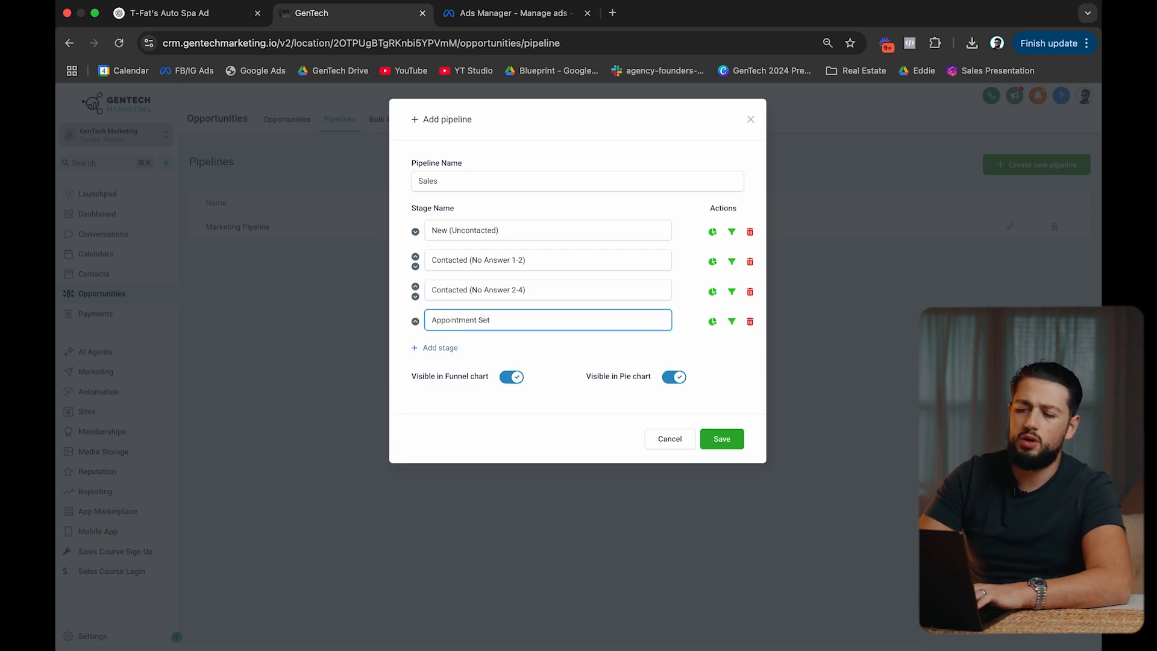
{"action": "left_click", "coordinate": [440, 352]}
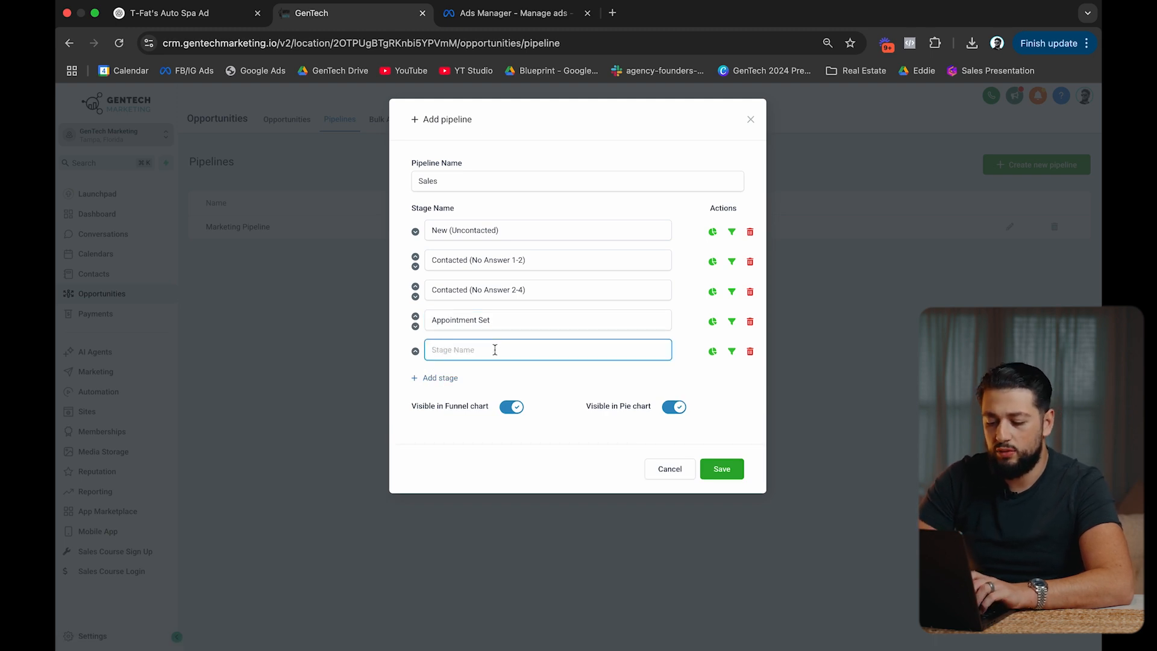
{"action": "type", "text": "No Show"}
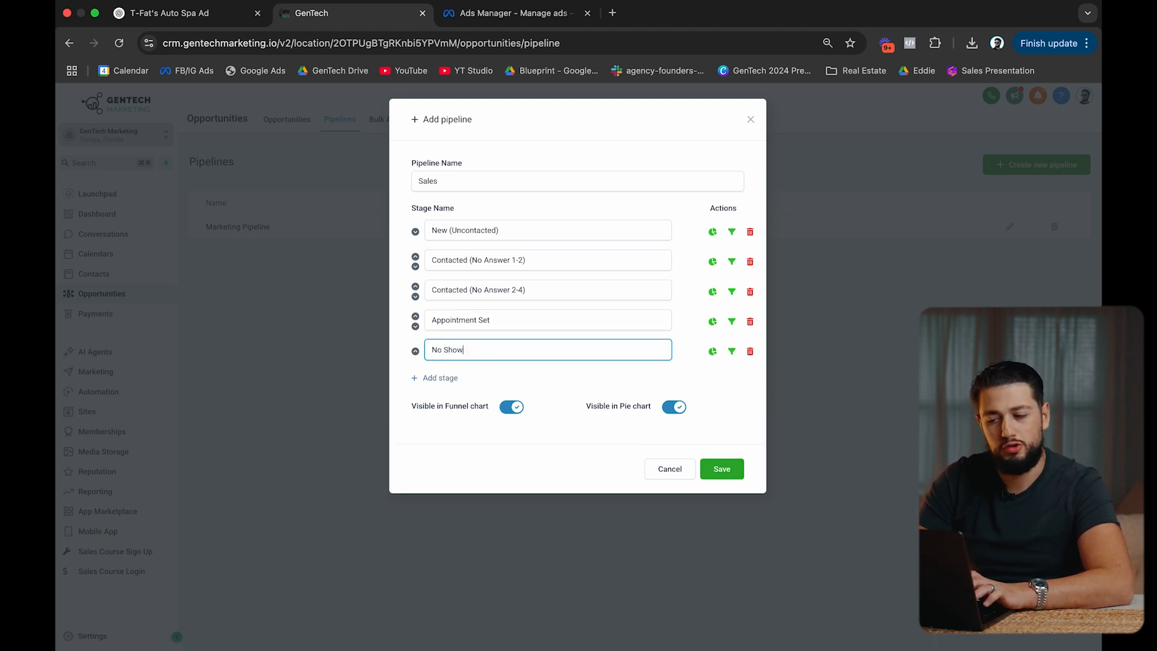
{"action": "left_click", "coordinate": [443, 378]}
{"action": "type", "text": "Closed Deal"}
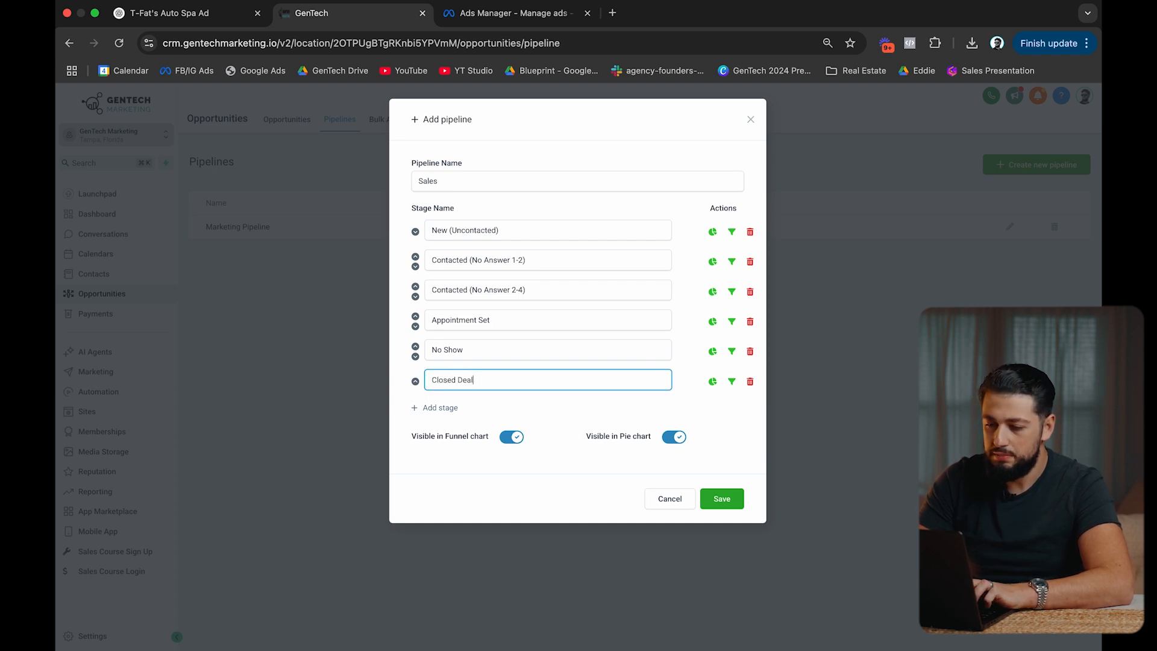
{"action": "left_click", "coordinate": [443, 408]}
{"action": "type", "text": "Dead Leads"}
{"action": "left_click", "coordinate": [541, 529]}
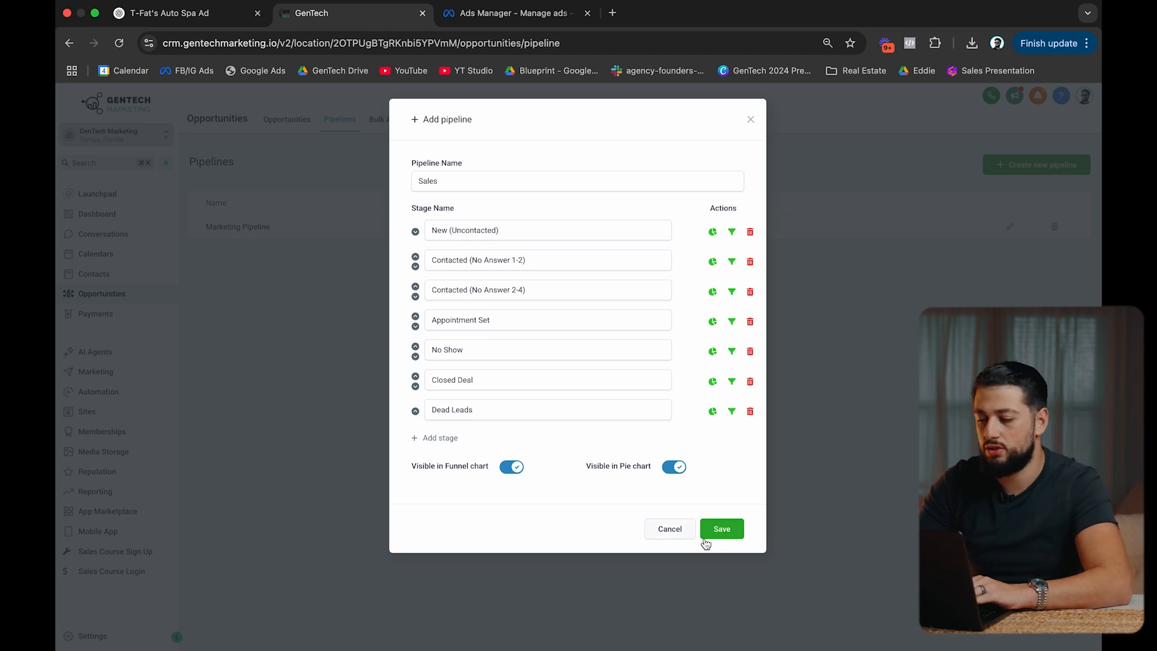
{"action": "left_click", "coordinate": [722, 531]}
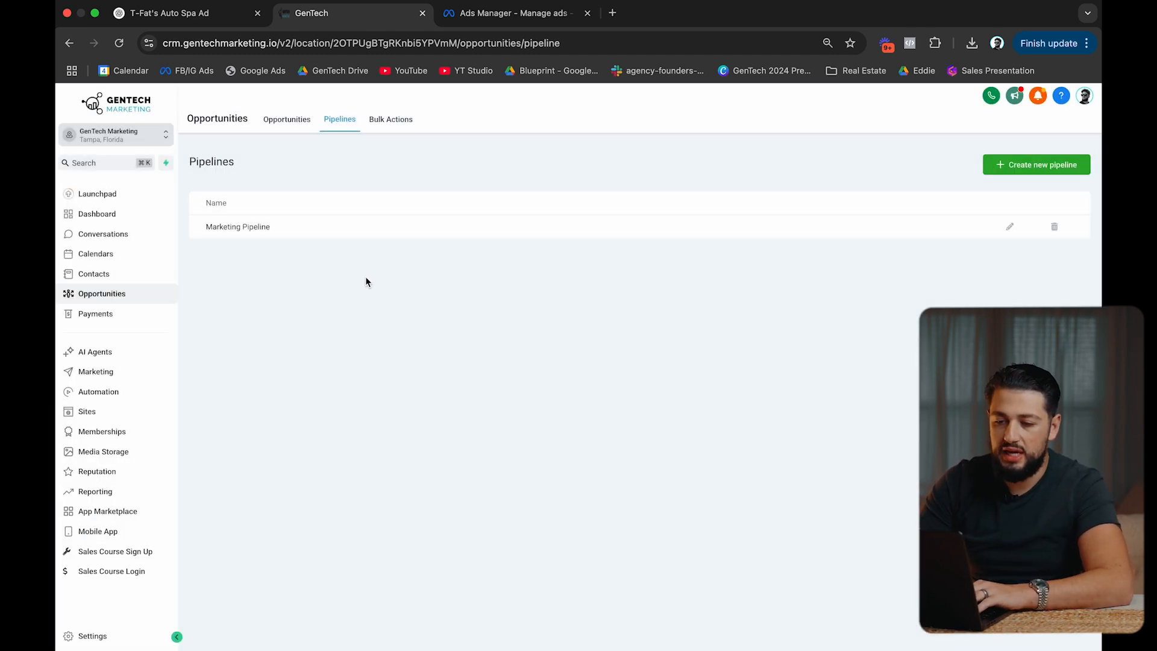
In the New Lead → Flow workflow, add a Create Opportunity action after the tag step.
{"action": "left_click", "coordinate": [136, 396]}
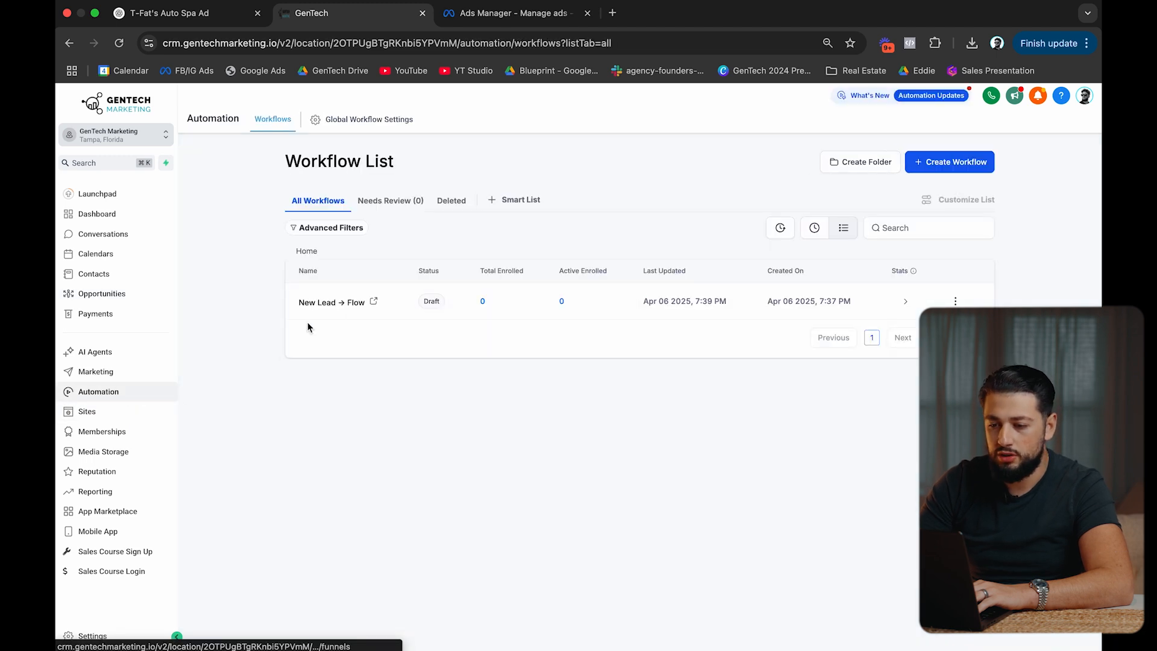
{"action": "left_click", "coordinate": [339, 302]}
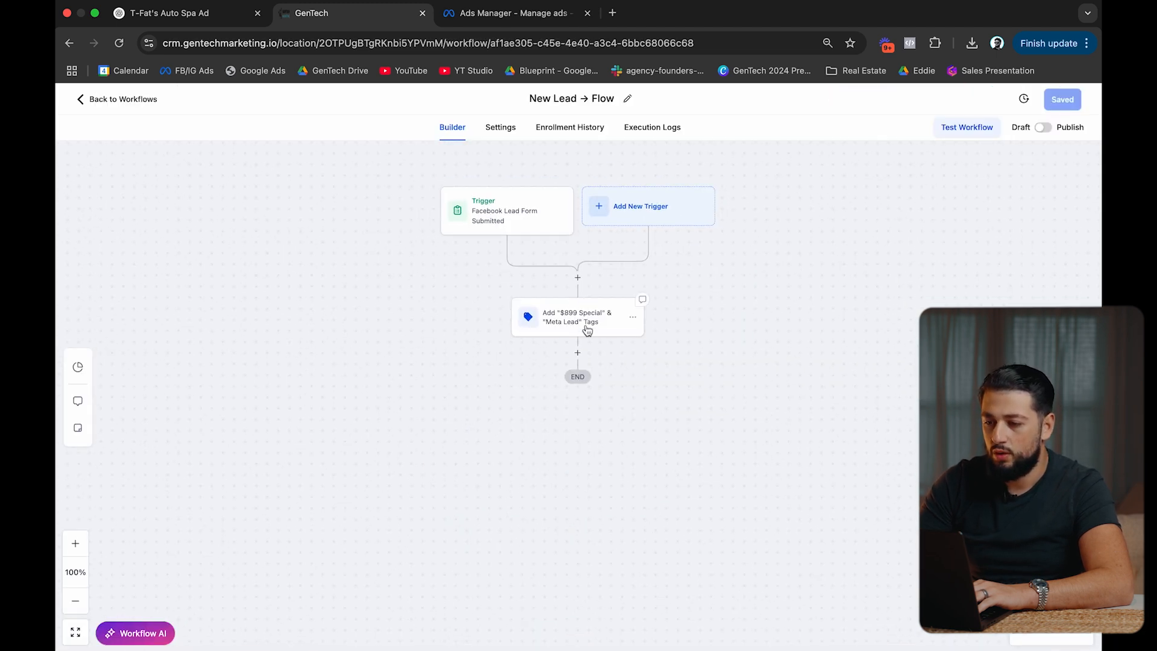
{"action": "left_click", "coordinate": [577, 351]}
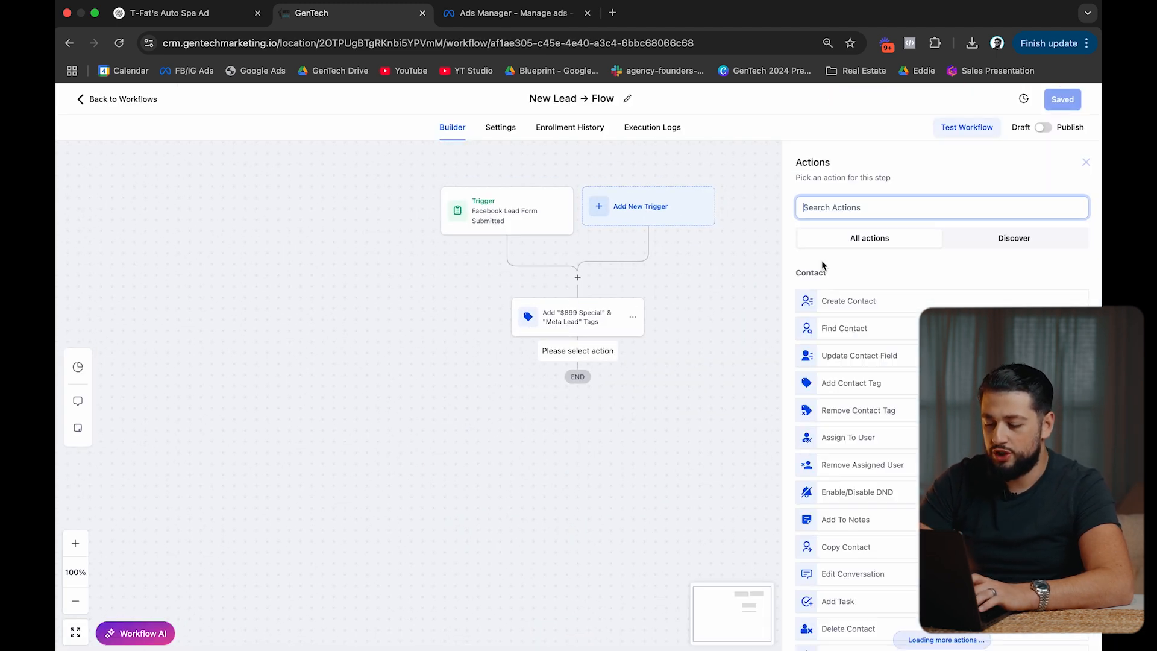
{"action": "type", "text": "opp"}
{"action": "left_click", "coordinate": [846, 294]}
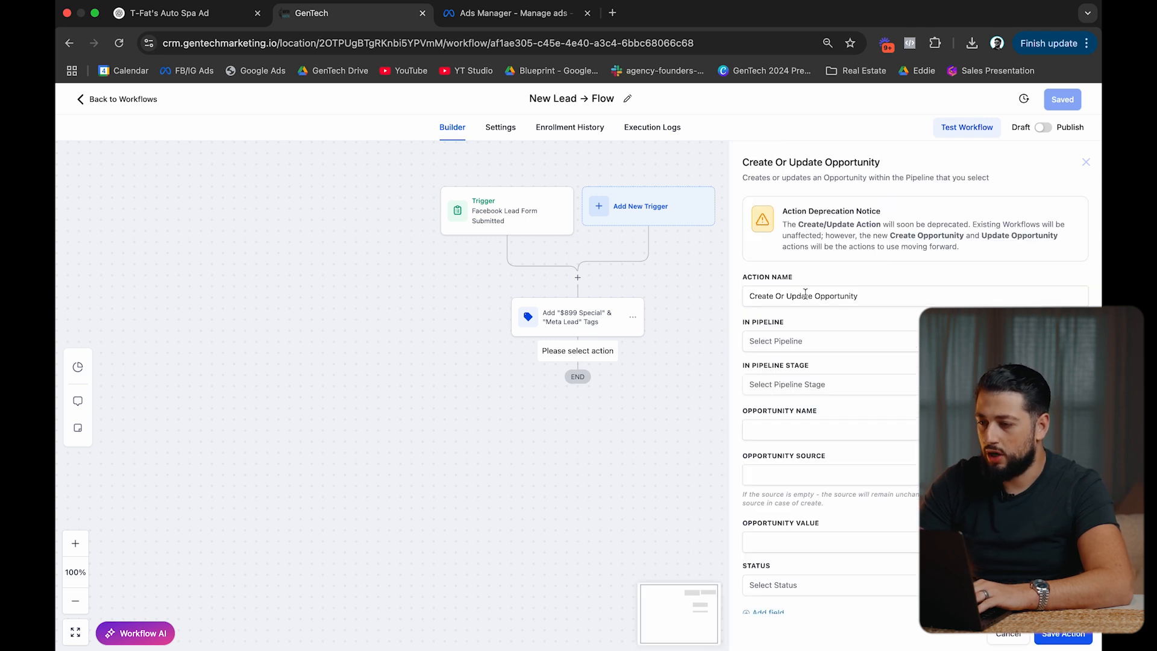
{"action": "left_click_drag", "start_coordinate": [814, 296], "coordinate": [781, 300]}
{"action": "key", "text": "BackSpace"}
Set the opportunity to the Sales pipeline, New (Uncontacted) stage, named after the contact.
{"action": "left_click", "coordinate": [806, 354]}
{"action": "left_click", "coordinate": [780, 410]}
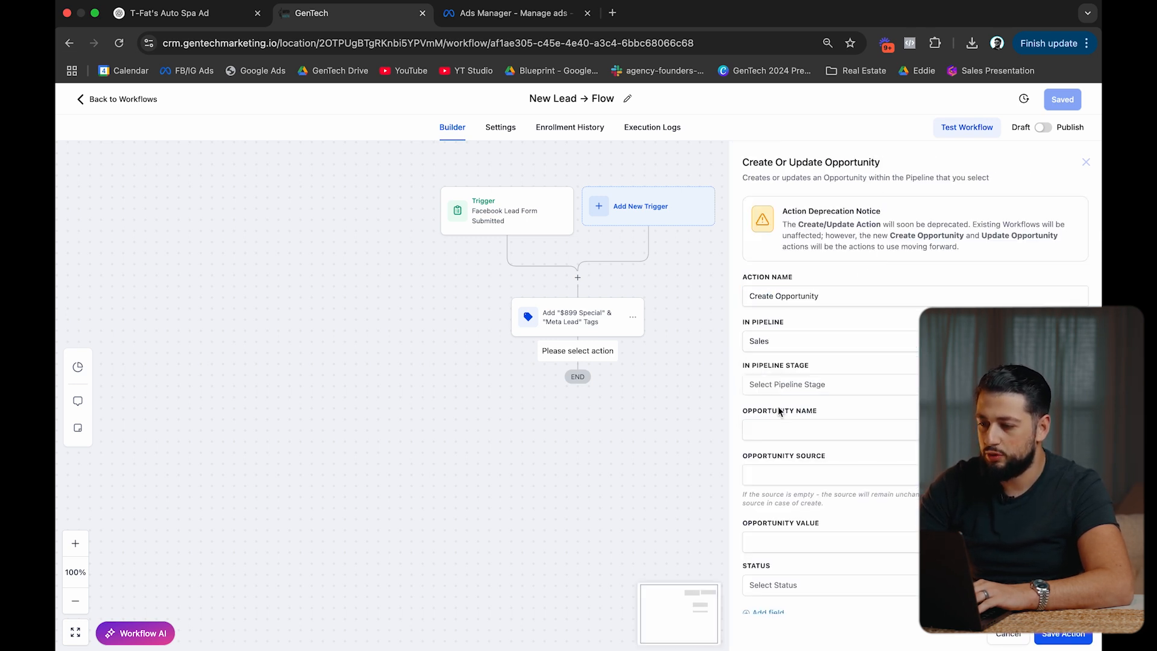
{"action": "left_click", "coordinate": [796, 391]}
{"action": "left_click", "coordinate": [799, 432]}
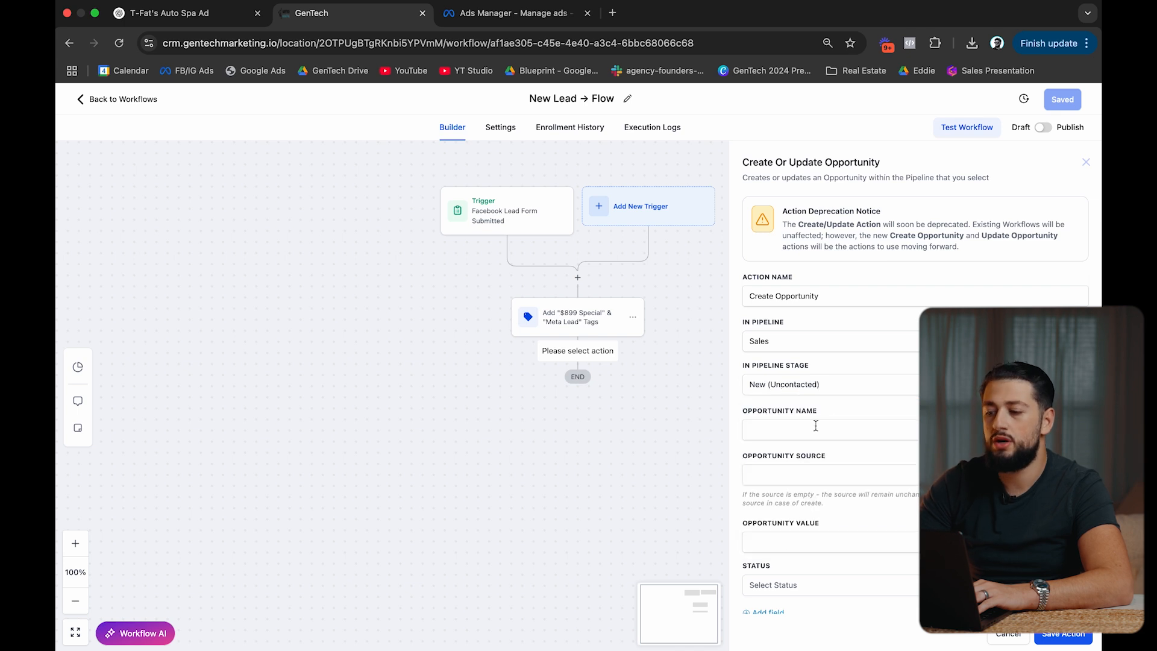
{"action": "left_click", "coordinate": [1077, 430]}
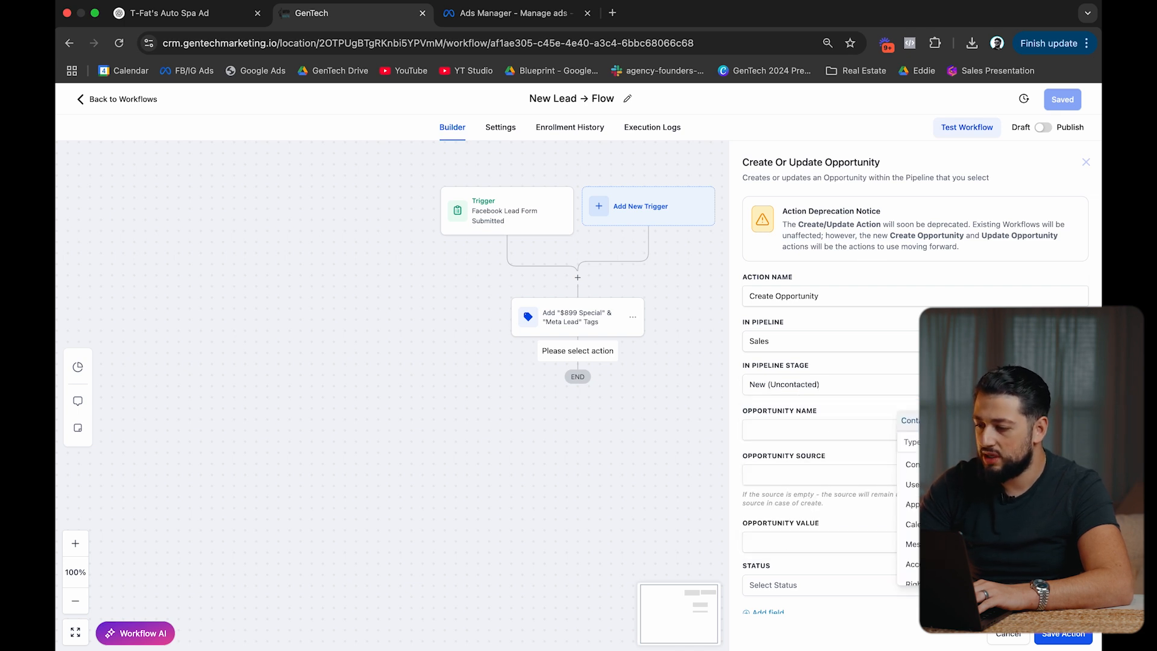
{"action": "left_click", "coordinate": [976, 464]}
{"action": "scroll", "coordinate": [894, 463], "scroll_direction": "down", "scroll_amount": 1}
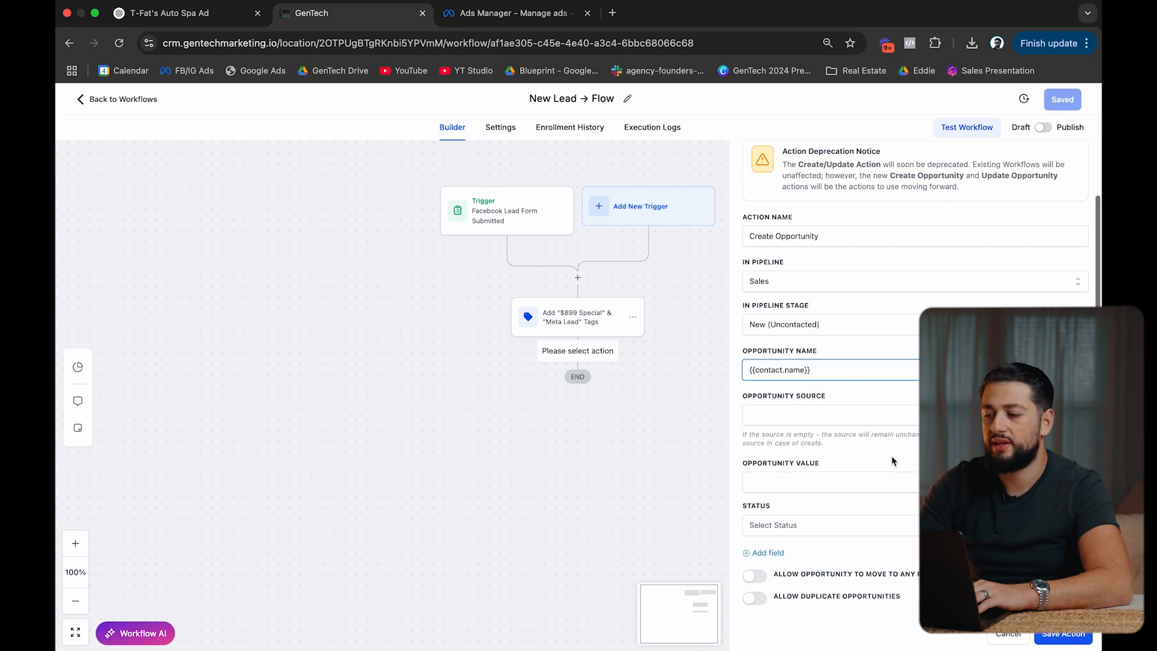
{"action": "key", "text": "Tab"}
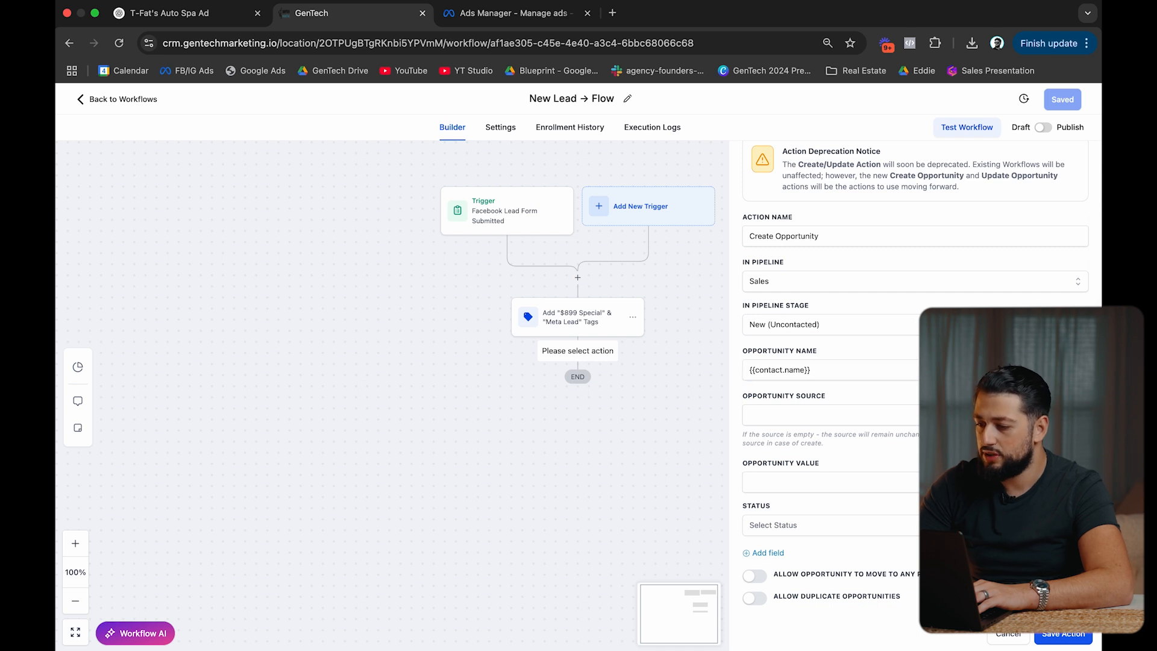
Set source 'Meta Ads', value $899, status Open, and allow moving to any stage.
{"action": "left_click", "coordinate": [901, 419]}
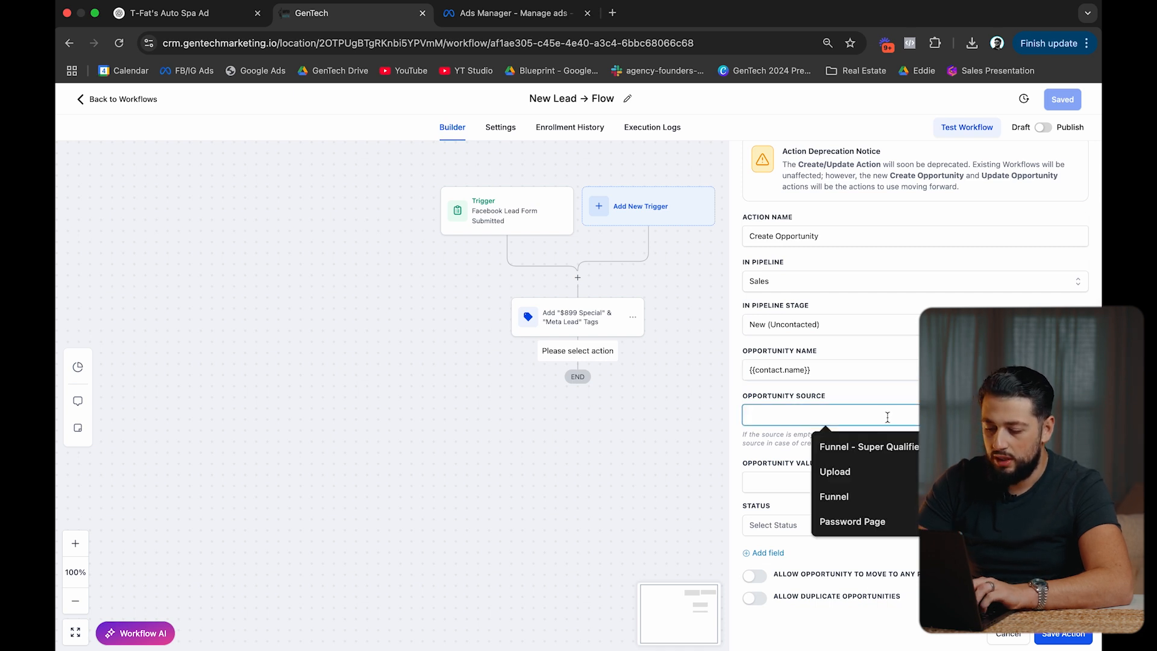
{"action": "type", "text": "Meta Ads"}
{"action": "key", "text": "Tab"}
{"action": "left_click", "coordinate": [842, 482]}
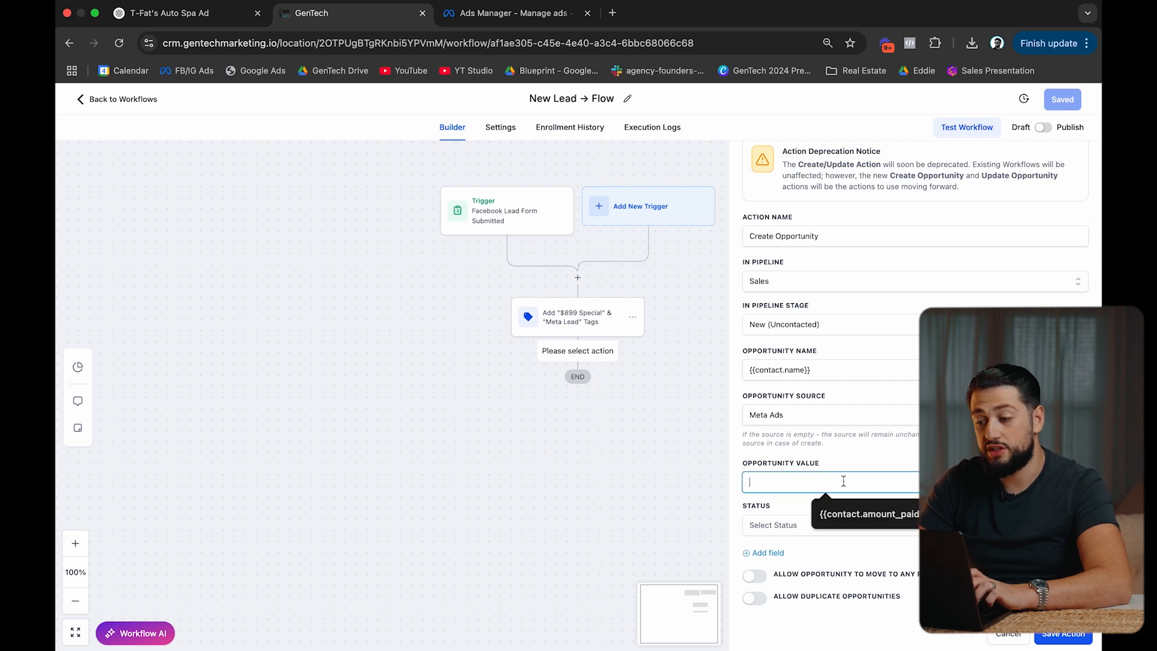
{"action": "type", "text": "$899"}
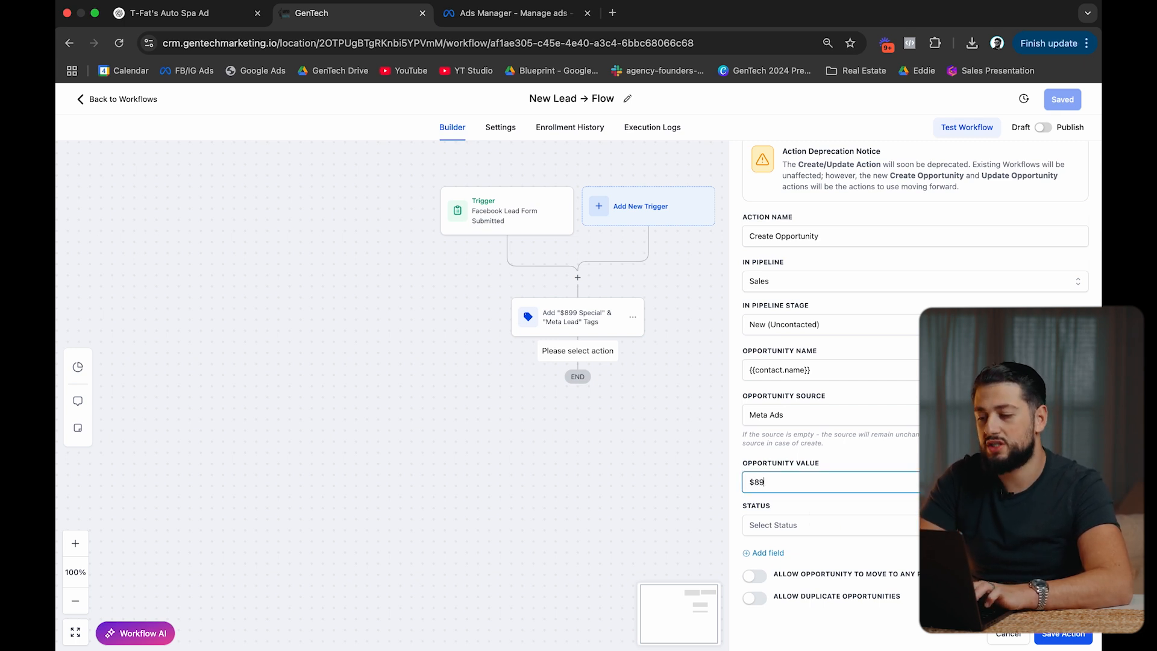
{"action": "left_click", "coordinate": [866, 459]}
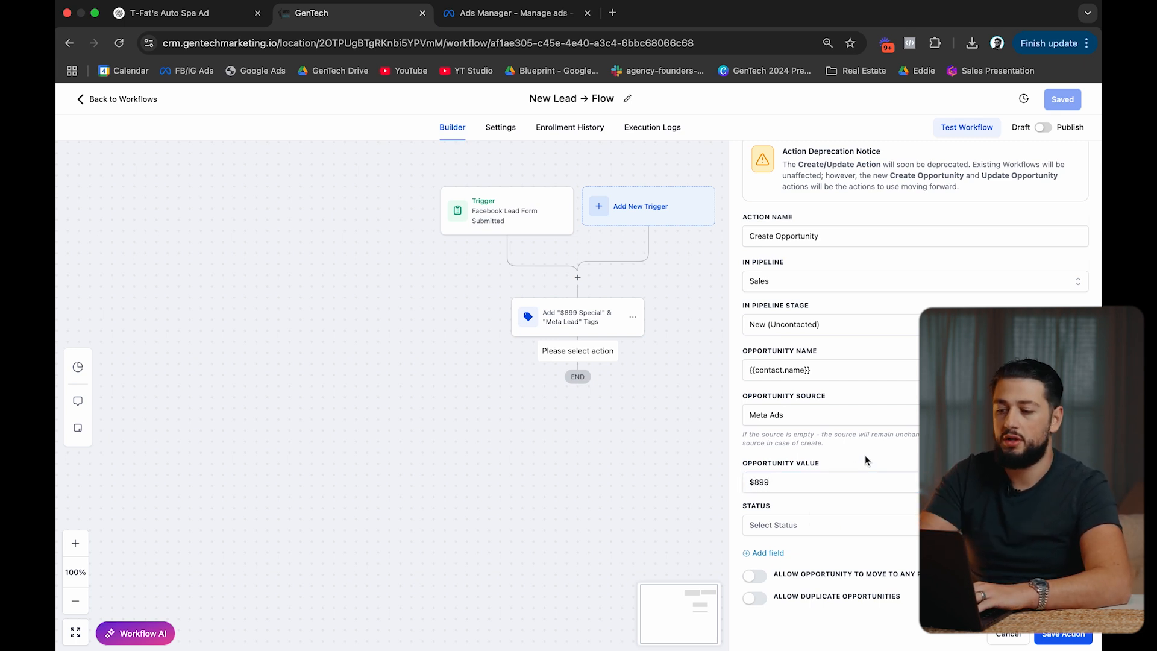
{"action": "scroll", "coordinate": [866, 458], "scroll_direction": "down", "scroll_amount": 1}
{"action": "scroll", "coordinate": [865, 461], "scroll_direction": "up", "scroll_amount": 1}
{"action": "left_click", "coordinate": [798, 522]}
{"action": "left_click", "coordinate": [775, 546]}
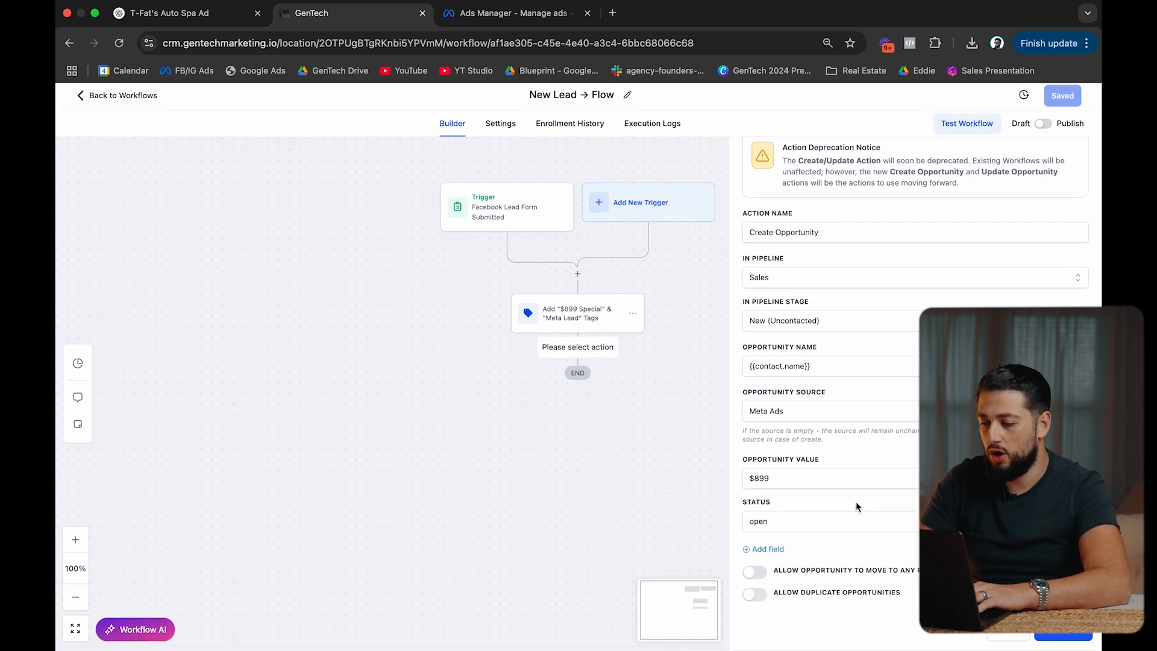
{"action": "left_click", "coordinate": [753, 577]}
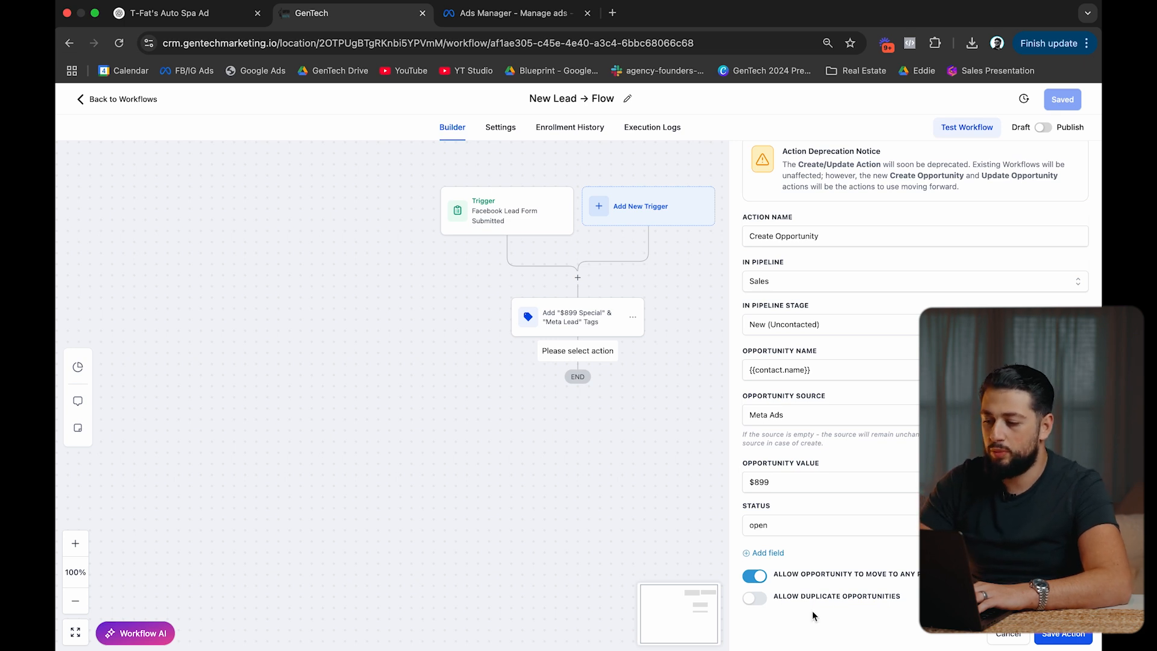
{"action": "left_click", "coordinate": [1059, 640]}
Correct the value to 899, save the action, then publish and save the workflow.
{"action": "left_click", "coordinate": [776, 485]}
{"action": "key", "text": "BackSpace"}
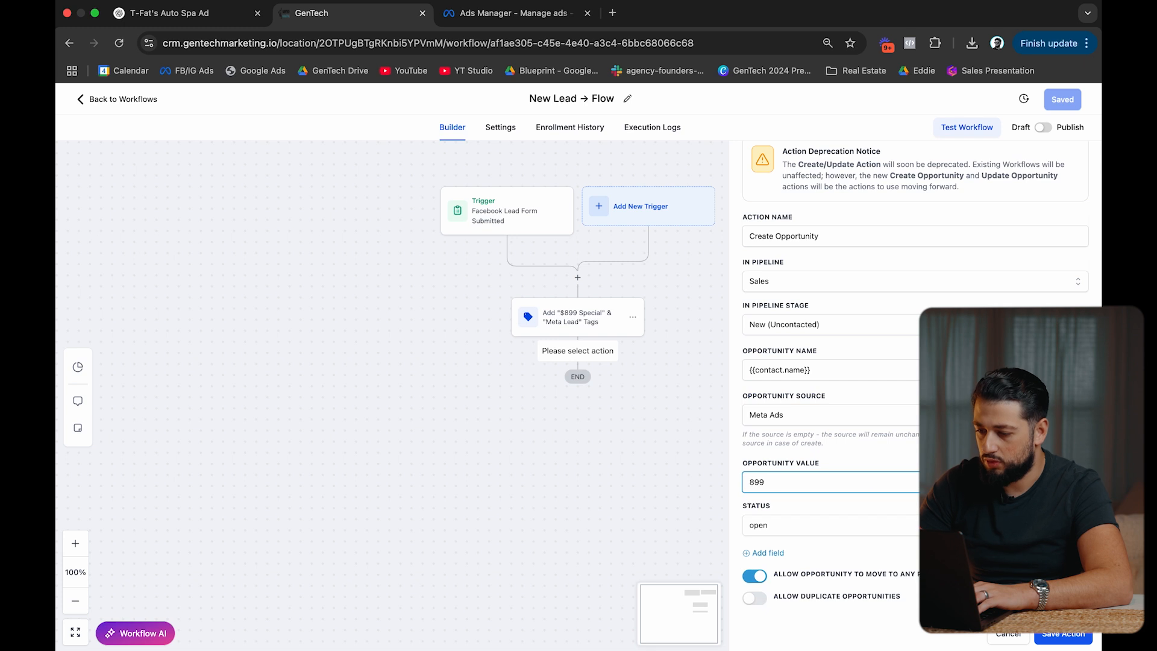
{"action": "left_click", "coordinate": [1049, 638]}
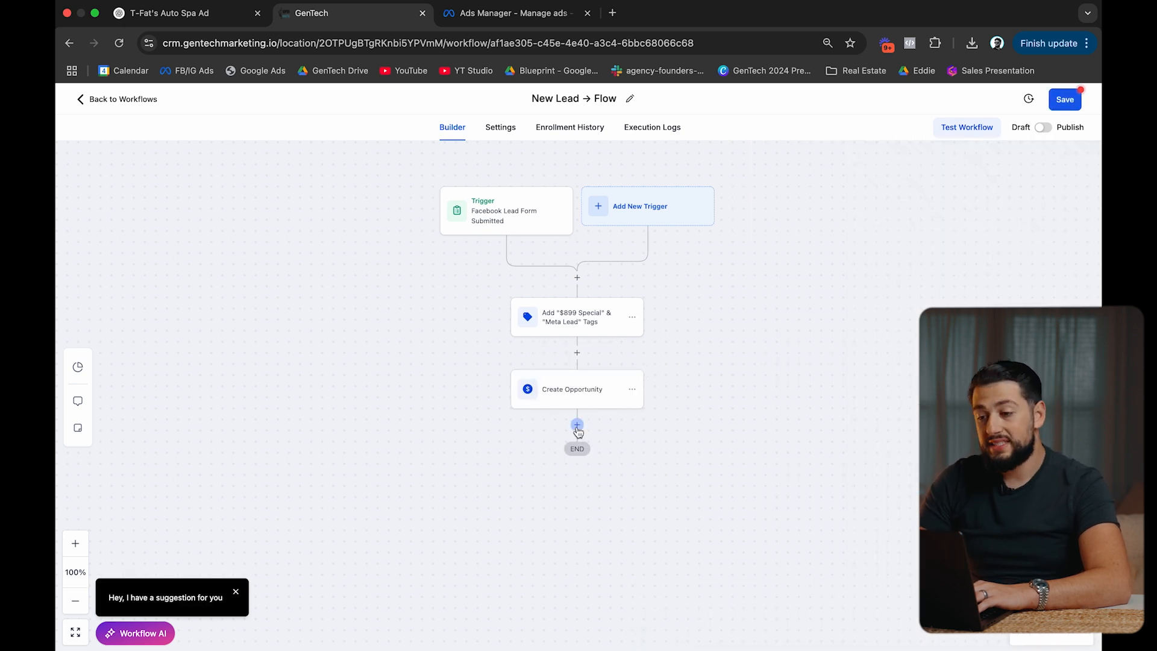
{"action": "left_click", "coordinate": [1042, 127]}
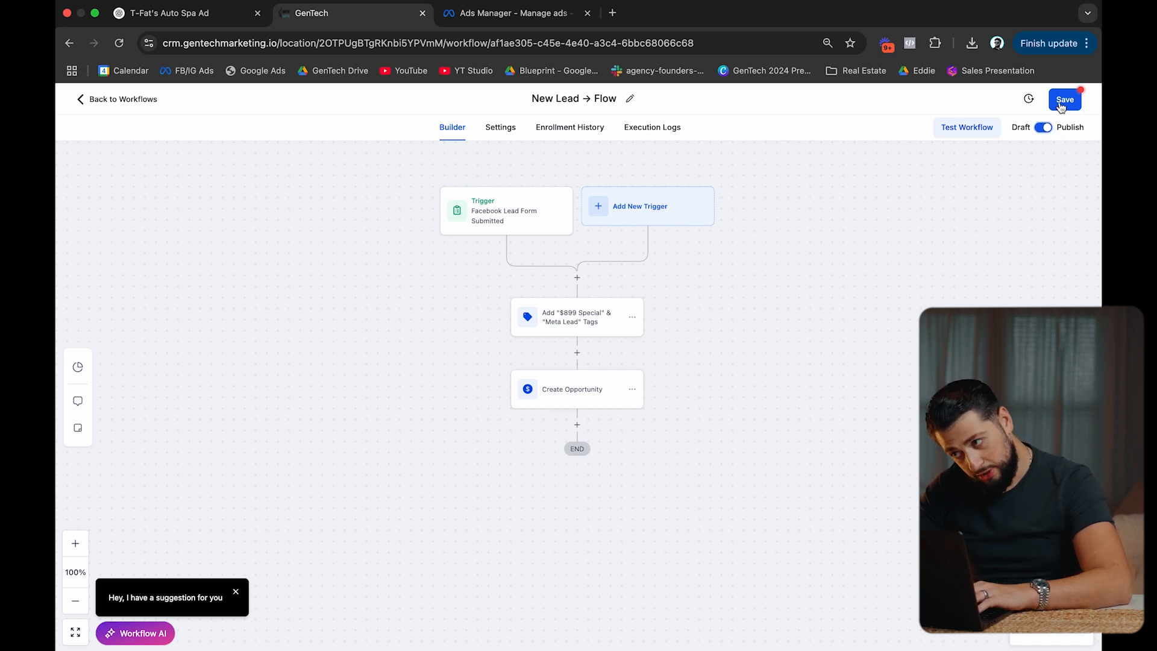
{"action": "left_click", "coordinate": [1072, 107]}
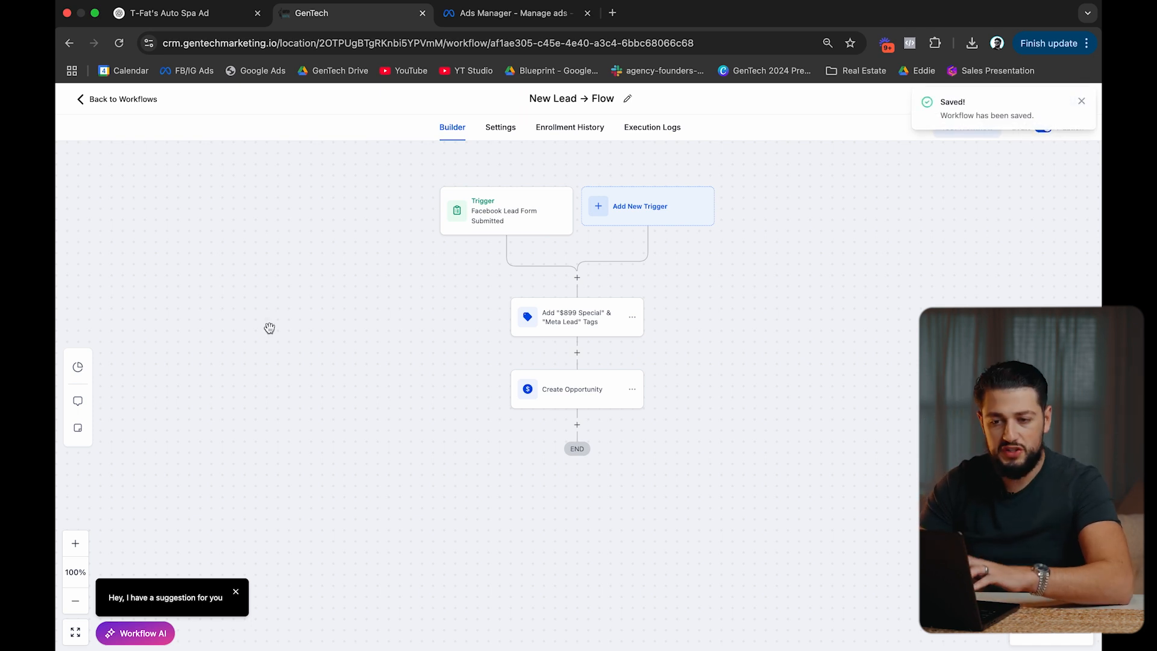
Create a new workflow from scratch and enable Stop on response in its settings.
{"action": "left_click", "coordinate": [153, 104]}
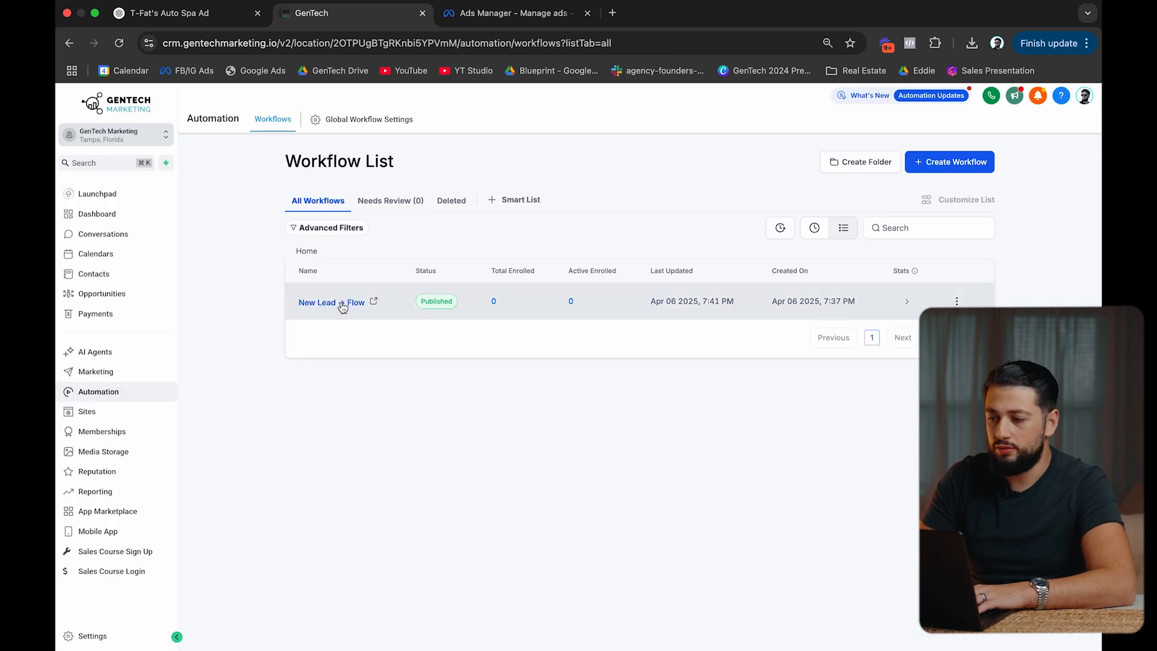
{"action": "left_click", "coordinate": [947, 157]}
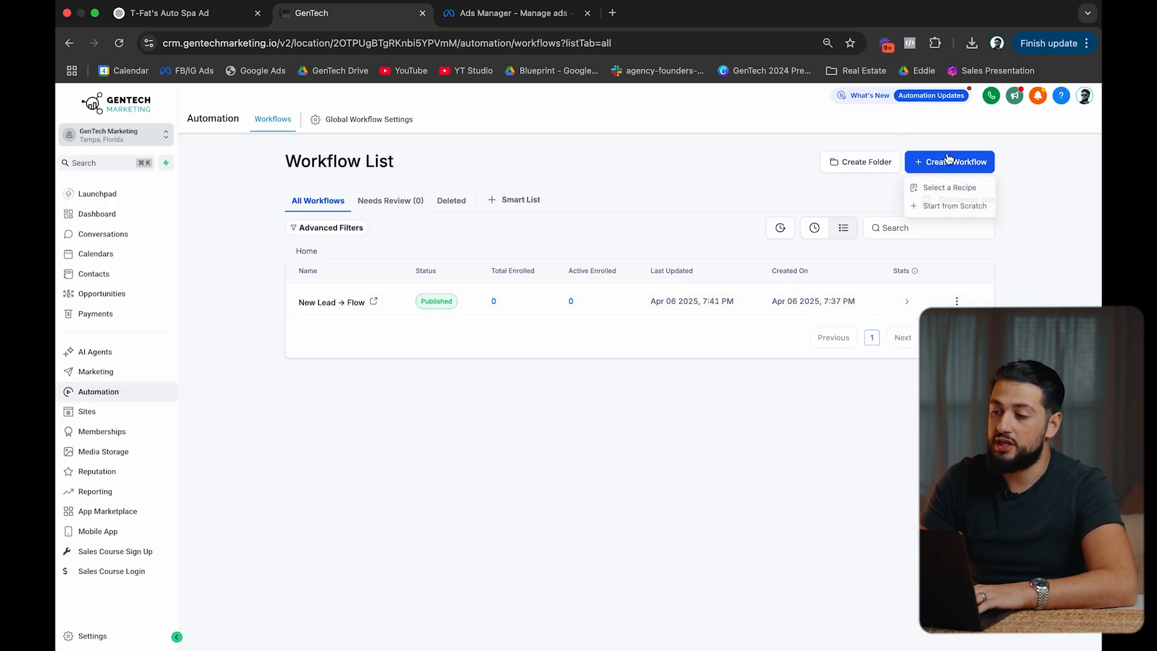
{"action": "left_click", "coordinate": [939, 205]}
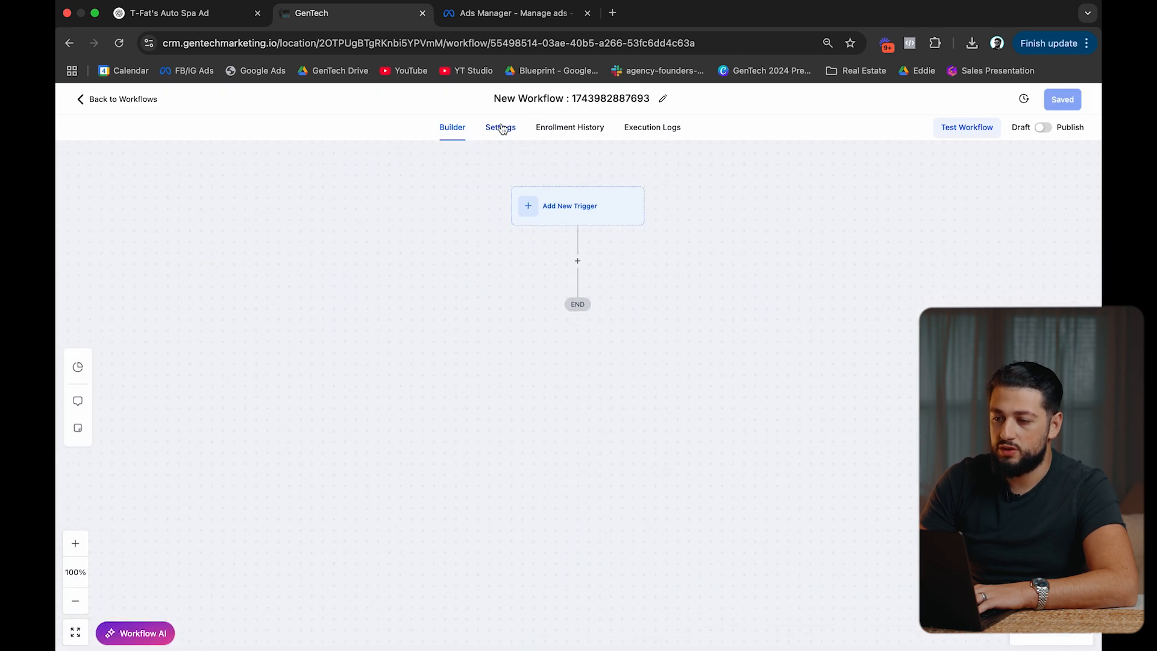
{"action": "left_click", "coordinate": [502, 127]}
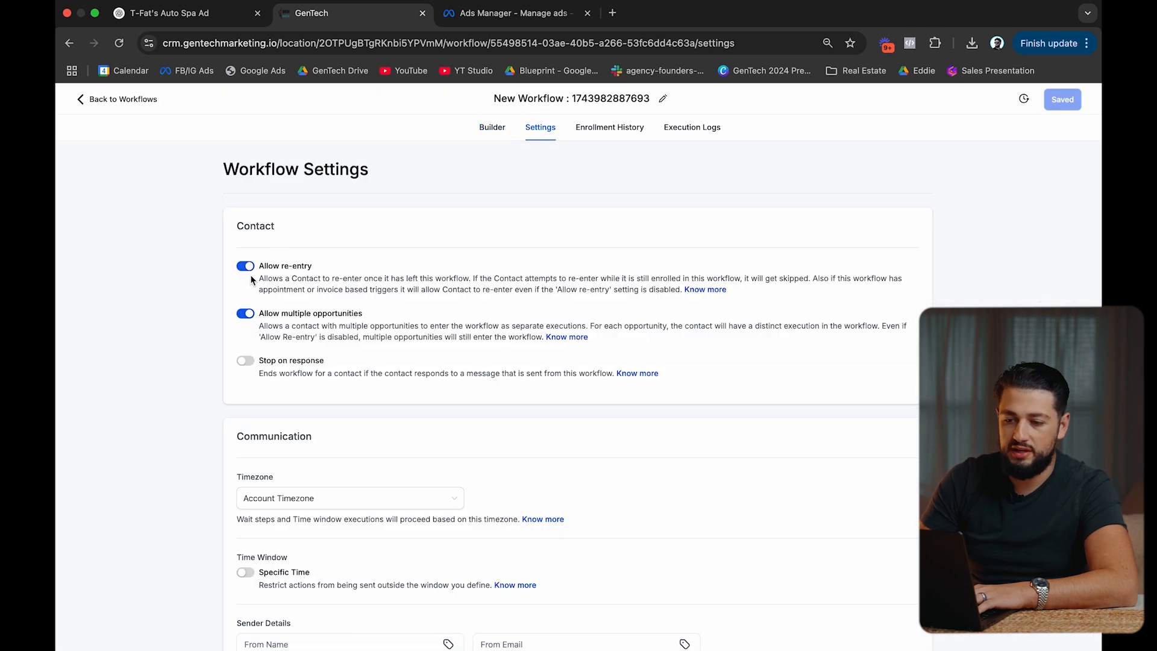
{"action": "scroll", "coordinate": [300, 326], "scroll_direction": "down", "scroll_amount": 3}
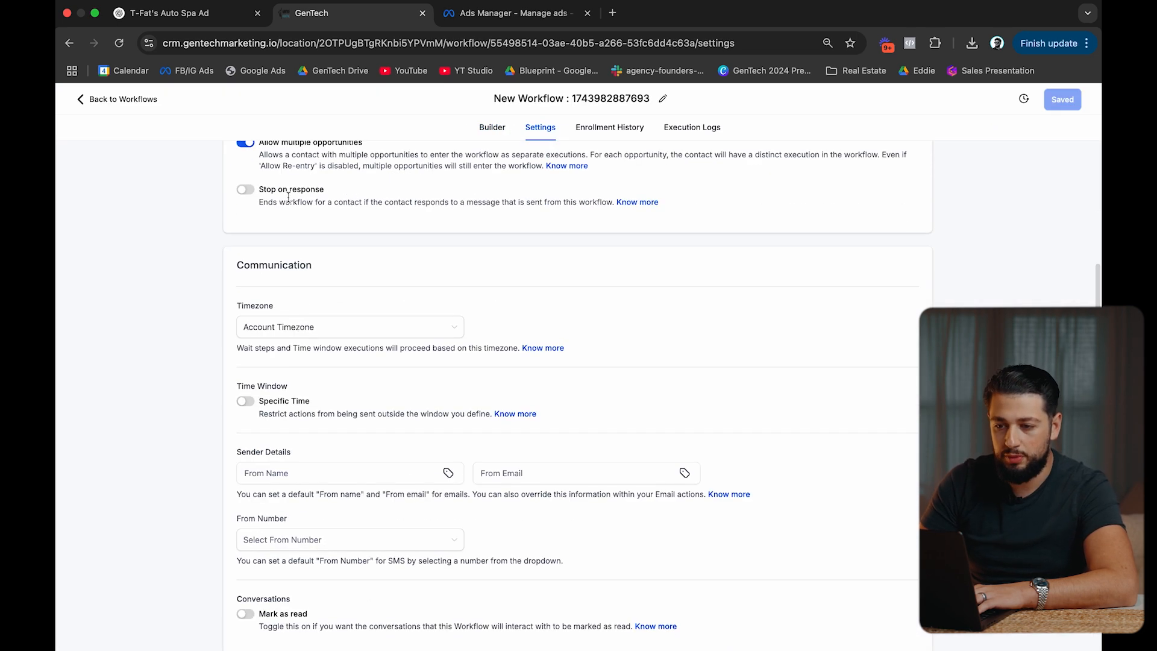
{"action": "left_click", "coordinate": [244, 191]}
{"action": "scroll", "coordinate": [321, 227], "scroll_direction": "up", "scroll_amount": 1}
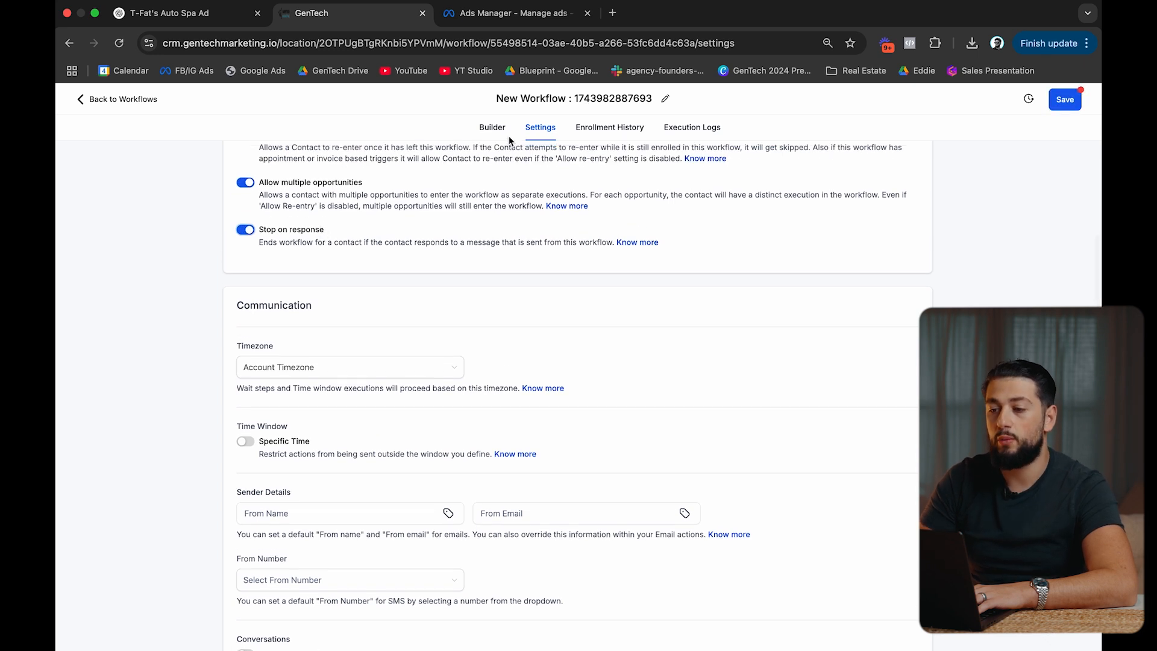
{"action": "left_click", "coordinate": [493, 132]}
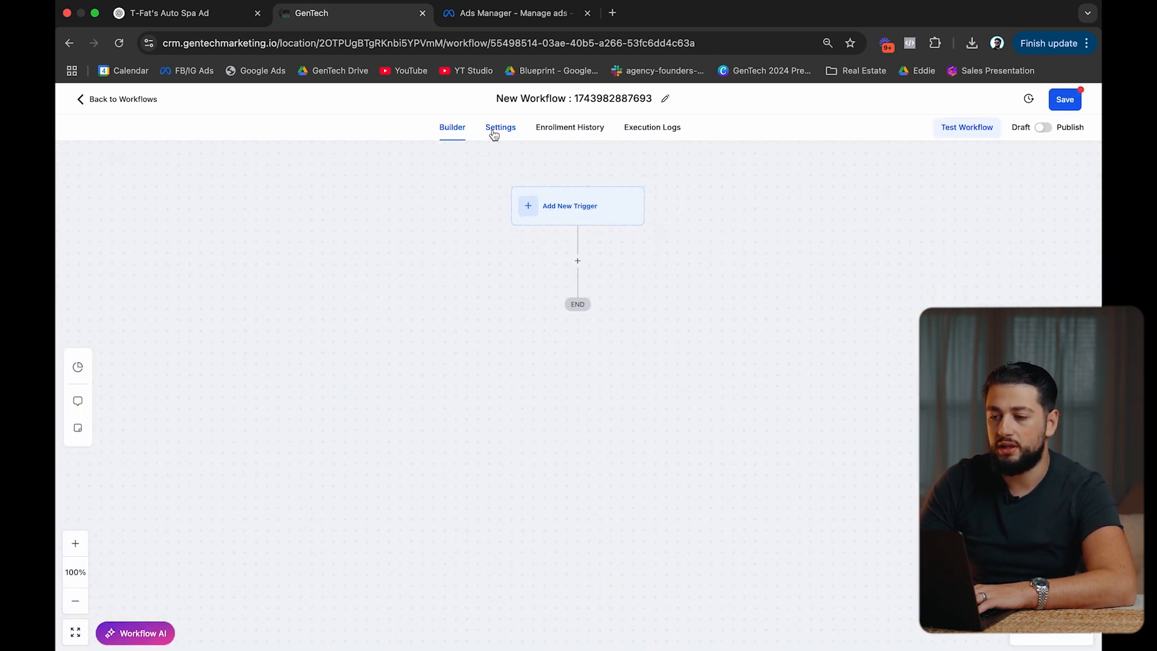
Add a Contact Tag trigger filtered on Tag Added for the $899 special tag.
{"action": "left_click", "coordinate": [562, 220]}
{"action": "type", "text": "tag"}
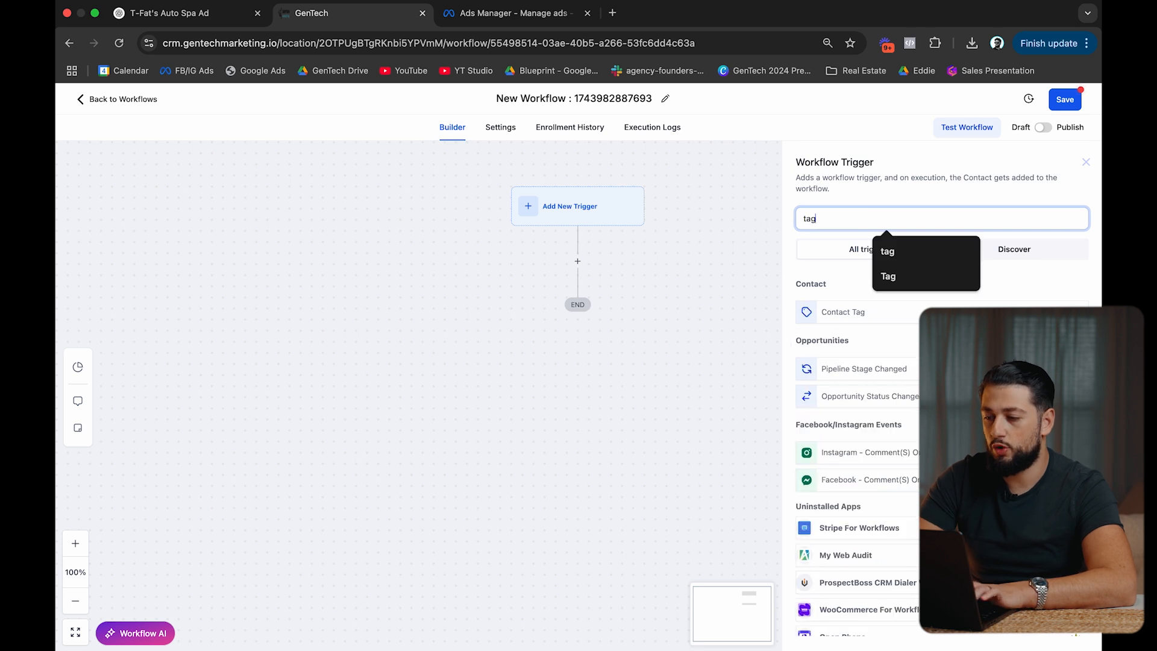
{"action": "left_click", "coordinate": [834, 311]}
{"action": "left_click", "coordinate": [645, 324]}
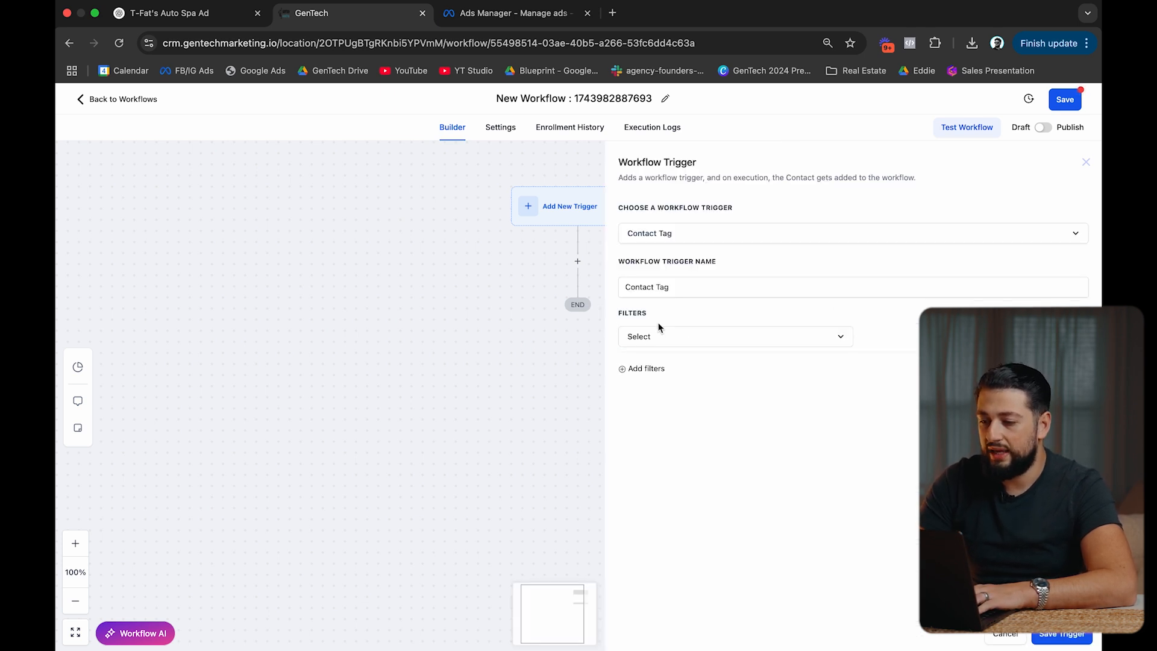
{"action": "left_click", "coordinate": [659, 338]}
{"action": "left_click", "coordinate": [676, 412]}
{"action": "left_click", "coordinate": [905, 337]}
{"action": "left_click", "coordinate": [903, 407]}
{"action": "left_click", "coordinate": [1072, 636]}
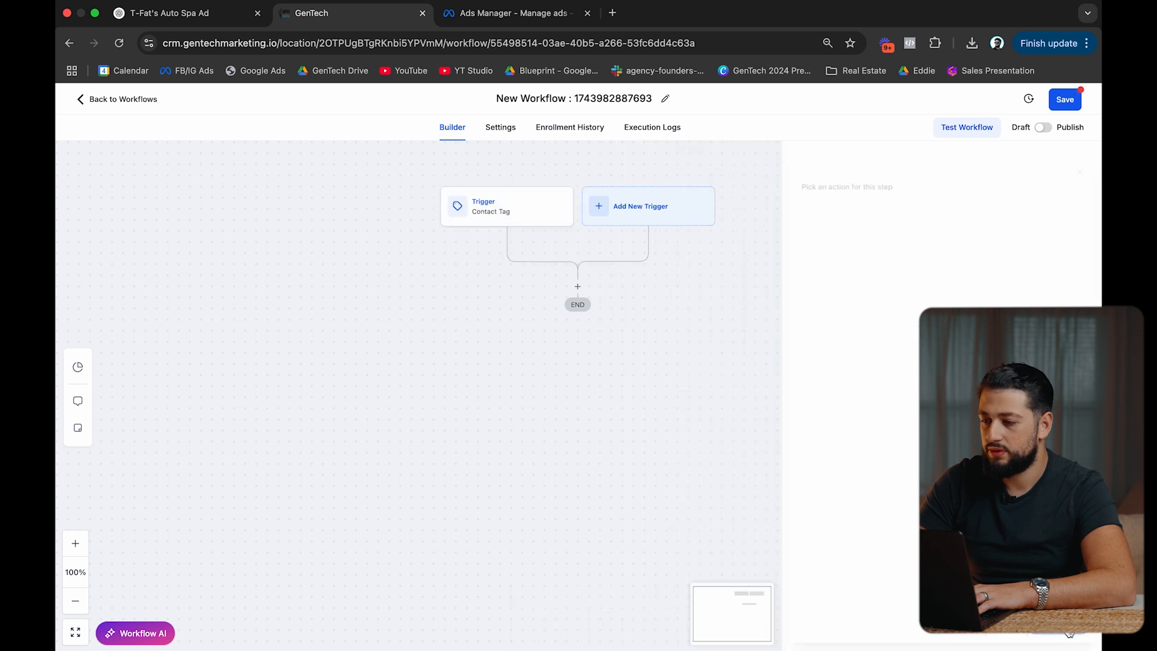
Rename the workflow to '$899 Special → SMS automations'.
{"action": "left_click", "coordinate": [579, 98]}
{"action": "key", "text": "super+a"}
{"action": "type", "text": "$899 Special"}
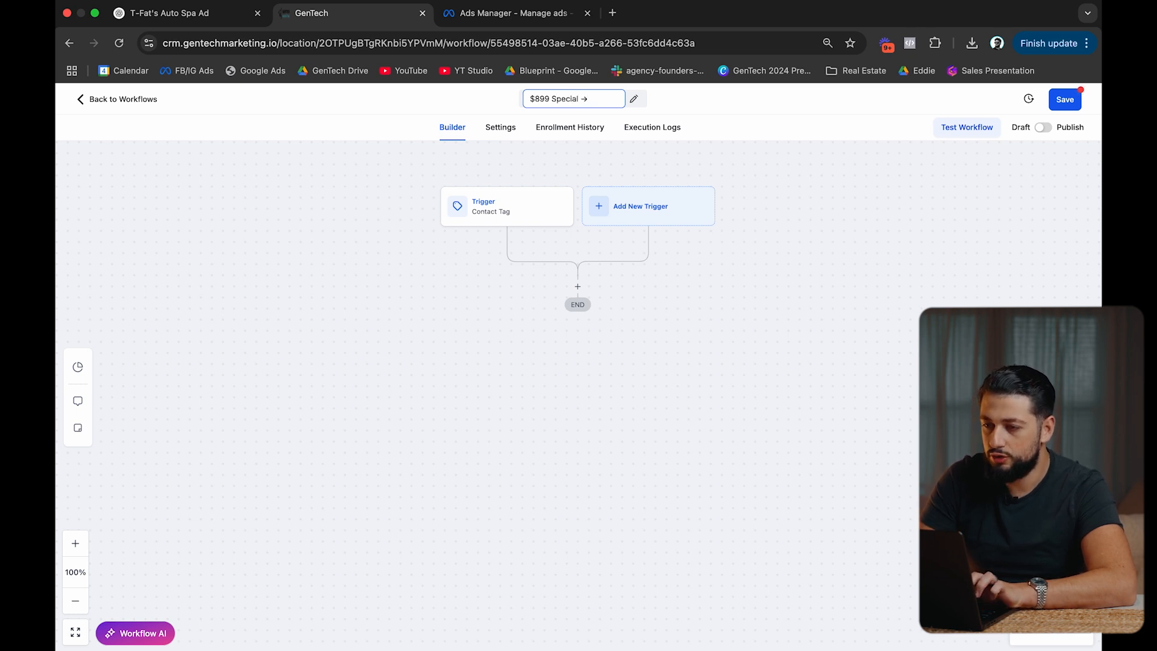
{"action": "type", "text": " SMS"}
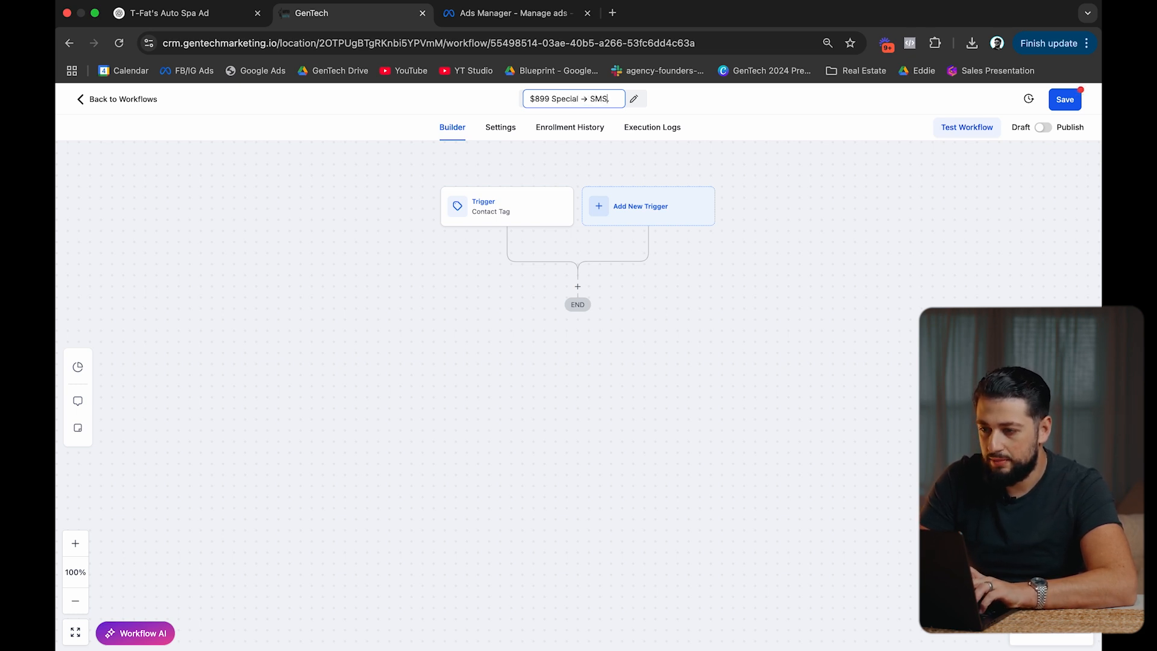
{"action": "type", "text": " .automations"}
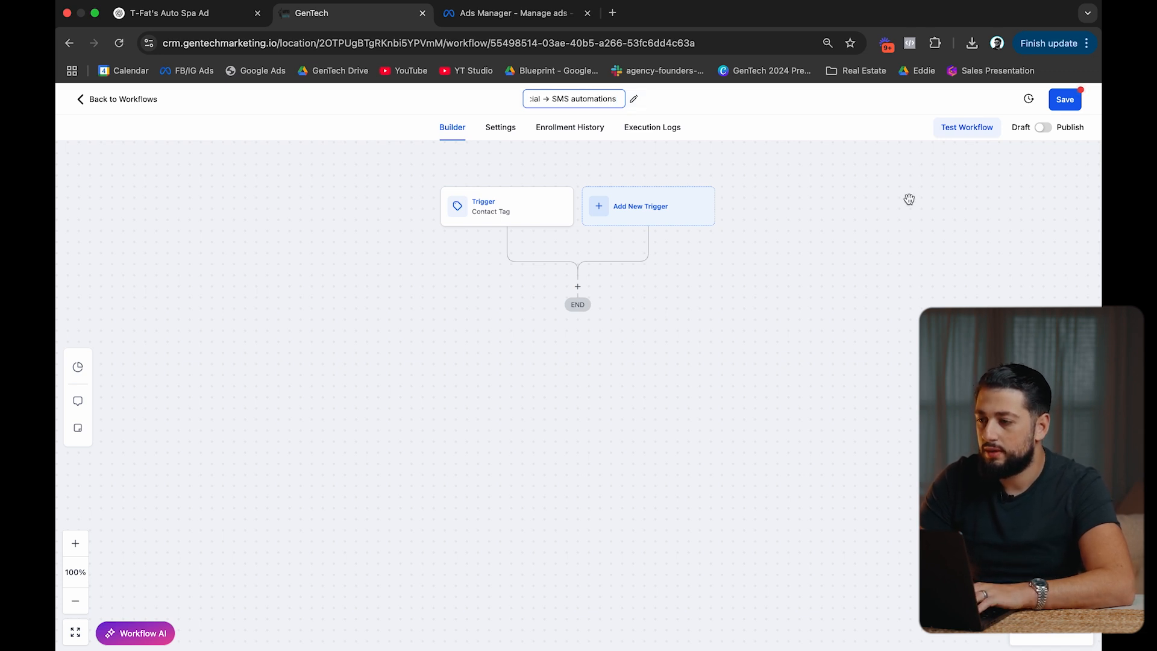
{"action": "key", "text": "Return"}
Add a Send SMS action that greets the contact by first name and asks 'call or text?'.
{"action": "left_click", "coordinate": [578, 286]}
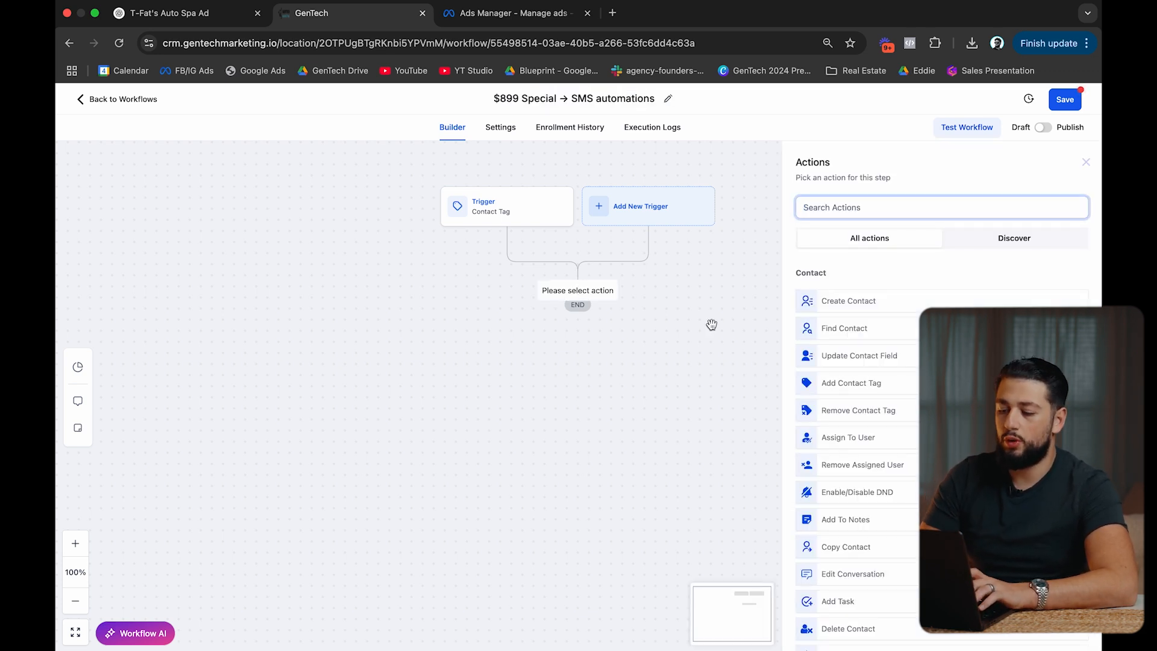
{"action": "type", "text": "sms"}
{"action": "left_click", "coordinate": [832, 297]}
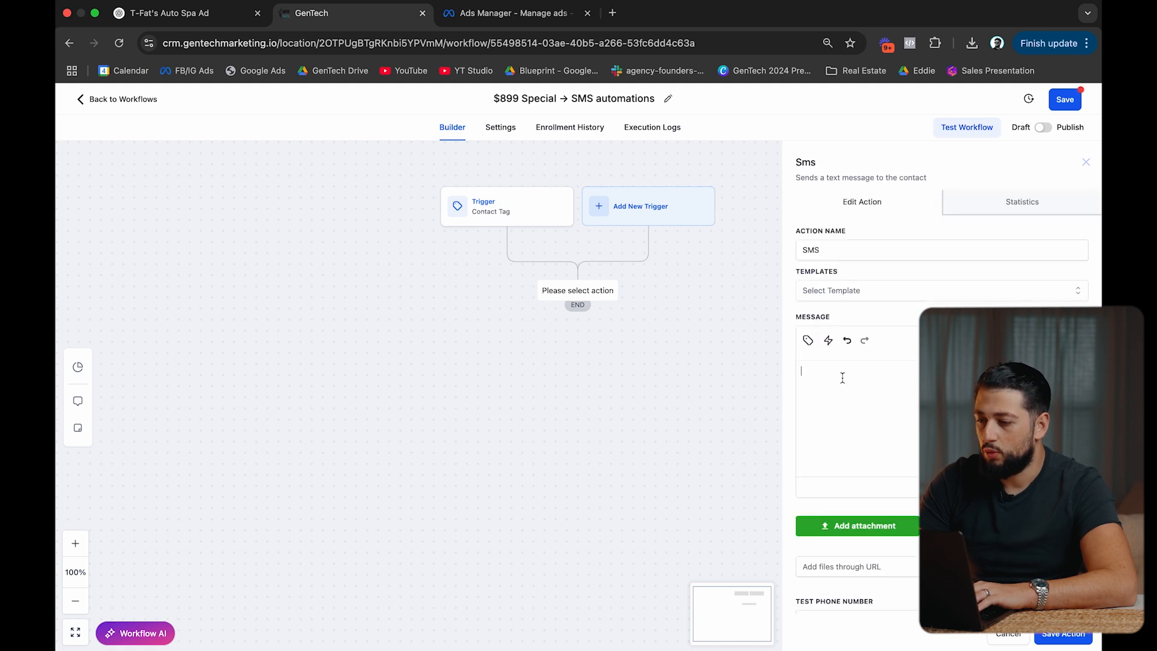
{"action": "type", "text": "H"}
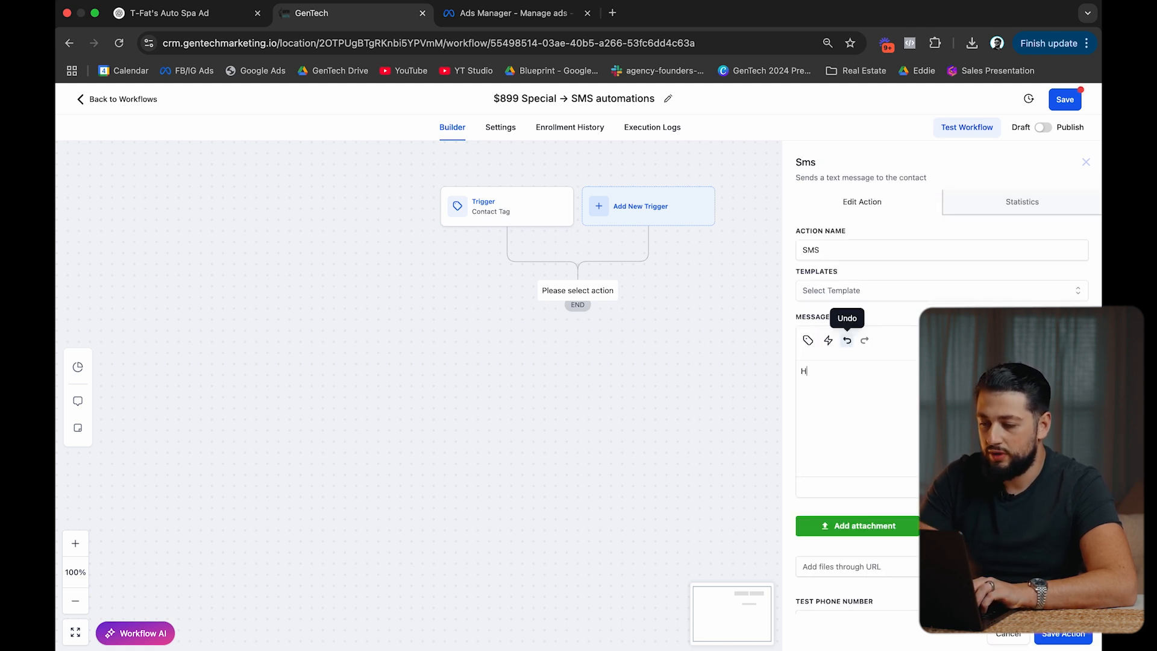
{"action": "type", "text": "i"}
{"action": "left_click", "coordinate": [808, 340]}
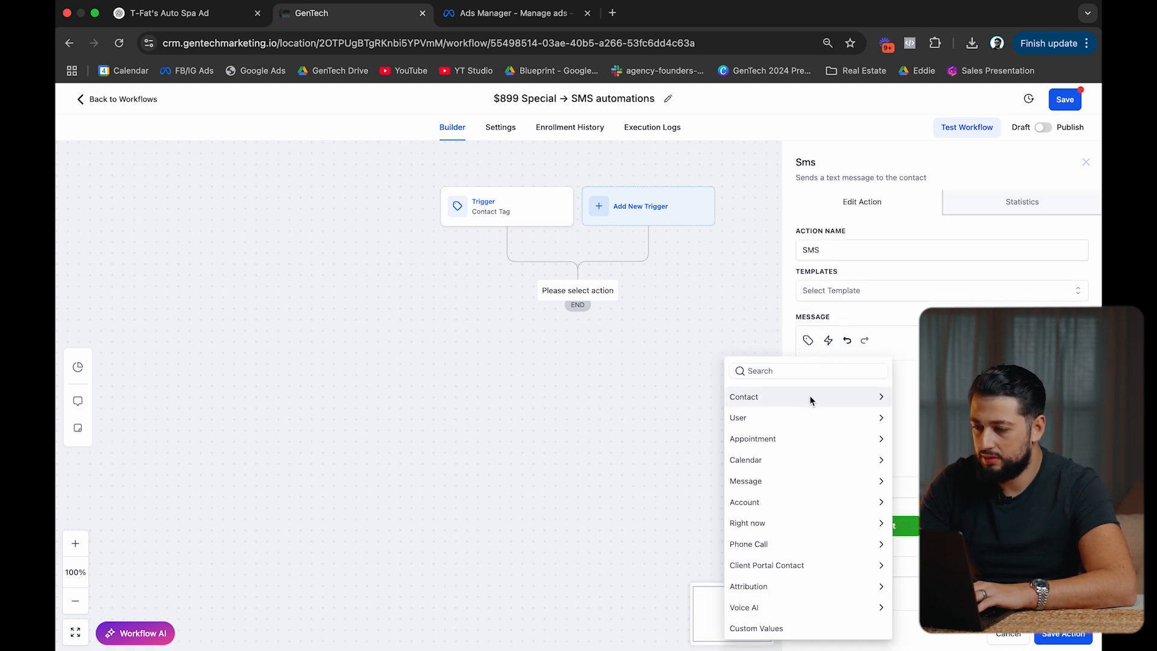
{"action": "left_click", "coordinate": [811, 399]}
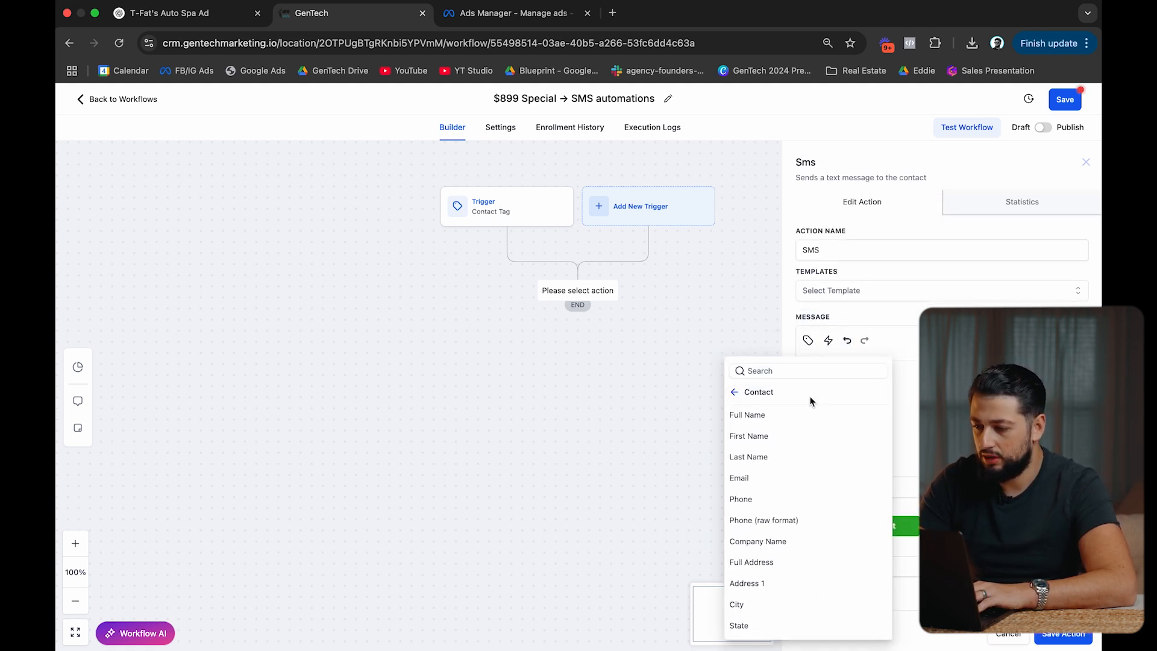
{"action": "left_click", "coordinate": [804, 436]}
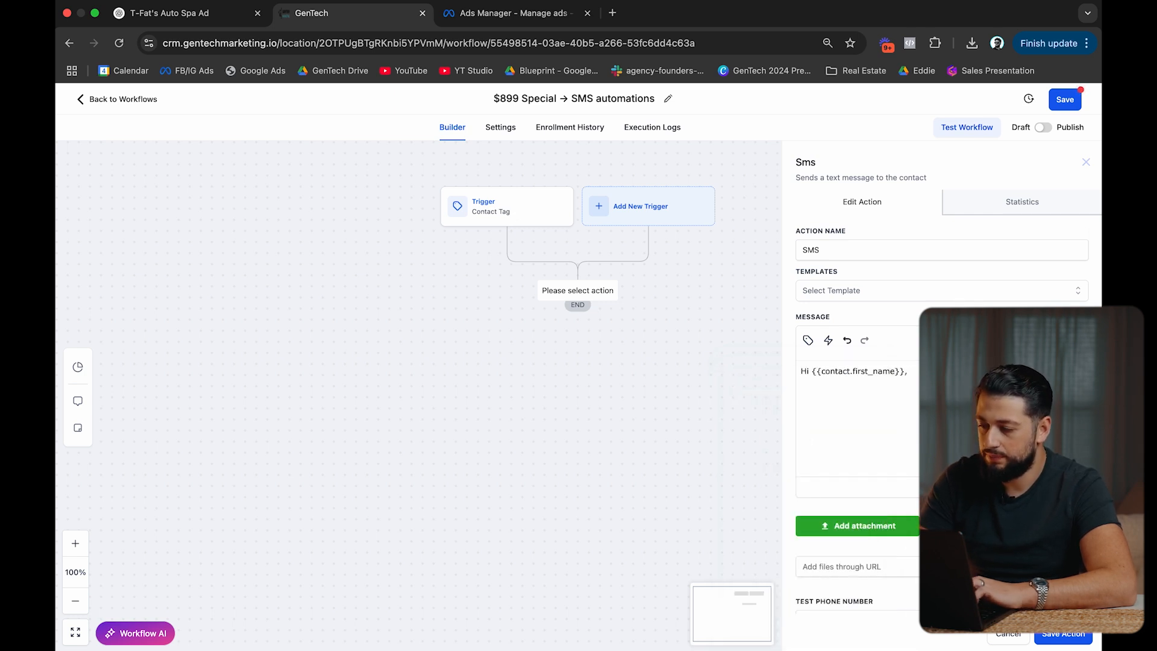
{"action": "type", "text": ", thi"}
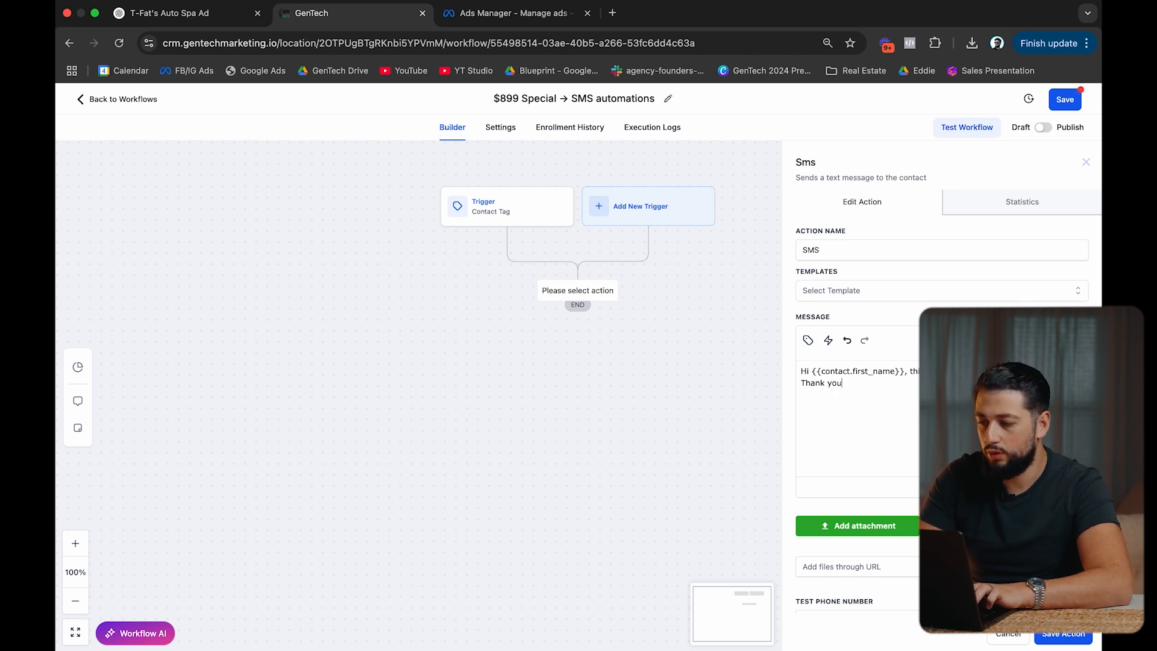
{"action": "type", "text": "yourt"}
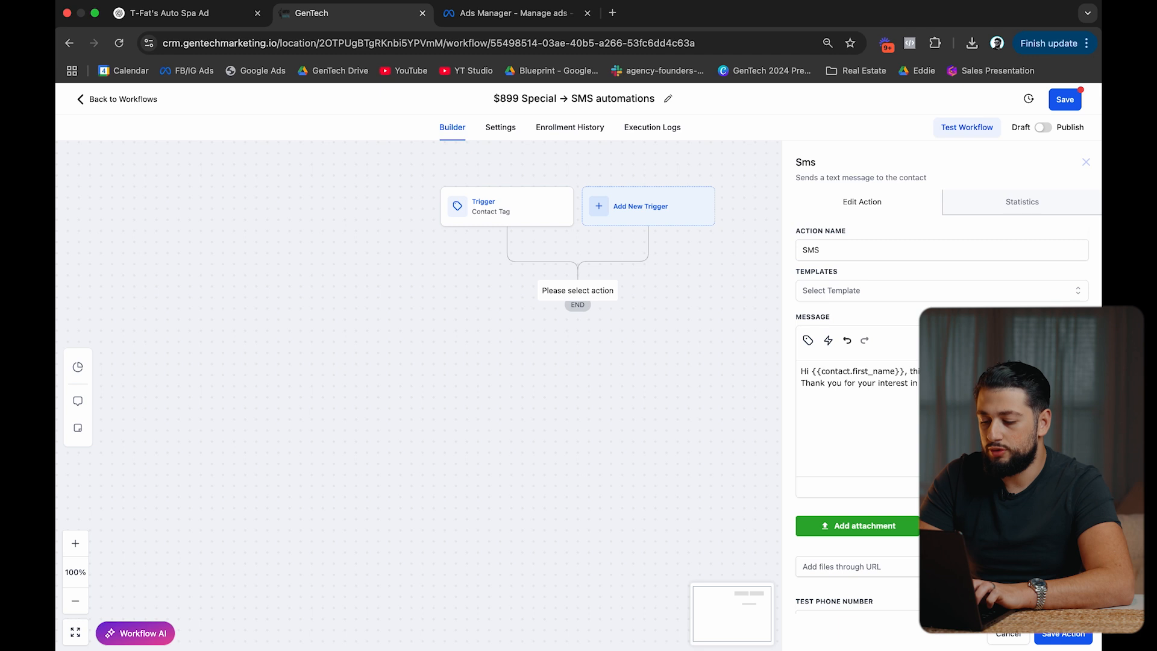
{"action": "type", "text": "you prefer call or"}
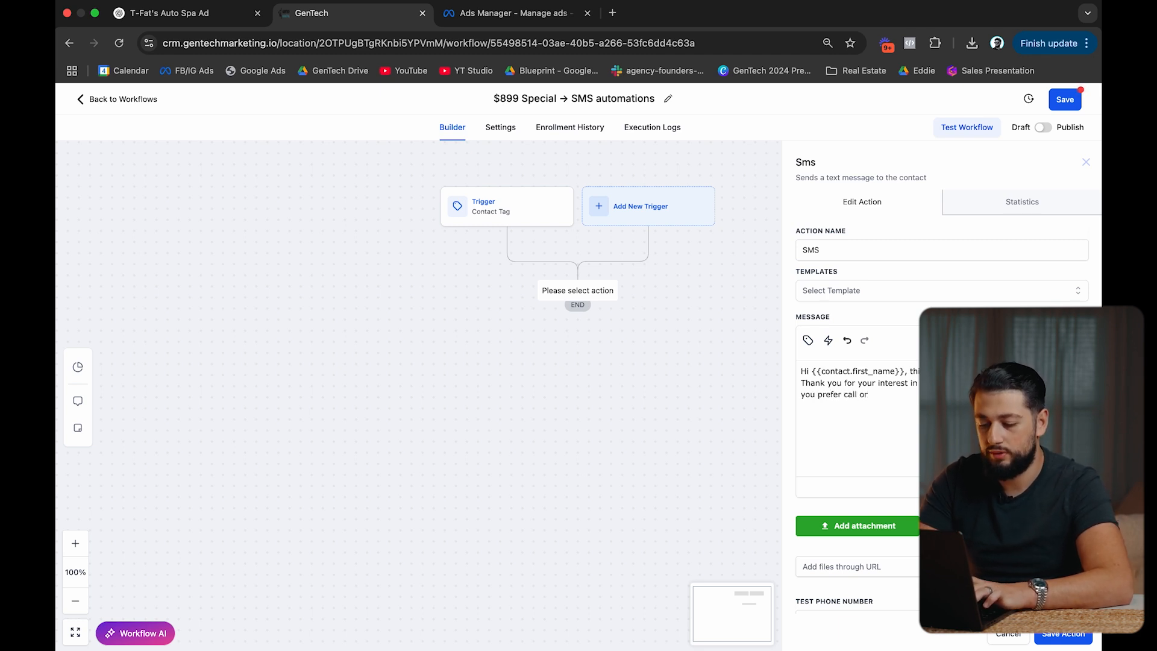
{"action": "type", "text": "text"}
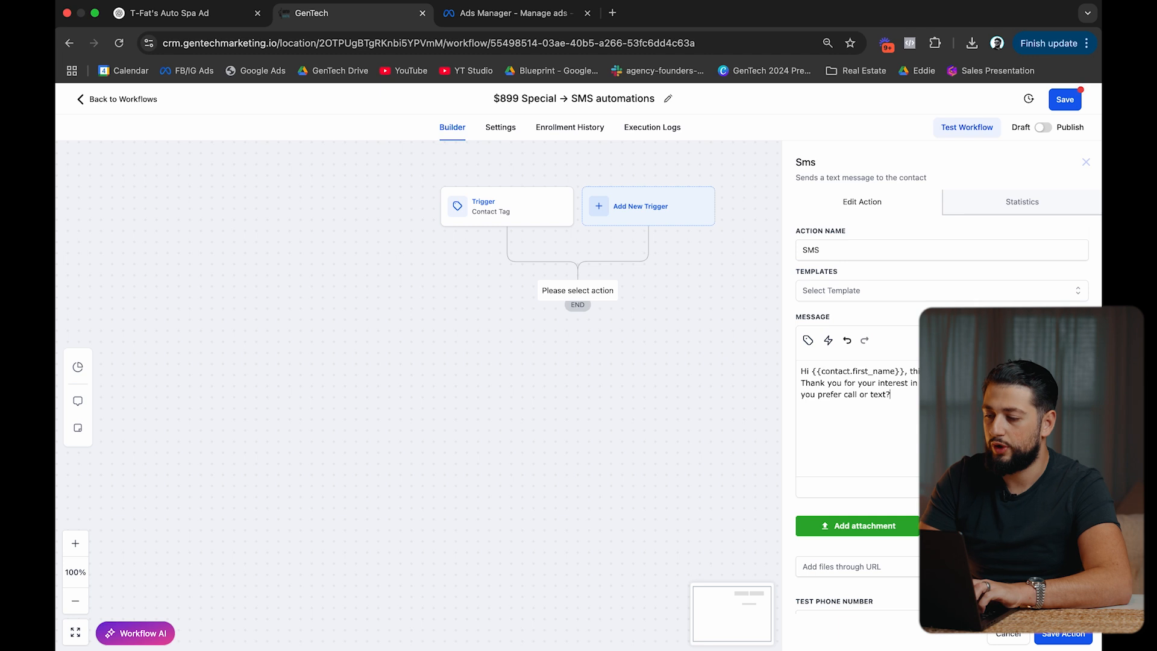
{"action": "type", "text": "?"}
{"action": "scroll", "coordinate": [1024, 602], "scroll_direction": "down", "scroll_amount": 2}
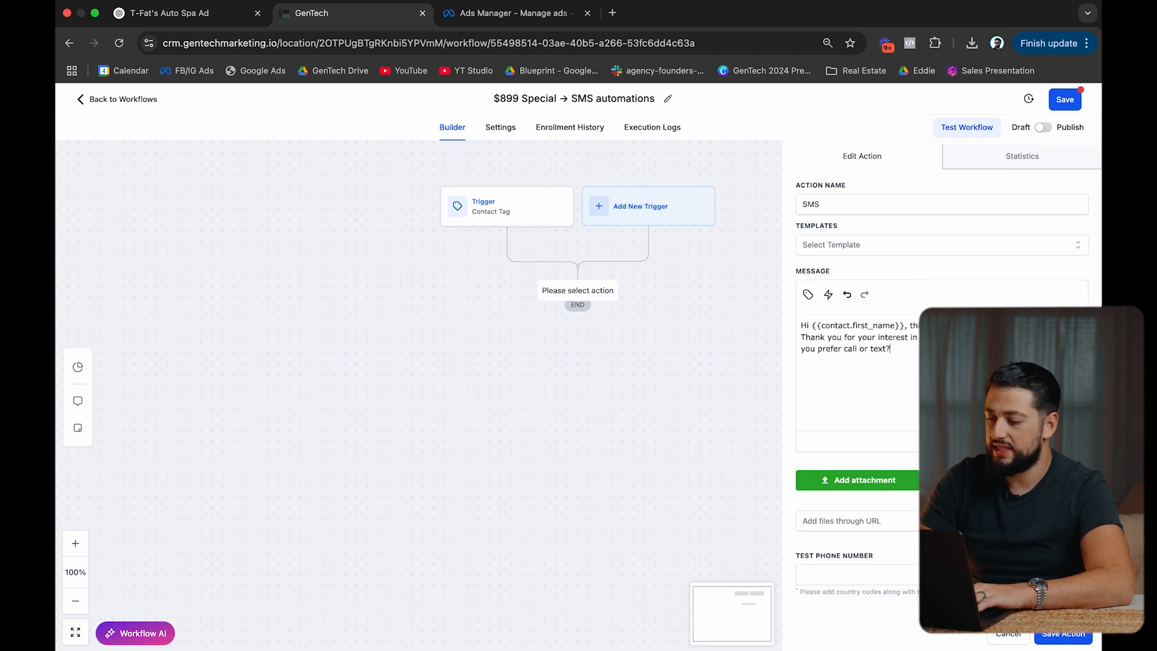
{"action": "left_click", "coordinate": [1062, 633]}
Rename the SMS step to SMS 1 and save it.
{"action": "left_click", "coordinate": [597, 335]}
{"action": "left_click", "coordinate": [872, 255]}
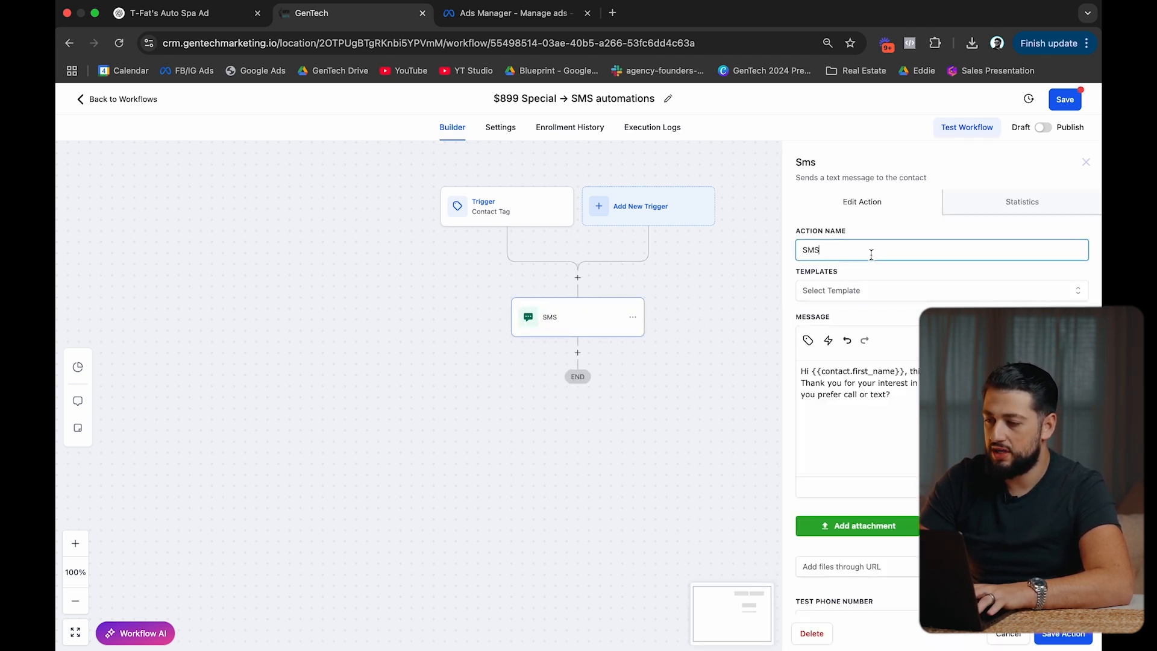
{"action": "left_click", "coordinate": [1059, 638]}
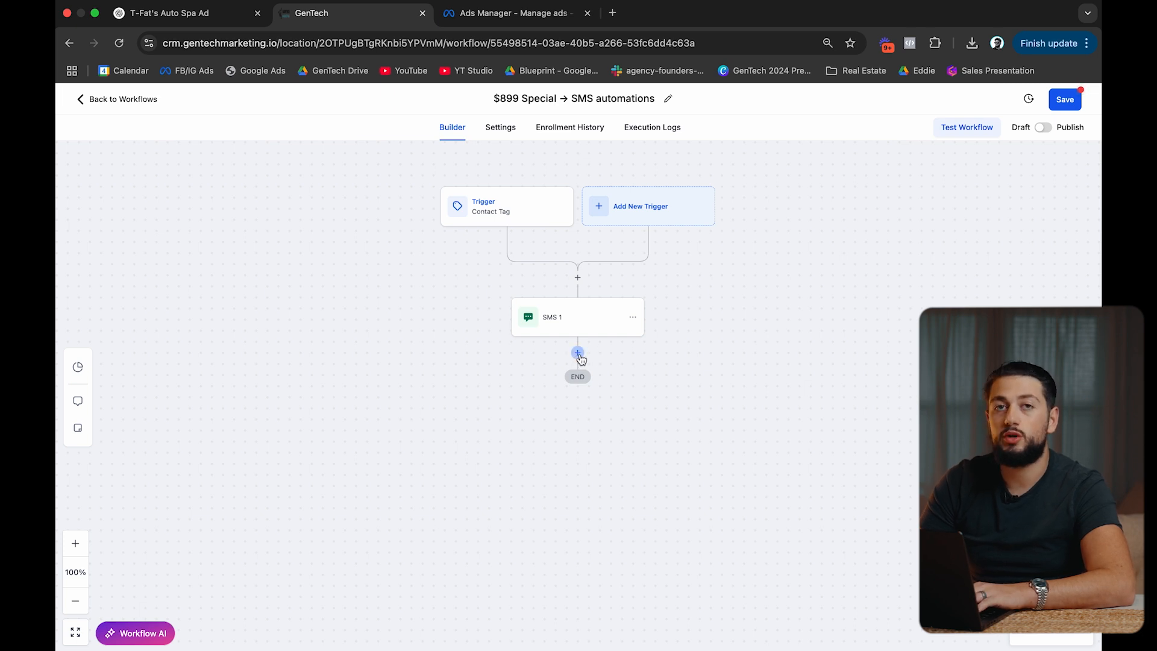
Add an If / Else condition after SMS 1 with branches named Text and Call.
{"action": "left_click", "coordinate": [578, 353]}
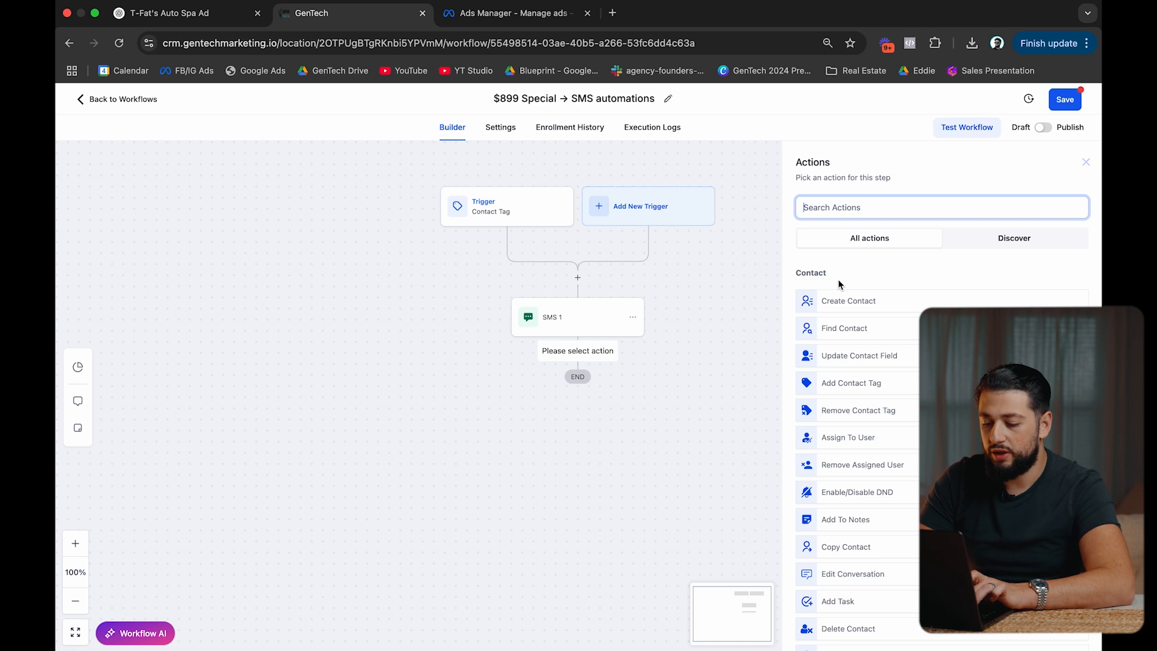
{"action": "type", "text": "if"}
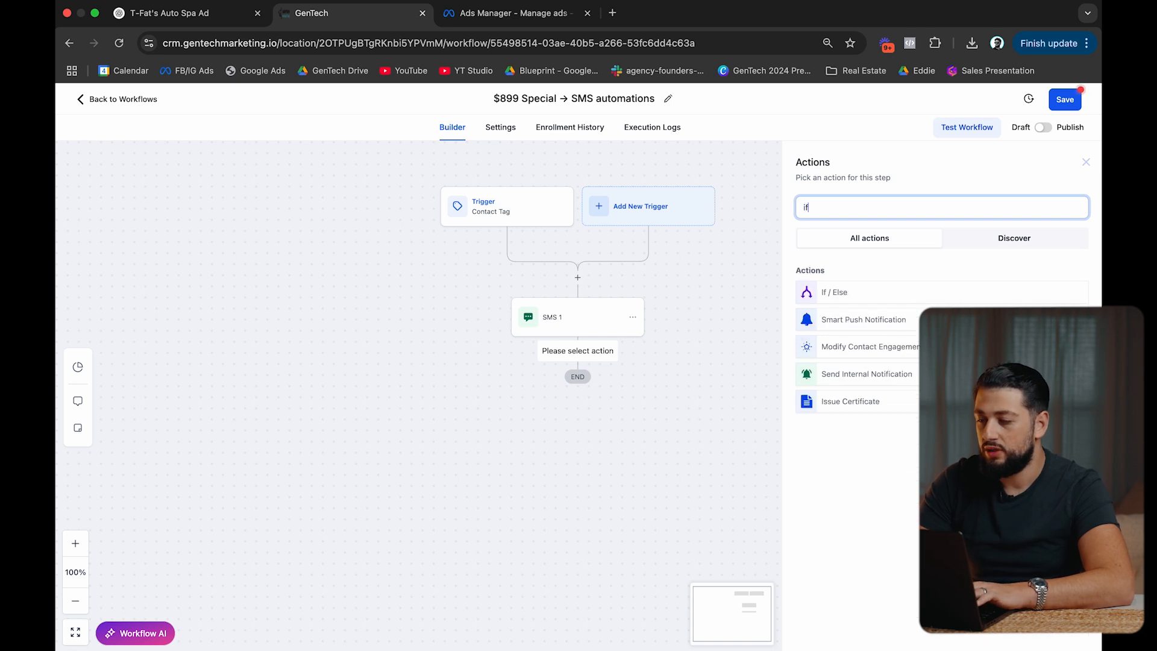
{"action": "left_click", "coordinate": [887, 287]}
{"action": "left_click", "coordinate": [683, 367]}
{"action": "key", "text": "super+a"}
{"action": "type", "text": "Text"}
{"action": "scroll", "coordinate": [711, 458], "scroll_direction": "down", "scroll_amount": 1}
{"action": "left_click", "coordinate": [688, 573]}
{"action": "key", "text": "super+a"}
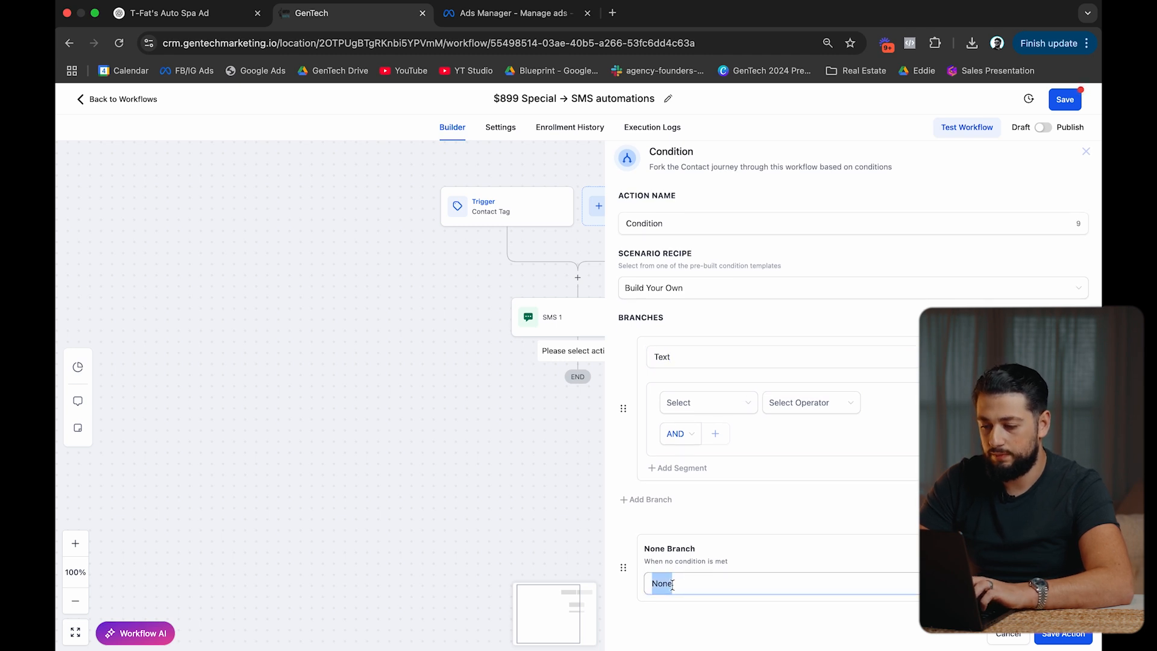
{"action": "type", "text": "Call"}
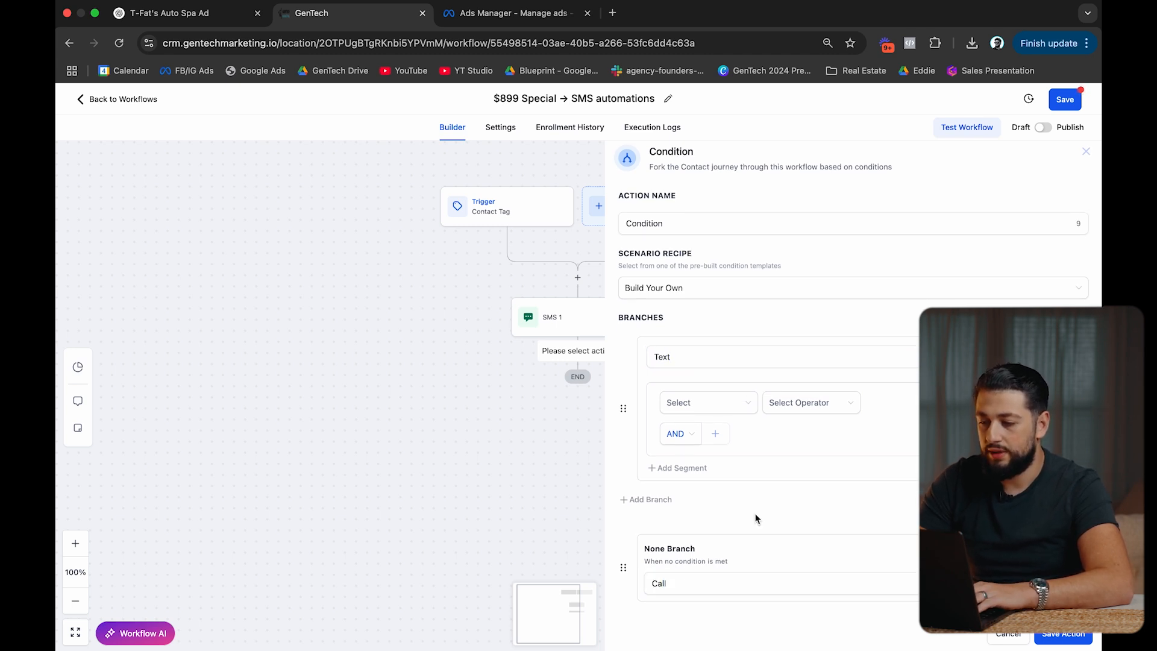
Browse the fields the Text branch condition can check.
{"action": "left_click", "coordinate": [731, 403]}
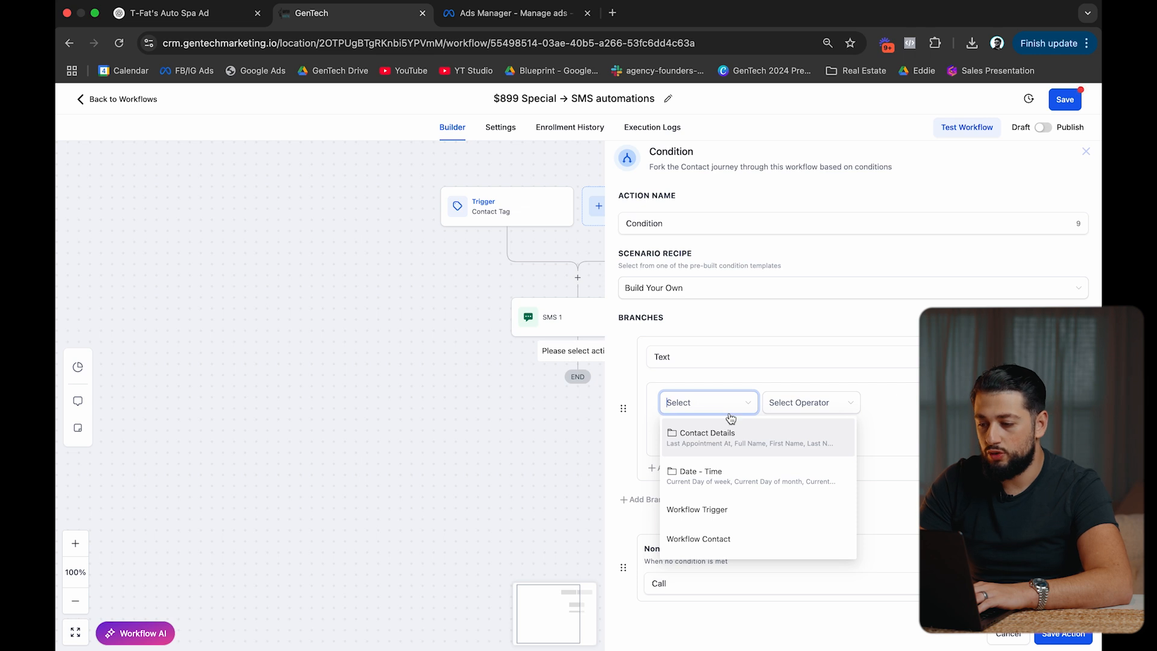
{"action": "scroll", "coordinate": [734, 464], "scroll_direction": "down", "scroll_amount": 5}
{"action": "scroll", "coordinate": [734, 464], "scroll_direction": "up", "scroll_amount": 5}
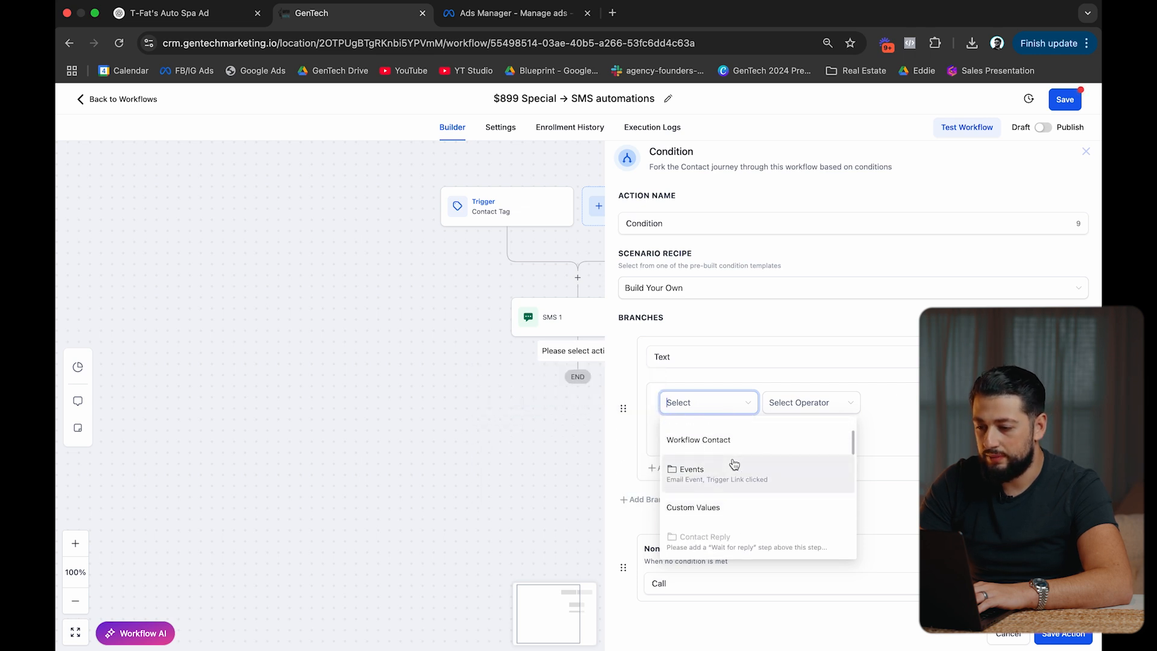
{"action": "scroll", "coordinate": [748, 477], "scroll_direction": "down", "scroll_amount": 1}
{"action": "scroll", "coordinate": [751, 480], "scroll_direction": "down", "scroll_amount": 3}
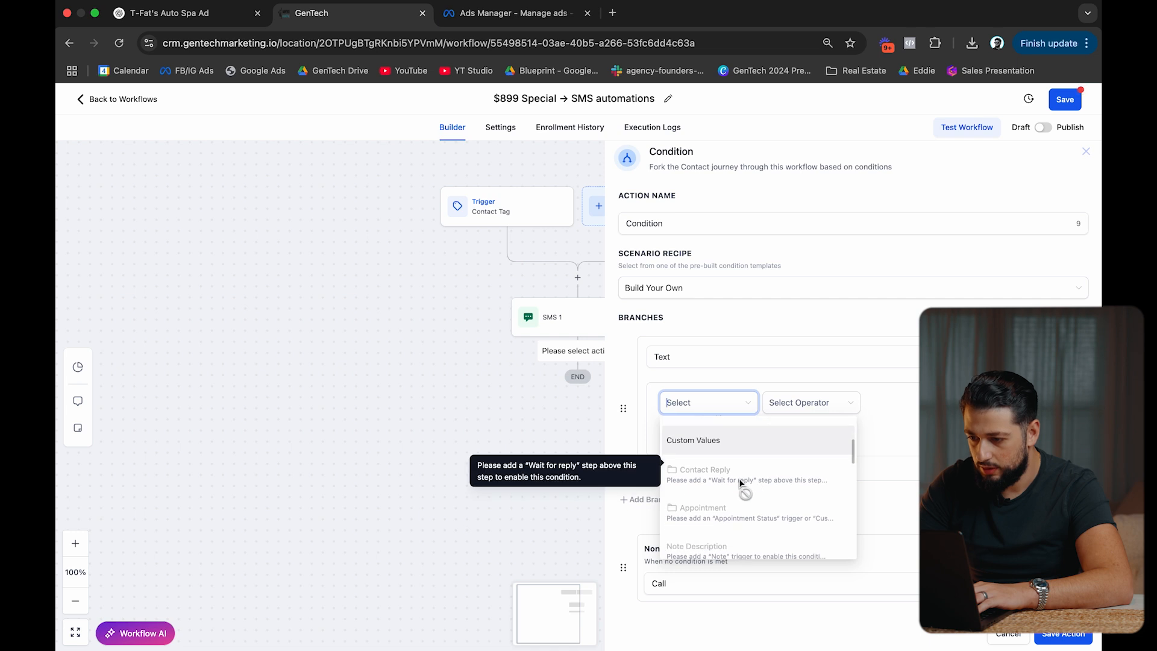
Discard the condition and add a Wait step after SMS 1 awaiting a contact reply to SMS 1.
{"action": "left_click", "coordinate": [1014, 639]}
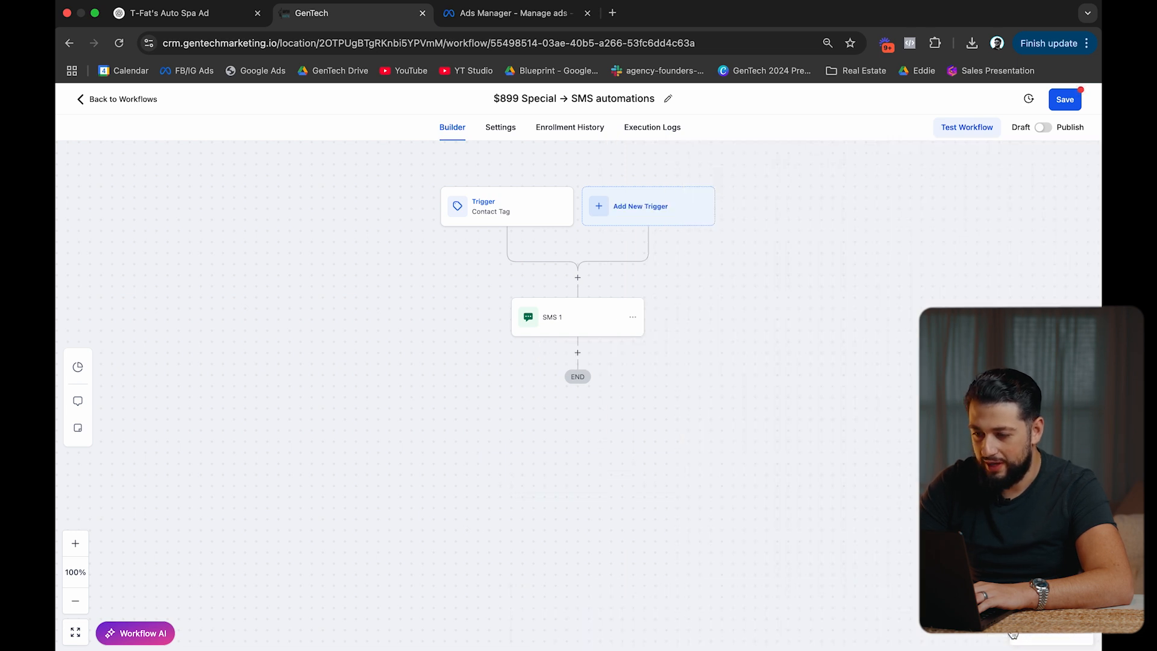
{"action": "left_click", "coordinate": [577, 351]}
{"action": "type", "text": "wait"}
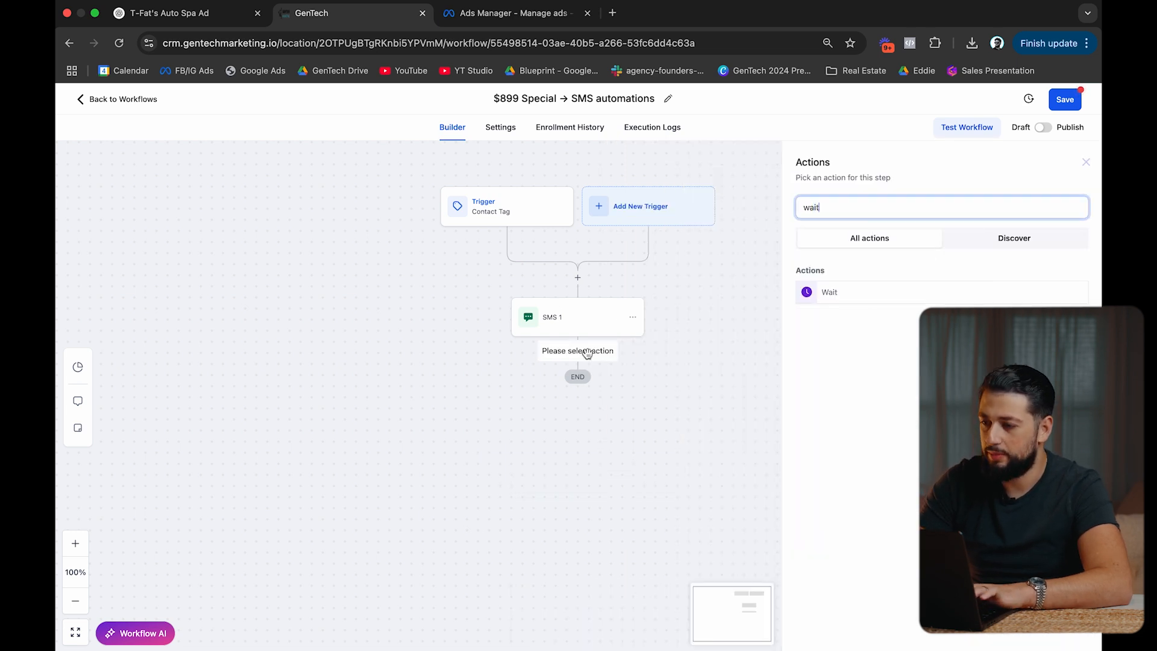
{"action": "left_click", "coordinate": [830, 291]}
{"action": "left_click", "coordinate": [691, 280]}
{"action": "scroll", "coordinate": [692, 362], "scroll_direction": "down", "scroll_amount": 3}
{"action": "left_click", "coordinate": [693, 398]}
{"action": "left_click", "coordinate": [677, 324]}
{"action": "left_click", "coordinate": [641, 396]}
{"action": "left_click", "coordinate": [738, 531]}
Give the wait a 2-hour timeout, name it Wait 2 Hours, and save it.
{"action": "left_click", "coordinate": [631, 380]}
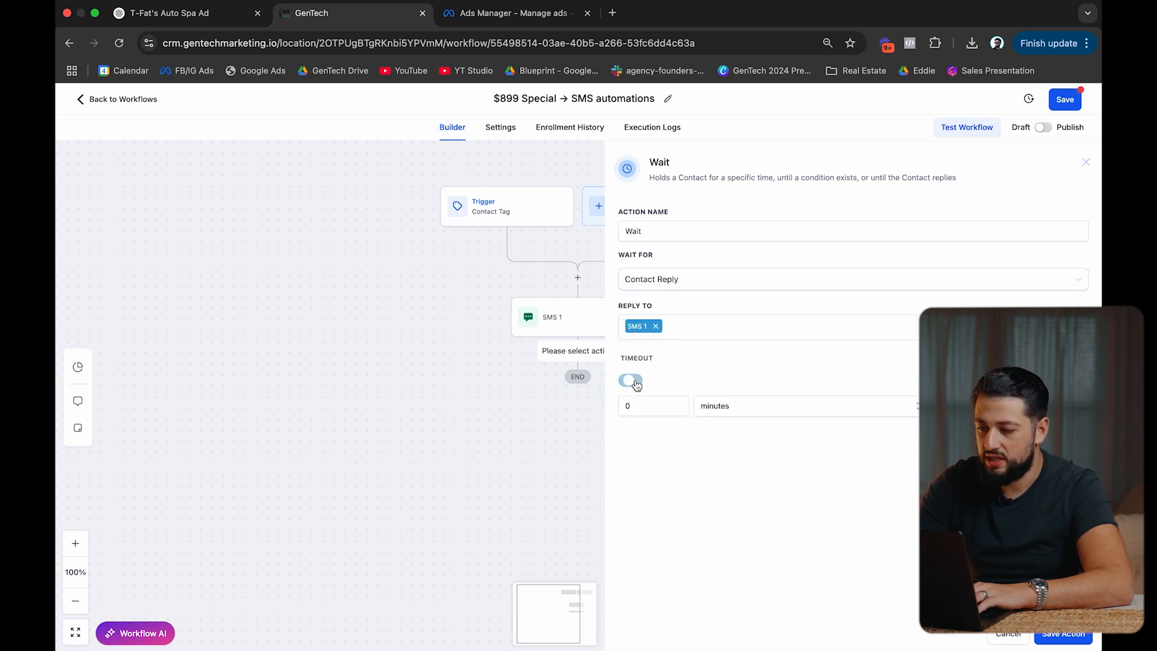
{"action": "double_click", "coordinate": [654, 405]}
{"action": "type", "text": "2"}
{"action": "left_click", "coordinate": [756, 408]}
{"action": "left_click", "coordinate": [739, 451]}
{"action": "left_click", "coordinate": [659, 233]}
{"action": "type", "text": "m2"}
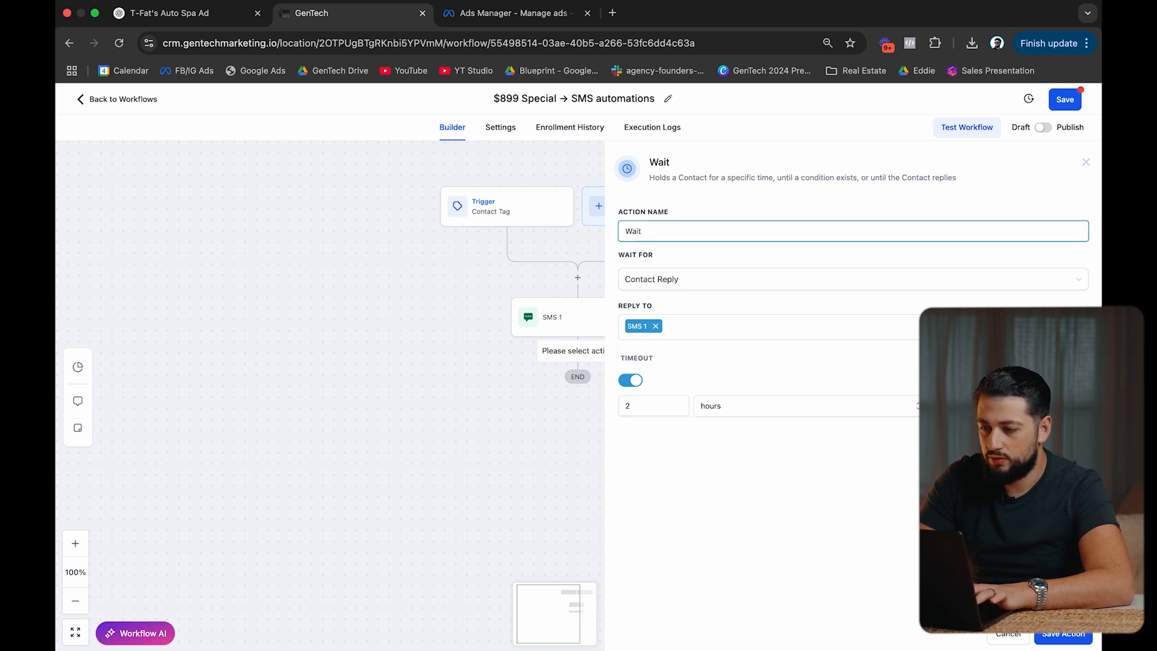
{"action": "type", "text": "ours"}
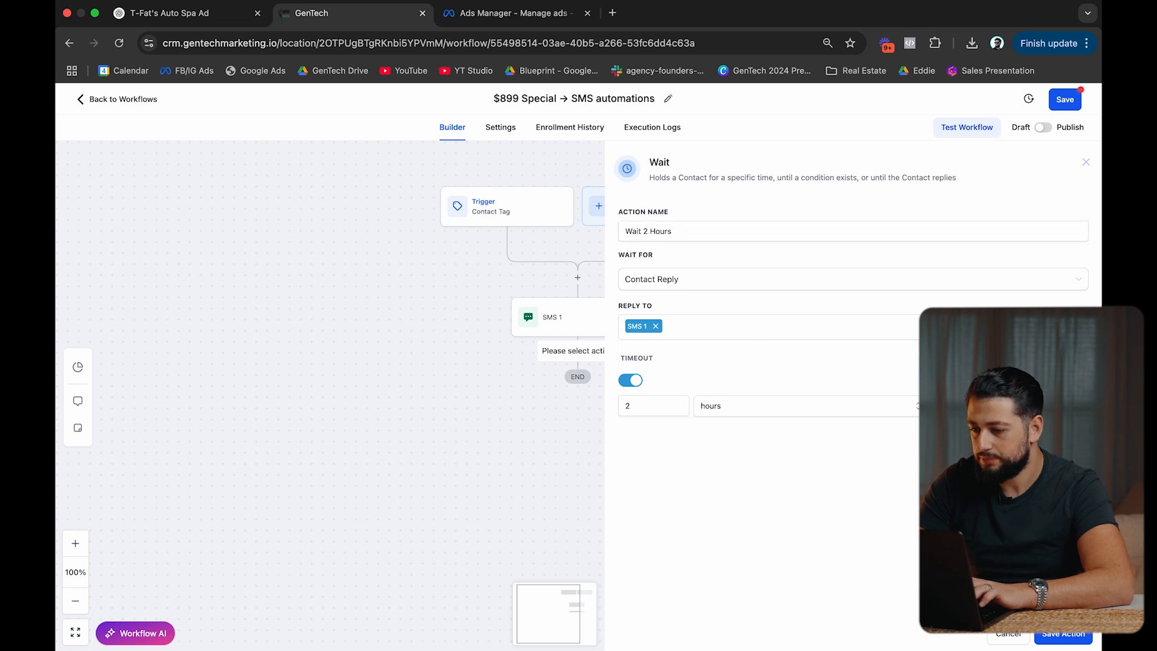
{"action": "left_click", "coordinate": [1064, 637]}
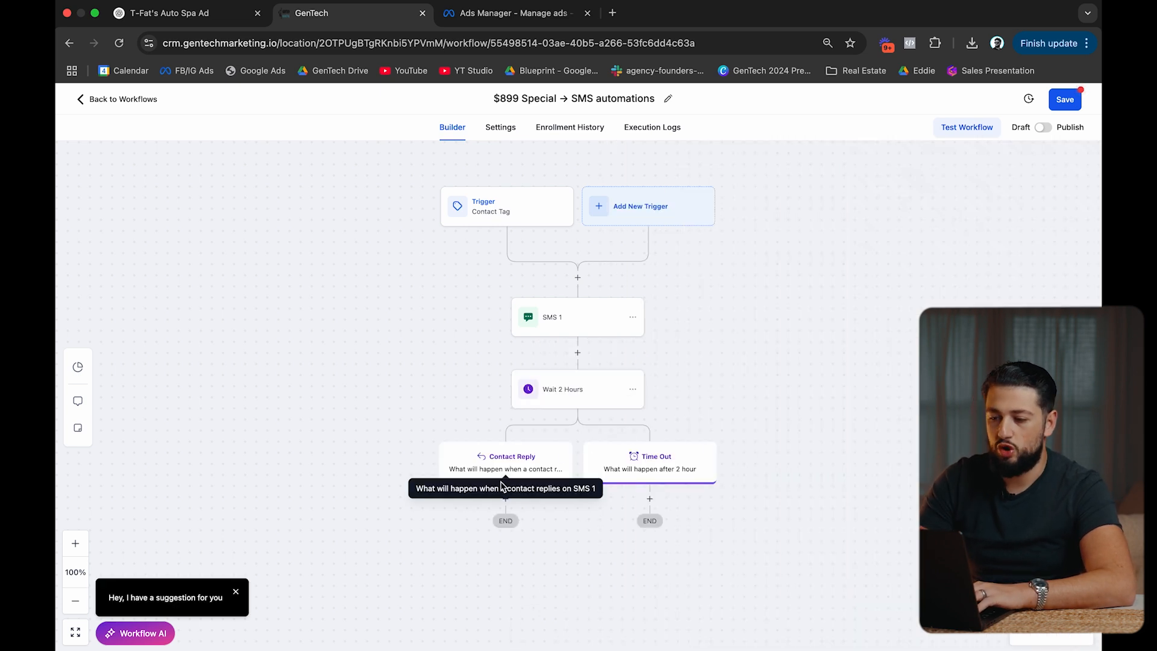
Add an If / Else step under Contact Reply with branches named Text and Call.
{"action": "left_click", "coordinate": [507, 499]}
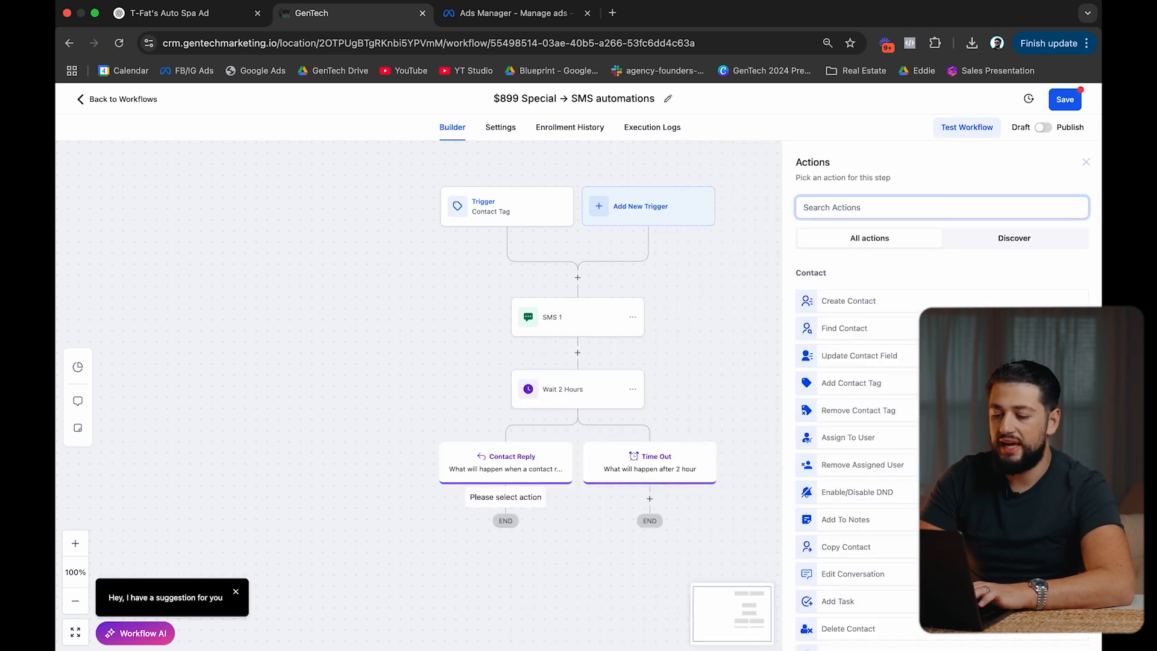
{"action": "type", "text": "if"}
{"action": "left_click", "coordinate": [844, 293]}
{"action": "left_click", "coordinate": [725, 366]}
{"action": "double_click", "coordinate": [726, 366]}
{"action": "type", "text": "Text"}
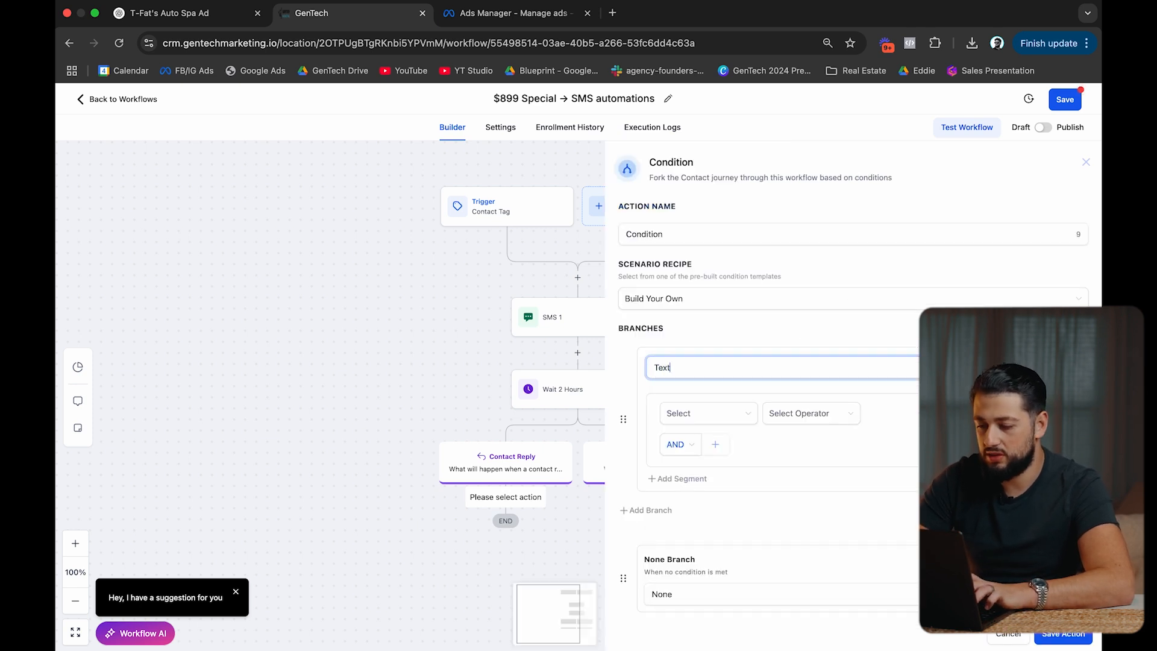
{"action": "scroll", "coordinate": [733, 559], "scroll_direction": "down", "scroll_amount": 1}
{"action": "double_click", "coordinate": [662, 584]}
{"action": "type", "text": "Call"}
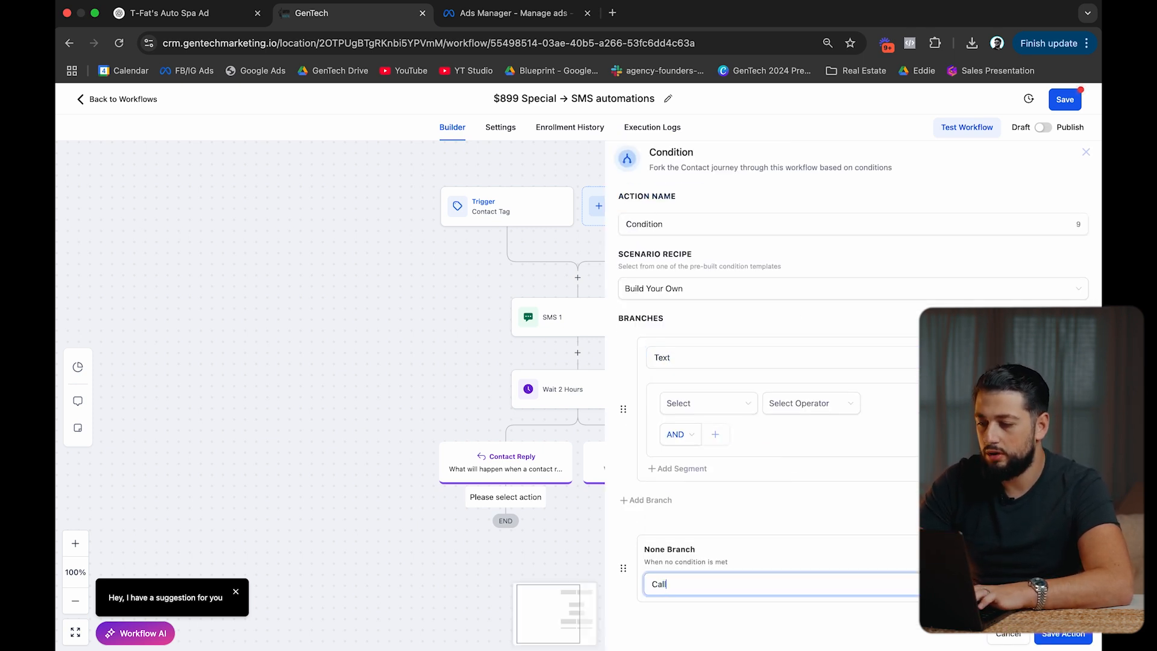
Set the Text branch condition to Replied message contains 'sms'.
{"action": "left_click", "coordinate": [726, 403]}
{"action": "left_click", "coordinate": [725, 518]}
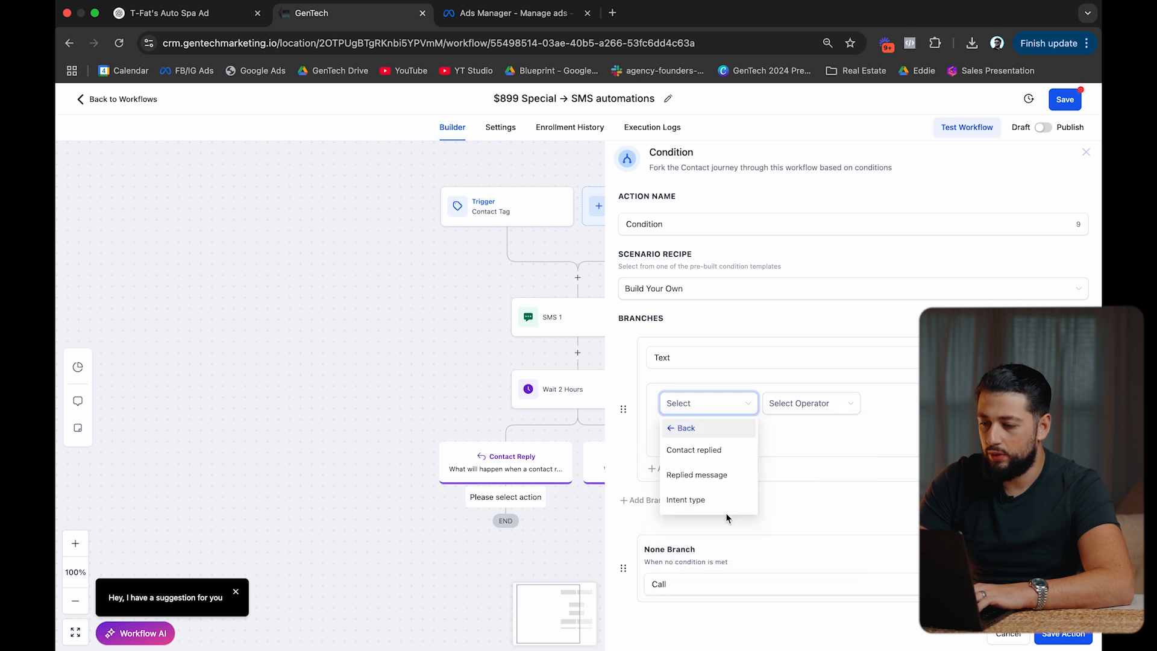
{"action": "left_click", "coordinate": [704, 474]}
{"action": "left_click", "coordinate": [804, 403]}
{"action": "left_click", "coordinate": [816, 468]}
{"action": "left_click", "coordinate": [914, 406]}
{"action": "type", "text": "SMS"}
{"action": "key", "text": "BackSpace"}
{"action": "key", "text": "BackSpace"}
{"action": "type", "text": "sms"}
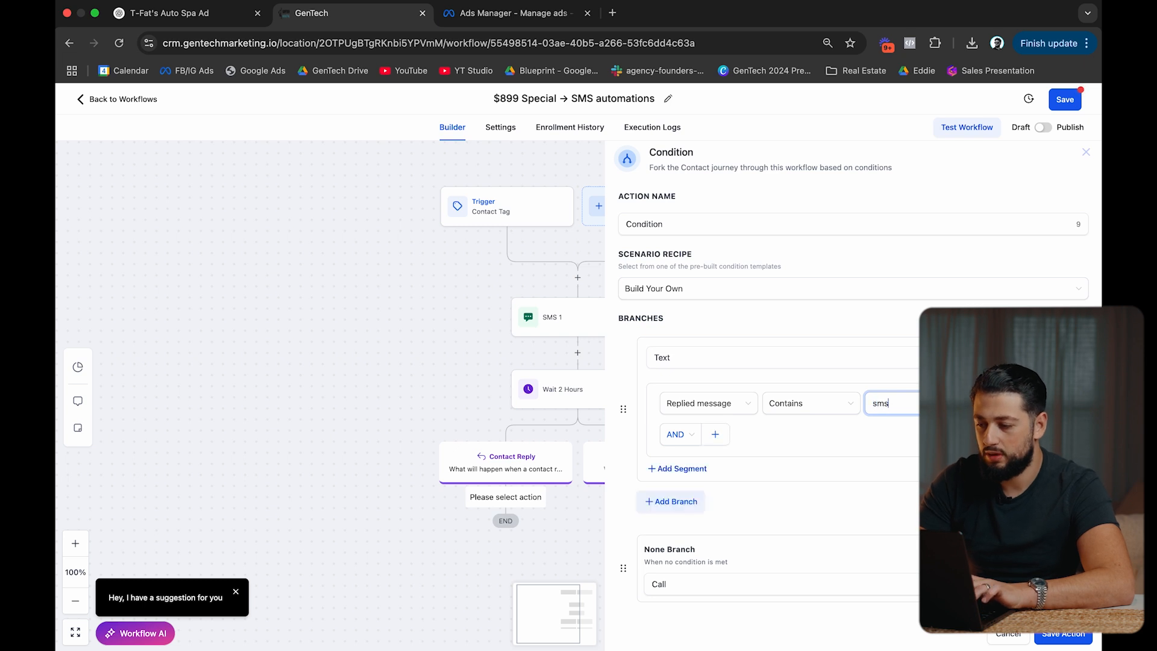
Add an OR segment matching Replied message contains 'message'.
{"action": "left_click", "coordinate": [691, 472]}
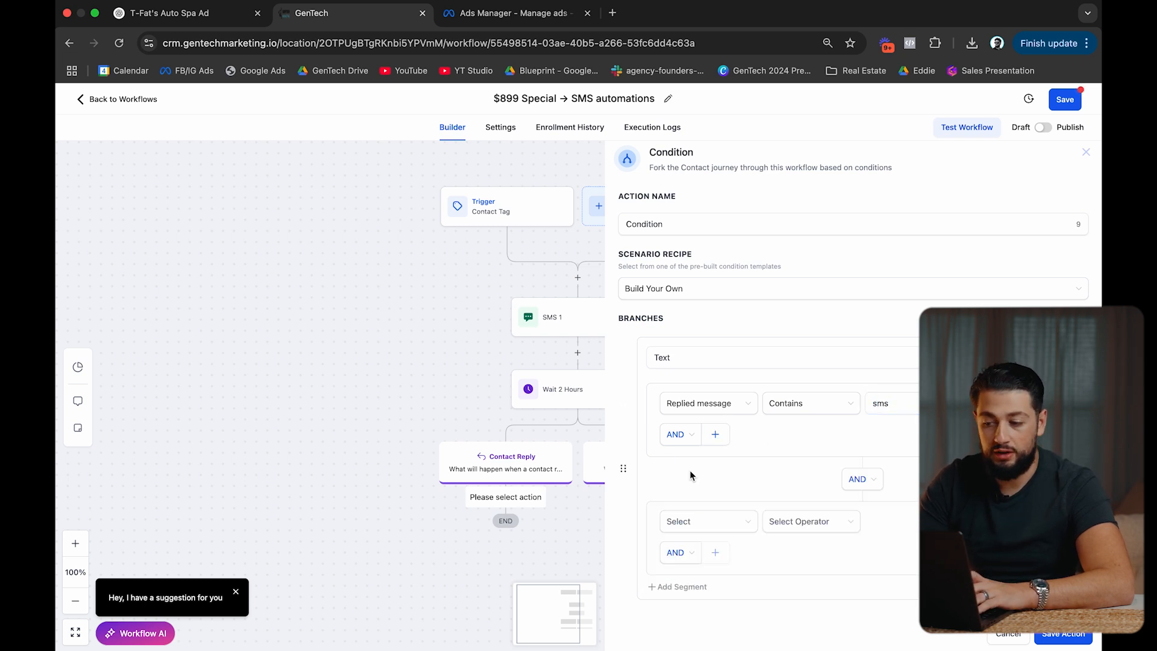
{"action": "left_click", "coordinate": [861, 479]}
{"action": "left_click", "coordinate": [879, 527]}
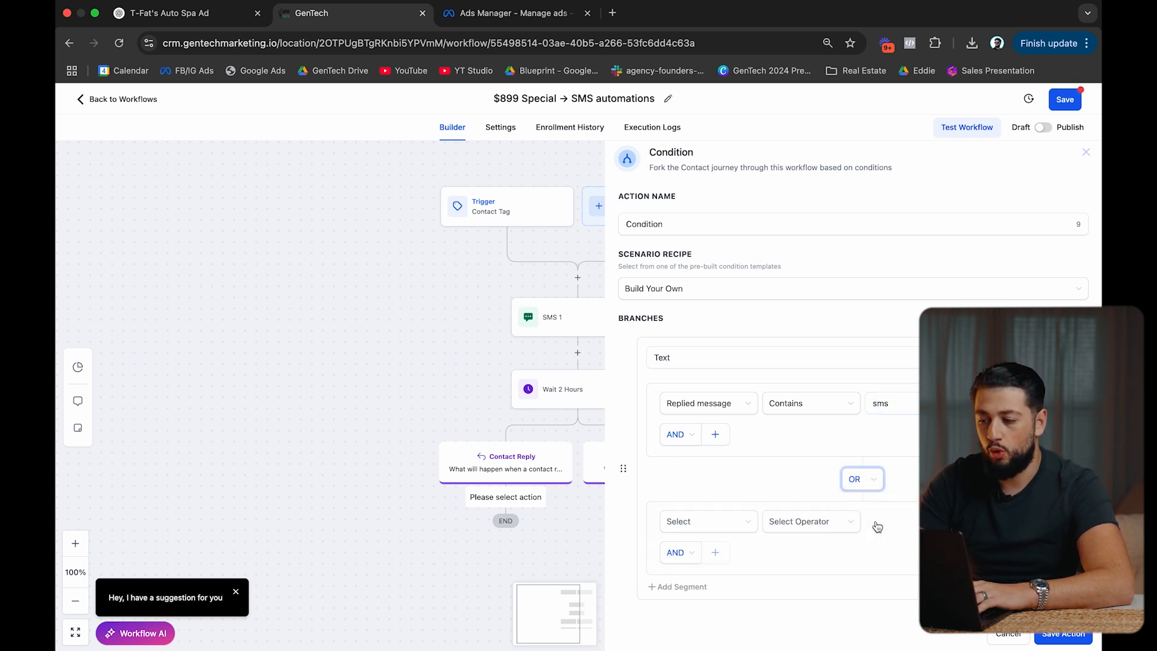
{"action": "scroll", "coordinate": [878, 527], "scroll_direction": "down", "scroll_amount": 1}
{"action": "left_click", "coordinate": [736, 463]}
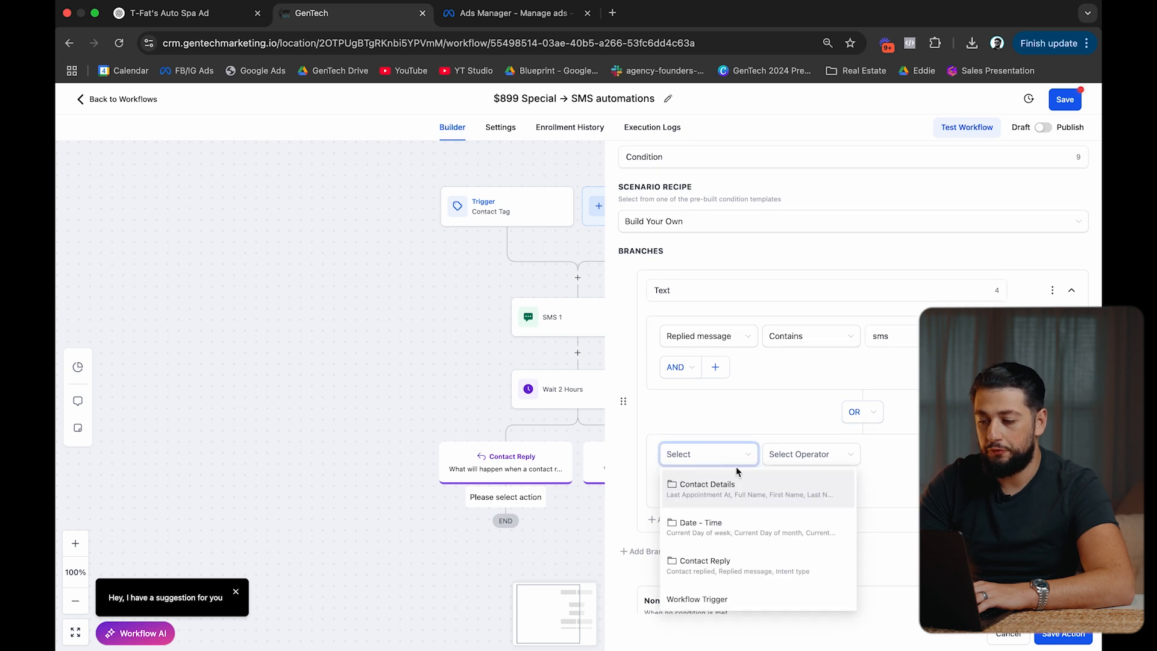
{"action": "left_click", "coordinate": [736, 563]}
{"action": "left_click", "coordinate": [745, 525]}
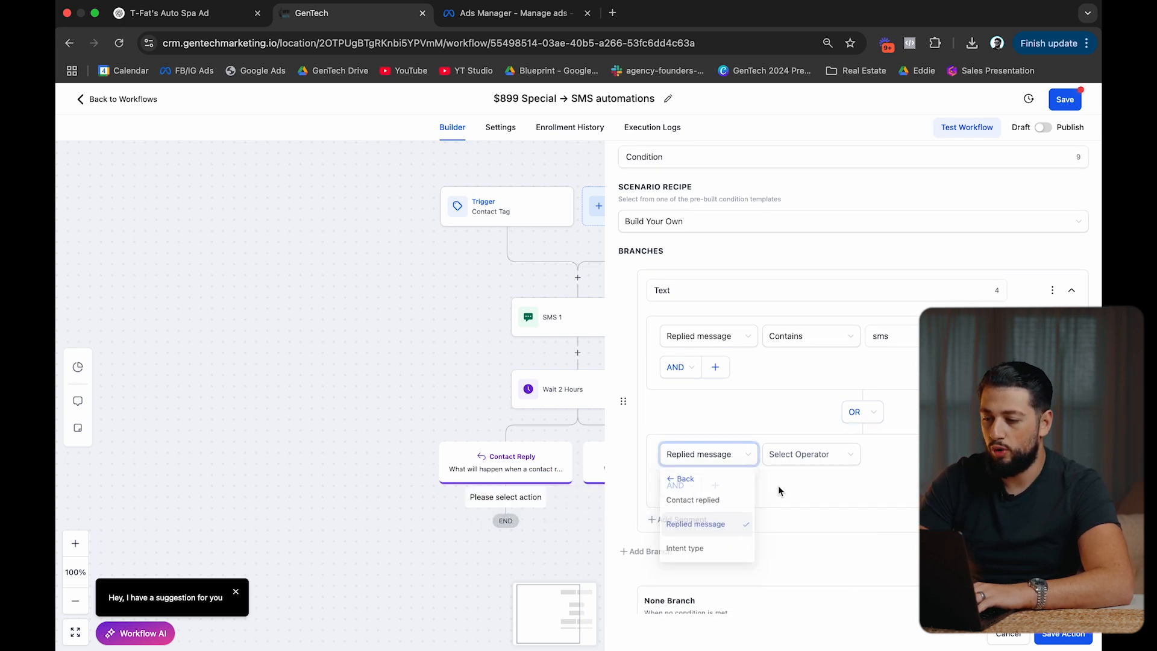
{"action": "left_click", "coordinate": [818, 457]}
{"action": "left_click", "coordinate": [810, 518]}
{"action": "left_click", "coordinate": [892, 454]}
{"action": "type", "text": "message"}
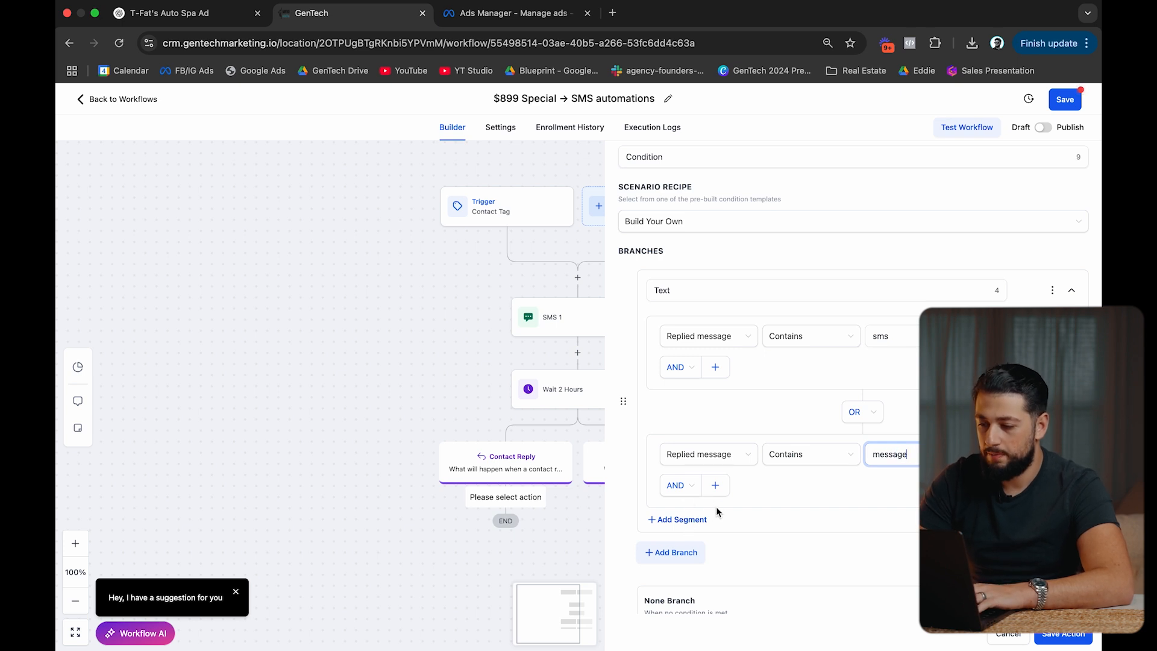
Add a third OR segment matching Replied message contains 'msg'.
{"action": "left_click", "coordinate": [715, 485]}
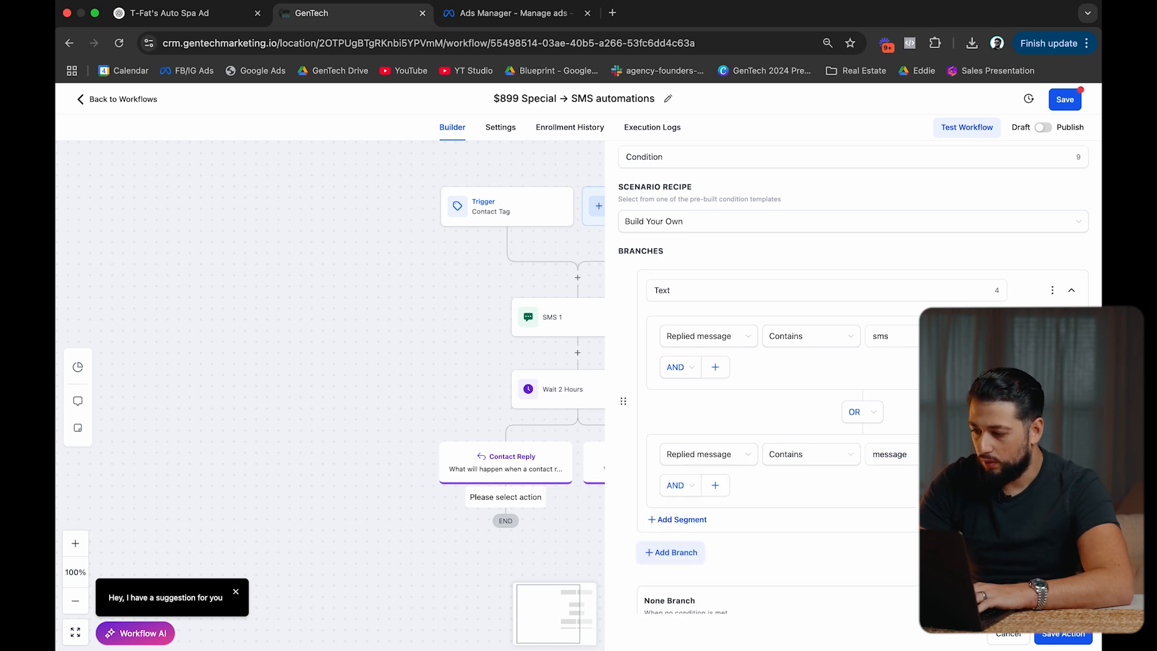
{"action": "left_click", "coordinate": [691, 521]}
{"action": "scroll", "coordinate": [725, 591], "scroll_direction": "down", "scroll_amount": 2}
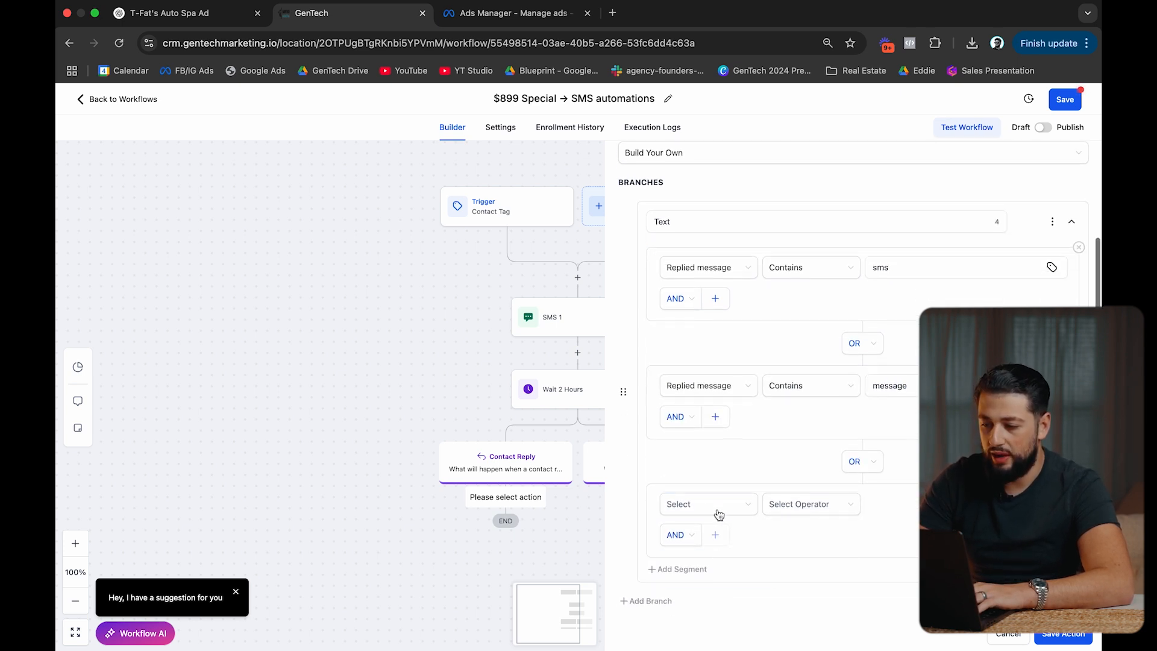
{"action": "left_click", "coordinate": [714, 509]}
{"action": "left_click", "coordinate": [763, 443]}
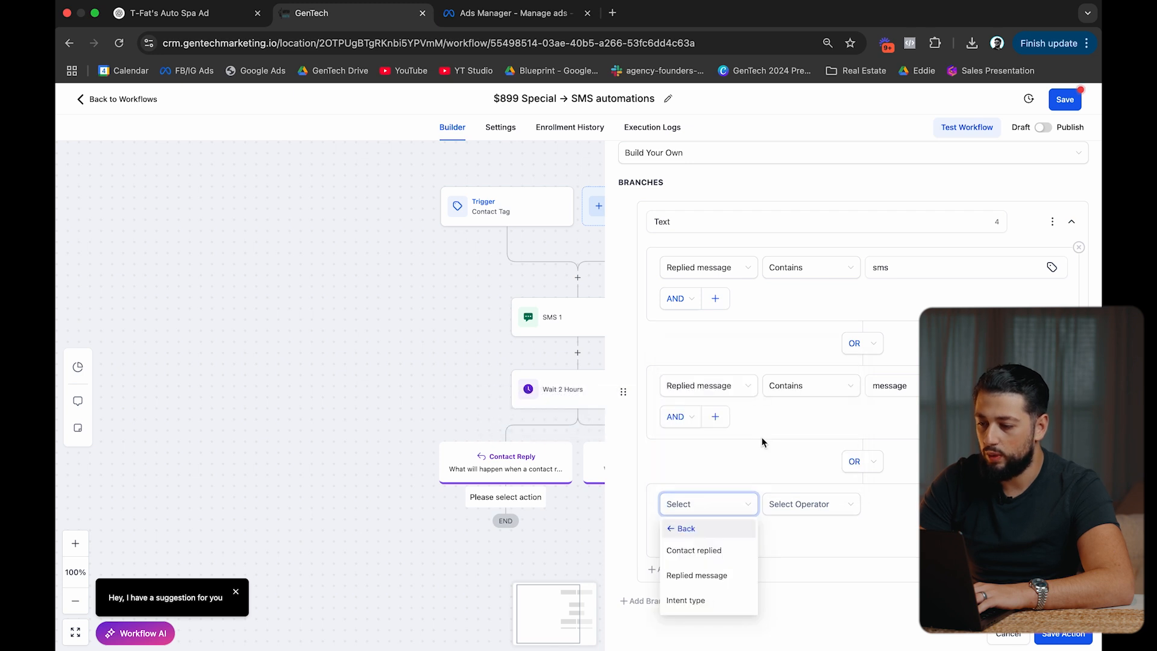
{"action": "left_click", "coordinate": [717, 575]}
{"action": "left_click", "coordinate": [823, 510]}
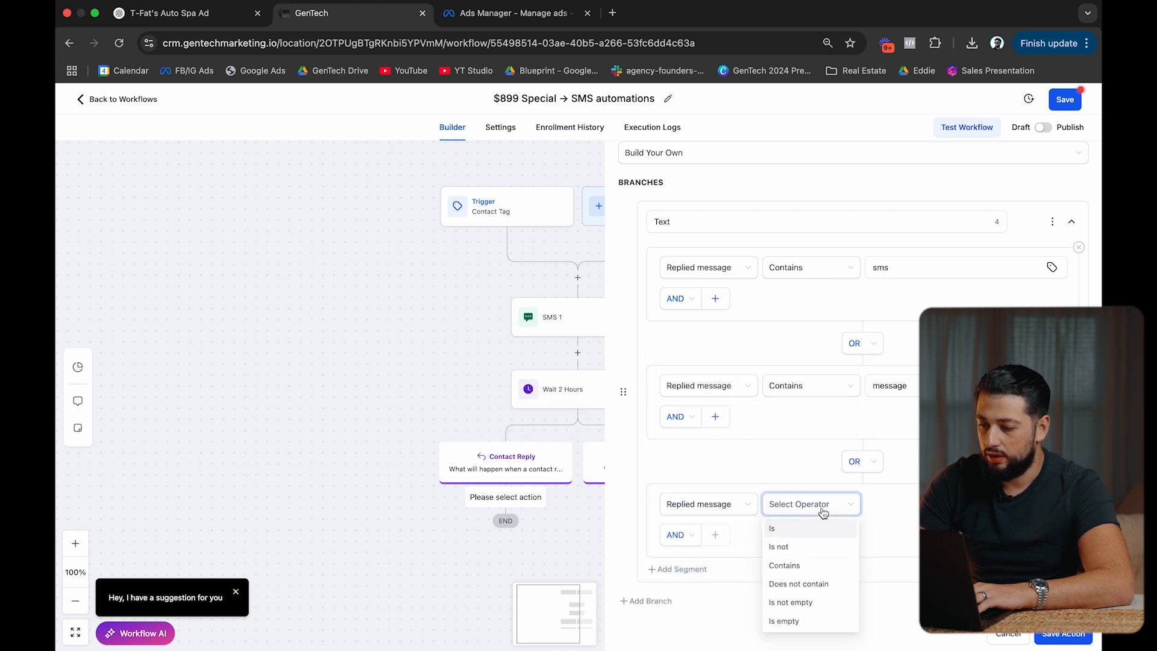
{"action": "left_click", "coordinate": [796, 566]}
{"action": "left_click", "coordinate": [911, 504]}
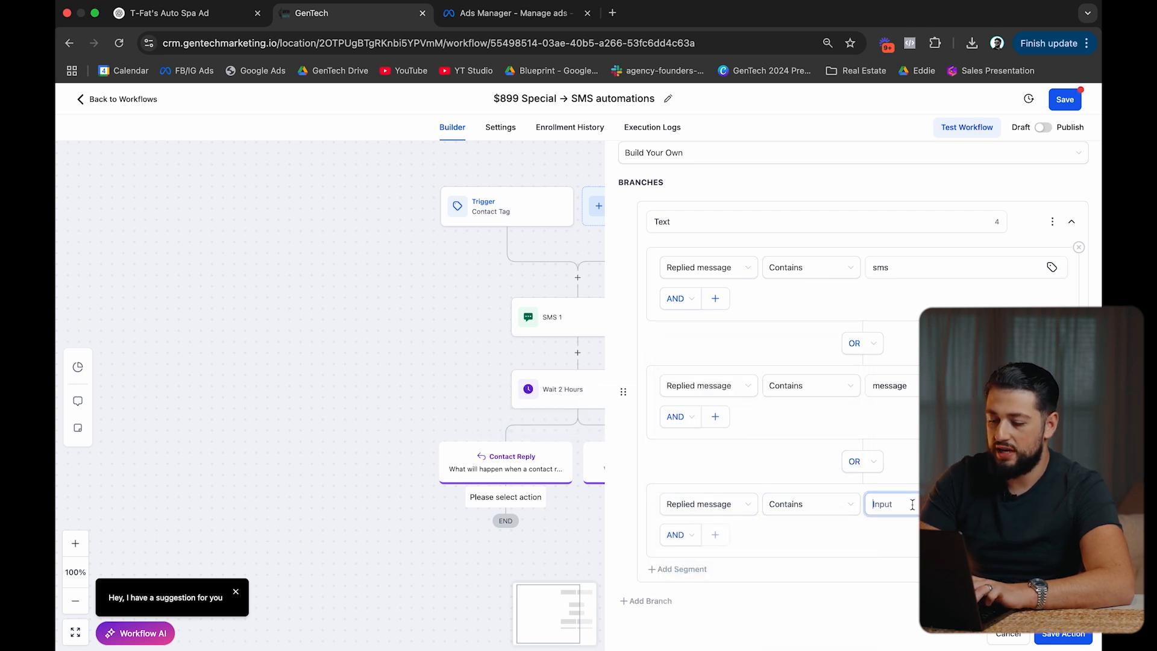
{"action": "type", "text": "msg"}
Add a fourth OR condition for replies containing 'text' and save the condition step.
{"action": "scroll", "coordinate": [880, 519], "scroll_direction": "down", "scroll_amount": 3}
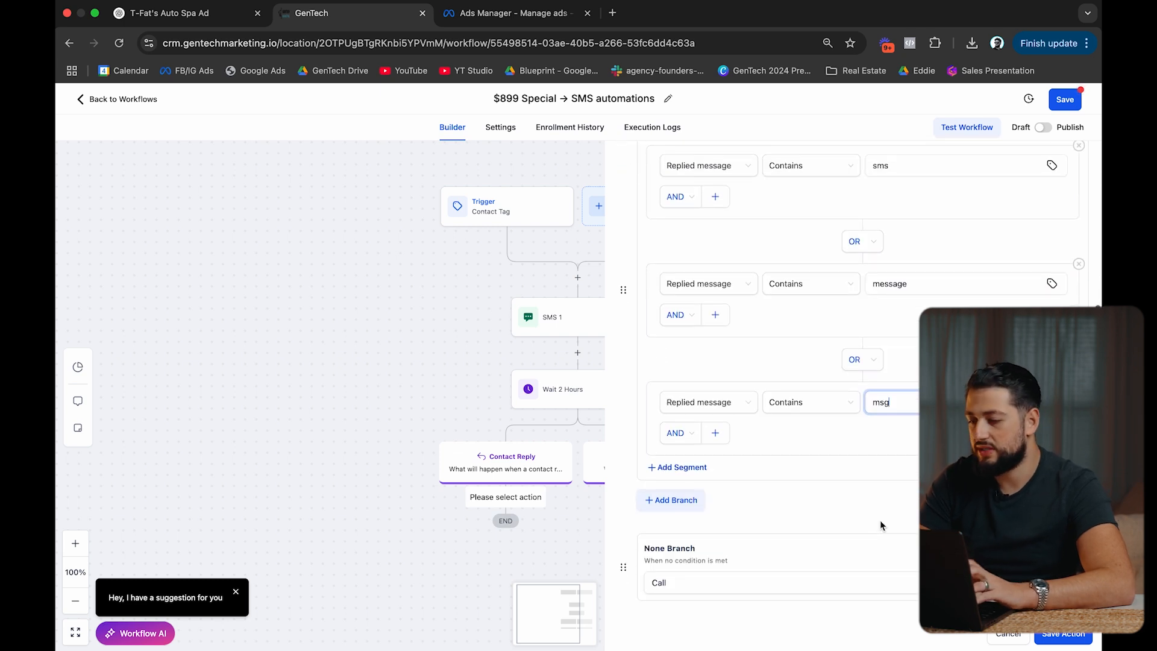
{"action": "left_click", "coordinate": [697, 468]}
{"action": "left_click", "coordinate": [699, 465]}
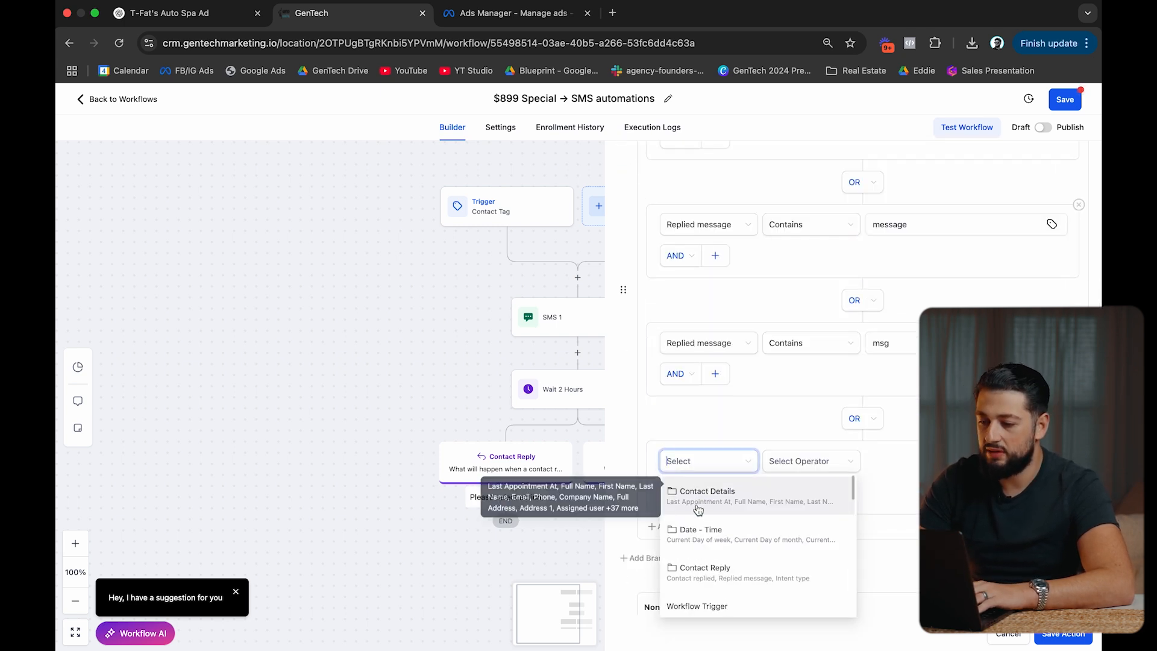
{"action": "left_click", "coordinate": [728, 571]}
{"action": "left_click", "coordinate": [726, 531]}
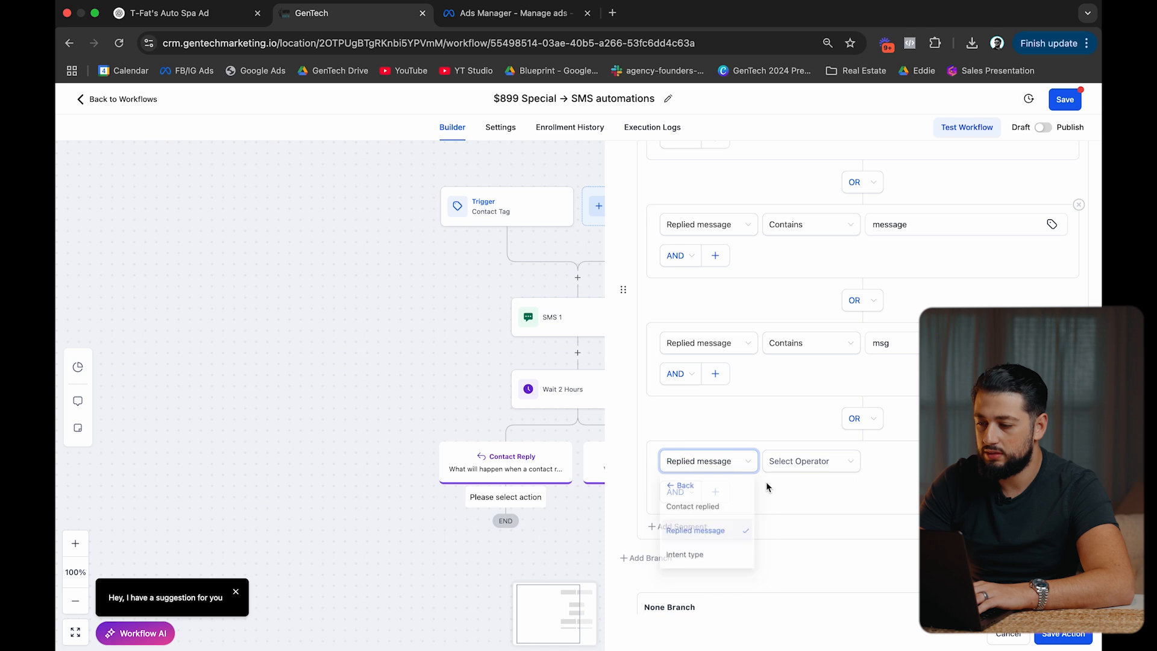
{"action": "left_click", "coordinate": [814, 461]}
{"action": "left_click", "coordinate": [808, 526]}
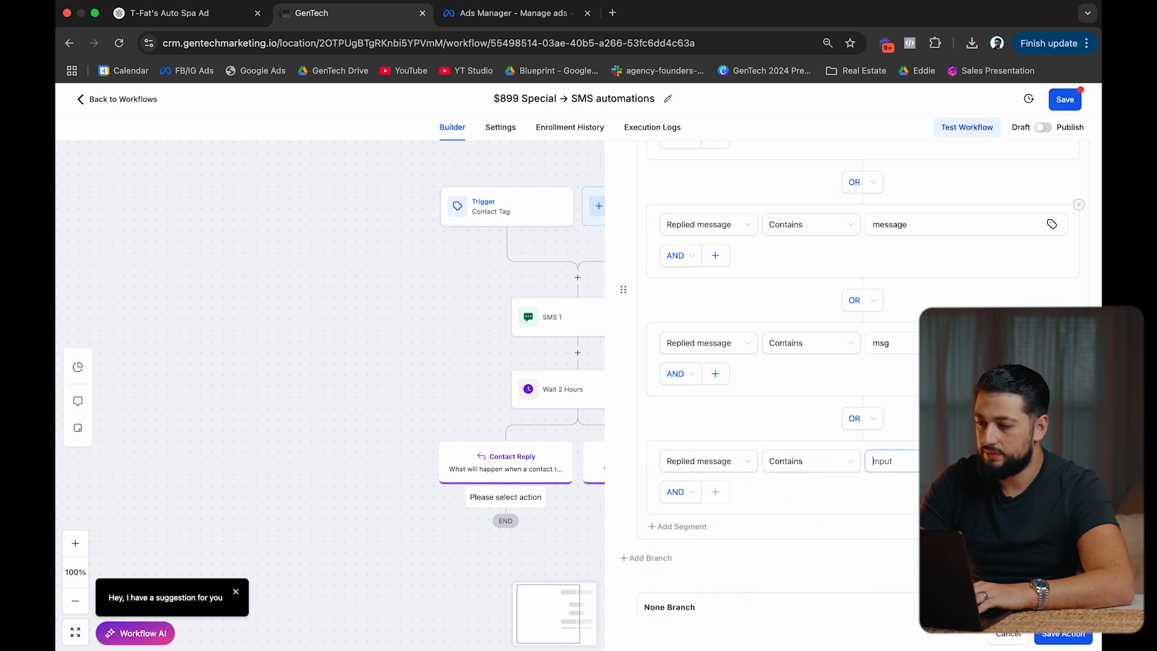
{"action": "type", "text": "text"}
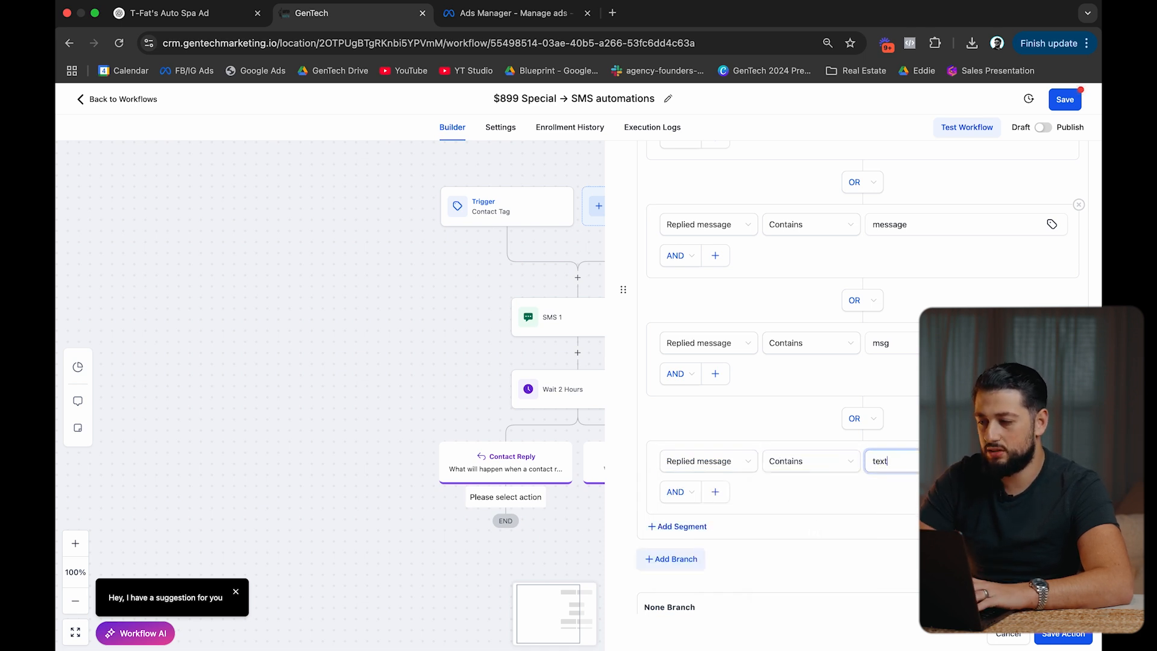
{"action": "scroll", "coordinate": [904, 382], "scroll_direction": "up", "scroll_amount": 2}
{"action": "scroll", "coordinate": [910, 343], "scroll_direction": "down", "scroll_amount": 2}
{"action": "scroll", "coordinate": [884, 483], "scroll_direction": "down", "scroll_amount": 2}
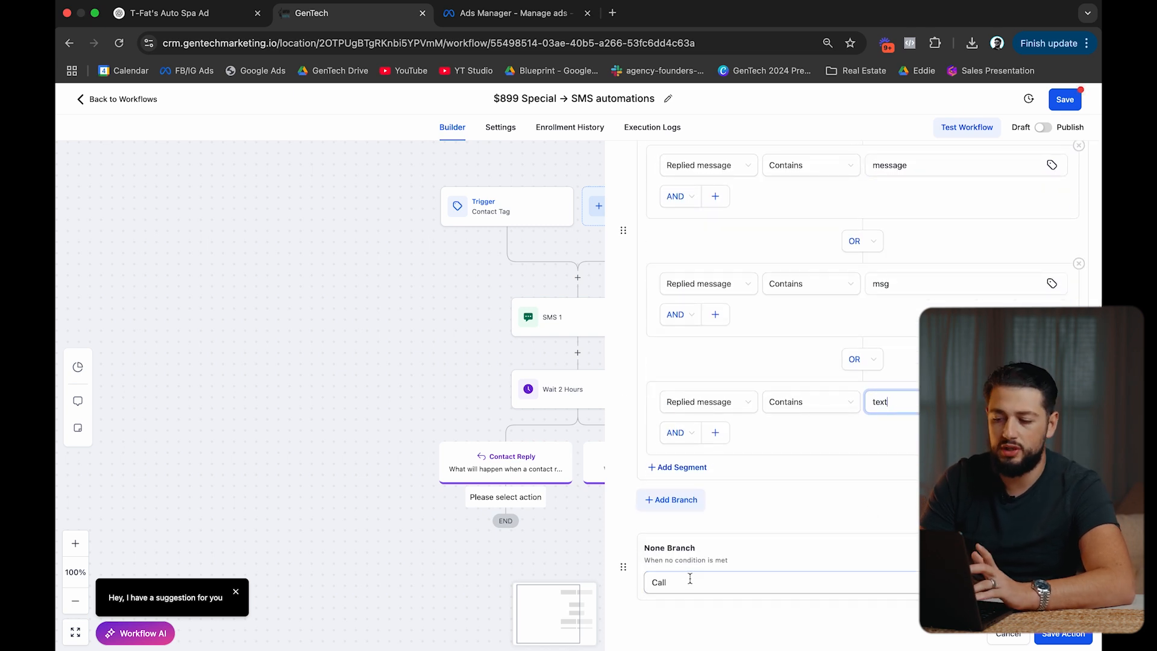
{"action": "left_click", "coordinate": [1056, 637]}
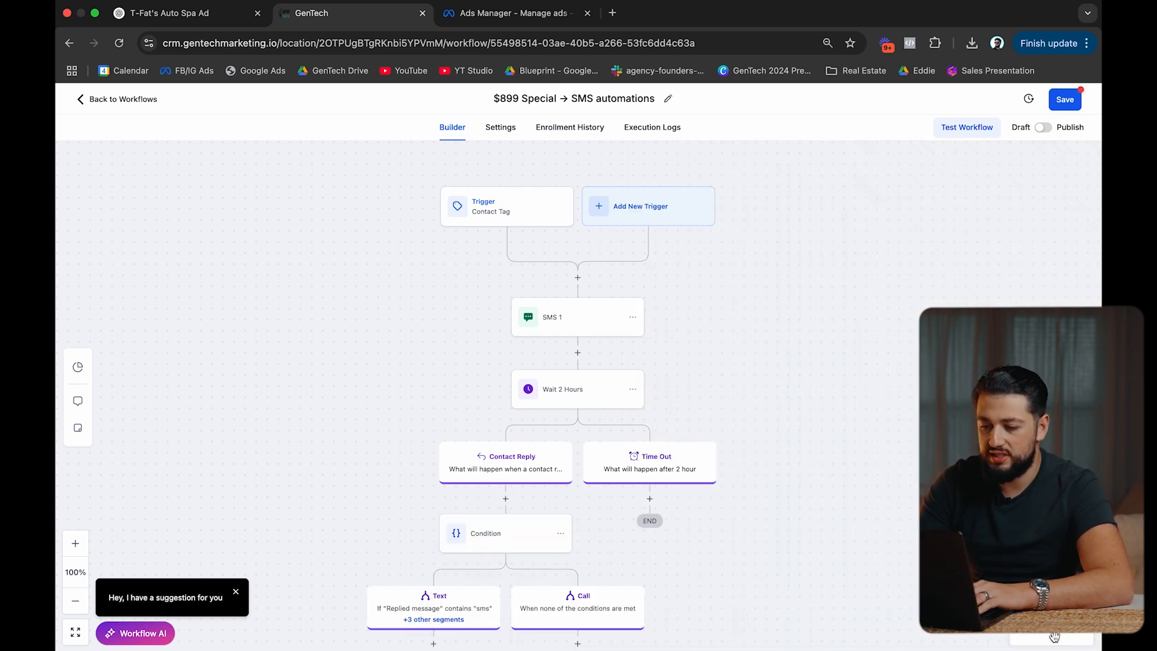
Add a Manual Call step under the Call branch.
{"action": "scroll", "coordinate": [649, 473], "scroll_direction": "down", "scroll_amount": 5}
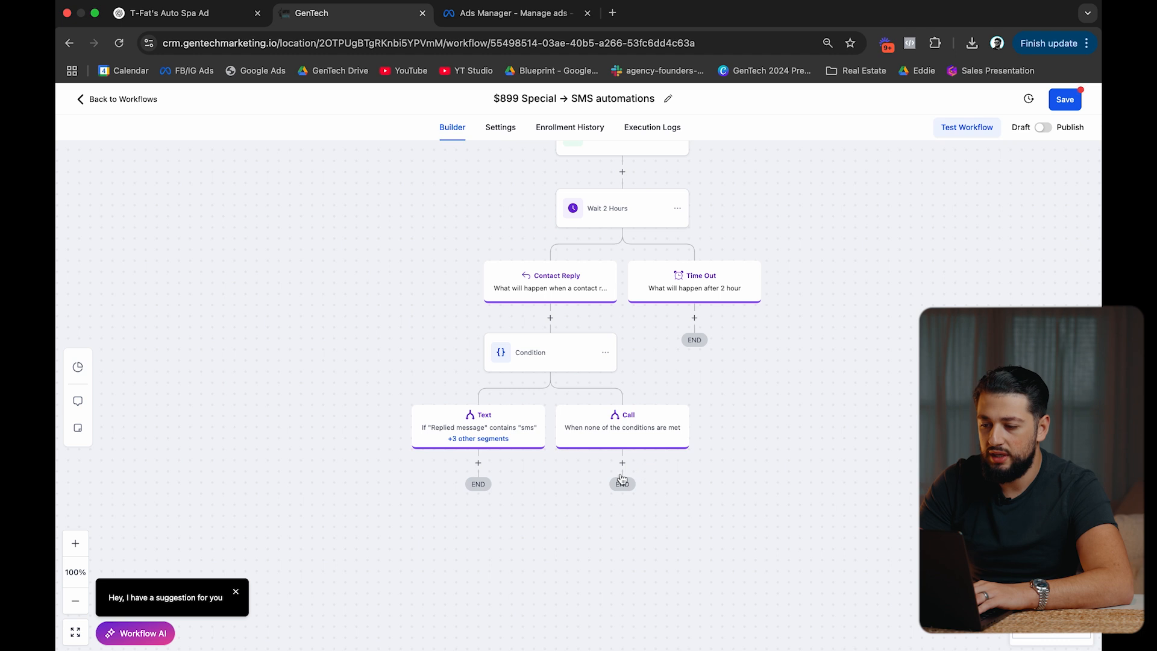
{"action": "left_click", "coordinate": [624, 463]}
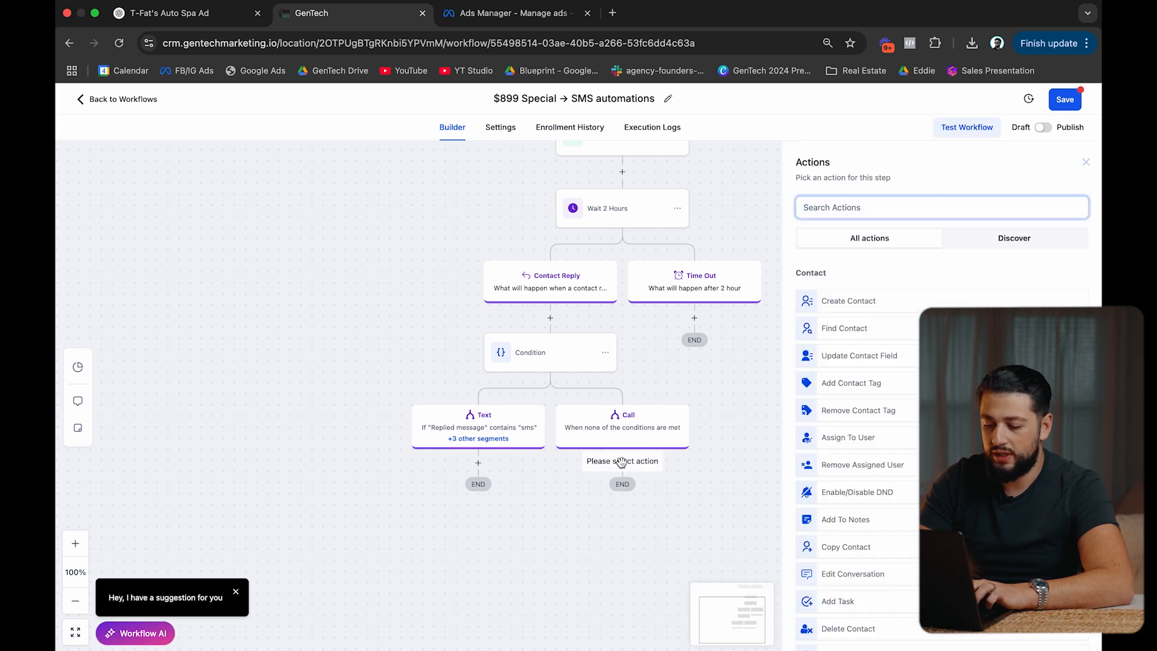
{"action": "type", "text": "call"}
{"action": "left_click", "coordinate": [883, 325]}
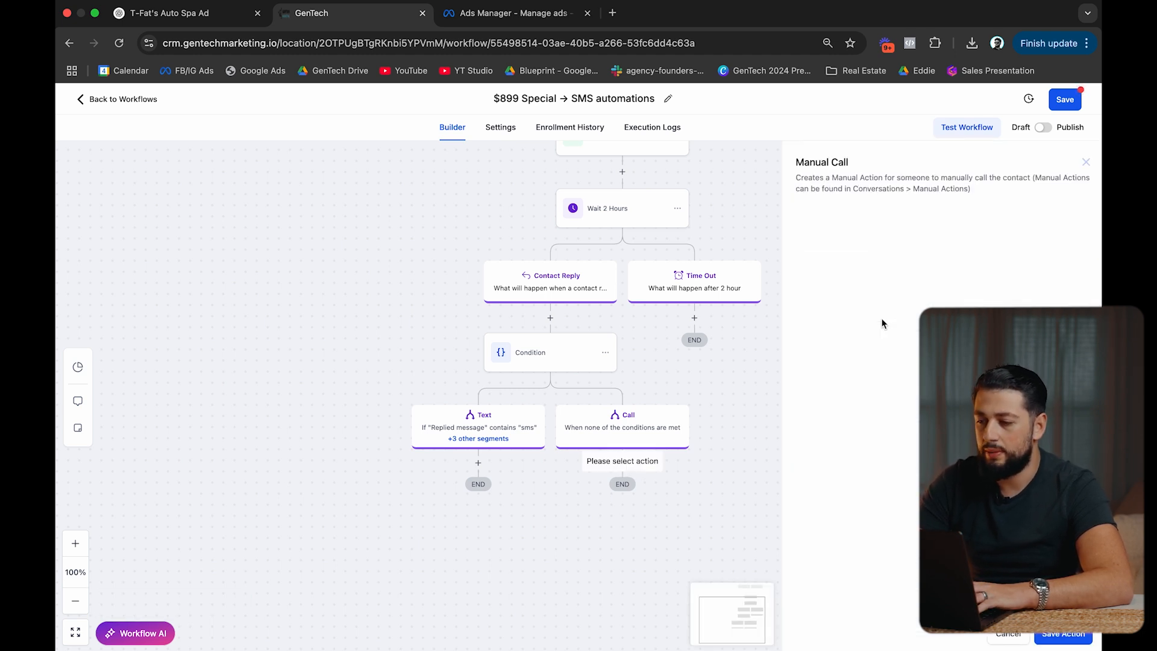
{"action": "left_click", "coordinate": [1045, 638]}
Add an SMS 2 step under the Text branch starting 'Great' with a contact custom field.
{"action": "left_click", "coordinate": [478, 463]}
{"action": "type", "text": "sms"}
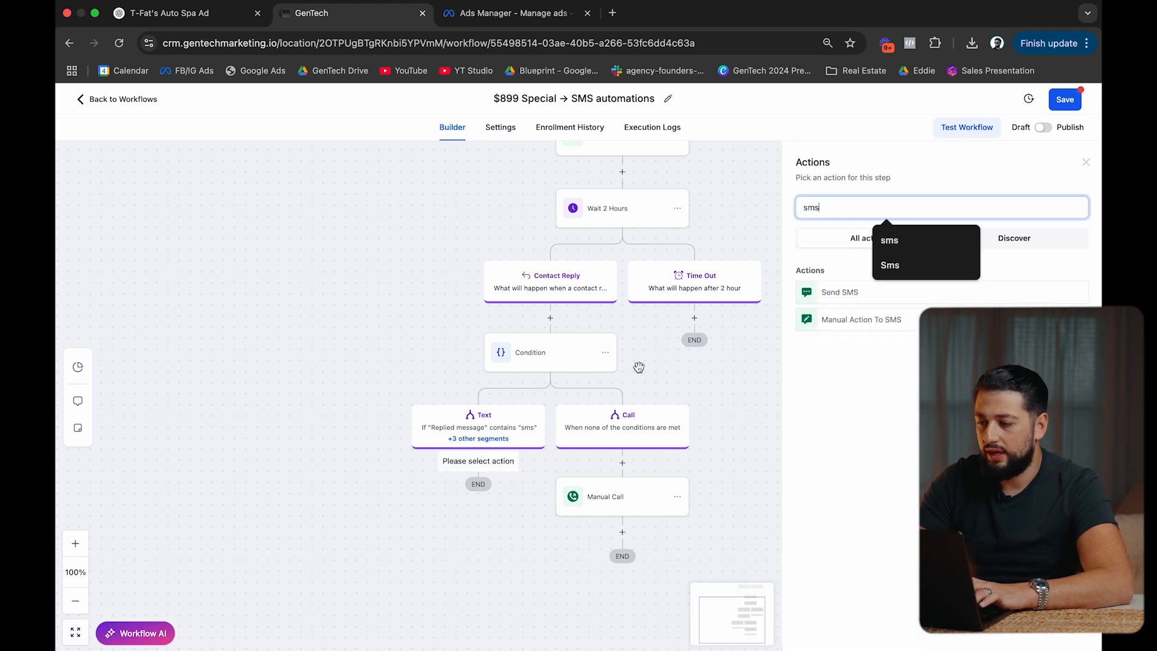
{"action": "left_click", "coordinate": [846, 291]}
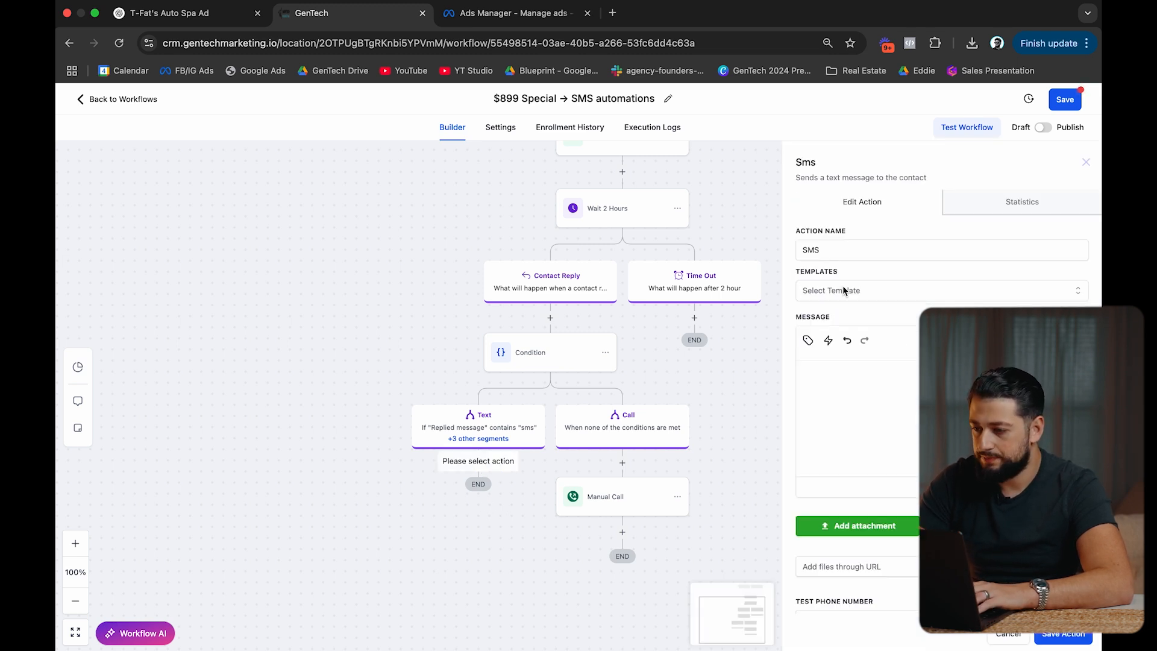
{"action": "left_click", "coordinate": [884, 243]}
{"action": "left_click", "coordinate": [839, 398]}
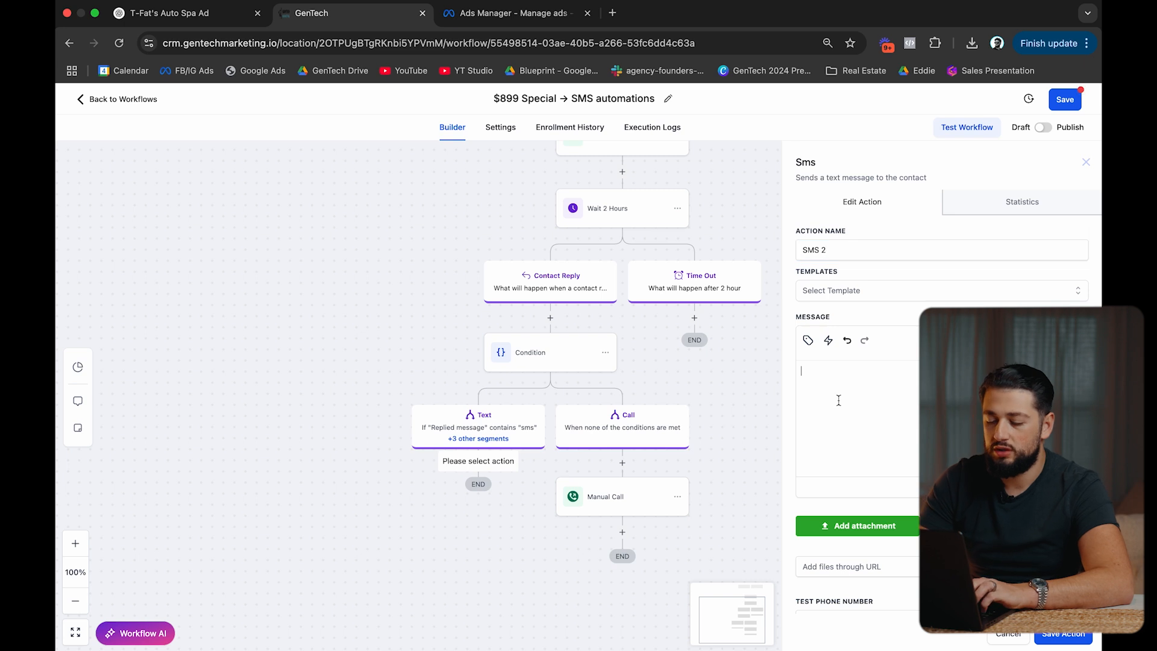
{"action": "type", "text": "Great how long have you had"}
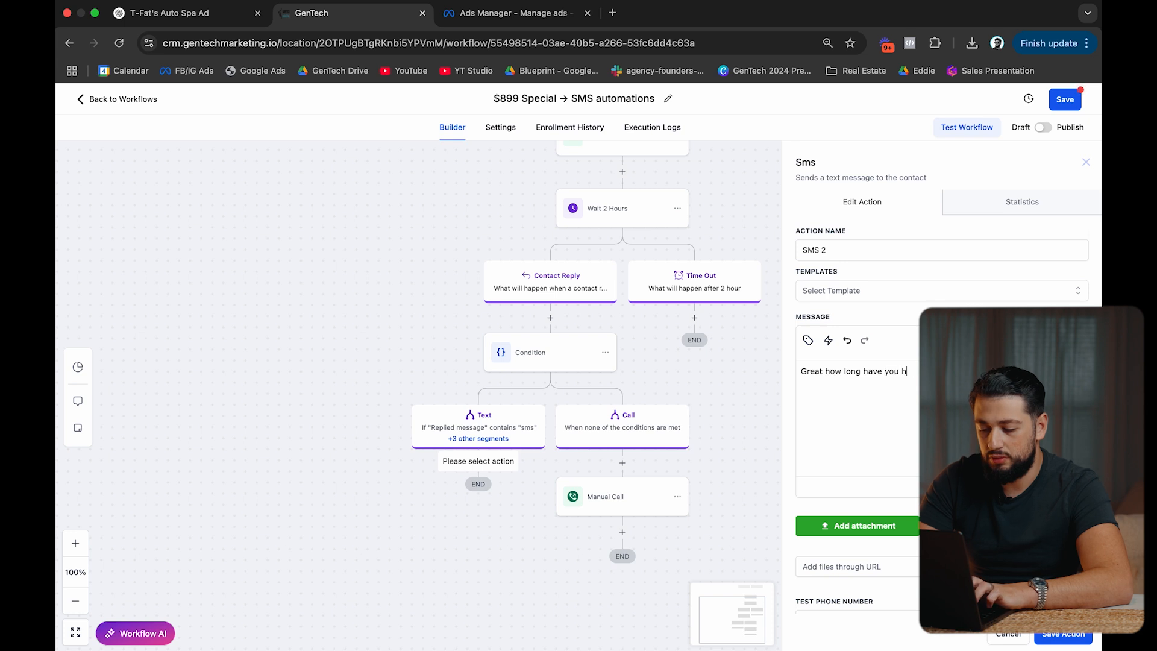
{"action": "left_click", "coordinate": [805, 339]}
{"action": "left_click", "coordinate": [787, 392]}
{"action": "scroll", "coordinate": [765, 489], "scroll_direction": "down", "scroll_amount": 2}
{"action": "scroll", "coordinate": [764, 490], "scroll_direction": "down", "scroll_amount": 3}
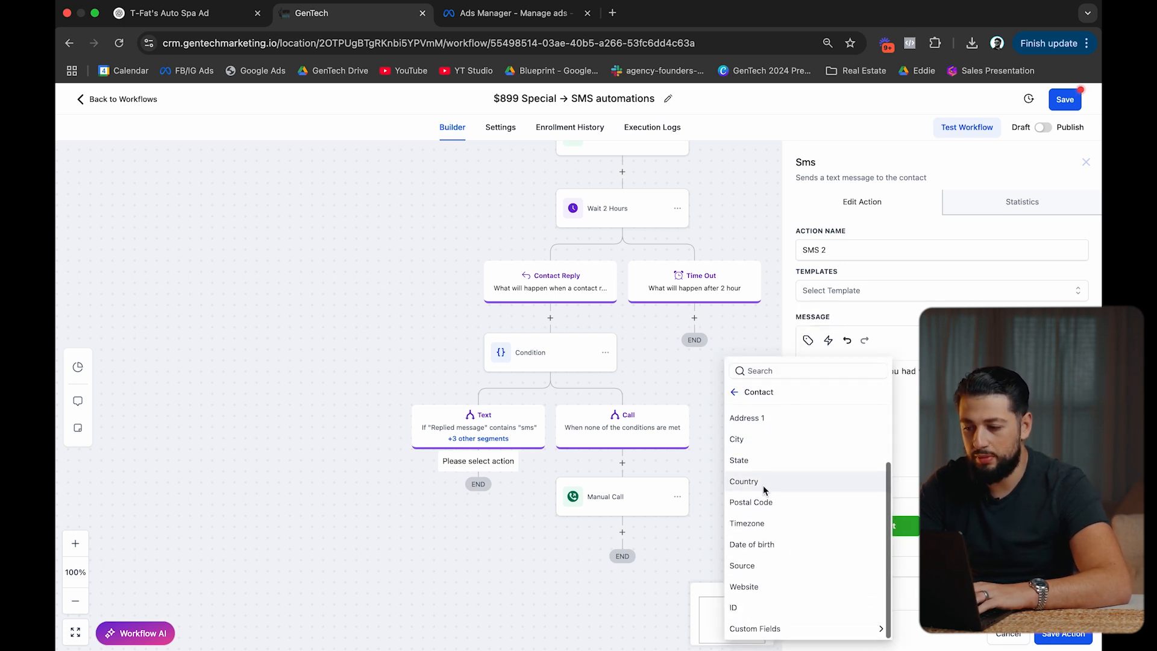
{"action": "left_click", "coordinate": [765, 628]}
{"action": "left_click", "coordinate": [769, 315]}
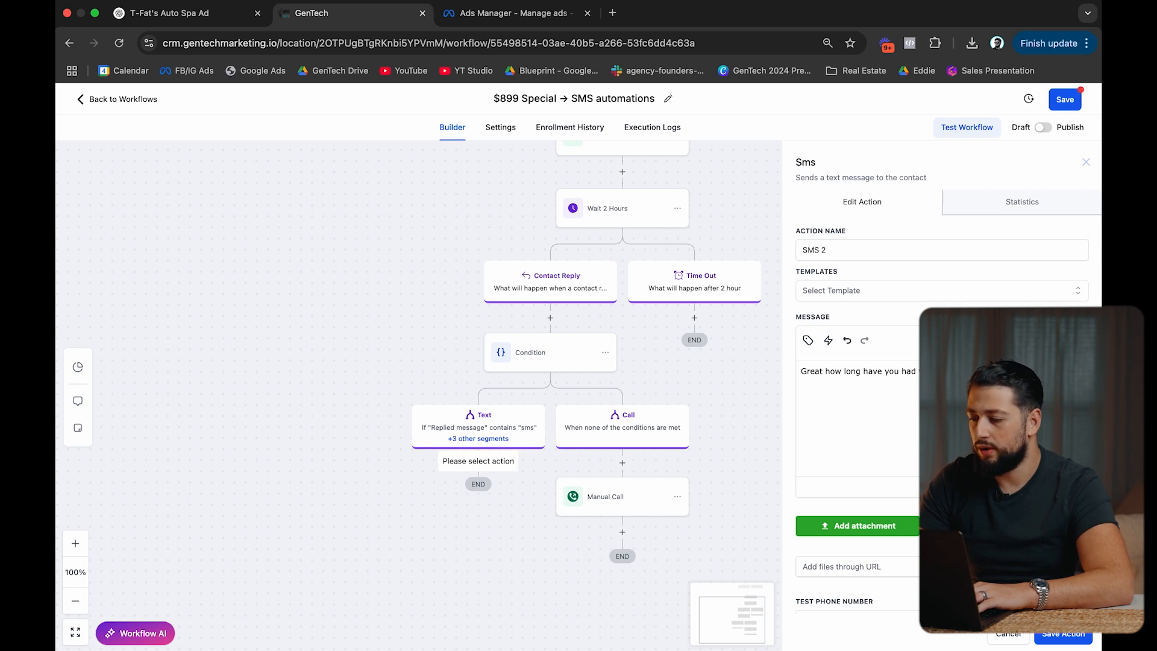
{"action": "left_click", "coordinate": [1063, 634]}
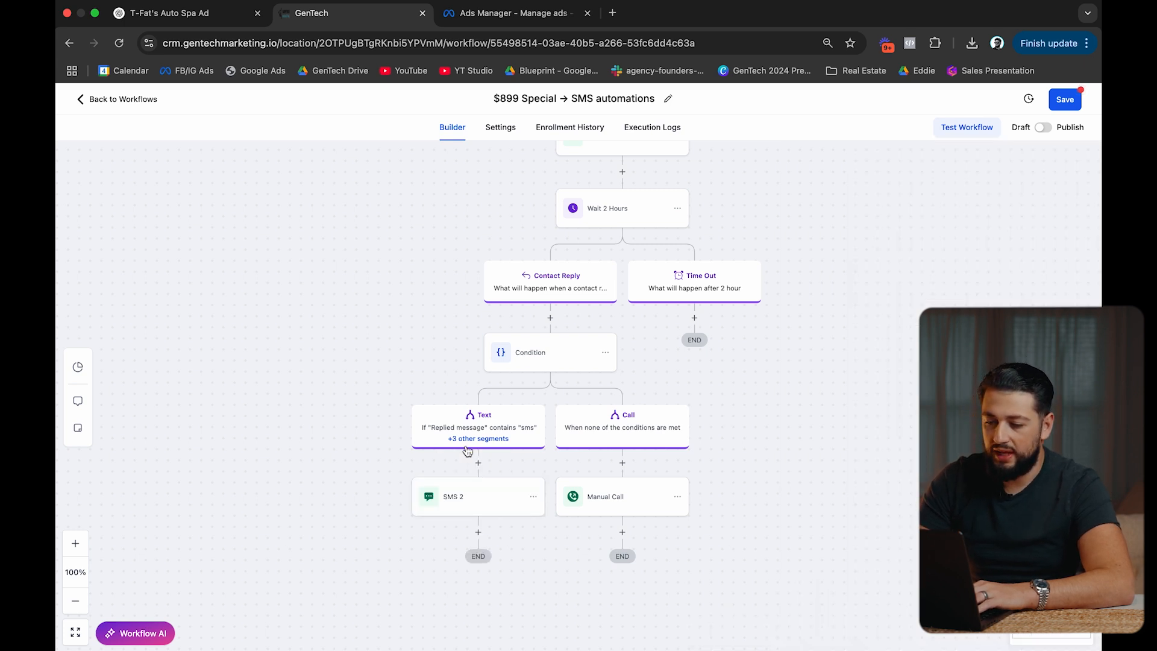
Copy the SMS 2 step and paste it under the Time Out branch.
{"action": "left_click", "coordinate": [533, 496]}
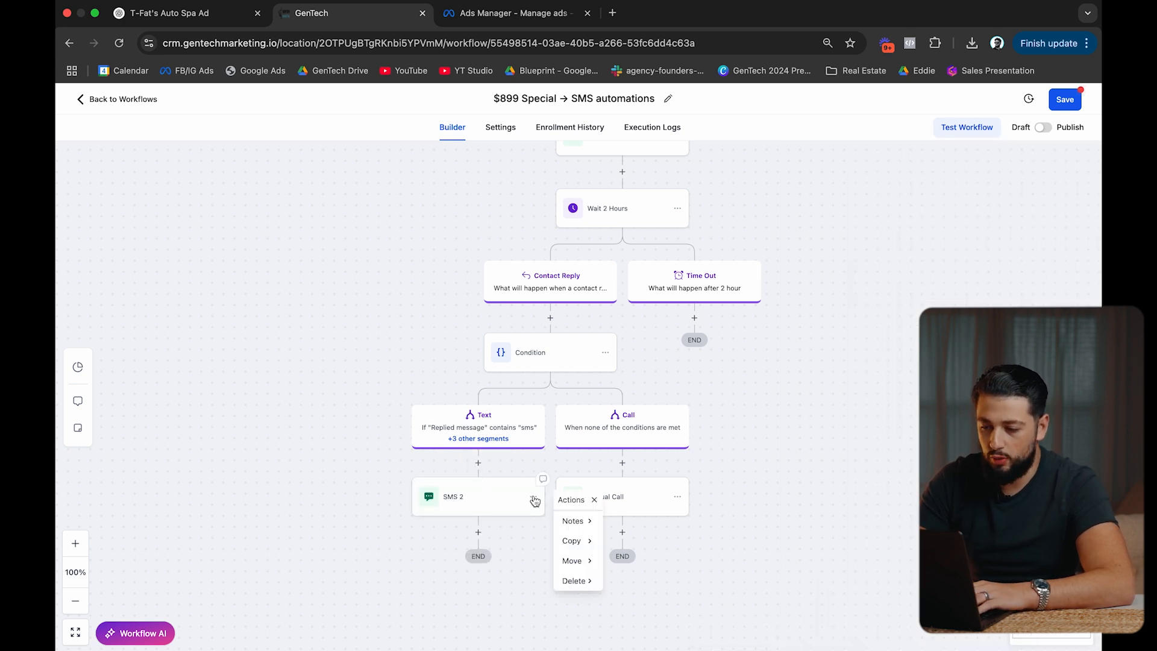
{"action": "mouse_move", "coordinate": [582, 542]}
{"action": "left_click", "coordinate": [635, 520]}
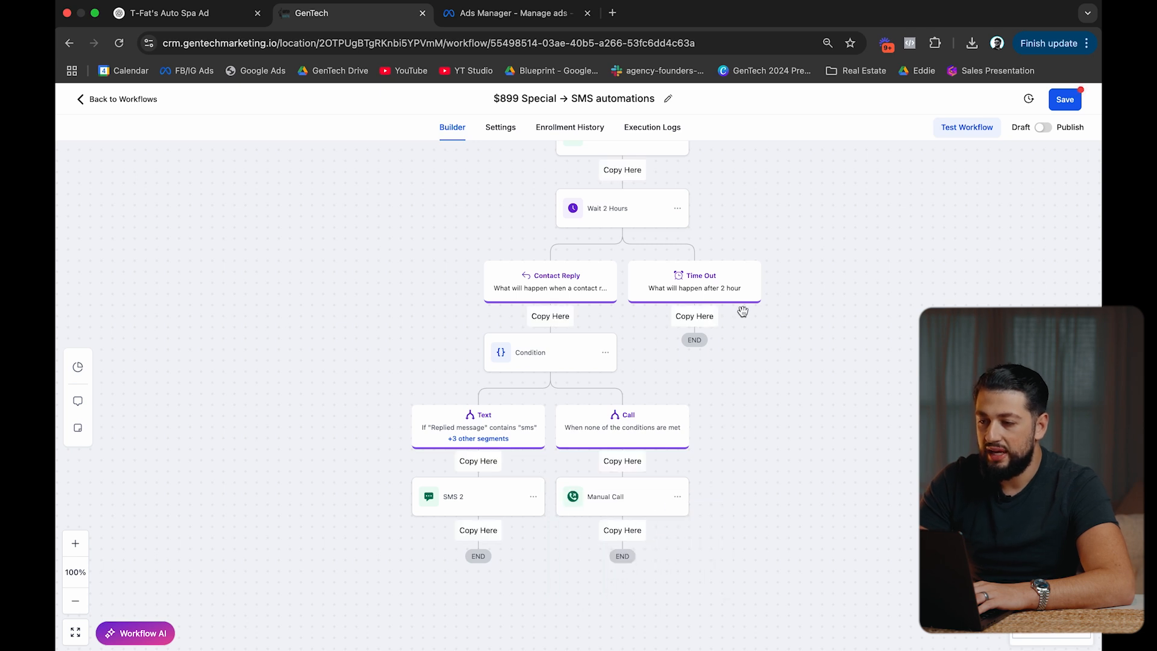
{"action": "scroll", "coordinate": [741, 308], "scroll_direction": "up", "scroll_amount": 1}
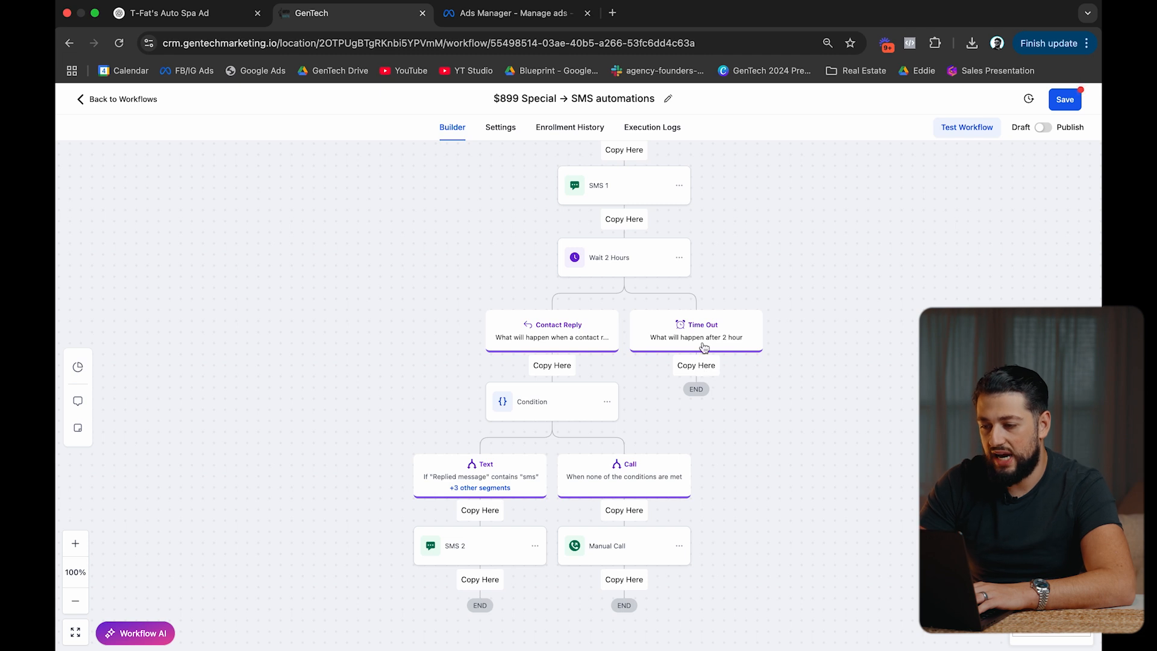
{"action": "left_click", "coordinate": [698, 368]}
Trim the copy's message so it starts 'How long have you had your…' and save it.
{"action": "left_click", "coordinate": [710, 405]}
{"action": "left_click", "coordinate": [865, 249]}
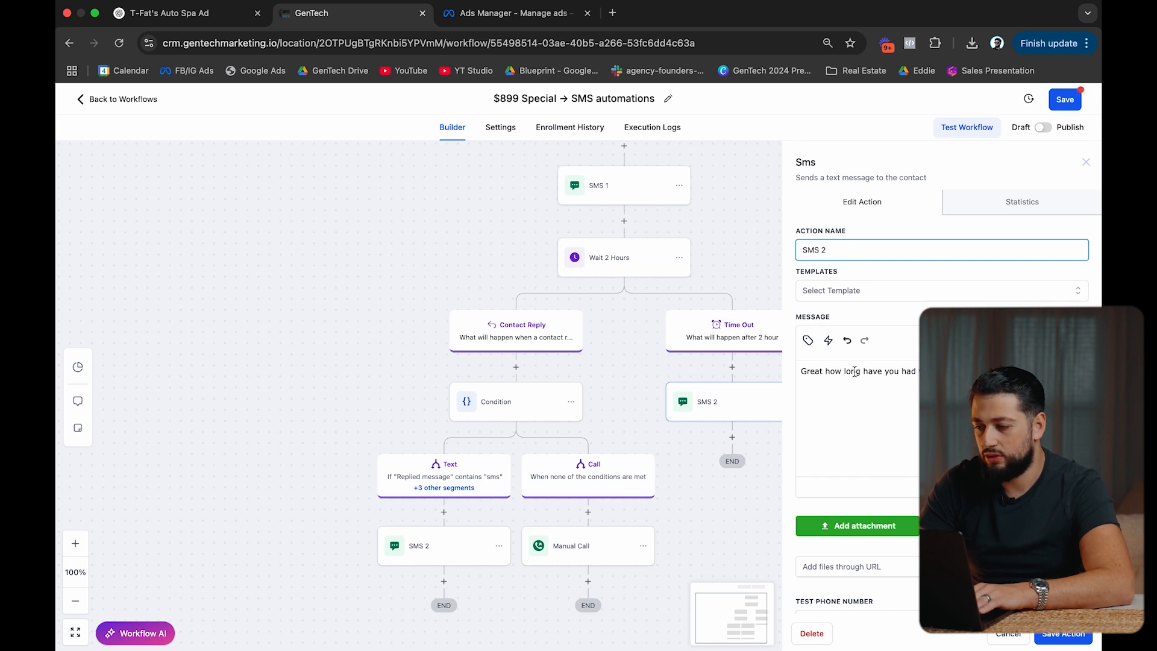
{"action": "left_click_drag", "start_coordinate": [826, 373], "coordinate": [760, 368]}
{"action": "key", "text": "BackSpace"}
{"action": "key", "text": "BackSpace"}
{"action": "type", "text": "H"}
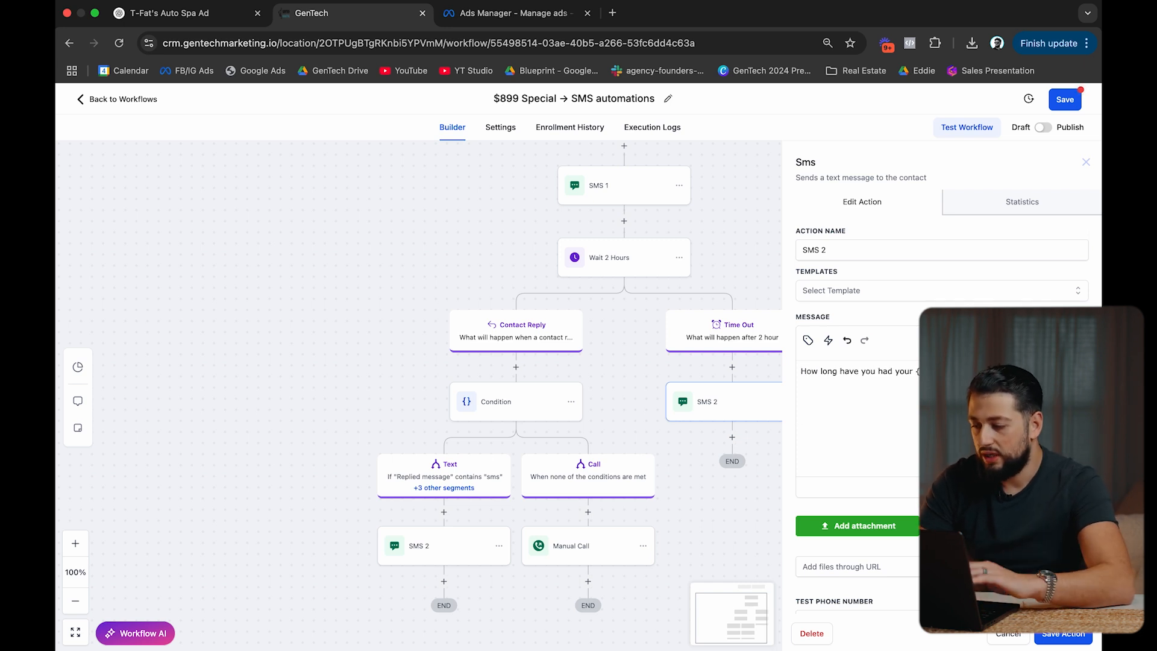
{"action": "left_click", "coordinate": [1062, 634]}
Add a Wait action below SMS 2 in the Time Out branch.
{"action": "scroll", "coordinate": [664, 415], "scroll_direction": "down", "scroll_amount": 3}
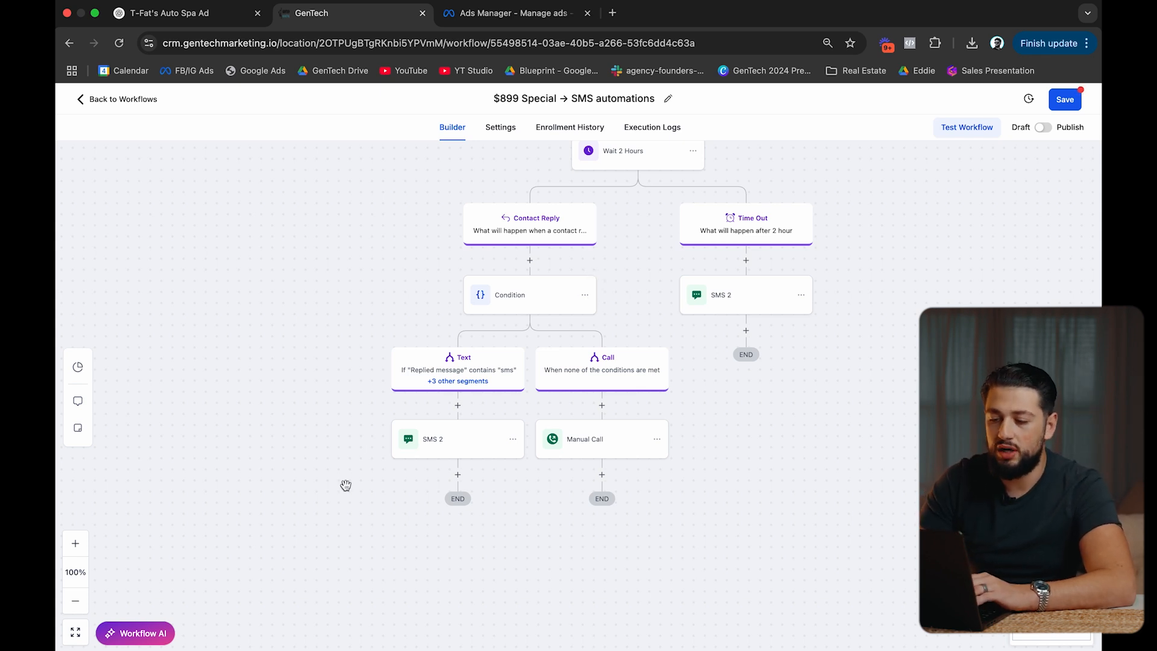
{"action": "scroll", "coordinate": [509, 404], "scroll_direction": "down", "scroll_amount": 3}
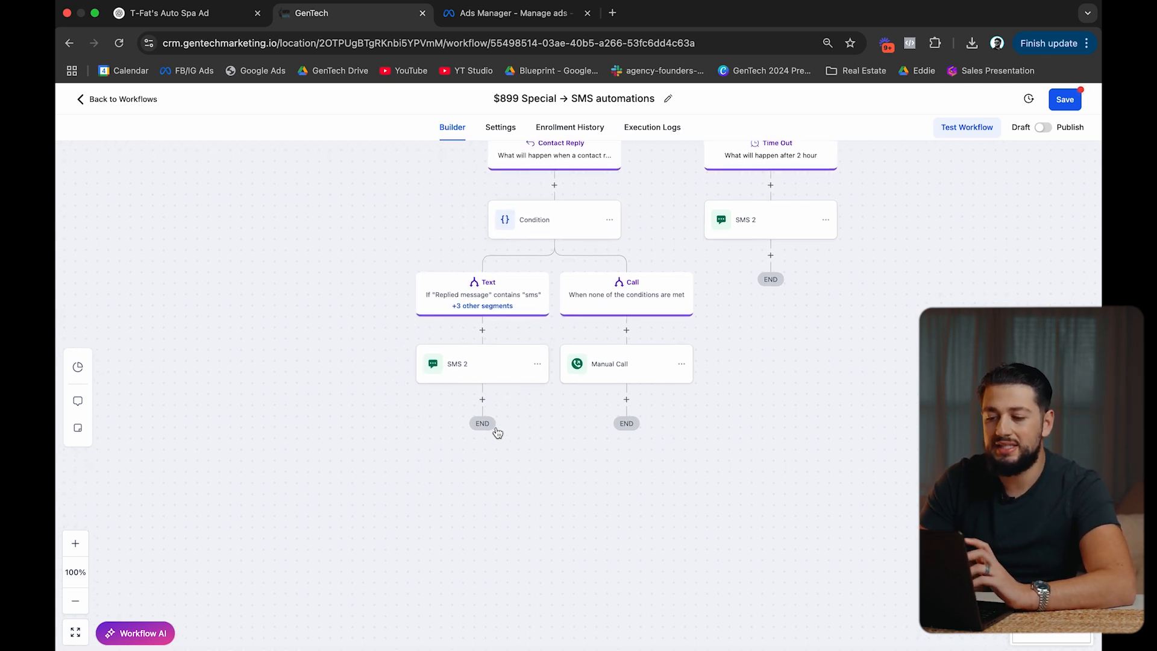
{"action": "scroll", "coordinate": [535, 425], "scroll_direction": "up", "scroll_amount": 5}
{"action": "scroll", "coordinate": [535, 425], "scroll_direction": "right", "scroll_amount": 5}
{"action": "scroll", "coordinate": [538, 429], "scroll_direction": "up", "scroll_amount": 1}
{"action": "scroll", "coordinate": [538, 428], "scroll_direction": "right", "scroll_amount": 2}
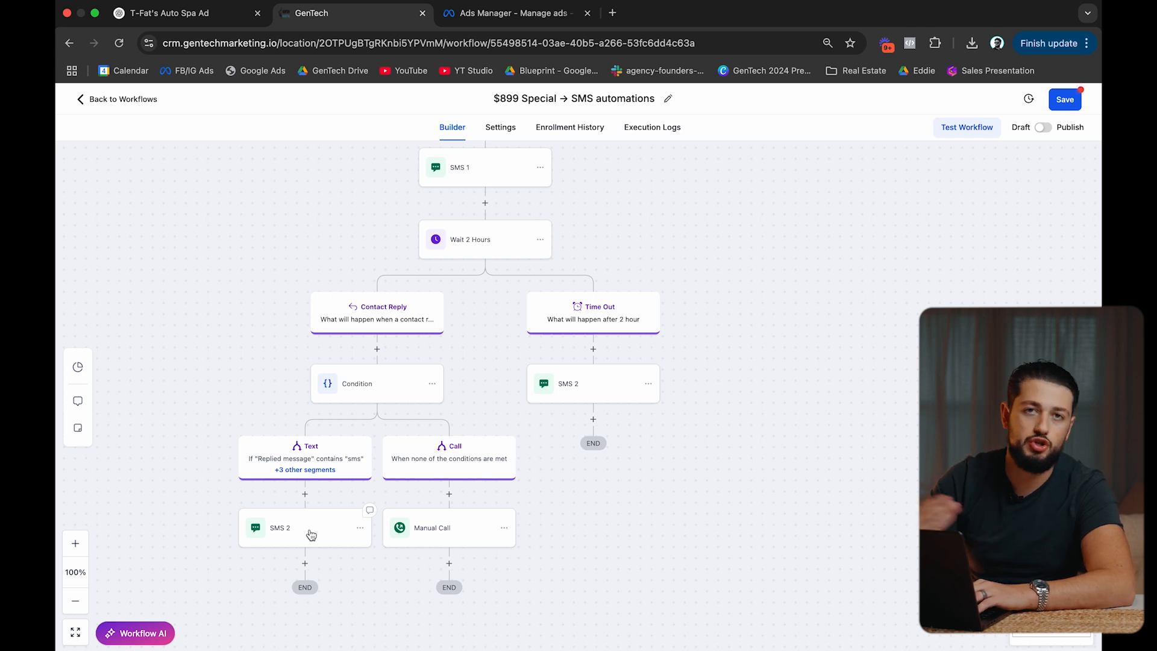
{"action": "left_click", "coordinate": [593, 419]}
{"action": "type", "text": "wait"}
{"action": "left_click", "coordinate": [814, 296]}
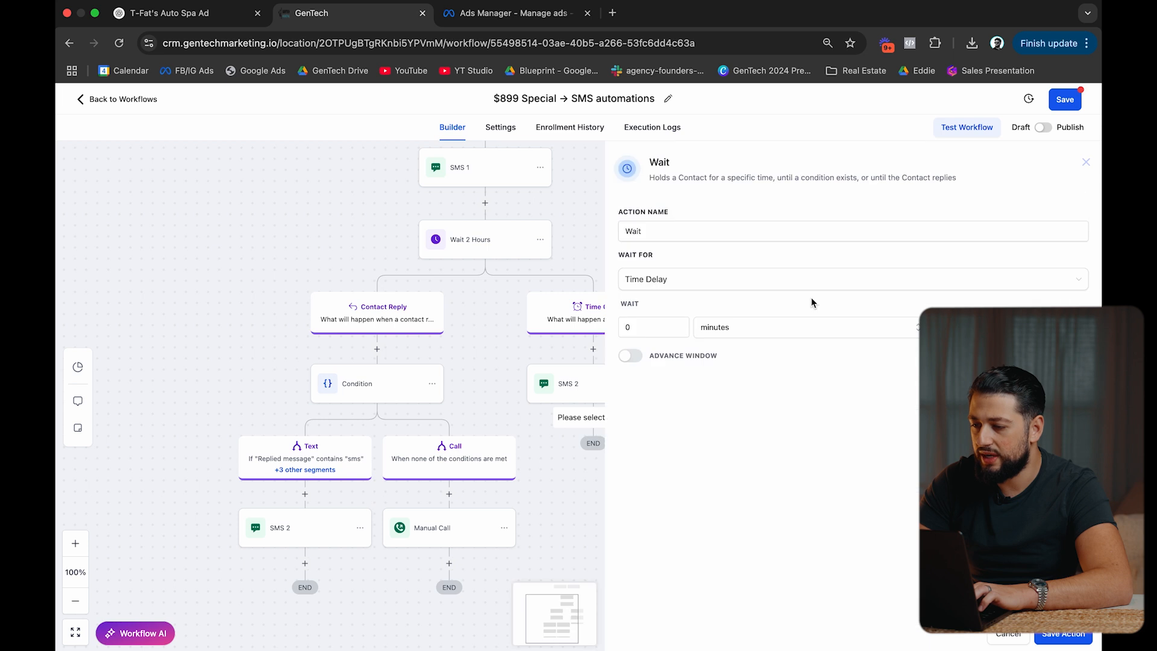
Set the wait's Time Delay to 1 day, name it 'Wait 1 day', and save.
{"action": "left_click", "coordinate": [630, 326]}
{"action": "key", "text": "super+a"}
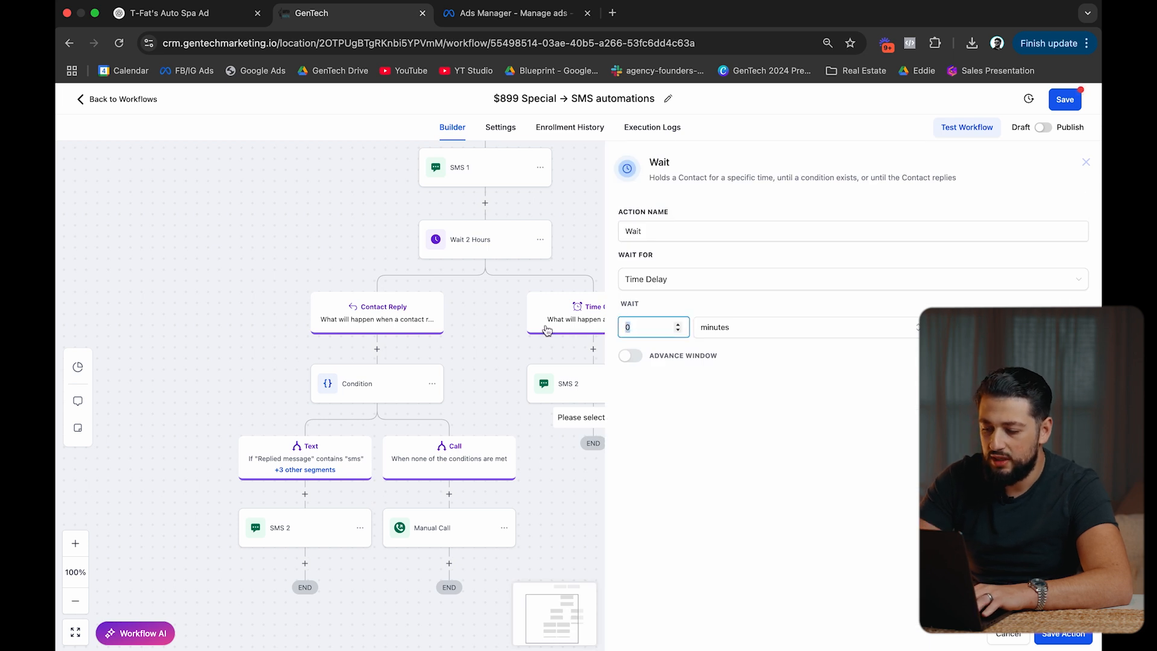
{"action": "type", "text": "24"}
{"action": "left_click", "coordinate": [734, 339]}
{"action": "left_click", "coordinate": [729, 371]}
{"action": "key", "text": "shift+Tab"}
{"action": "type", "text": "1"}
{"action": "left_click", "coordinate": [738, 325]}
{"action": "left_click", "coordinate": [714, 397]}
{"action": "left_click", "coordinate": [685, 237]}
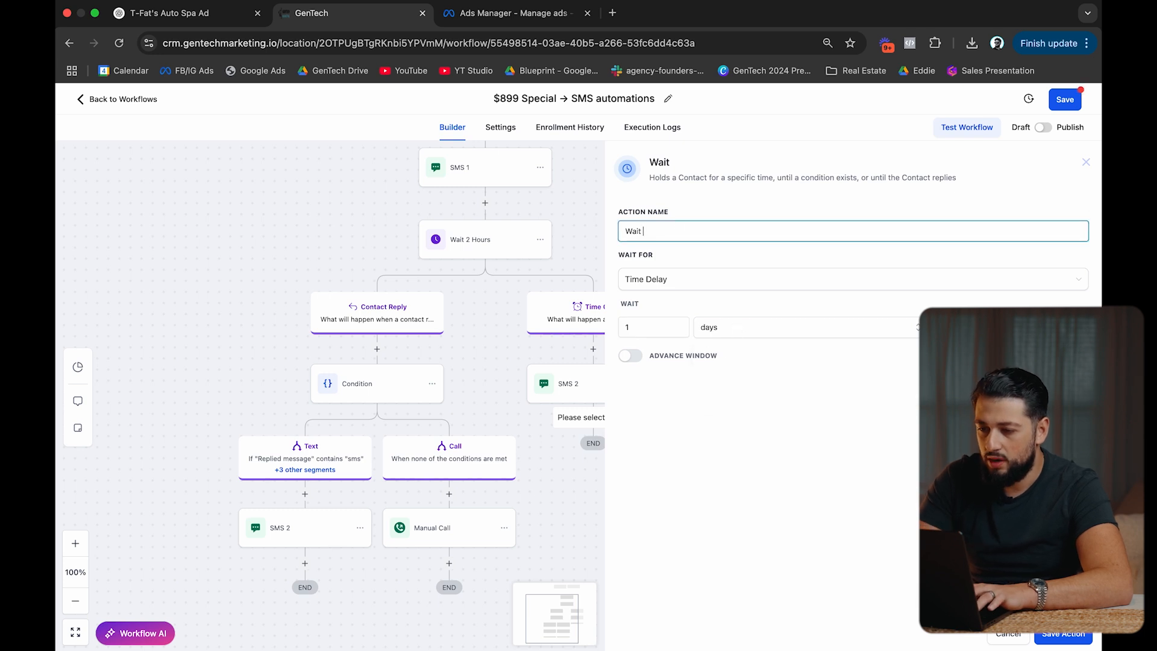
{"action": "left_click", "coordinate": [1054, 634]}
Copy SMS 2 and all following steps to the end of the Time Out branch, discarding a single-step copy.
{"action": "left_click", "coordinate": [593, 489]}
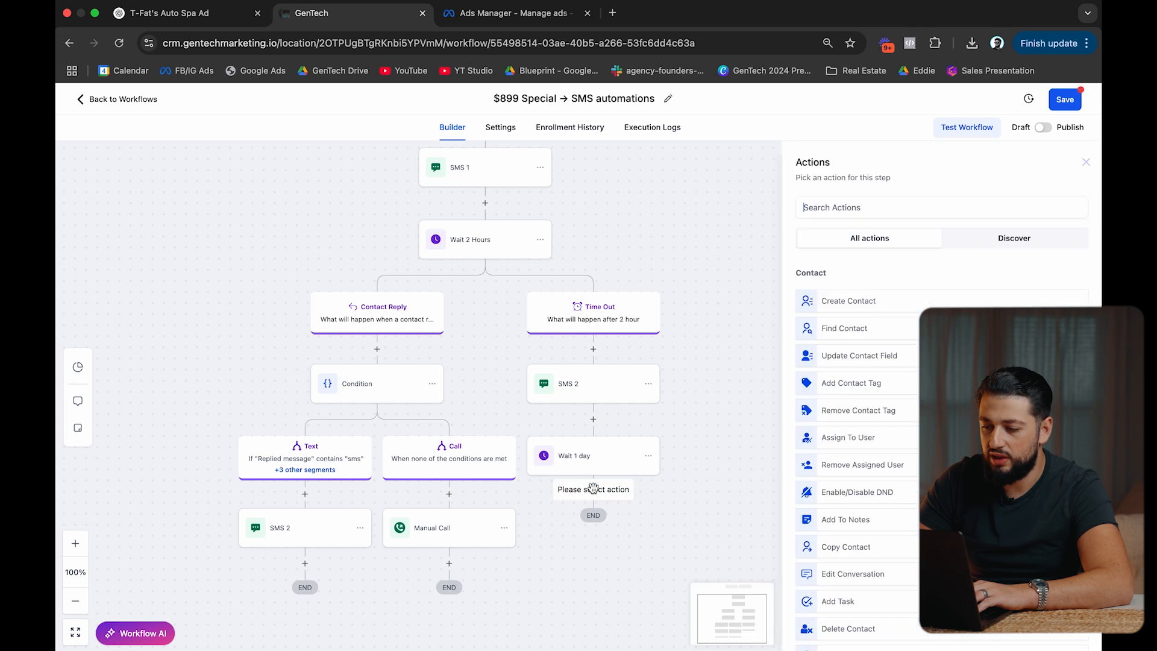
{"action": "left_click", "coordinate": [649, 386]}
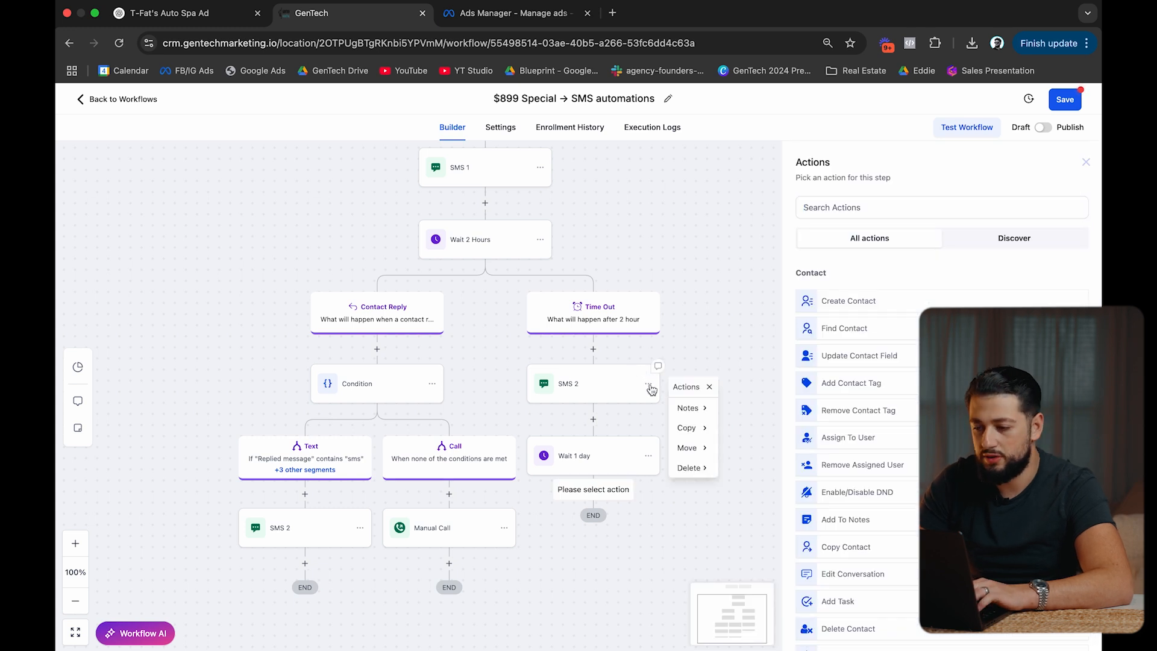
{"action": "mouse_move", "coordinate": [693, 427]}
{"action": "left_click", "coordinate": [748, 407]}
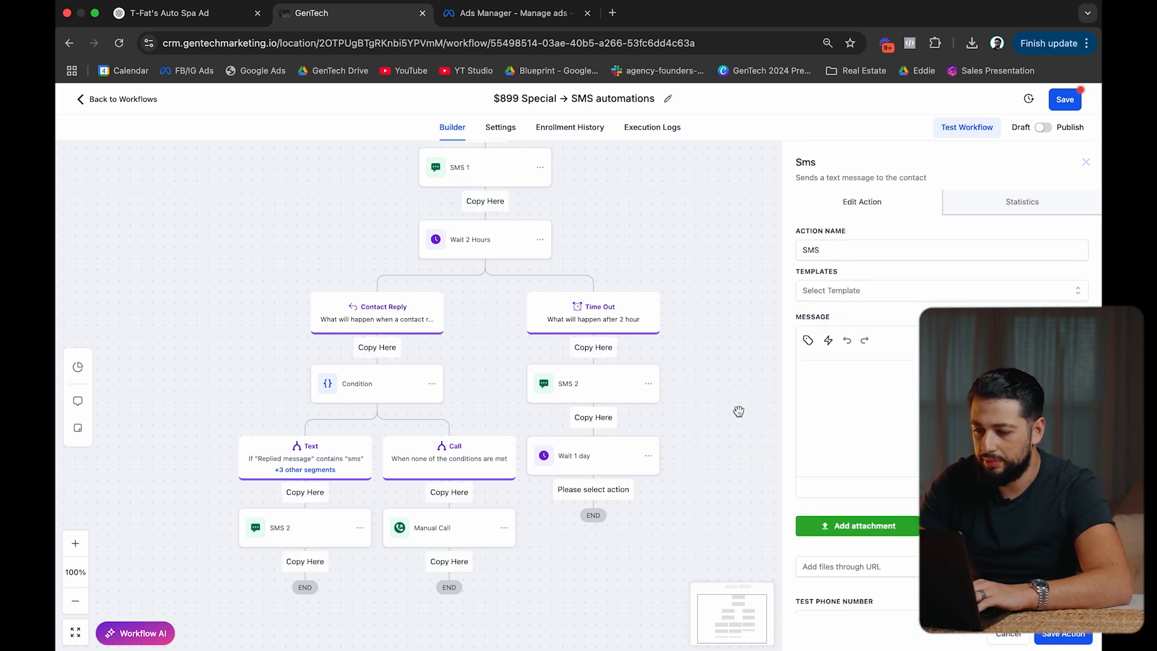
{"action": "left_click", "coordinate": [605, 488]}
{"action": "left_click", "coordinate": [1003, 642]}
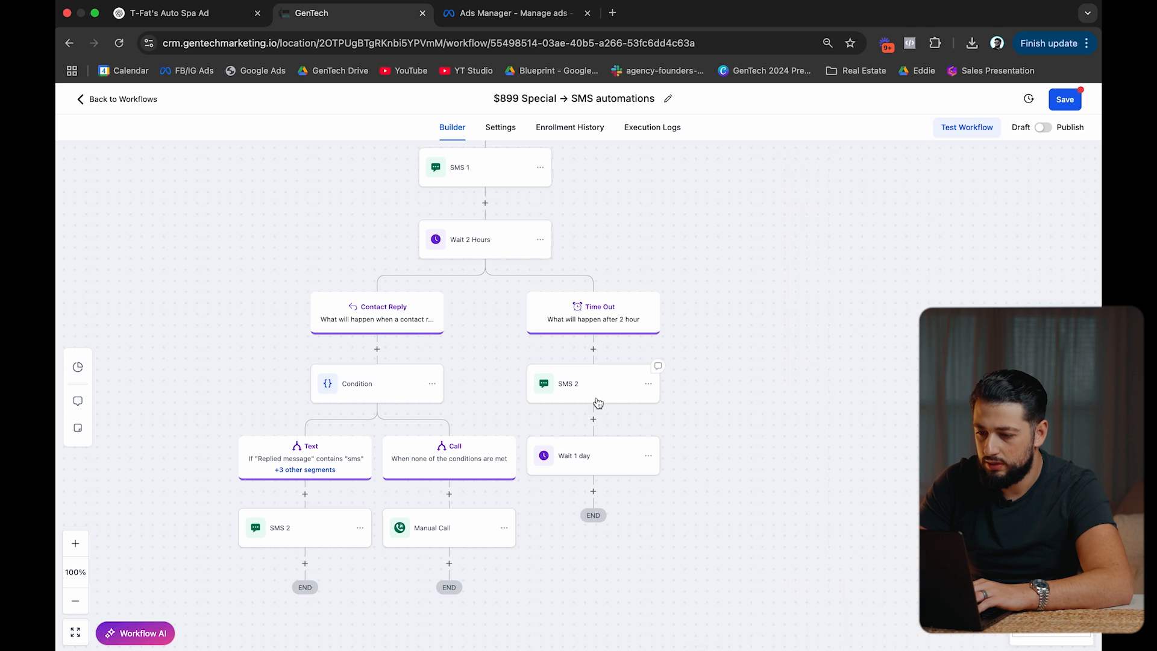
{"action": "left_click", "coordinate": [649, 384]}
{"action": "mouse_move", "coordinate": [693, 427]}
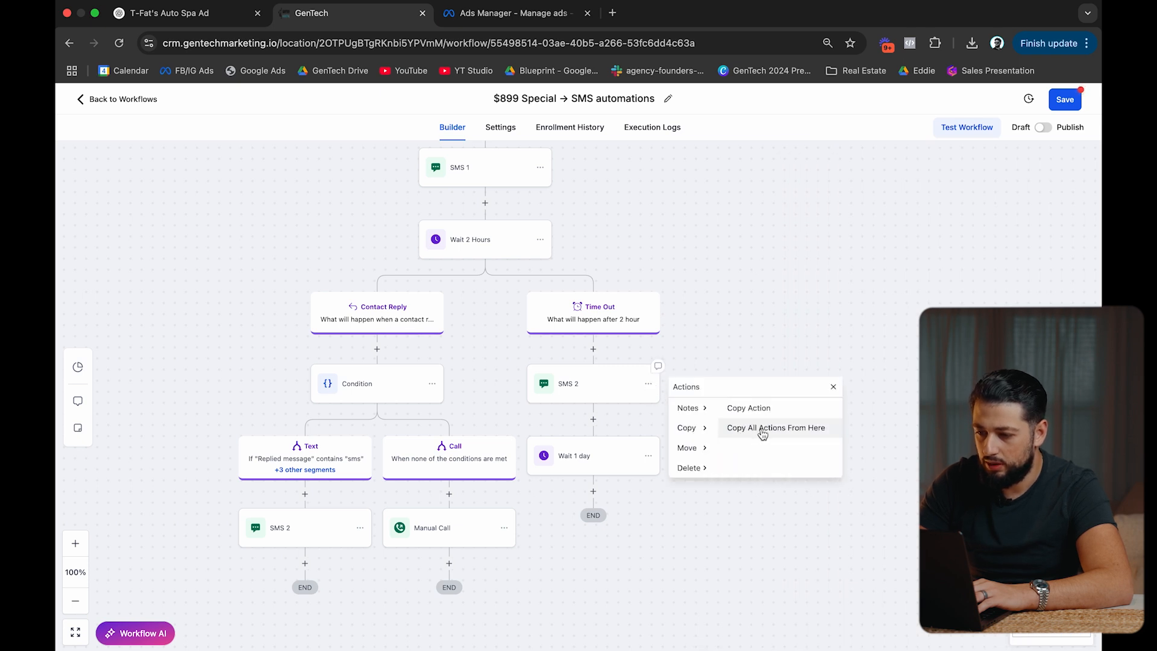
{"action": "left_click", "coordinate": [761, 428]}
{"action": "left_click", "coordinate": [592, 488]}
Rename the pasted step SMS 3, replace its message with a still-trying-to-reach-you text, and save.
{"action": "left_click", "coordinate": [597, 533]}
{"action": "left_click", "coordinate": [861, 246]}
{"action": "left_click", "coordinate": [915, 369]}
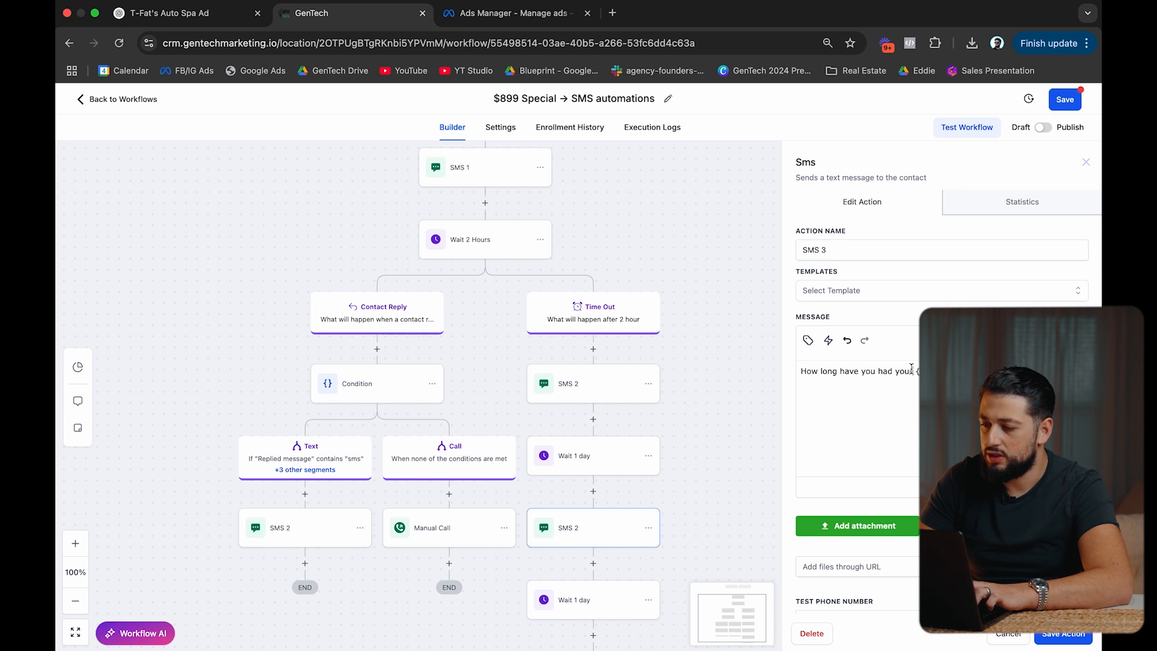
{"action": "key", "text": "super+a"}
{"action": "key", "text": "BackSpace"}
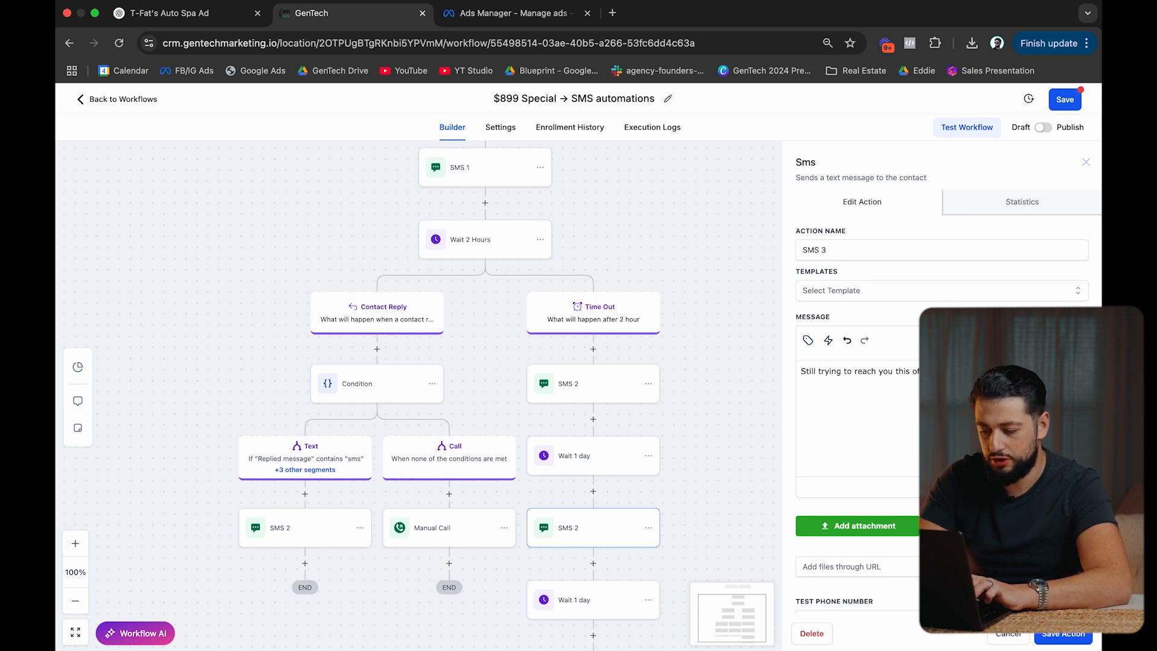
{"action": "type", "text": "to m"}
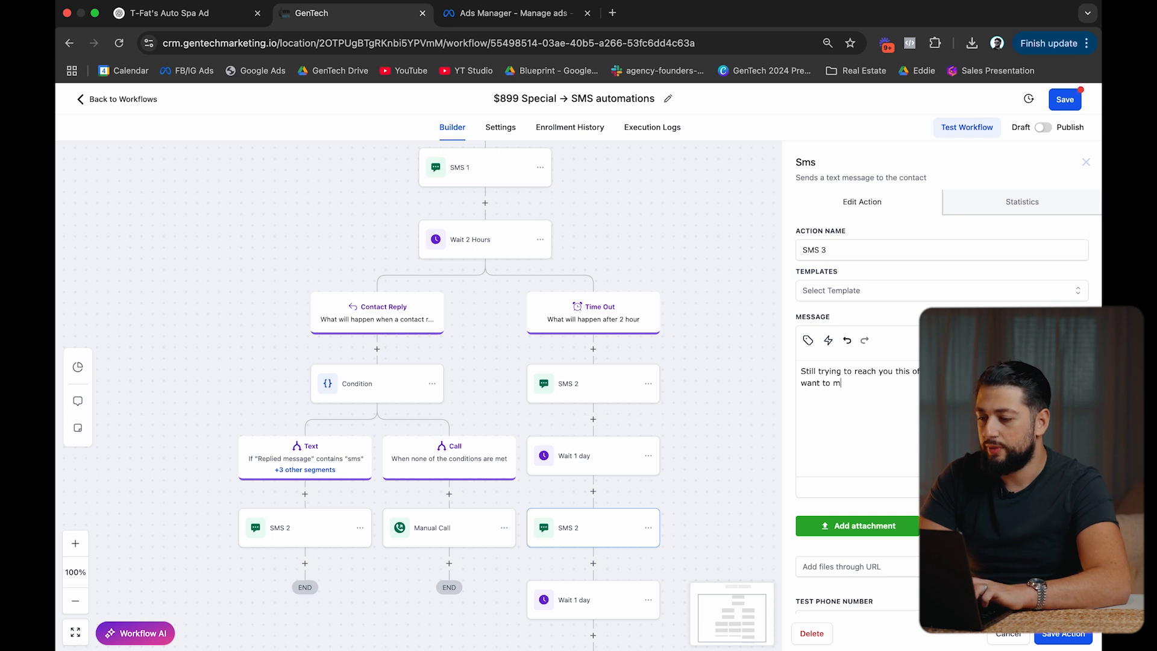
{"action": "type", "text": "ake sure you have a"}
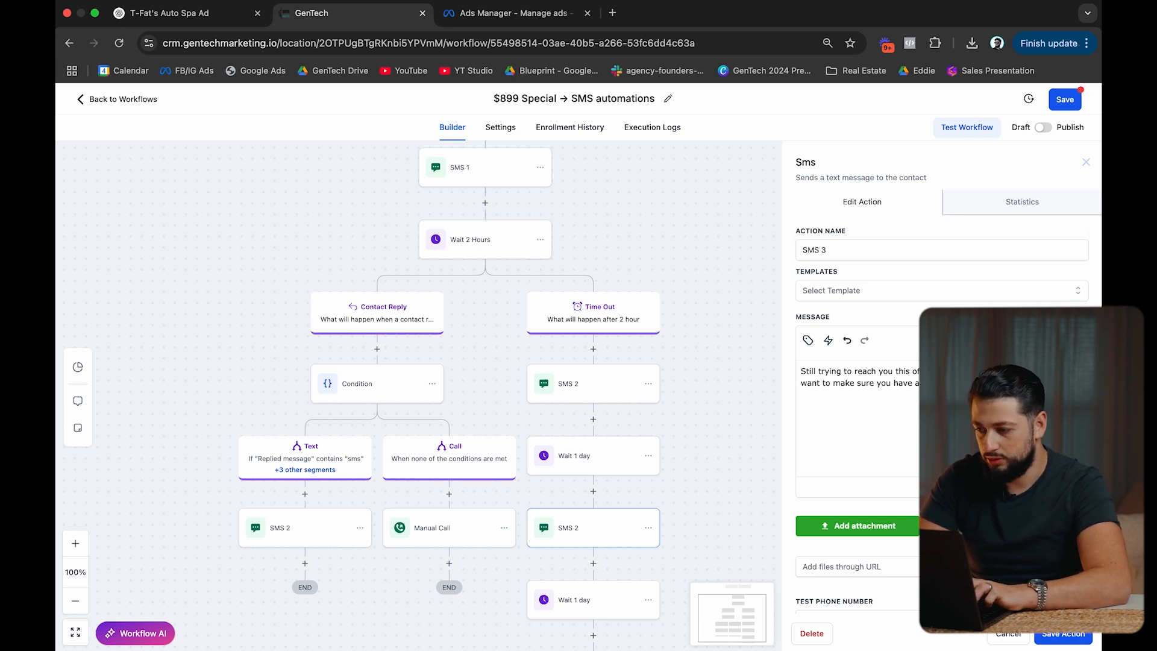
{"action": "left_click", "coordinate": [1063, 634]}
{"action": "scroll", "coordinate": [689, 436], "scroll_direction": "down", "scroll_amount": 5}
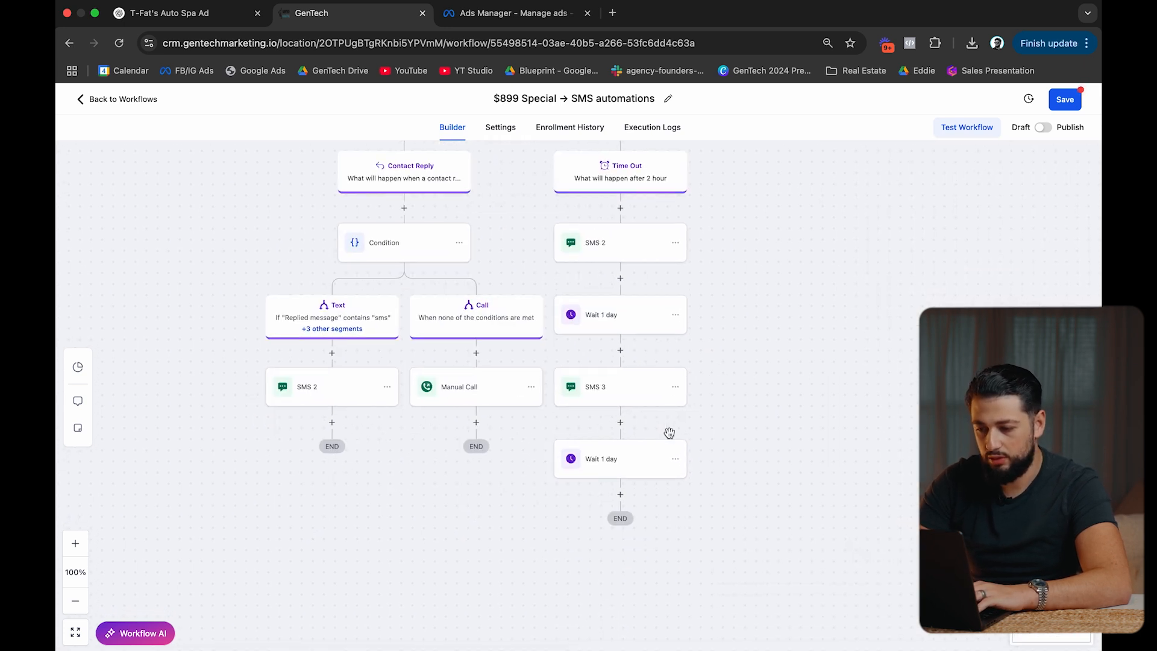
{"action": "left_click", "coordinate": [683, 394]}
{"action": "left_click", "coordinate": [675, 388]}
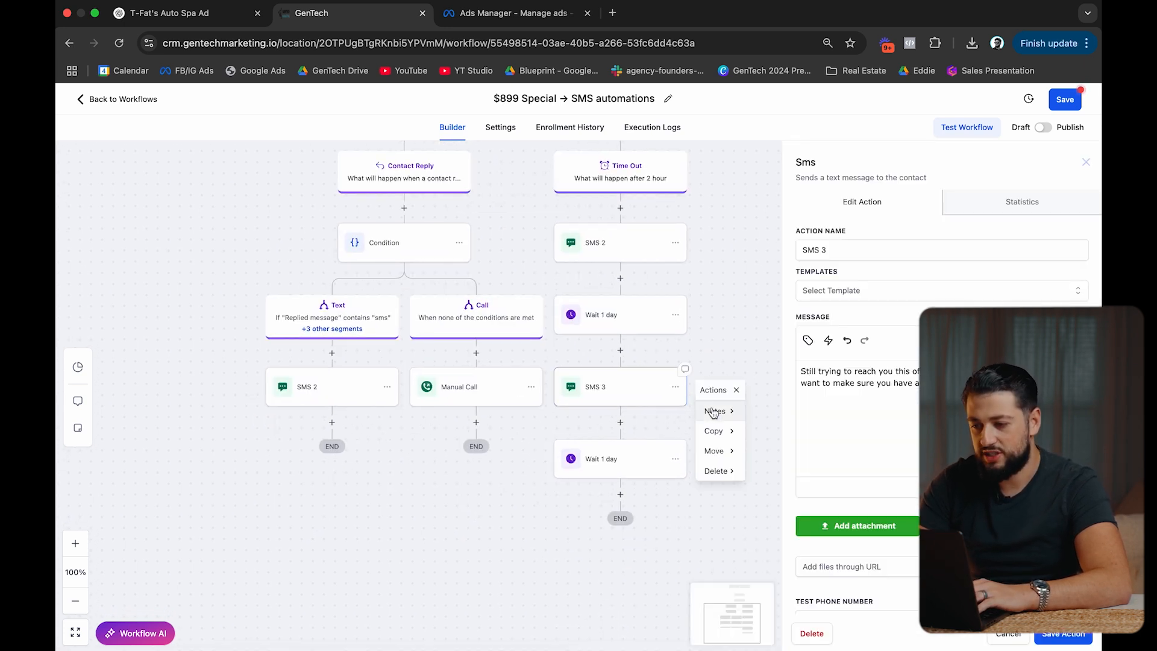
Copy only the SMS 3 action and paste it after the last 'Wait 1 day'.
{"action": "left_click", "coordinate": [1086, 162]}
{"action": "left_click", "coordinate": [716, 430]}
{"action": "left_click", "coordinate": [783, 414]}
{"action": "left_click", "coordinate": [623, 500]}
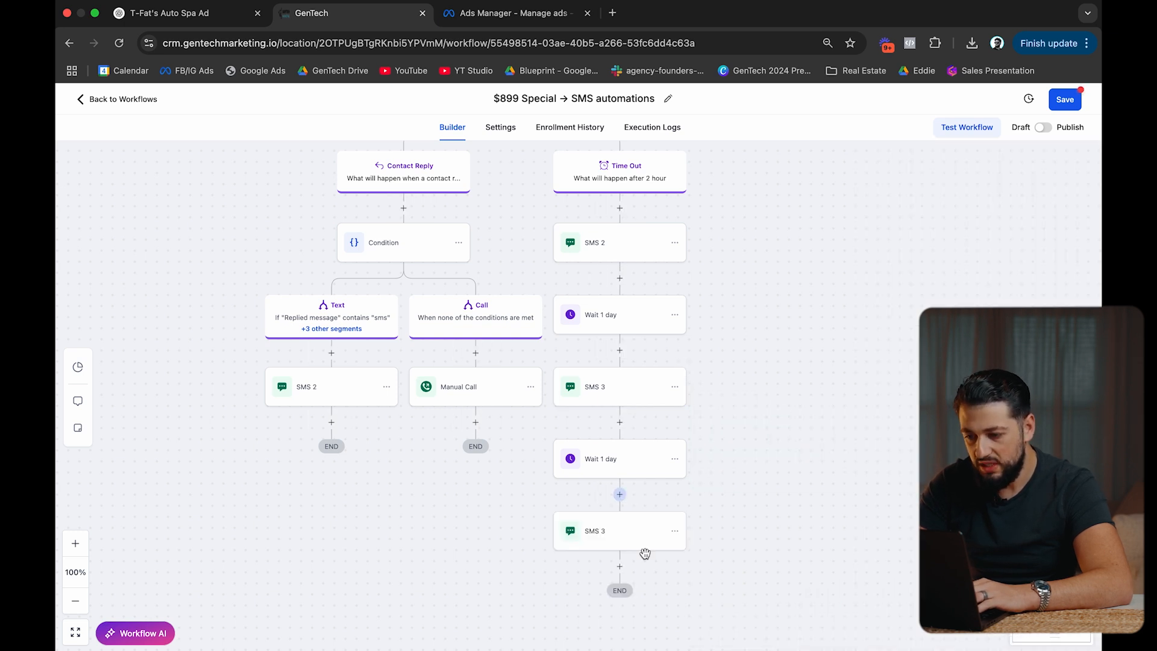
Rename the copy SMS 4, rewrite it to 'Not sure if this is still a priority… Where do we go from here?', and save.
{"action": "left_click", "coordinate": [644, 539]}
{"action": "left_click", "coordinate": [835, 253]}
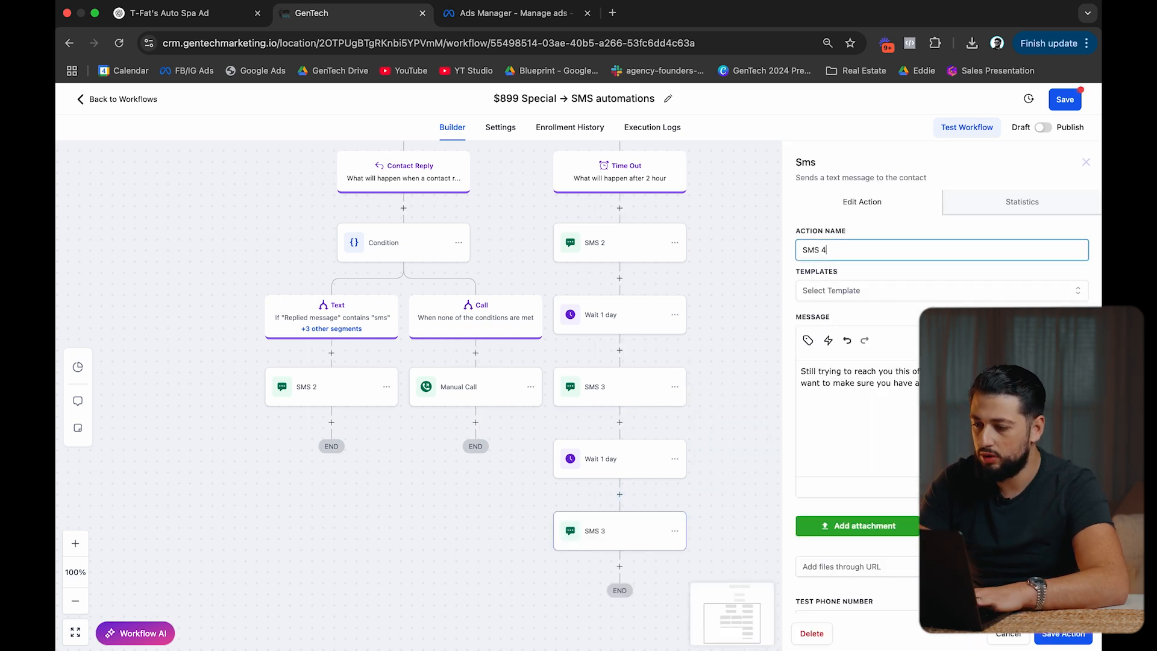
{"action": "triple_click", "coordinate": [863, 383]}
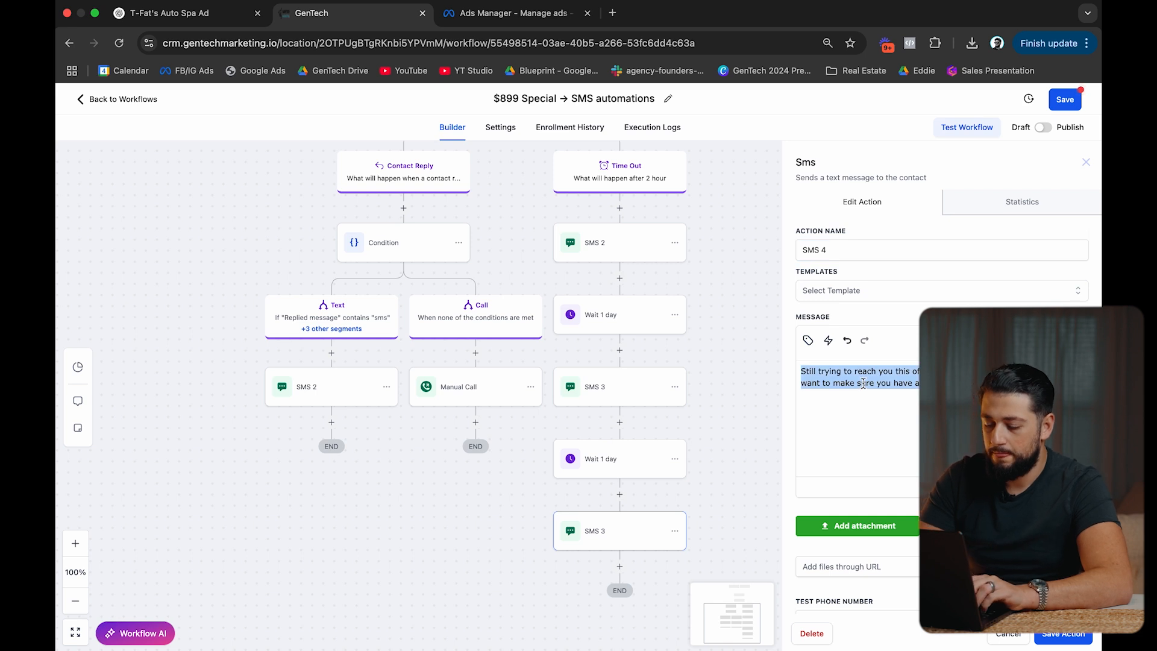
{"action": "type", "text": "Not"}
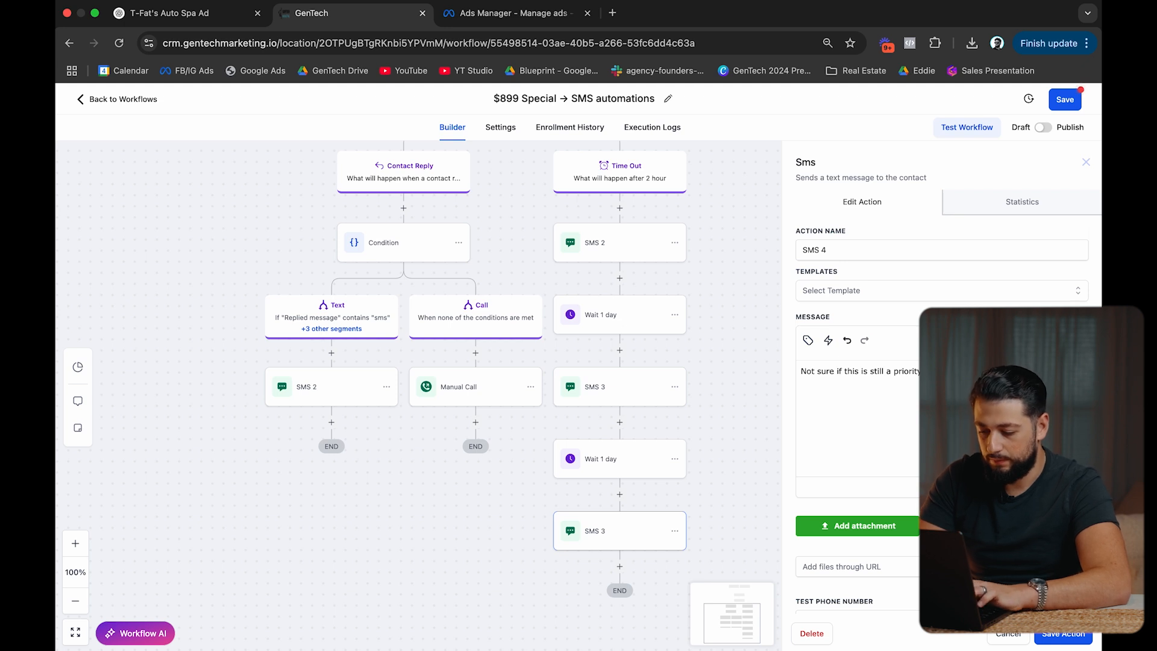
{"action": "type", "text": "Where "}
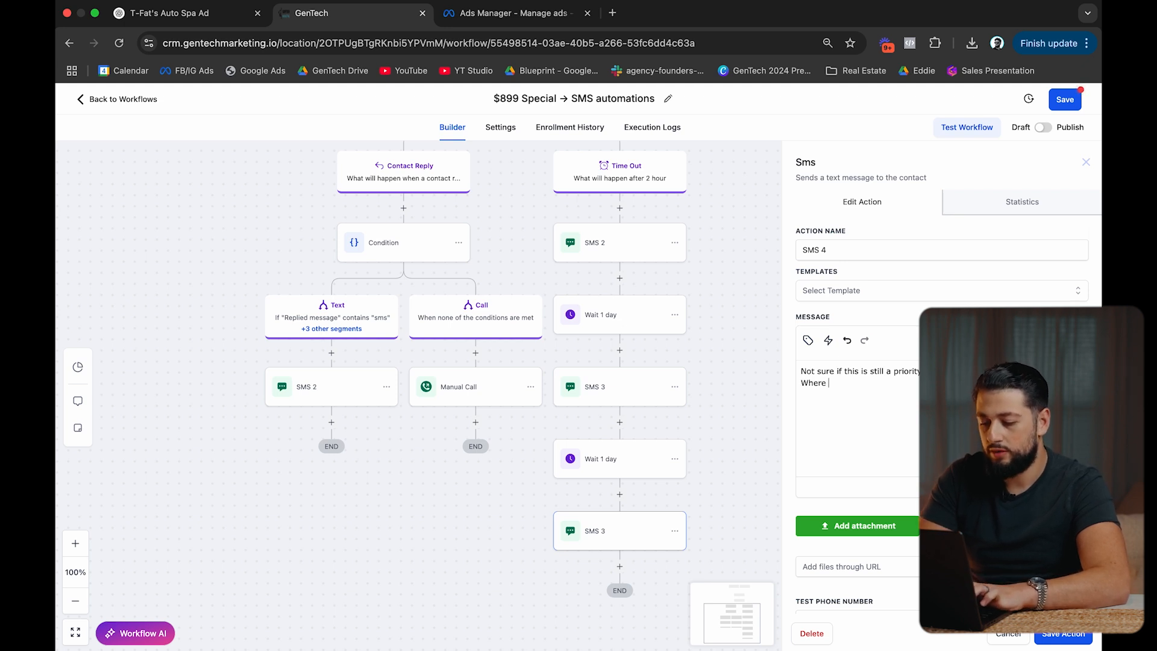
{"action": "type", "text": "do we go from h"}
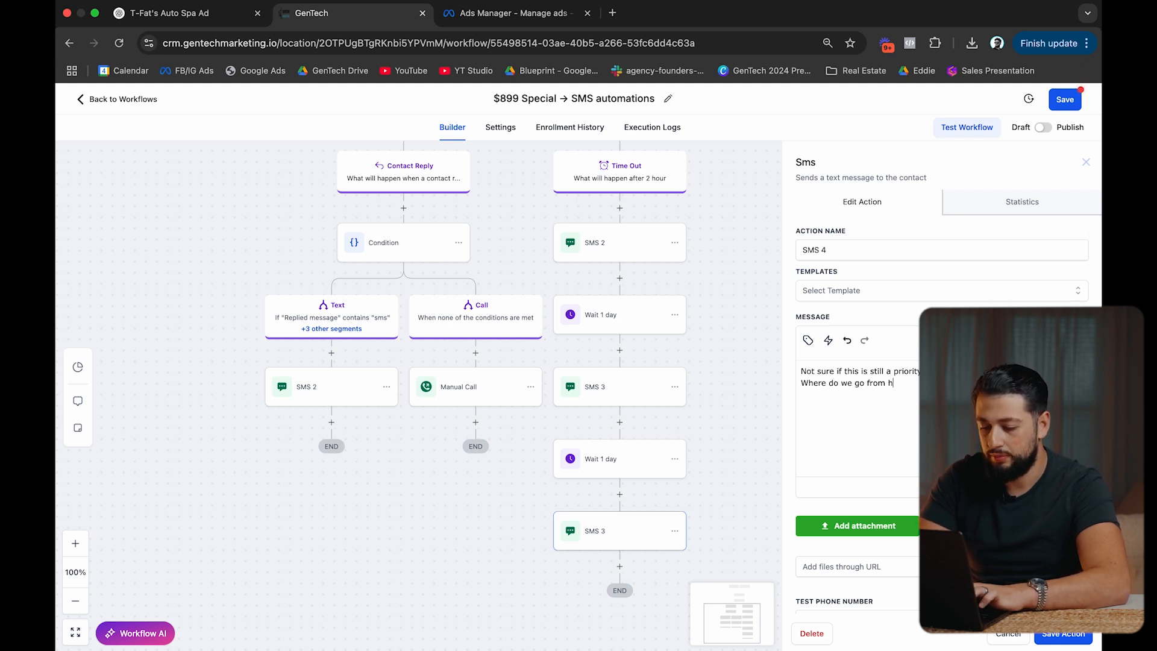
{"action": "type", "text": "ere?"}
{"action": "left_click", "coordinate": [1063, 633]}
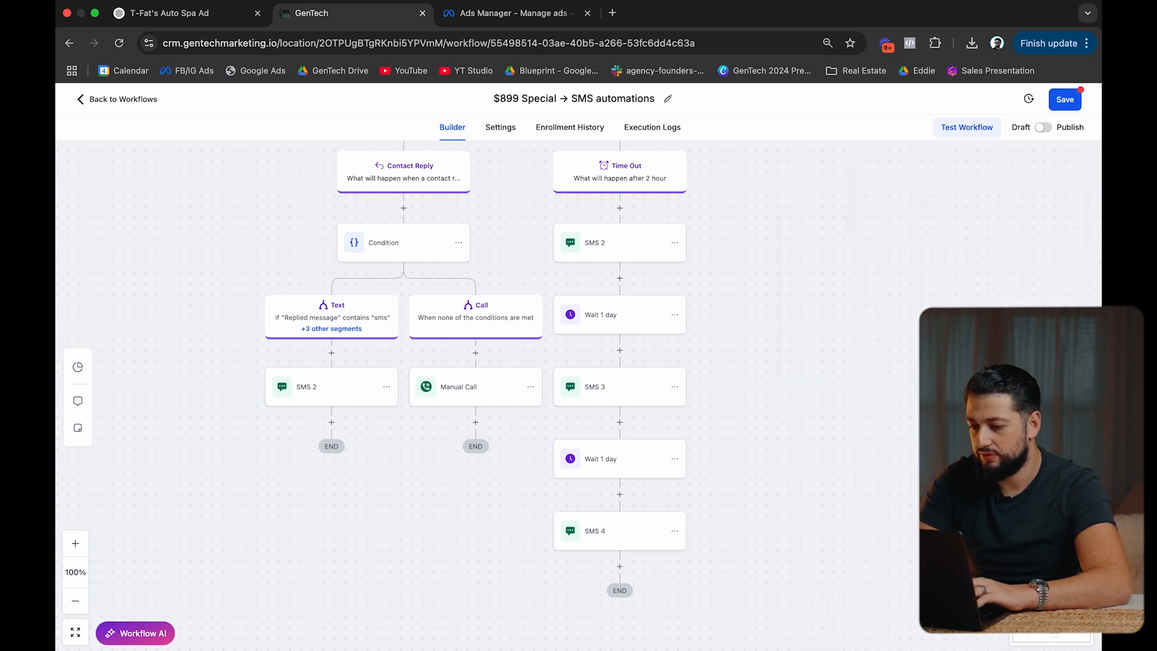
{"action": "scroll", "coordinate": [846, 406], "scroll_direction": "up", "scroll_amount": 10}
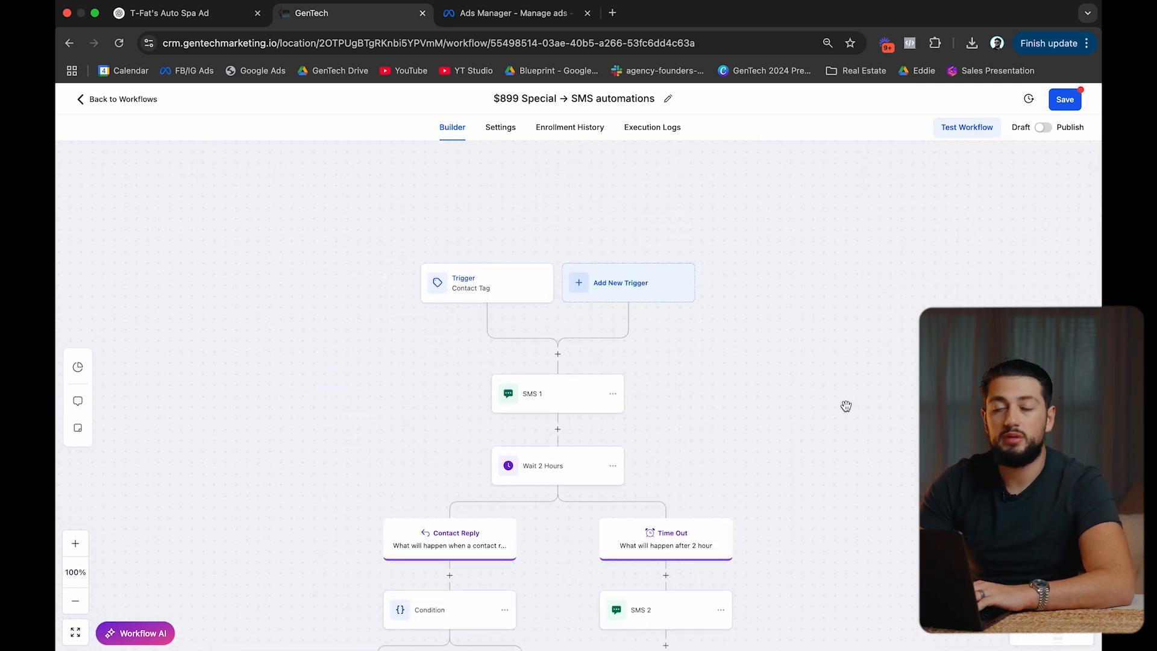
Publish and save the '$899 Special → SMS automations' workflow, then return to the Workflow List.
{"action": "scroll", "coordinate": [846, 405], "scroll_direction": "down", "scroll_amount": 10}
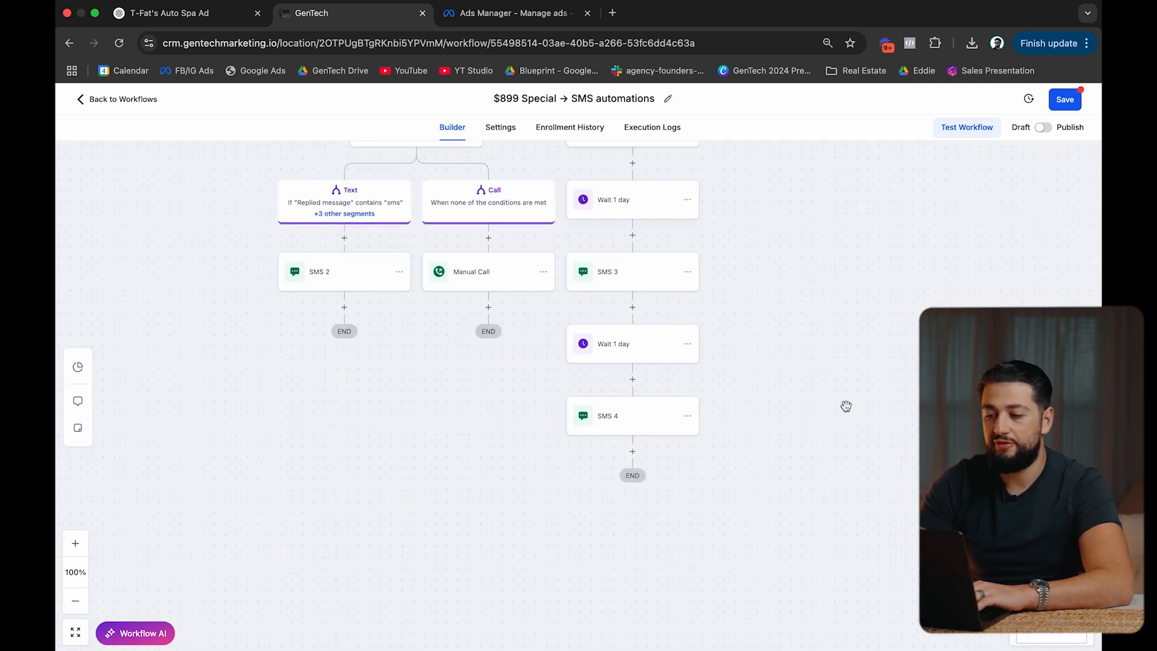
{"action": "scroll", "coordinate": [846, 406], "scroll_direction": "up", "scroll_amount": 10}
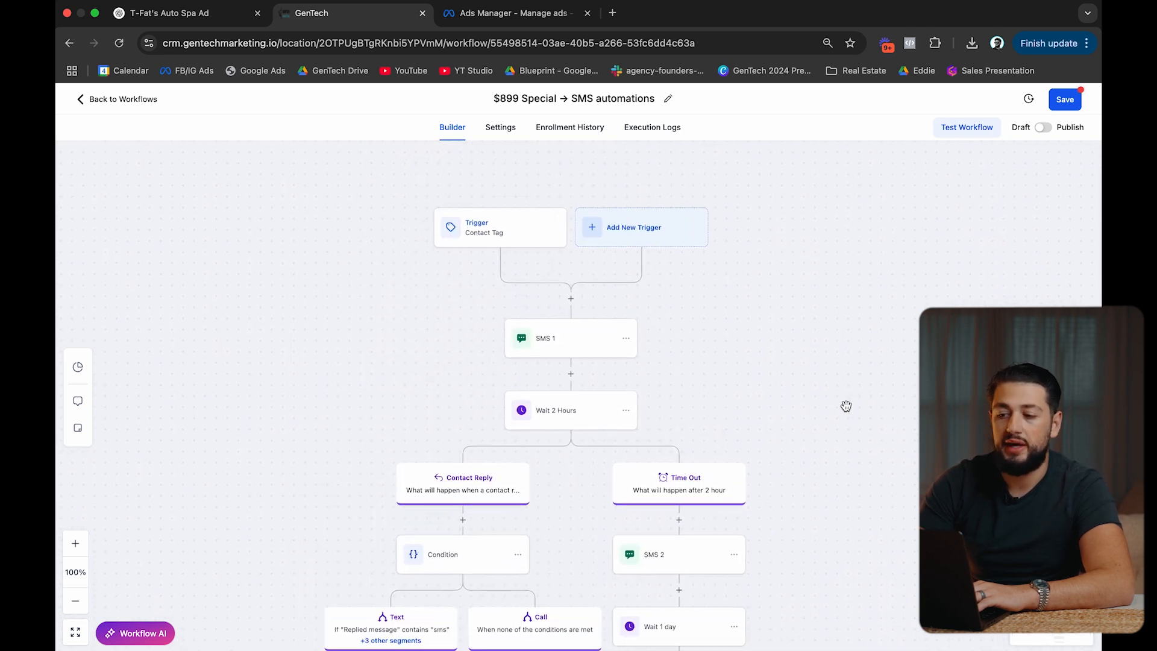
{"action": "scroll", "coordinate": [846, 406], "scroll_direction": "down", "scroll_amount": 1}
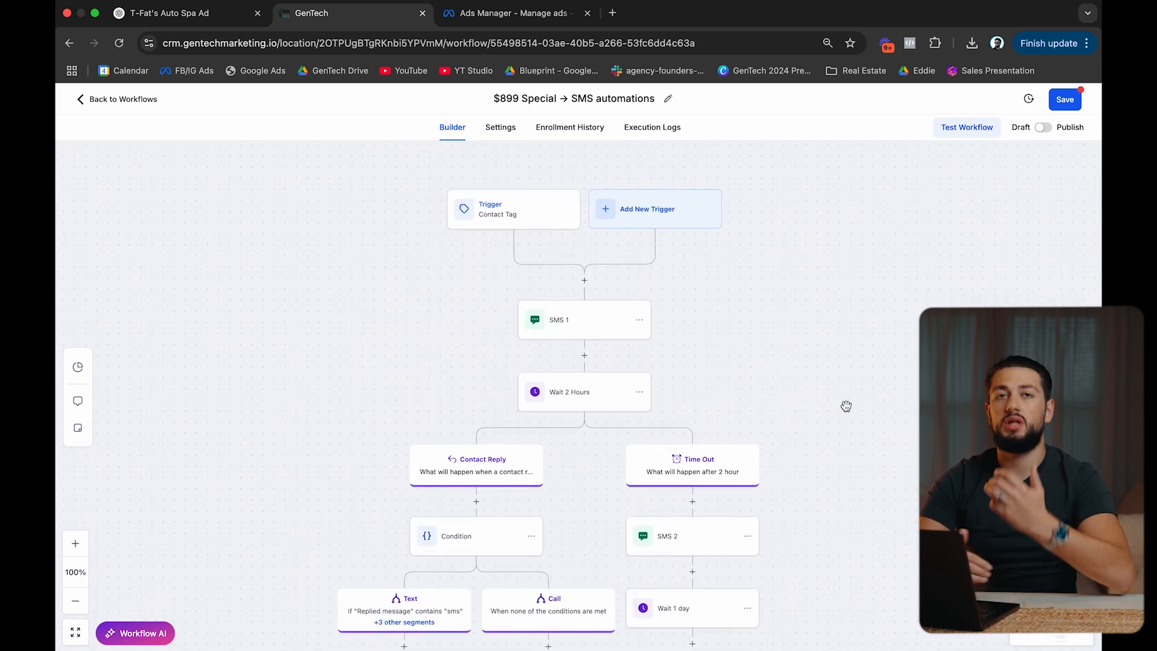
{"action": "left_click", "coordinate": [1042, 128]}
{"action": "left_click", "coordinate": [1068, 99]}
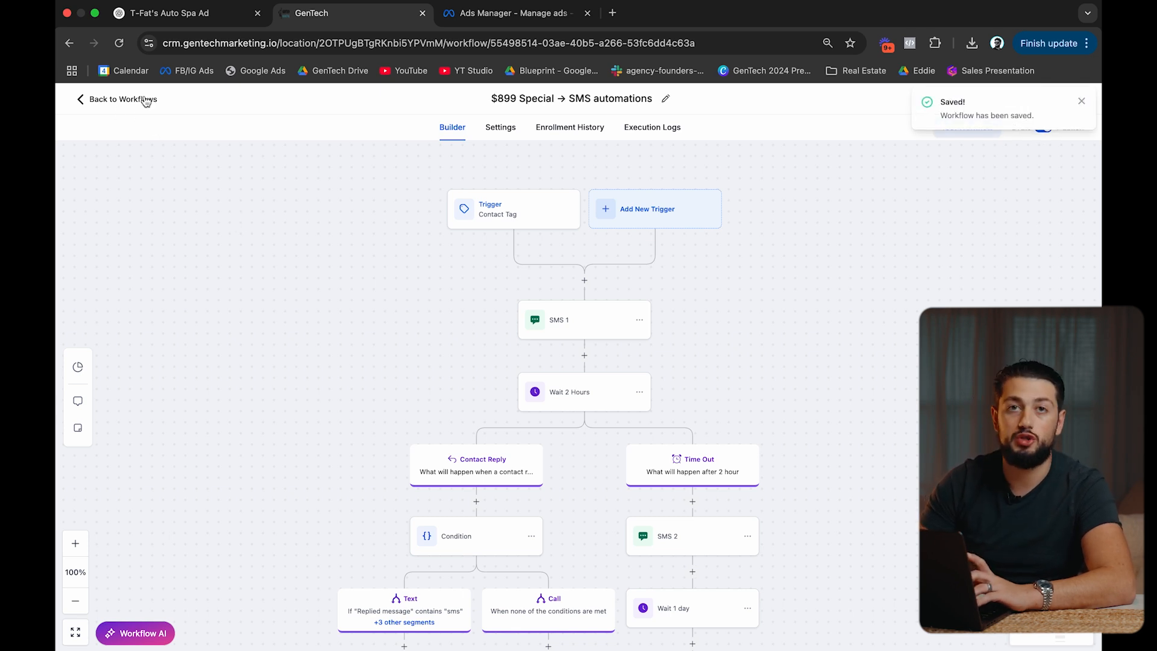
{"action": "left_click", "coordinate": [146, 100]}
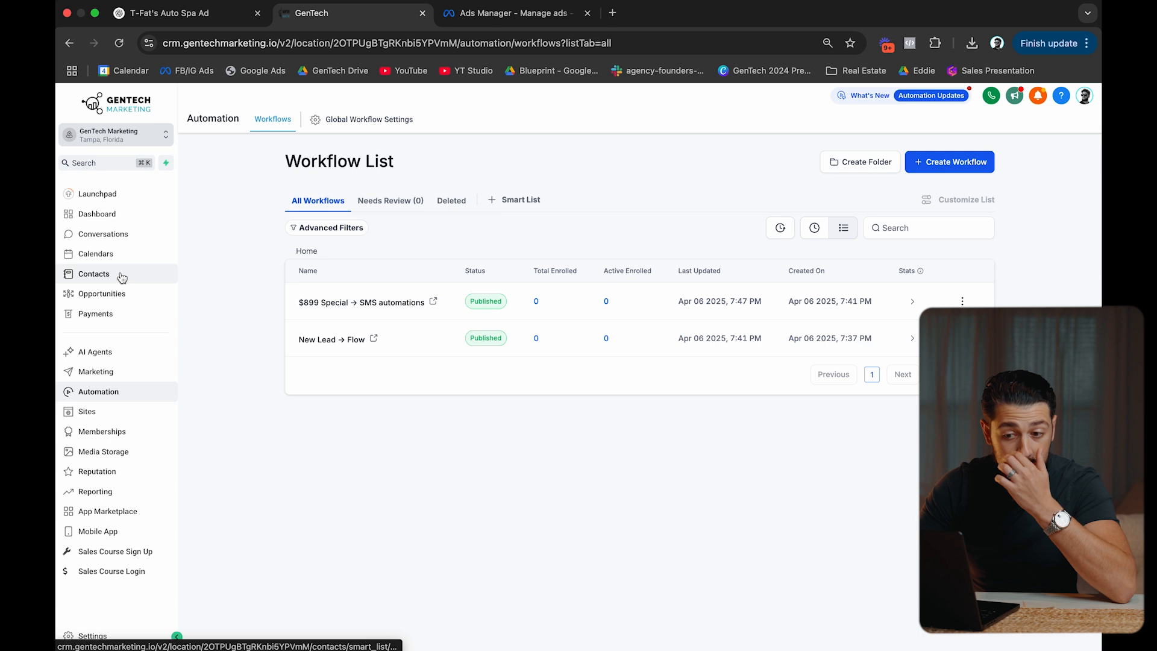
Go to Contacts, briefly visit Settings, and return to the empty Contacts list.
{"action": "left_click", "coordinate": [121, 276]}
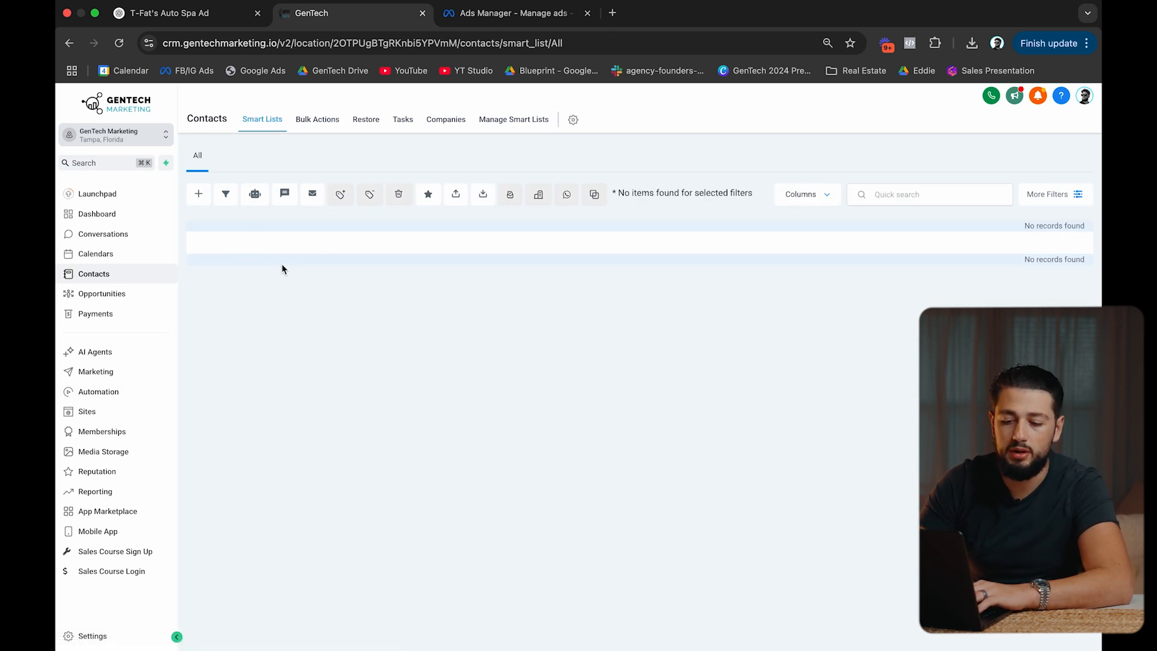
{"action": "left_click", "coordinate": [91, 636]}
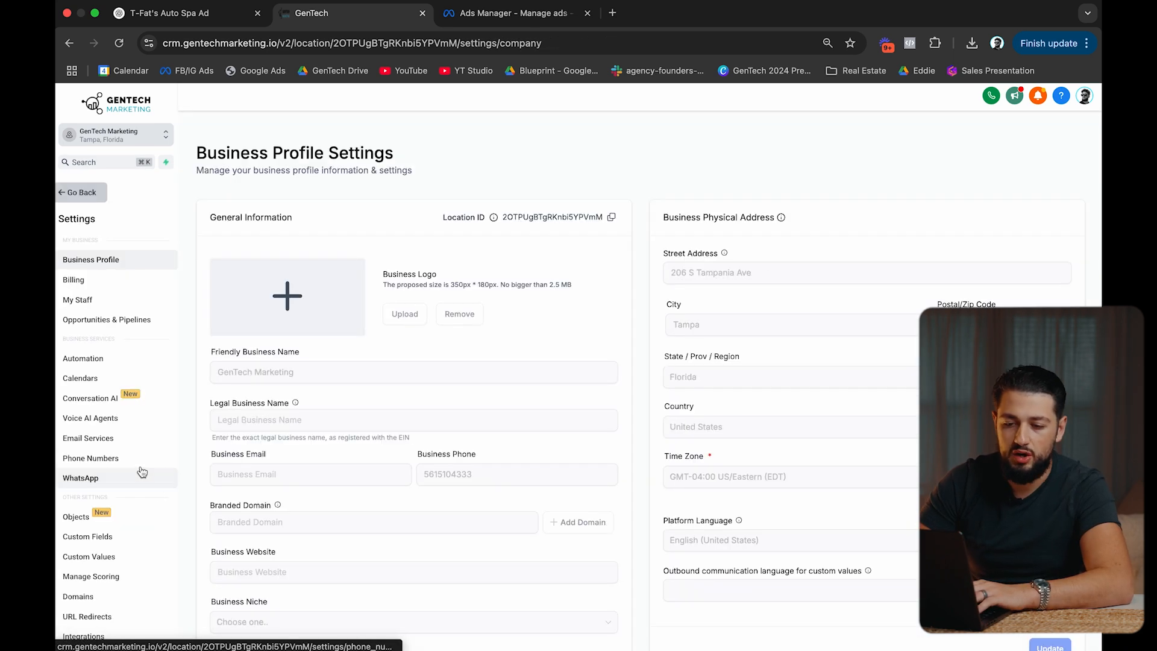
{"action": "left_click", "coordinate": [82, 193]}
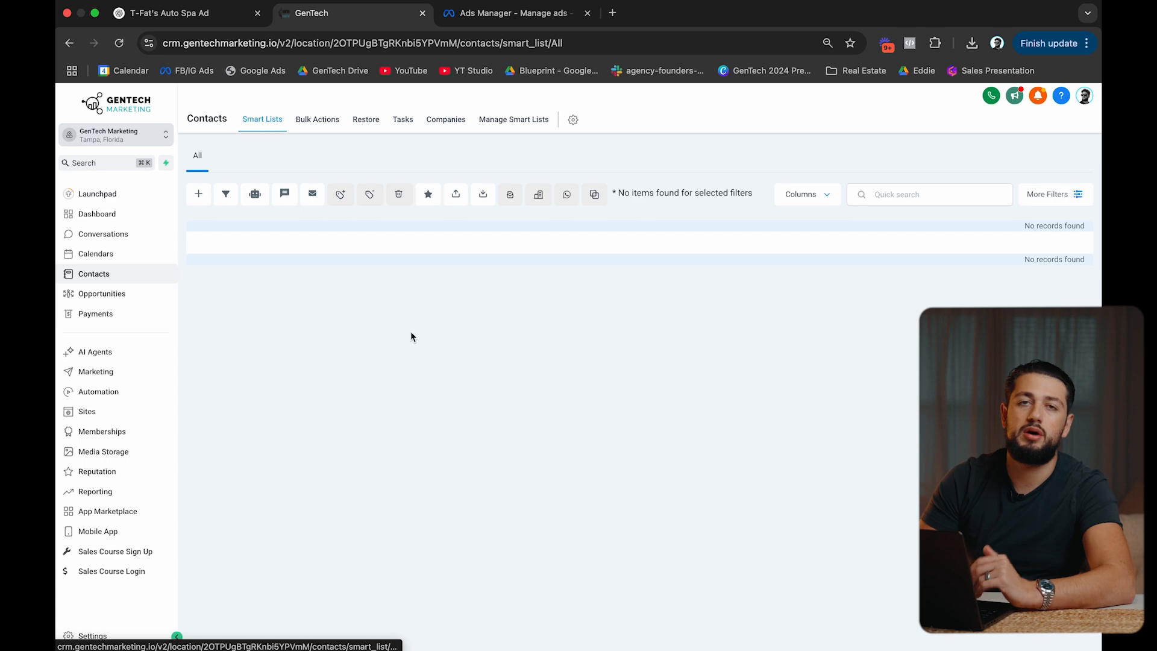